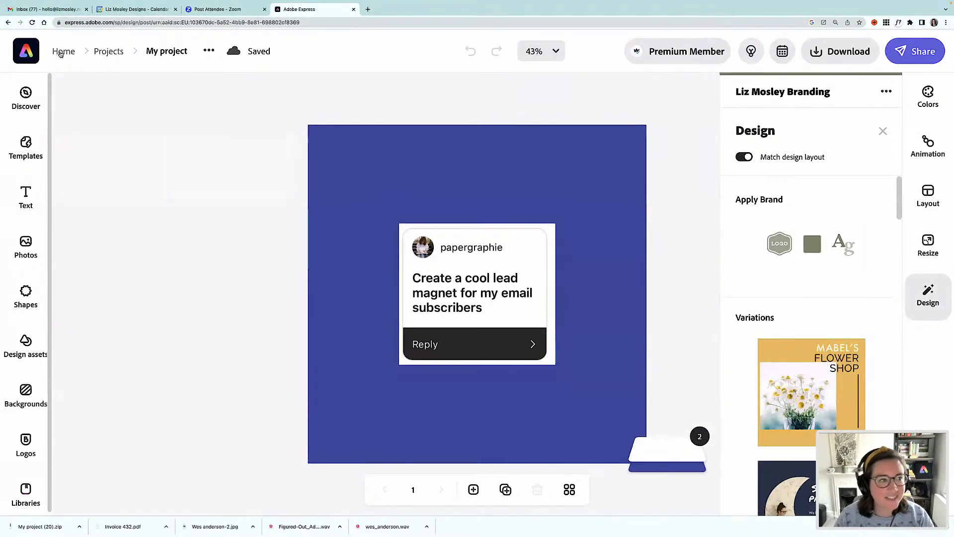
Return to the home page and examine the new project types, seasonal highlights and popular template collections.
{"action": "left_click", "coordinate": [21, 49]}
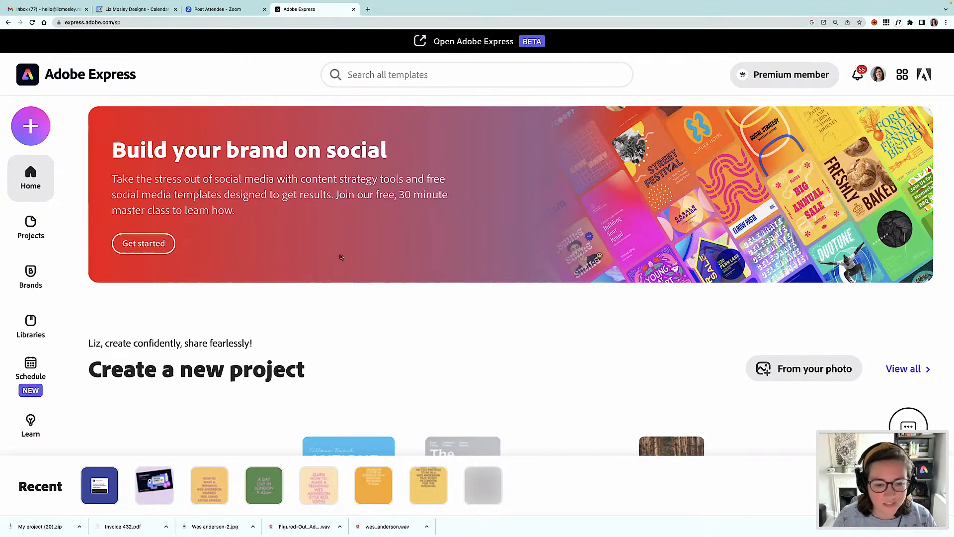
{"action": "scroll", "coordinate": [340, 257], "scroll_direction": "down", "scroll_amount": 3}
{"action": "scroll", "coordinate": [340, 257], "scroll_direction": "down", "scroll_amount": 10}
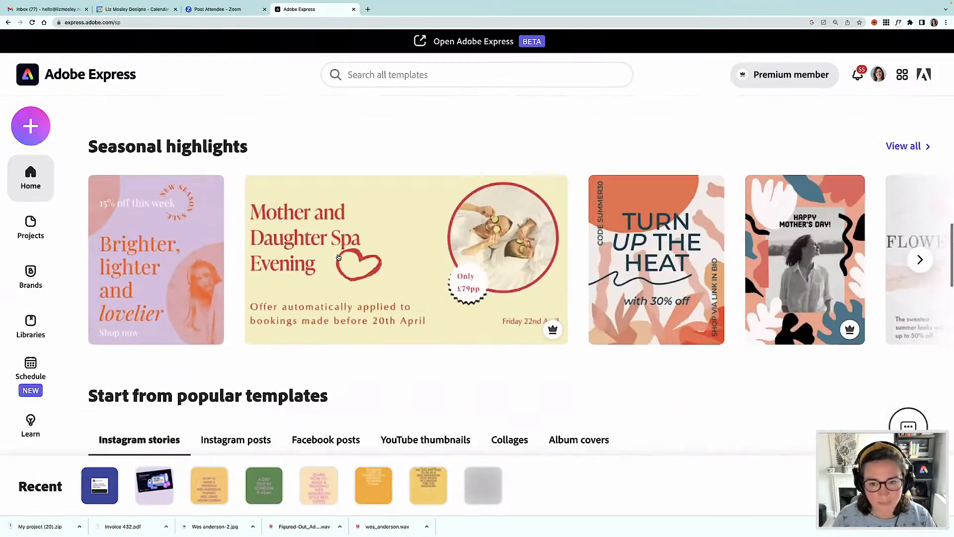
{"action": "mouse_move", "coordinate": [341, 256]}
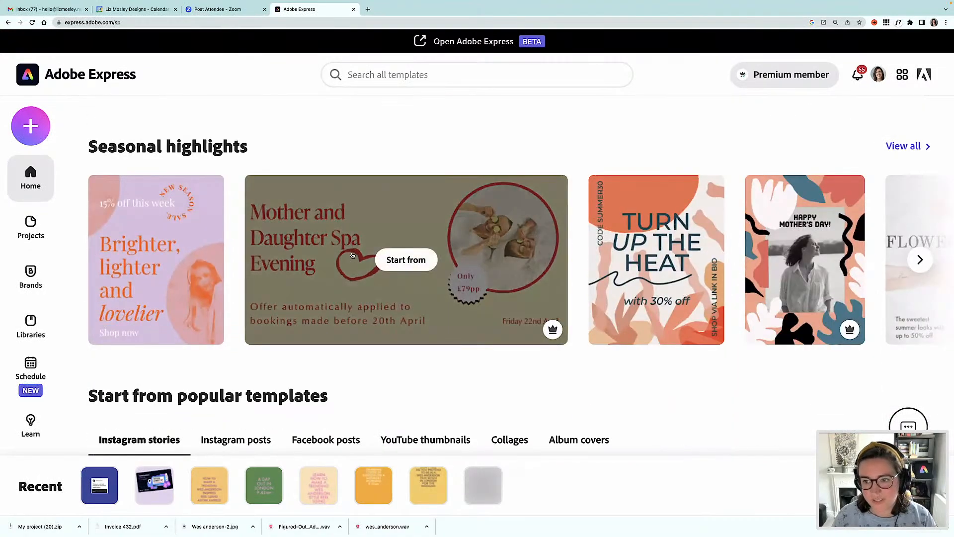
{"action": "scroll", "coordinate": [352, 256], "scroll_direction": "down", "scroll_amount": 3}
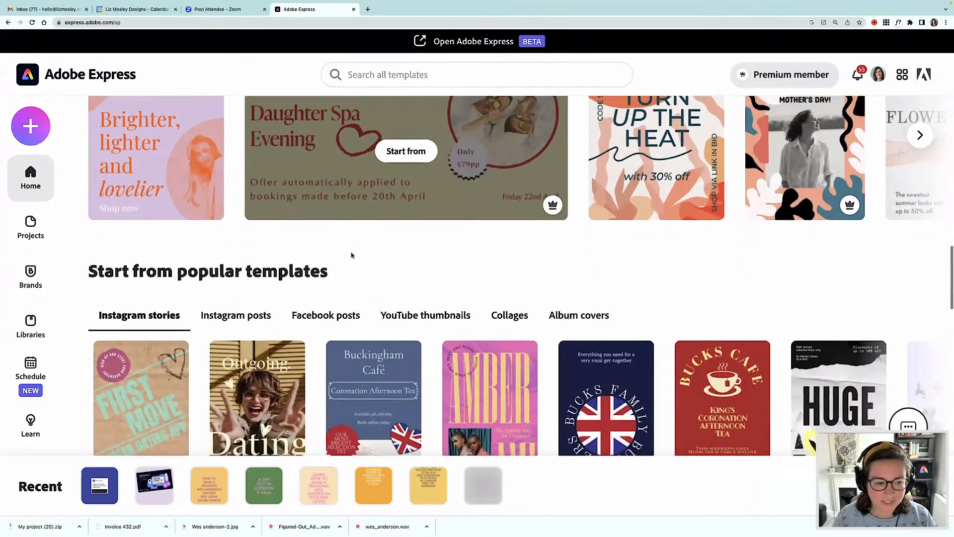
{"action": "scroll", "coordinate": [352, 255], "scroll_direction": "down", "scroll_amount": 3}
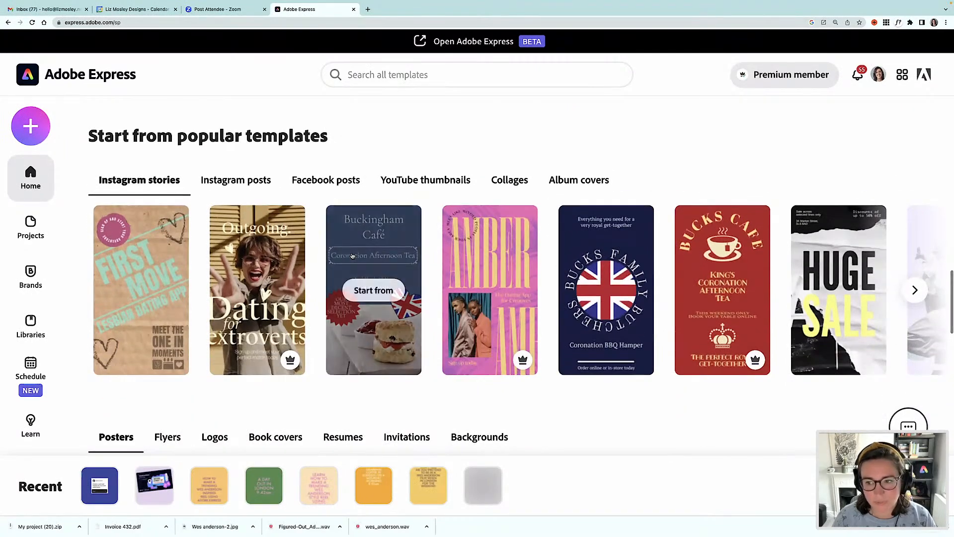
{"action": "scroll", "coordinate": [352, 255], "scroll_direction": "down", "scroll_amount": 5}
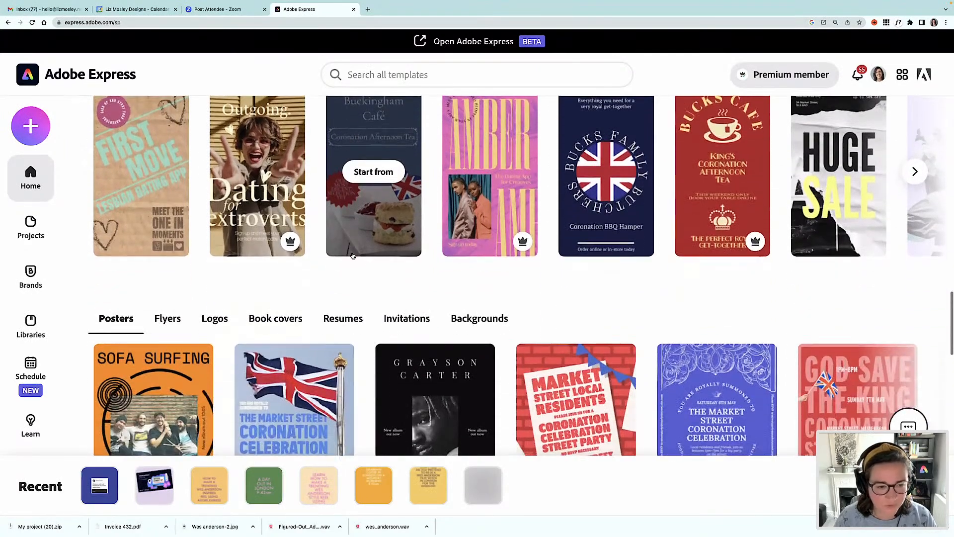
{"action": "scroll", "coordinate": [497, 273], "scroll_direction": "down", "scroll_amount": 2}
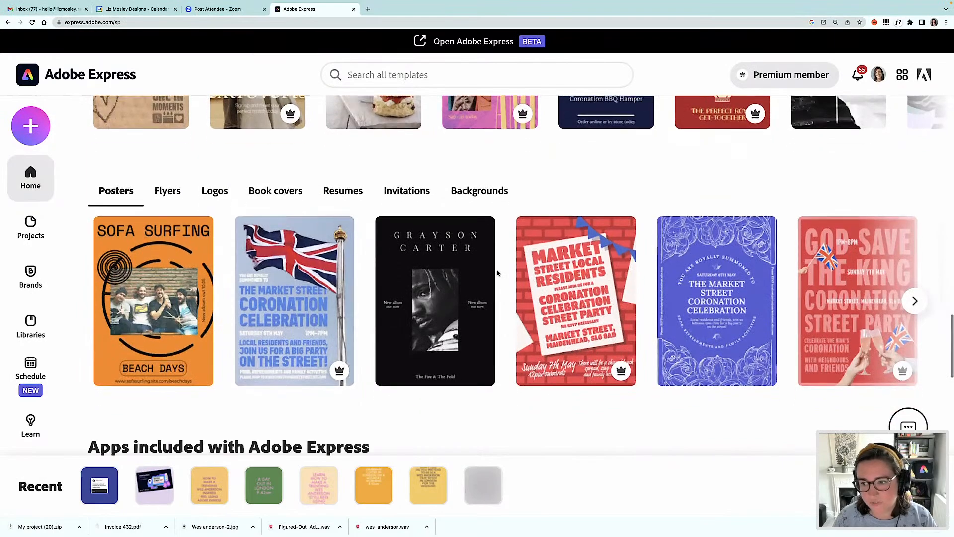
{"action": "scroll", "coordinate": [497, 273], "scroll_direction": "down", "scroll_amount": 10}
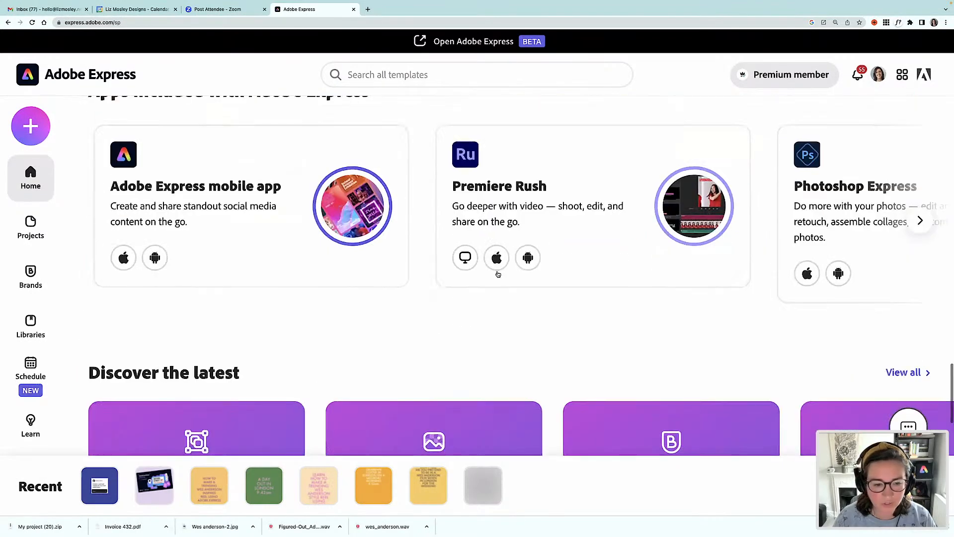
{"action": "scroll", "coordinate": [497, 274], "scroll_direction": "up", "scroll_amount": 12}
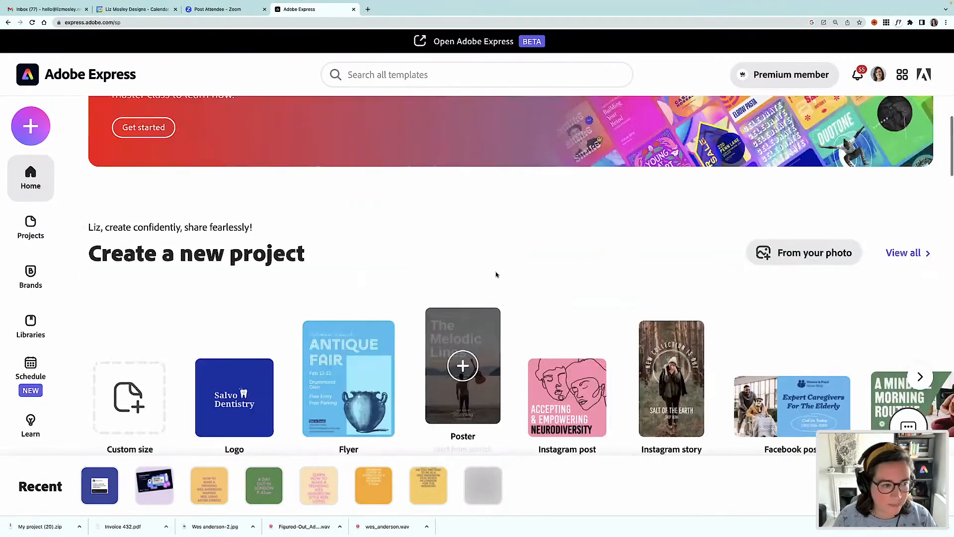
Search all templates for "fact sheet", reusing the previous search term.
{"action": "scroll", "coordinate": [496, 274], "scroll_direction": "up", "scroll_amount": 3}
{"action": "left_click", "coordinate": [373, 74]}
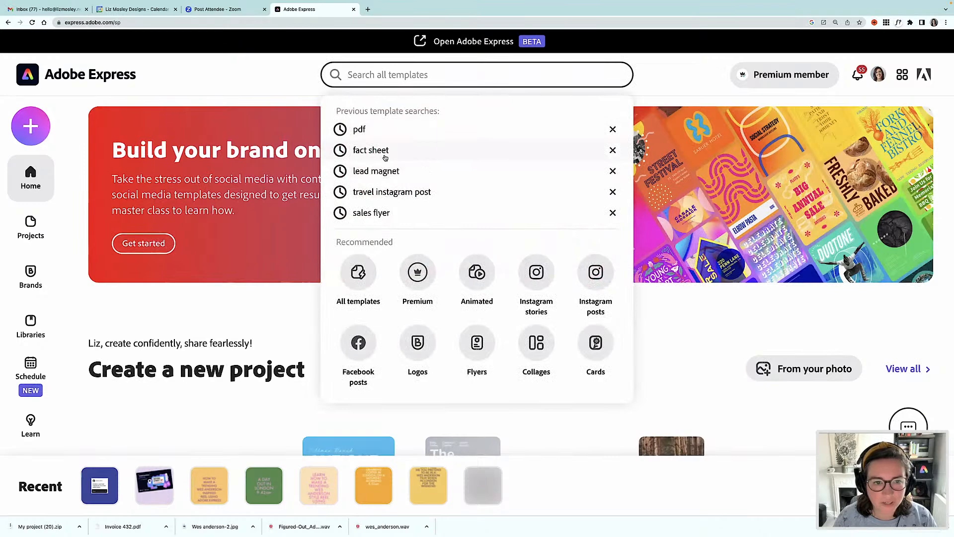
{"action": "left_click", "coordinate": [380, 151]}
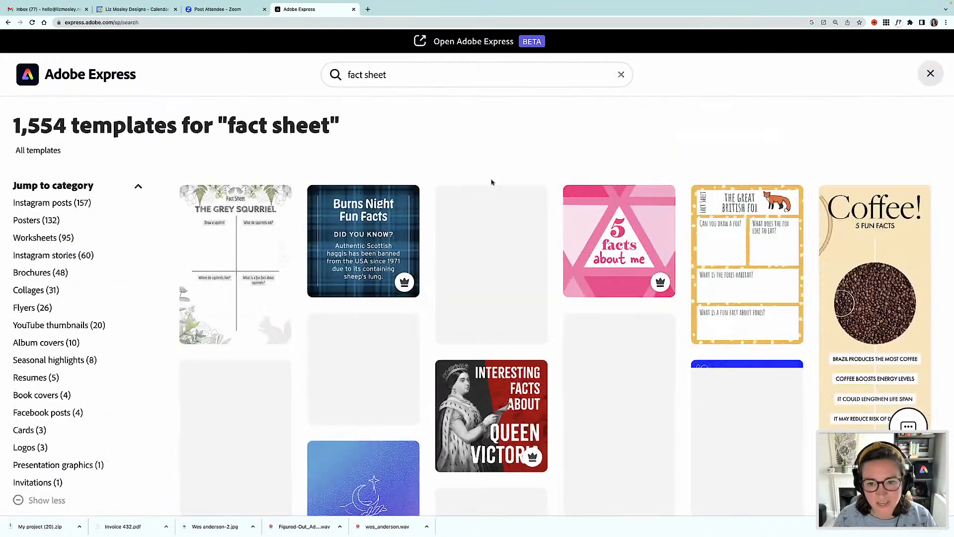
Look through the fact sheet templates for infographic, worksheet and fact-list layouts usable as a lead magnet.
{"action": "scroll", "coordinate": [496, 182], "scroll_direction": "down", "scroll_amount": 5}
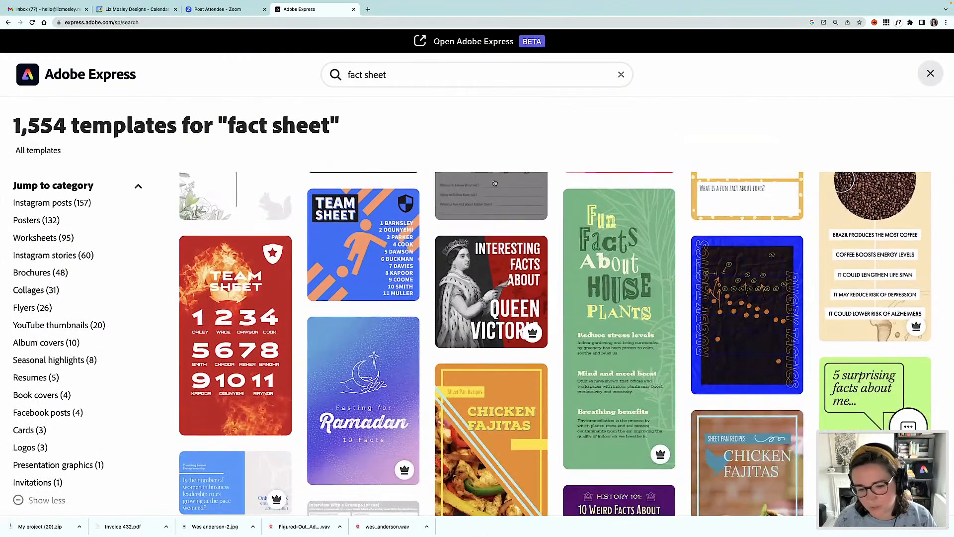
{"action": "scroll", "coordinate": [495, 183], "scroll_direction": "down", "scroll_amount": 5}
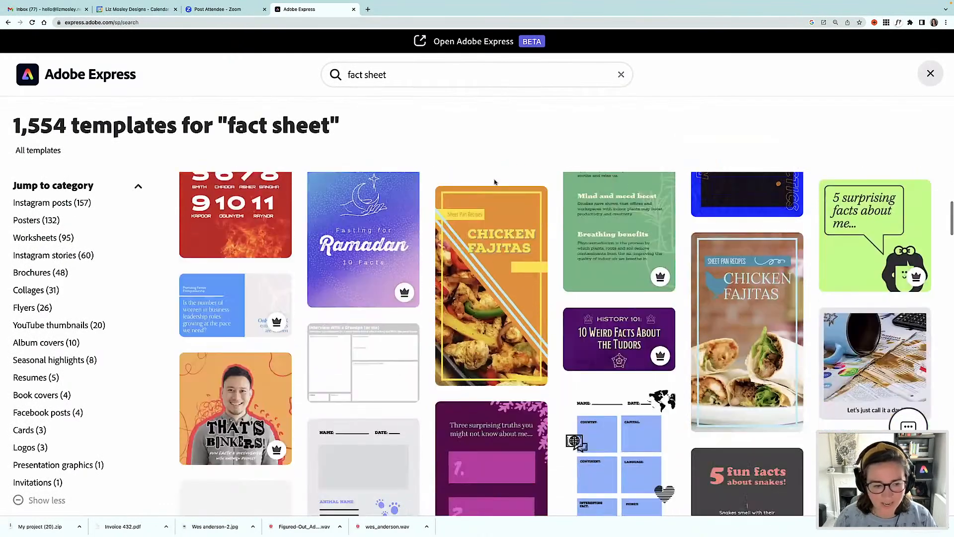
{"action": "scroll", "coordinate": [263, 272], "scroll_direction": "down", "scroll_amount": 3}
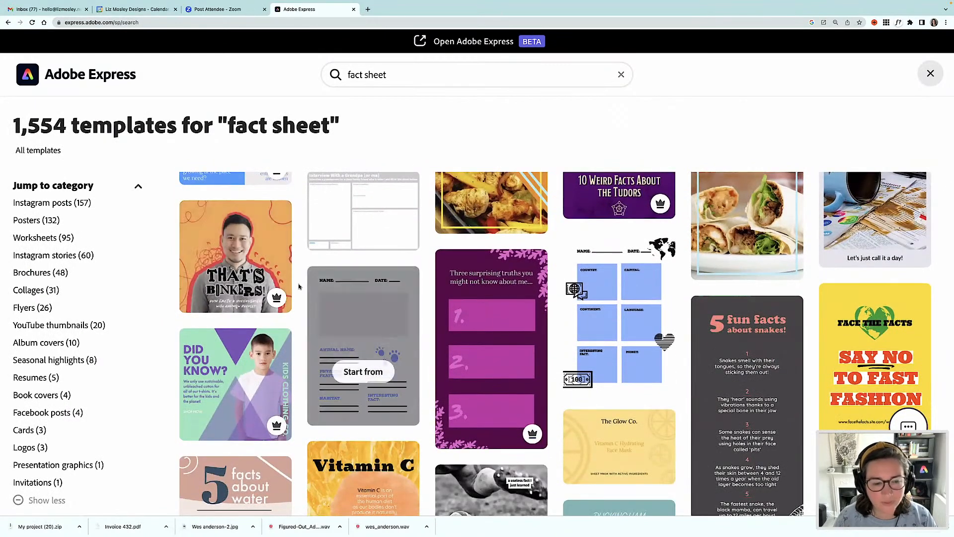
{"action": "mouse_move", "coordinate": [263, 264]}
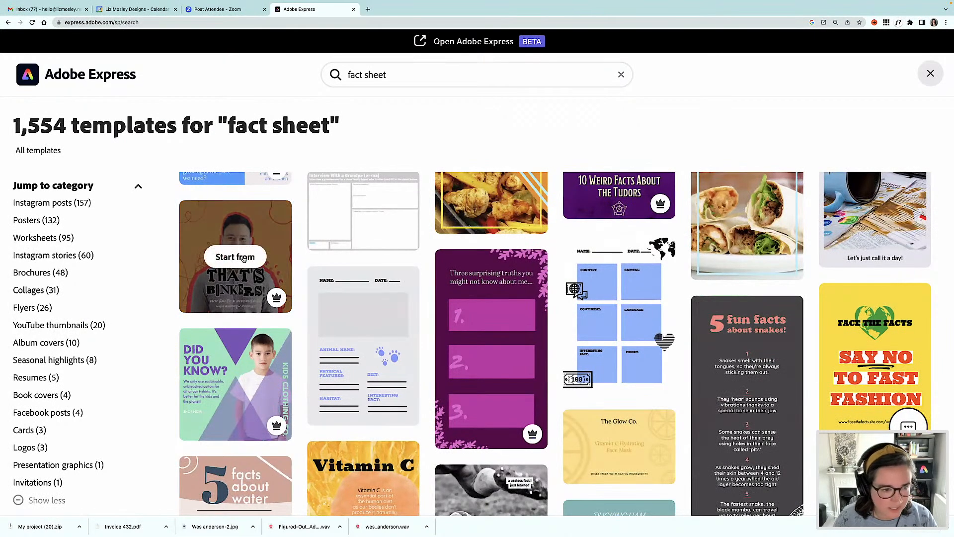
{"action": "scroll", "coordinate": [293, 264], "scroll_direction": "down", "scroll_amount": 3}
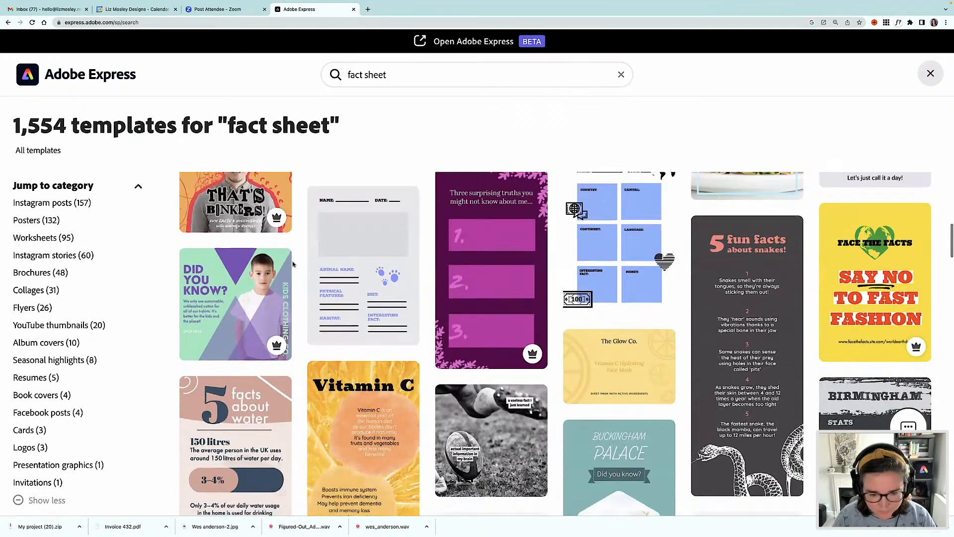
{"action": "scroll", "coordinate": [293, 264], "scroll_direction": "down", "scroll_amount": 5}
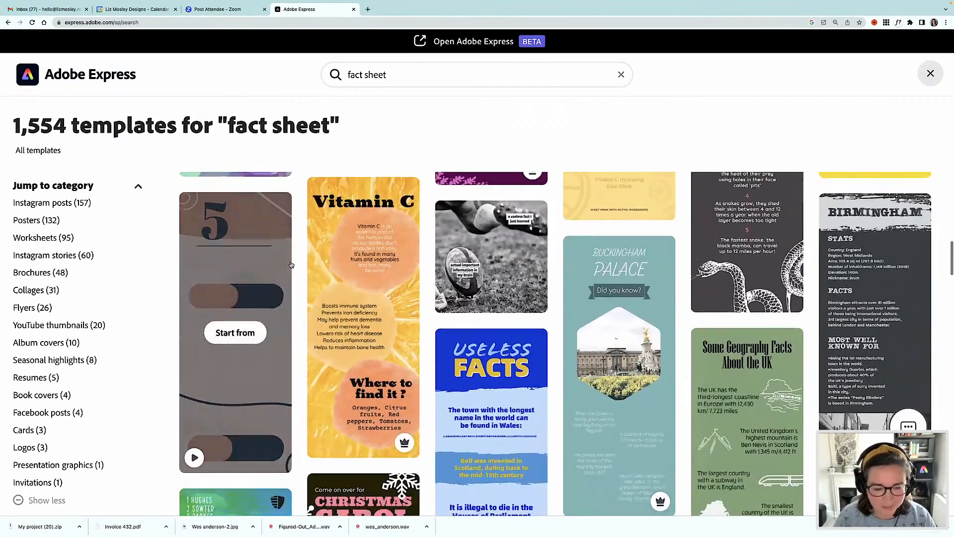
{"action": "scroll", "coordinate": [291, 265], "scroll_direction": "down", "scroll_amount": 6}
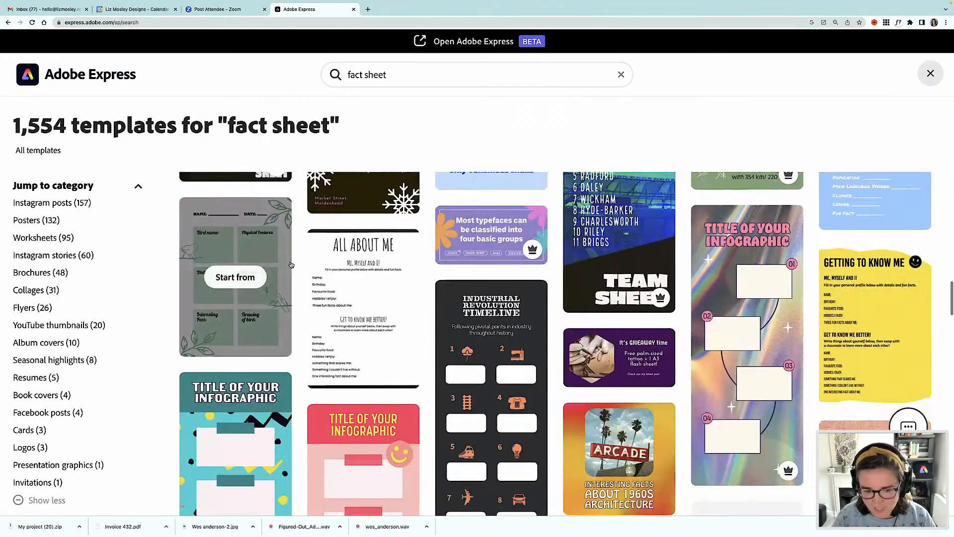
{"action": "scroll", "coordinate": [292, 265], "scroll_direction": "down", "scroll_amount": 4}
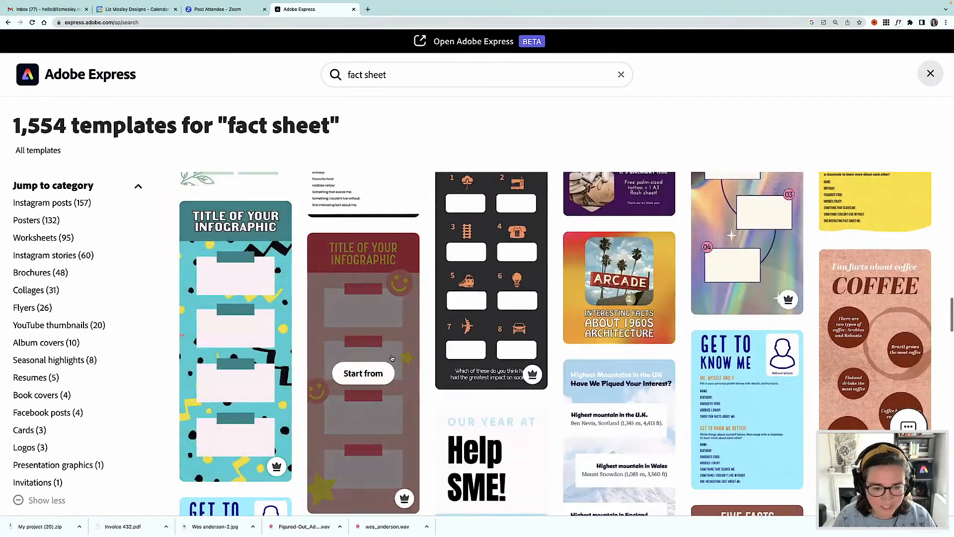
{"action": "scroll", "coordinate": [432, 327], "scroll_direction": "up", "scroll_amount": 1}
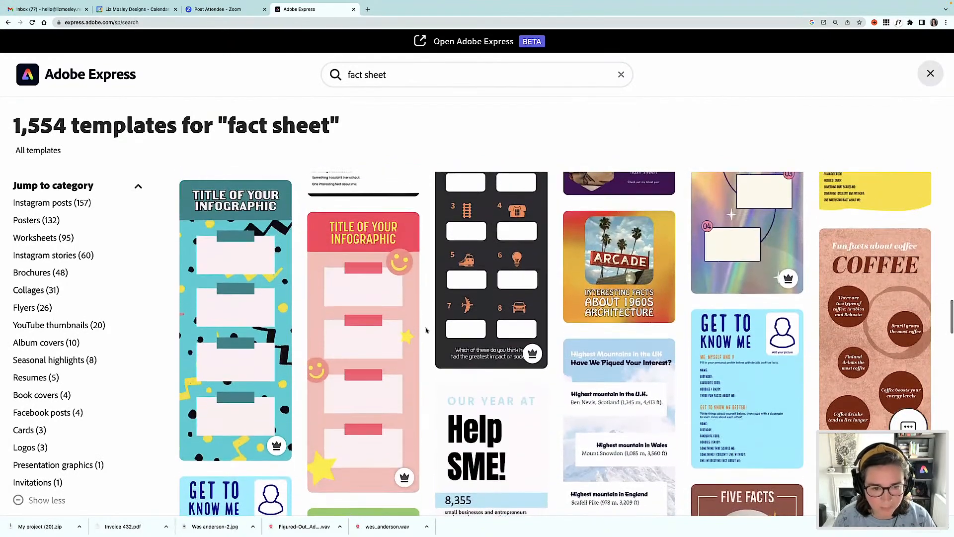
{"action": "mouse_move", "coordinate": [412, 318]}
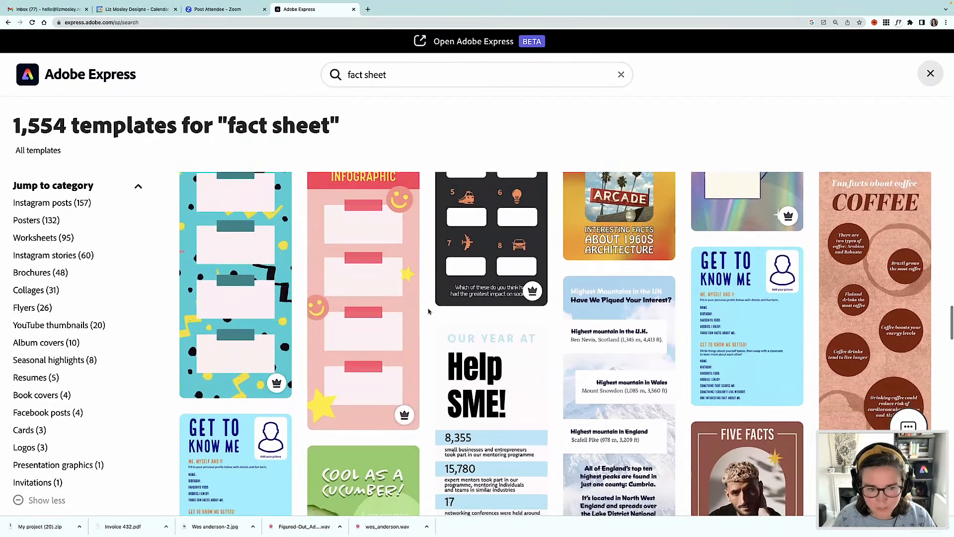
{"action": "scroll", "coordinate": [429, 312], "scroll_direction": "down", "scroll_amount": 1}
{"action": "mouse_move", "coordinate": [407, 301]}
{"action": "scroll", "coordinate": [426, 303], "scroll_direction": "down", "scroll_amount": 10}
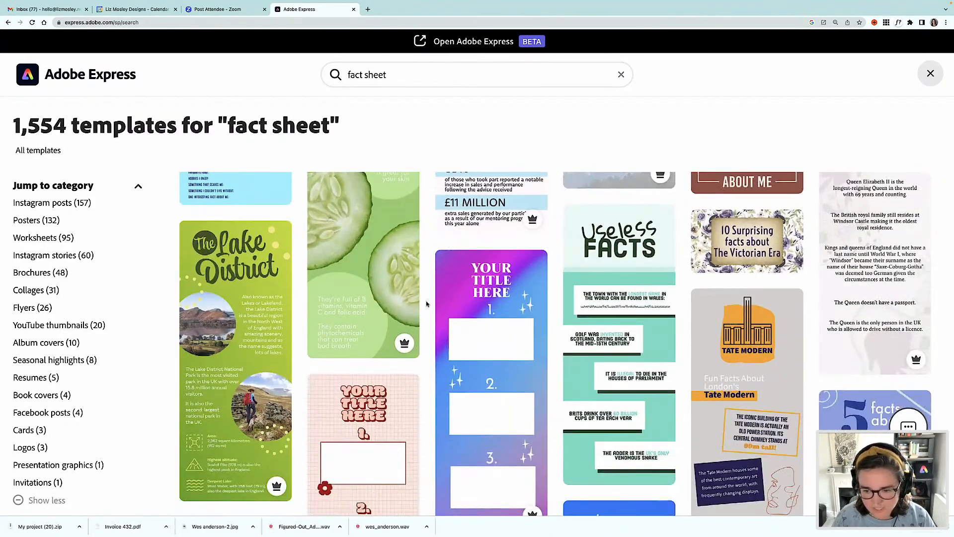
{"action": "scroll", "coordinate": [426, 303], "scroll_direction": "down", "scroll_amount": 5}
{"action": "scroll", "coordinate": [426, 303], "scroll_direction": "down", "scroll_amount": 7}
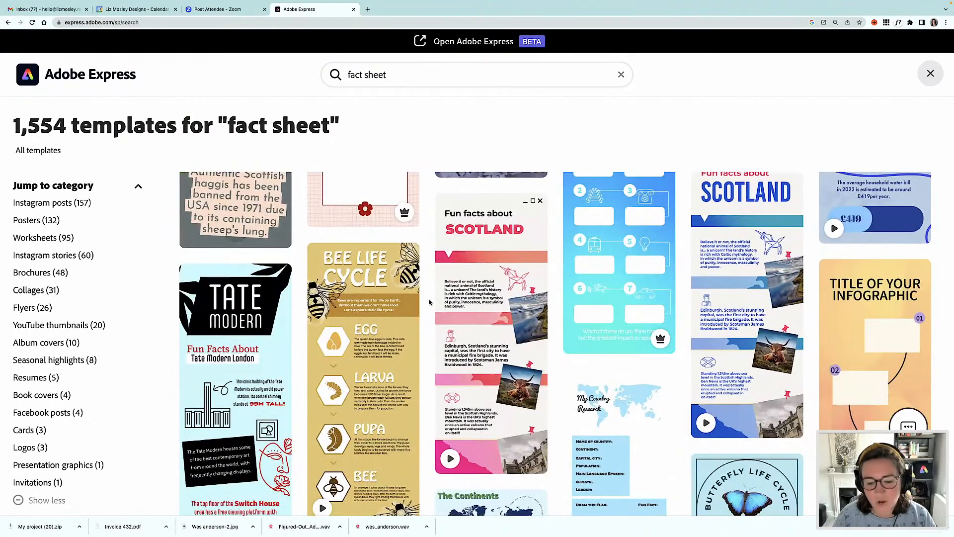
{"action": "scroll", "coordinate": [429, 303], "scroll_direction": "down", "scroll_amount": 6}
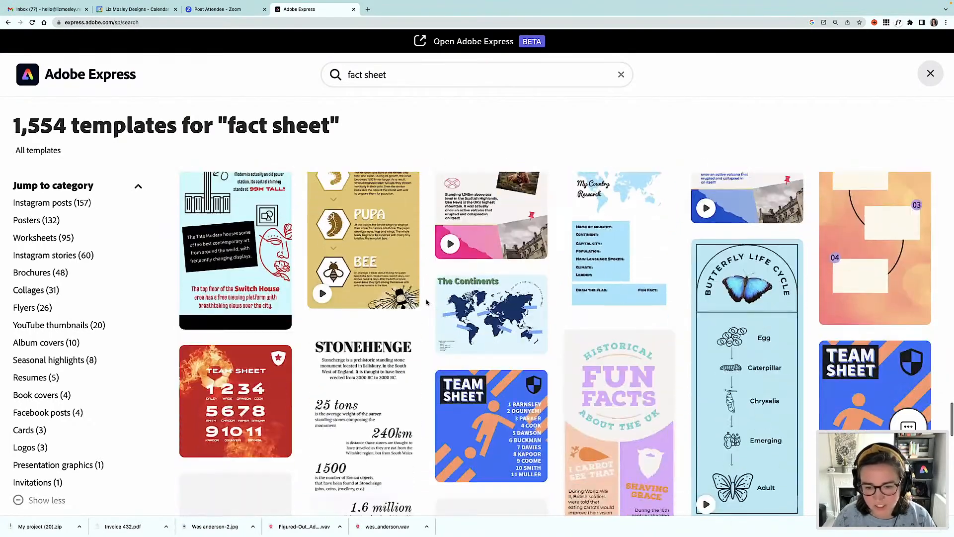
{"action": "scroll", "coordinate": [426, 303], "scroll_direction": "down", "scroll_amount": 5}
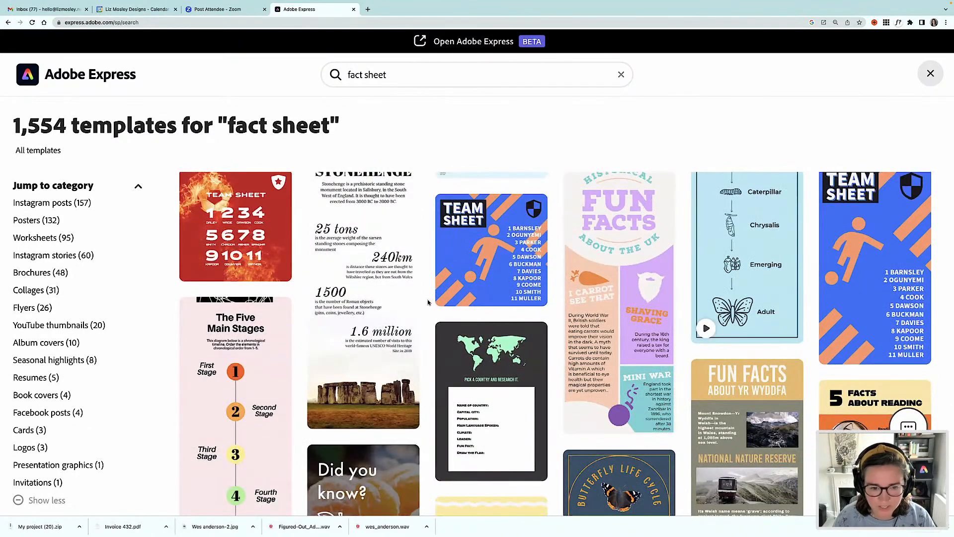
{"action": "scroll", "coordinate": [428, 302], "scroll_direction": "down", "scroll_amount": 7}
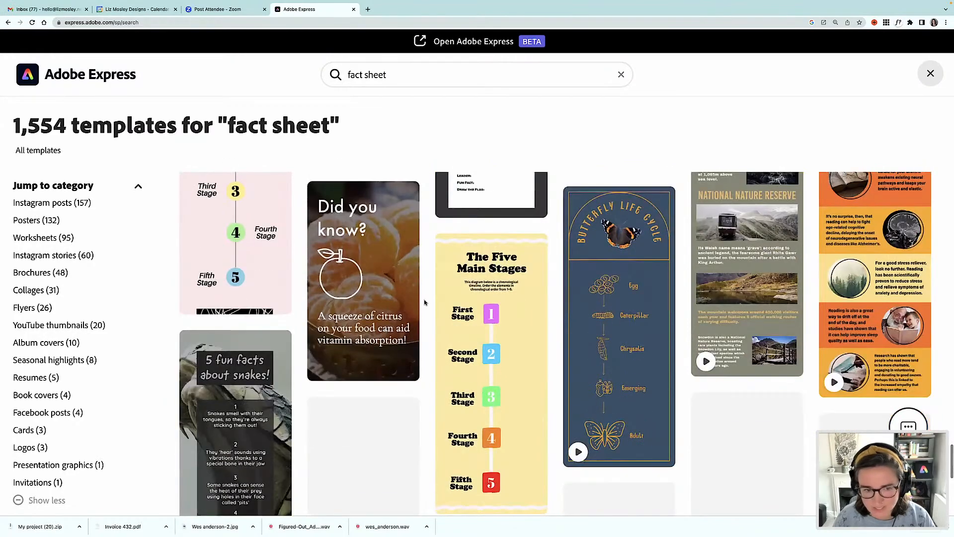
{"action": "scroll", "coordinate": [425, 302], "scroll_direction": "down", "scroll_amount": 6}
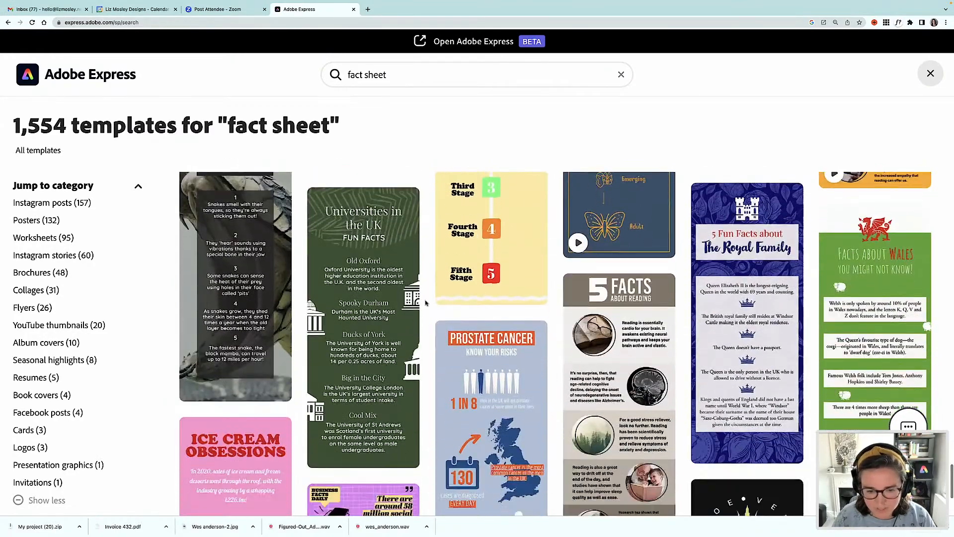
{"action": "scroll", "coordinate": [426, 302], "scroll_direction": "down", "scroll_amount": 6}
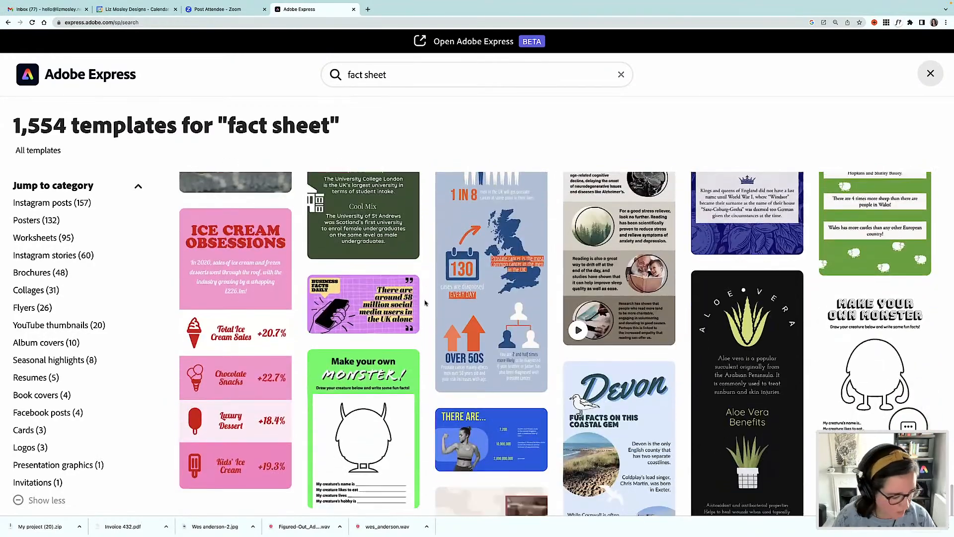
{"action": "scroll", "coordinate": [426, 302], "scroll_direction": "down", "scroll_amount": 10}
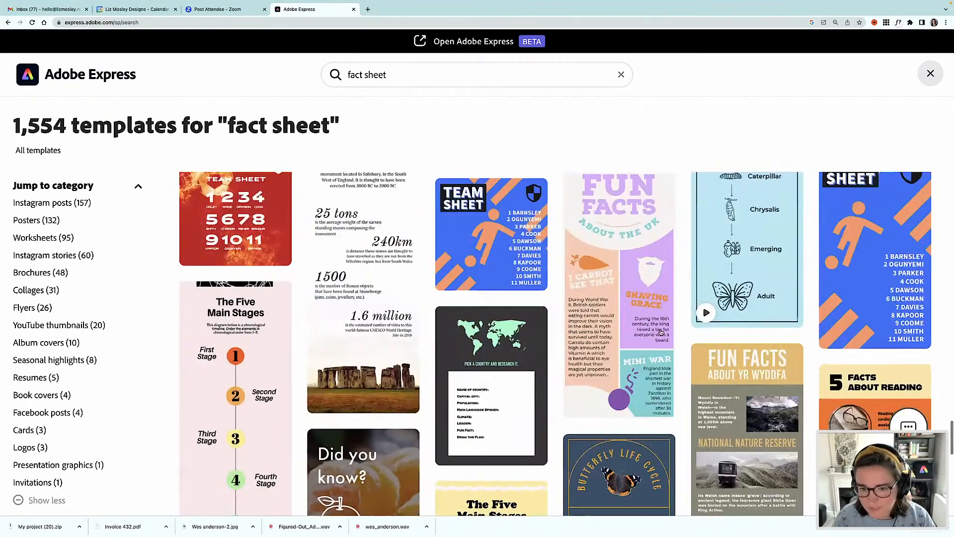
{"action": "scroll", "coordinate": [659, 314], "scroll_direction": "up", "scroll_amount": 2}
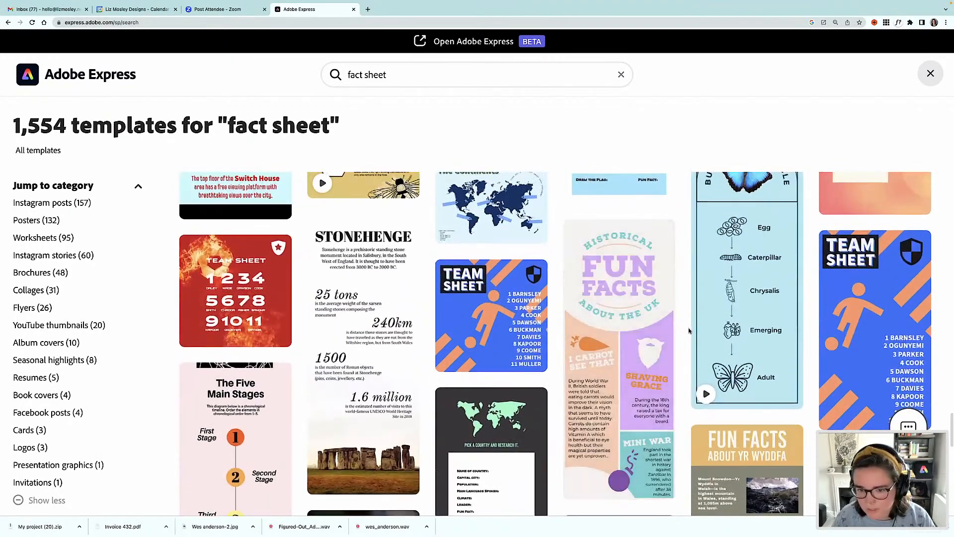
{"action": "scroll", "coordinate": [681, 331], "scroll_direction": "down", "scroll_amount": 3}
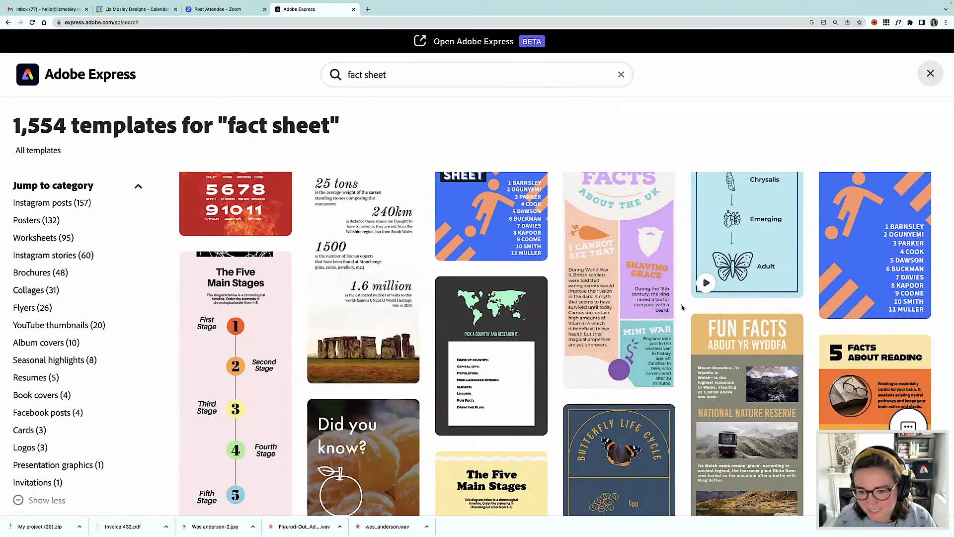
{"action": "scroll", "coordinate": [683, 308], "scroll_direction": "down", "scroll_amount": 1}
{"action": "scroll", "coordinate": [683, 308], "scroll_direction": "down", "scroll_amount": 10}
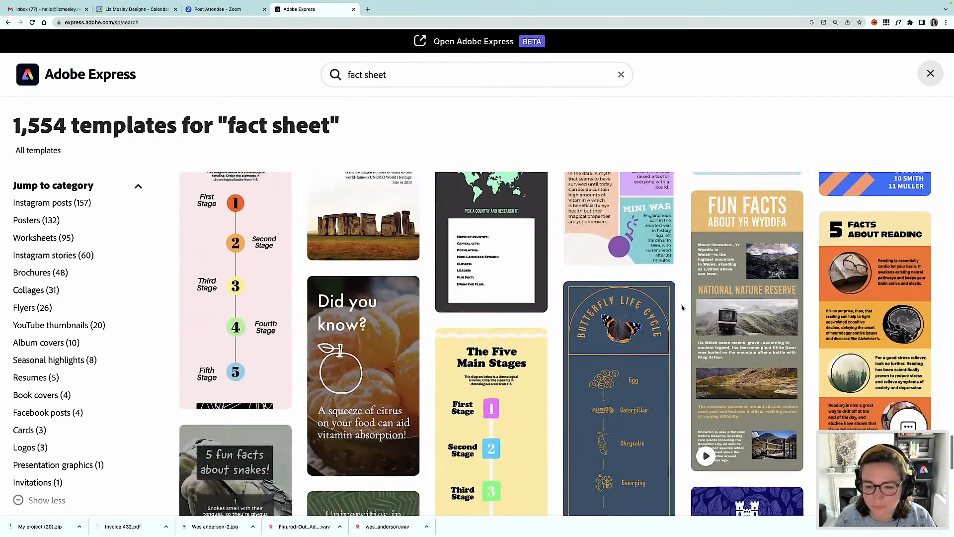
{"action": "scroll", "coordinate": [682, 308], "scroll_direction": "down", "scroll_amount": 8}
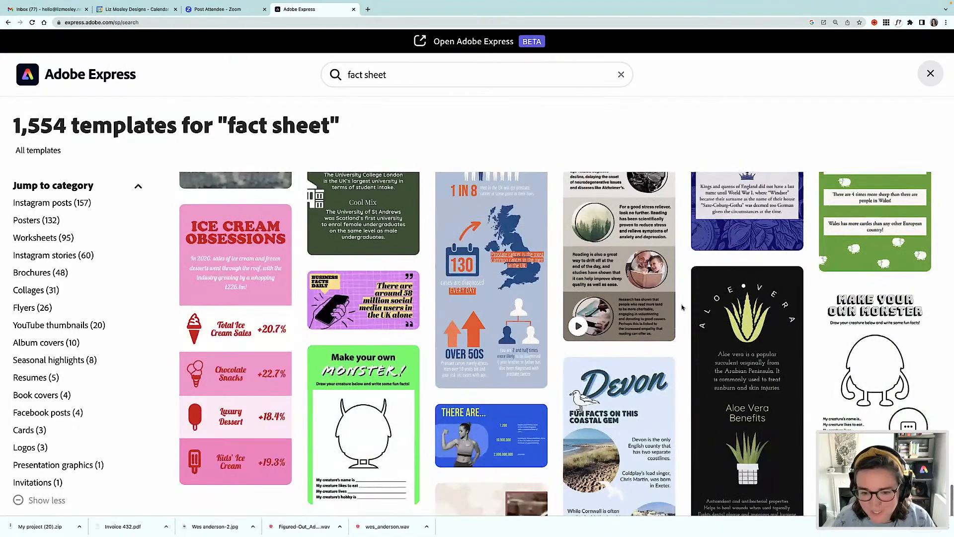
{"action": "scroll", "coordinate": [683, 308], "scroll_direction": "down", "scroll_amount": 1}
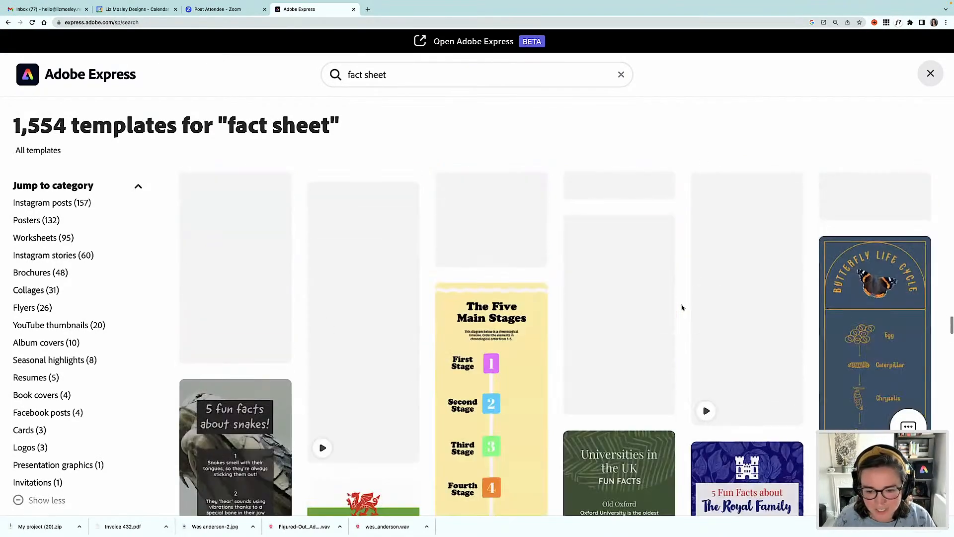
{"action": "scroll", "coordinate": [683, 308], "scroll_direction": "up", "scroll_amount": 10}
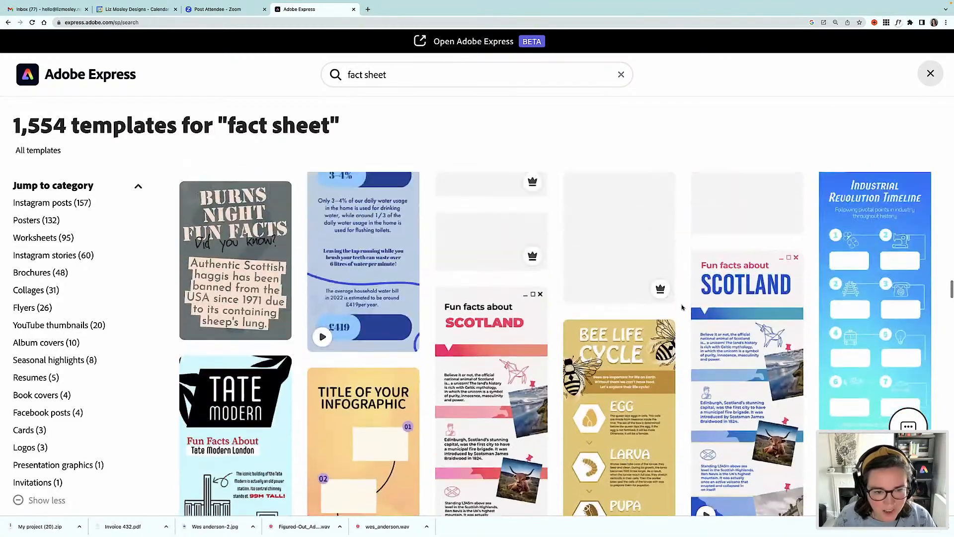
Start a project from the pink "Title of your infographic" template with smiley faces, yellow stars and four taped notes.
{"action": "scroll", "coordinate": [682, 308], "scroll_direction": "up", "scroll_amount": 4}
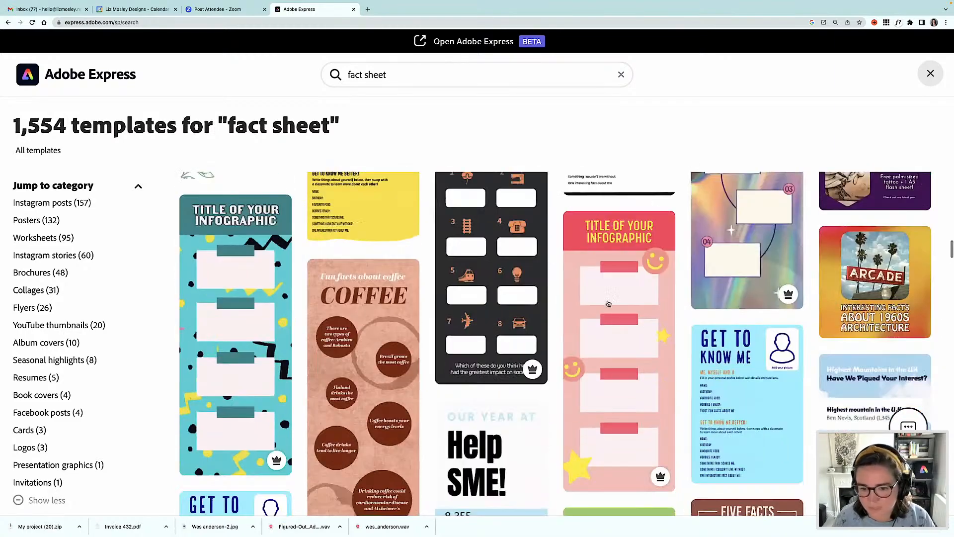
{"action": "mouse_move", "coordinate": [615, 353]}
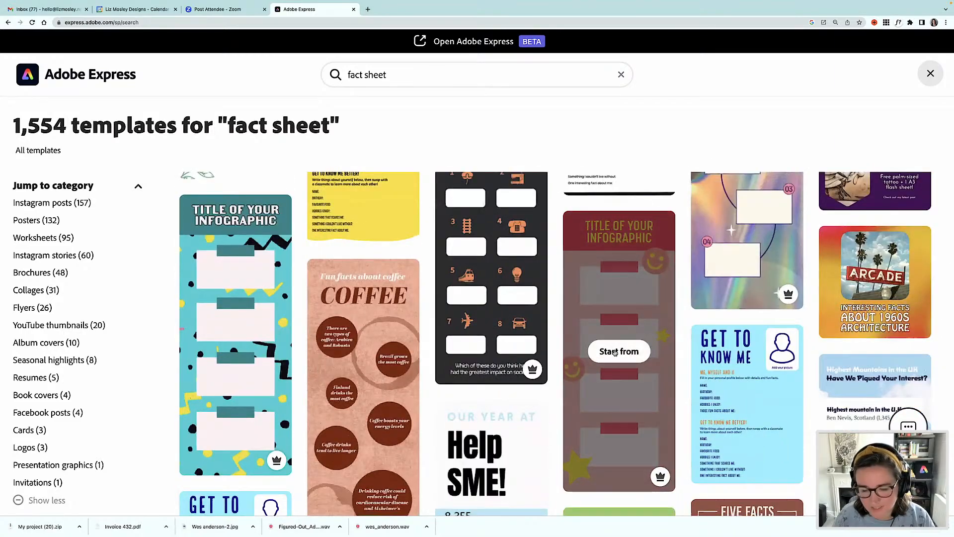
{"action": "left_click", "coordinate": [616, 351]}
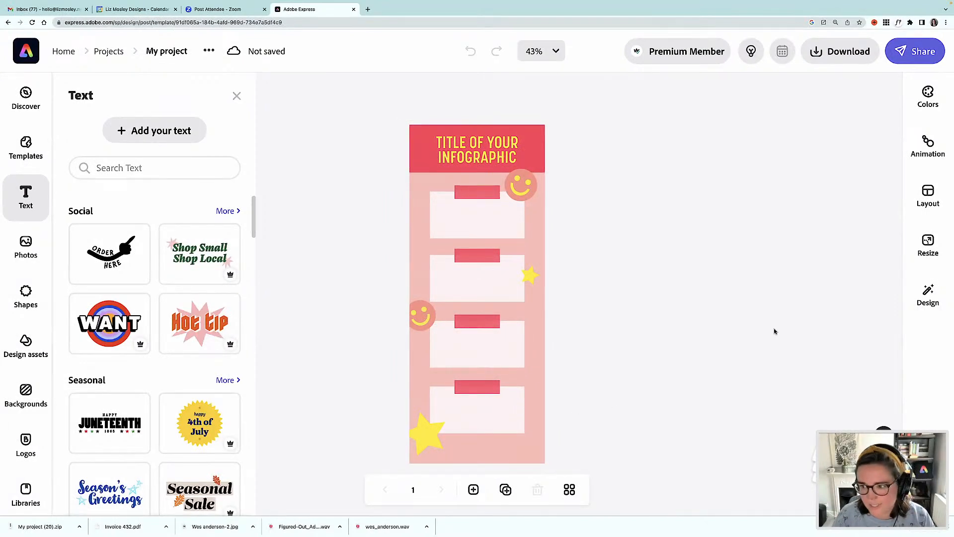
Resize the infographic to the A4 print format, 210 x 297 mm.
{"action": "left_click", "coordinate": [928, 244]}
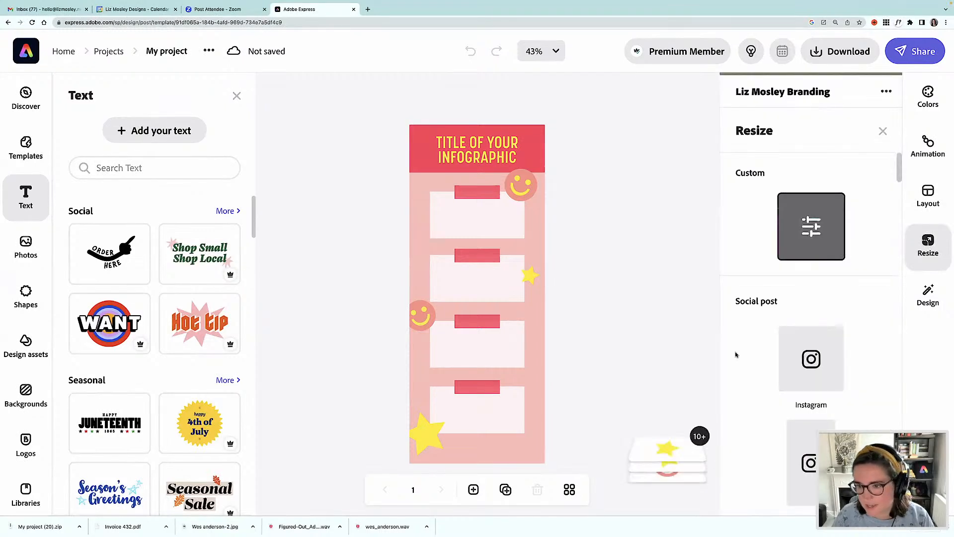
{"action": "scroll", "coordinate": [856, 317], "scroll_direction": "down", "scroll_amount": 10}
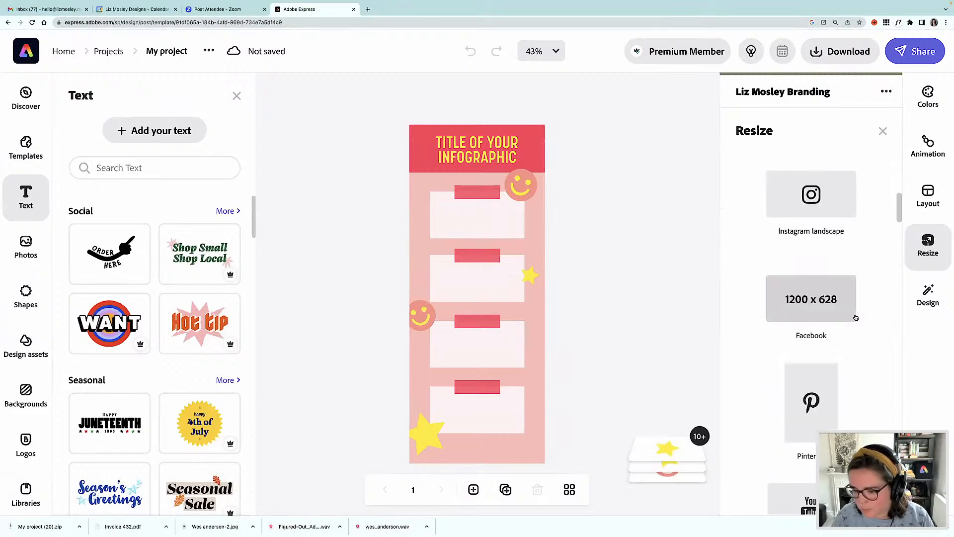
{"action": "scroll", "coordinate": [856, 316], "scroll_direction": "down", "scroll_amount": 12}
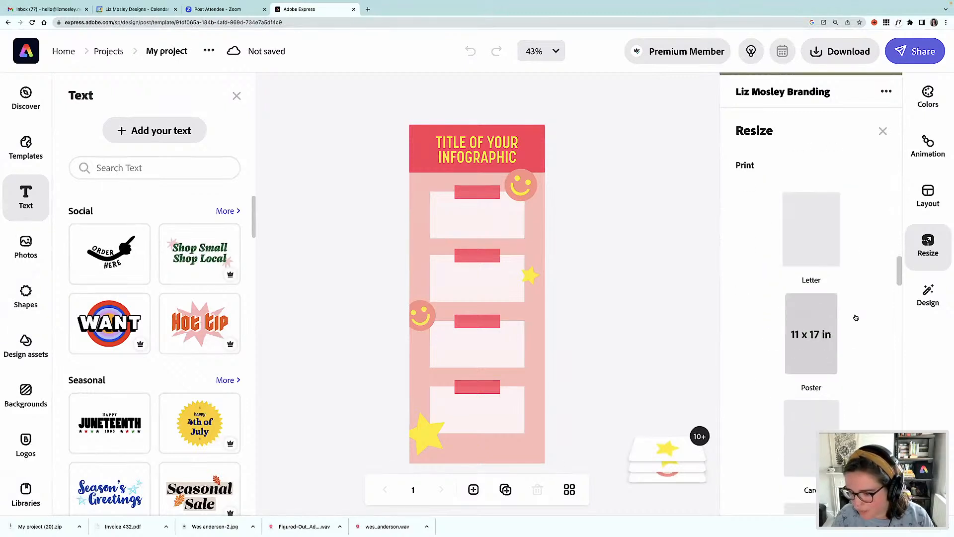
{"action": "scroll", "coordinate": [856, 316], "scroll_direction": "down", "scroll_amount": 2}
{"action": "scroll", "coordinate": [855, 316], "scroll_direction": "down", "scroll_amount": 5}
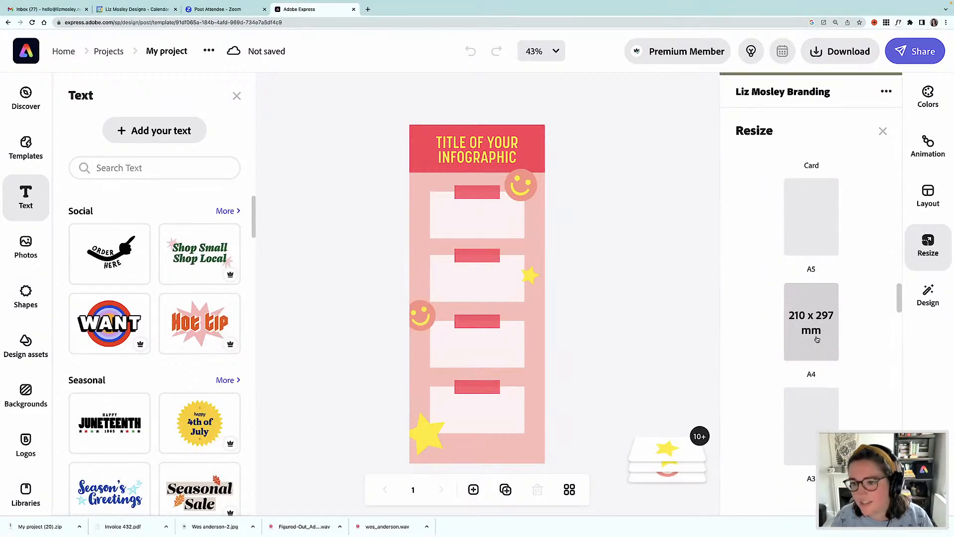
{"action": "left_click", "coordinate": [805, 320]}
{"action": "left_click", "coordinate": [804, 319]}
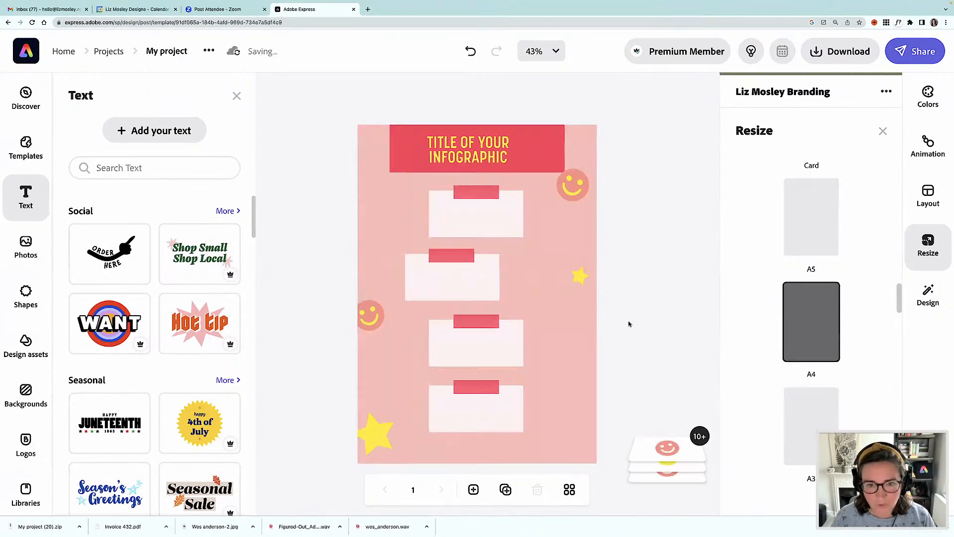
Duplicate the infographic page and return to page 1.
{"action": "left_click", "coordinate": [400, 157]}
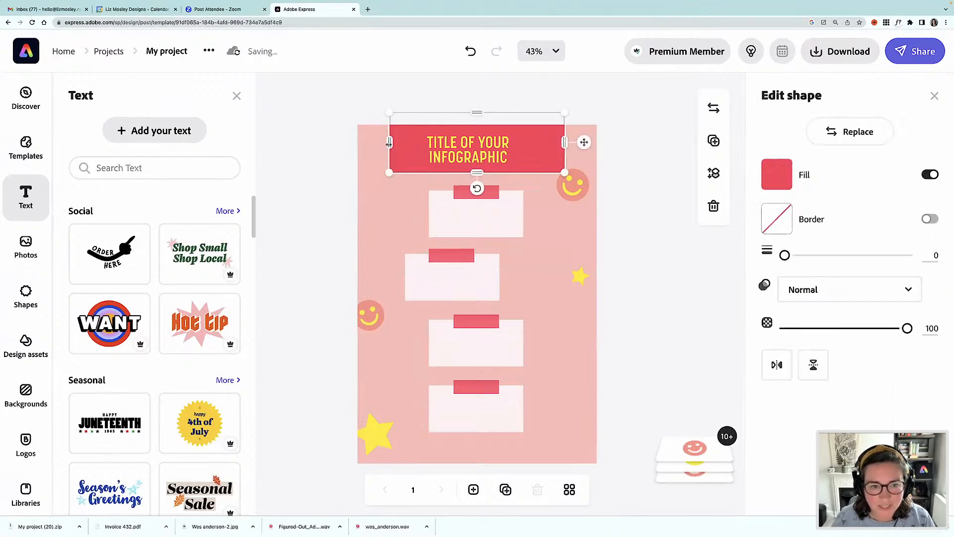
{"action": "left_click", "coordinate": [505, 490]}
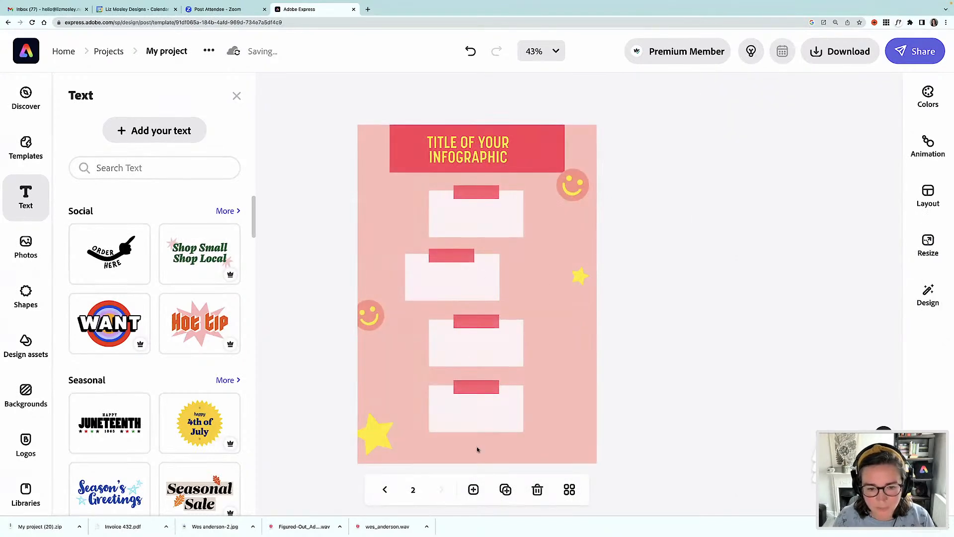
{"action": "left_click", "coordinate": [385, 490]}
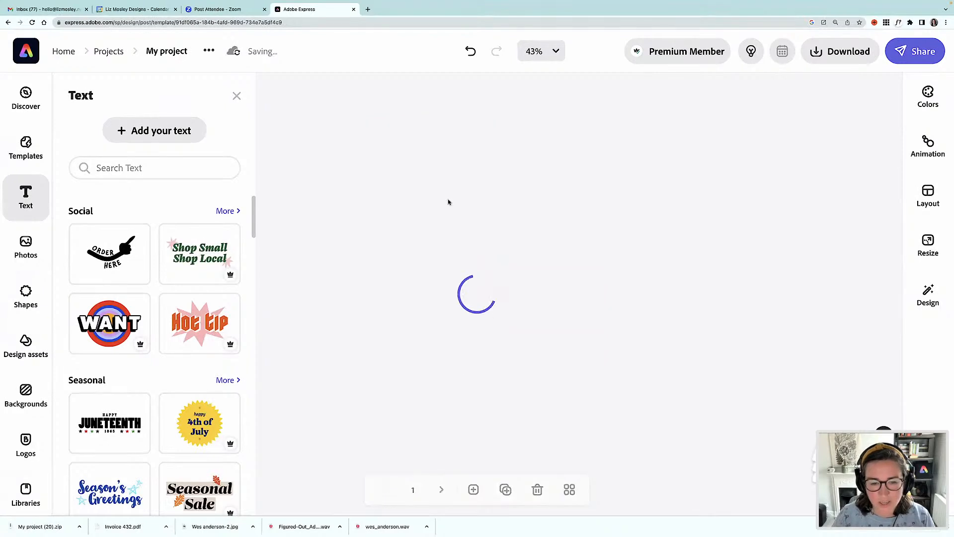
Delete all four white note boxes and their red tape strips from page 1.
{"action": "left_click", "coordinate": [464, 228]}
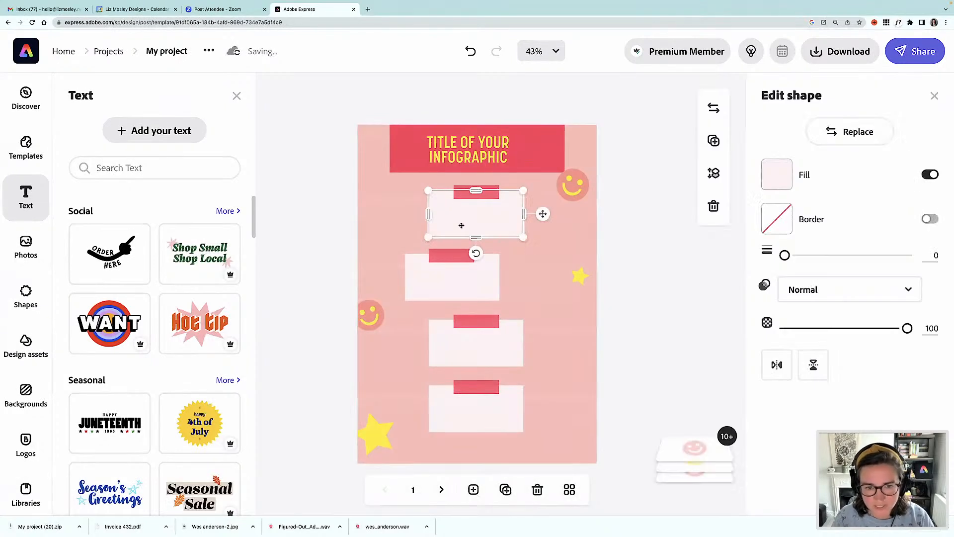
{"action": "key", "text": "Delete"}
{"action": "key", "text": "Delete"}
{"action": "left_click", "coordinate": [458, 276]}
{"action": "key", "text": "Delete"}
{"action": "left_click", "coordinate": [478, 323]}
{"action": "key", "text": "Delete"}
{"action": "left_click", "coordinate": [475, 345]}
{"action": "key", "text": "Delete"}
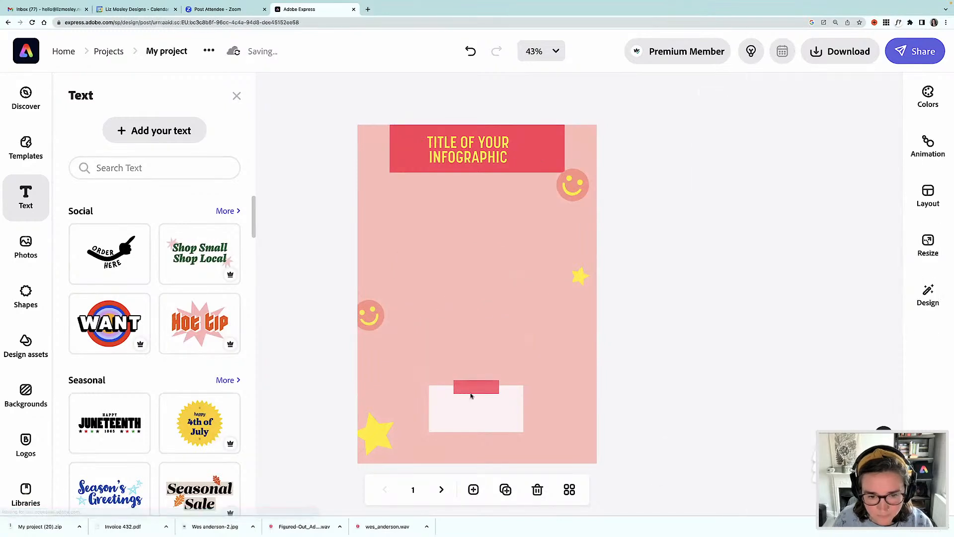
{"action": "left_click", "coordinate": [472, 397]}
{"action": "key", "text": "Delete"}
{"action": "left_click", "coordinate": [474, 415]}
{"action": "key", "text": "Delete"}
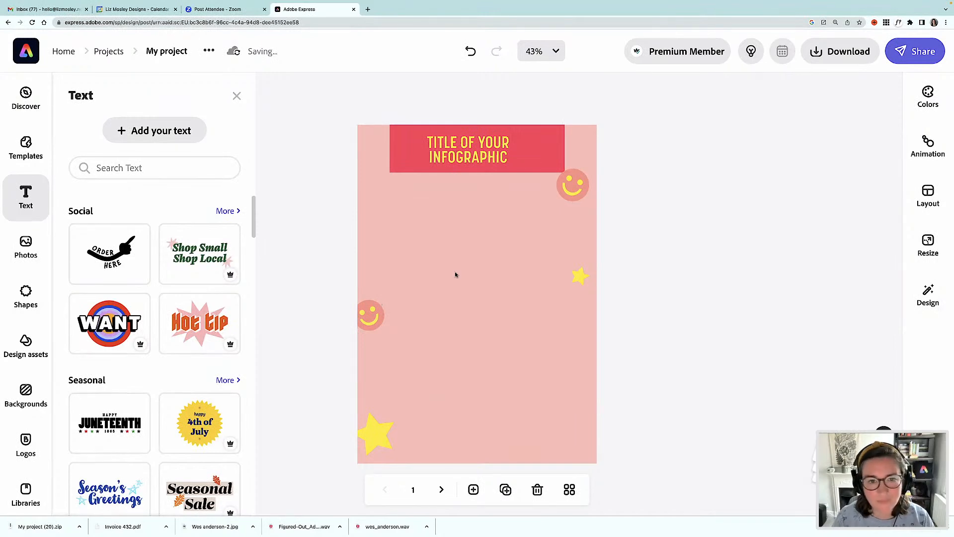
Stretch the red header rectangle across the full page width and extend it down to about a third of the page.
{"action": "left_click", "coordinate": [384, 159]}
{"action": "left_click", "coordinate": [394, 159]}
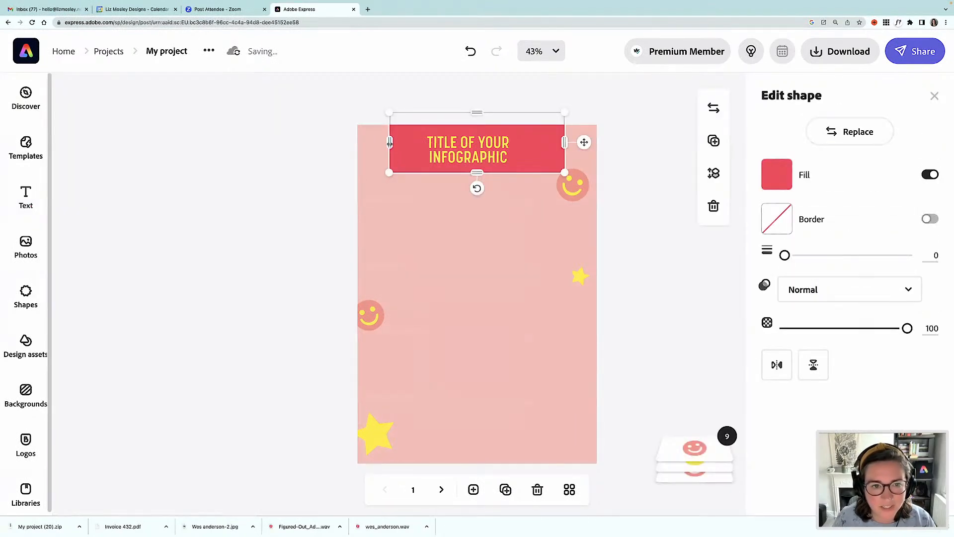
{"action": "left_click_drag", "start_coordinate": [390, 143], "coordinate": [356, 142]}
{"action": "left_click_drag", "start_coordinate": [565, 143], "coordinate": [600, 144]}
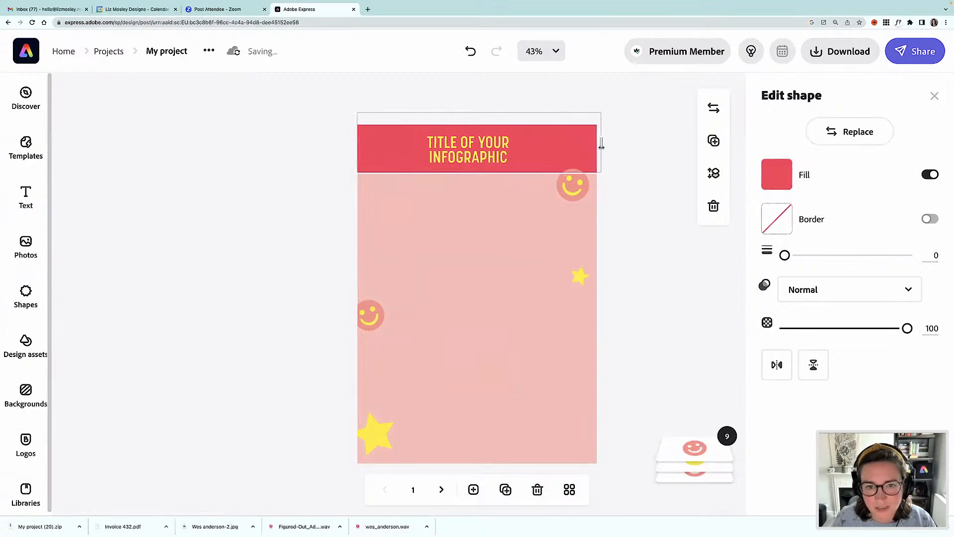
{"action": "left_click_drag", "start_coordinate": [479, 173], "coordinate": [478, 229]}
{"action": "left_click_drag", "start_coordinate": [477, 227], "coordinate": [480, 231]}
Enlarge the title text to size 80.9 and position it within the red header, beside the smiley face.
{"action": "left_click", "coordinate": [469, 158]}
{"action": "left_click_drag", "start_coordinate": [469, 159], "coordinate": [620, 212]}
{"action": "left_click_drag", "start_coordinate": [513, 181], "coordinate": [500, 185]}
{"action": "left_click_drag", "start_coordinate": [598, 213], "coordinate": [533, 217]}
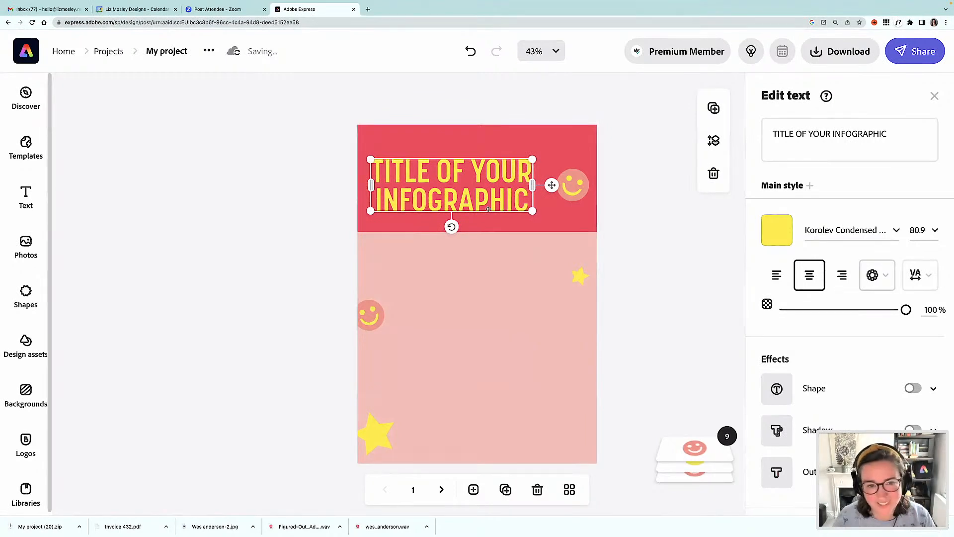
{"action": "left_click_drag", "start_coordinate": [487, 201], "coordinate": [493, 199]}
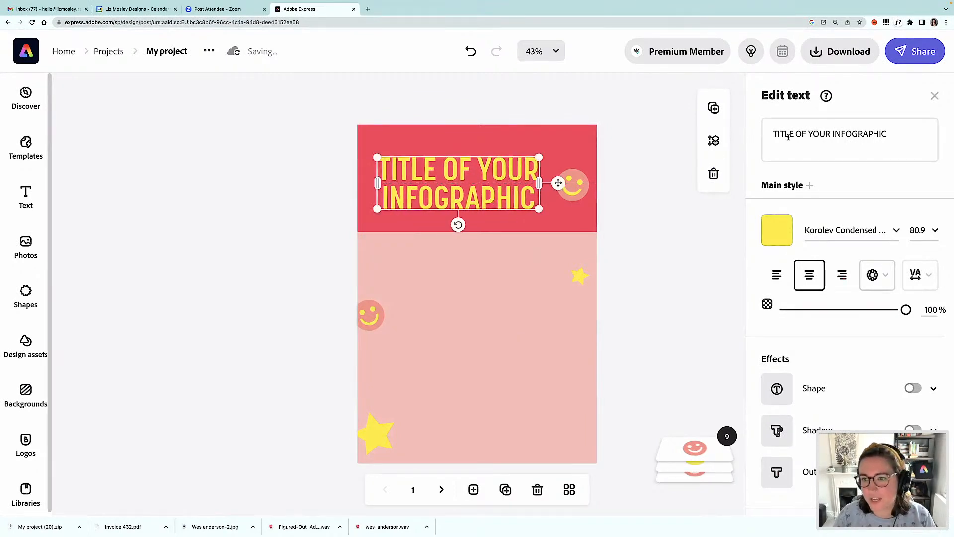
Replace the title text with "BRANDING CHECKLIST".
{"action": "left_click", "coordinate": [788, 134]}
{"action": "triple_click", "coordinate": [787, 133]}
{"action": "type", "text": "BR"}
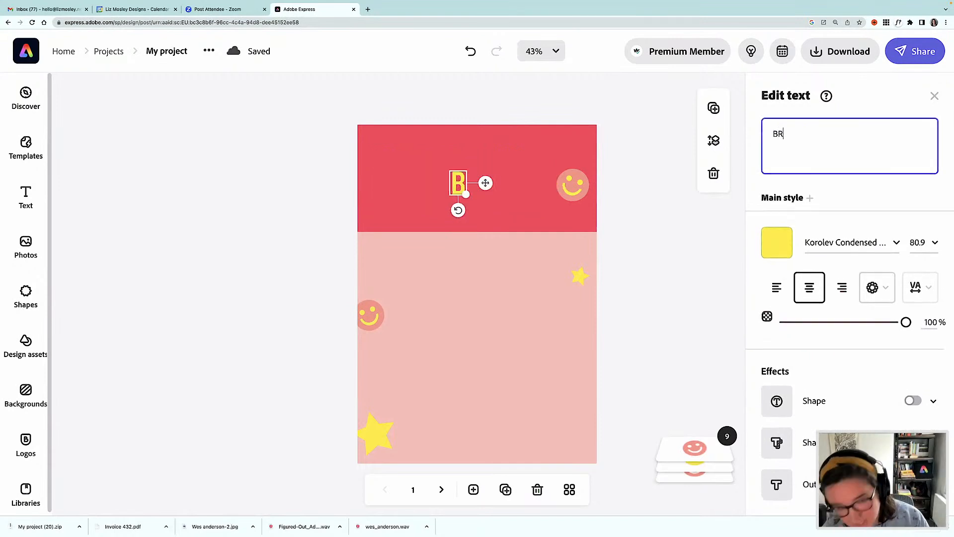
{"action": "type", "text": "ANDING CHECLIST"}
{"action": "key", "text": "BackSpace"}
{"action": "key", "text": "BackSpace"}
{"action": "key", "text": "BackSpace"}
{"action": "key", "text": "BackSpace"}
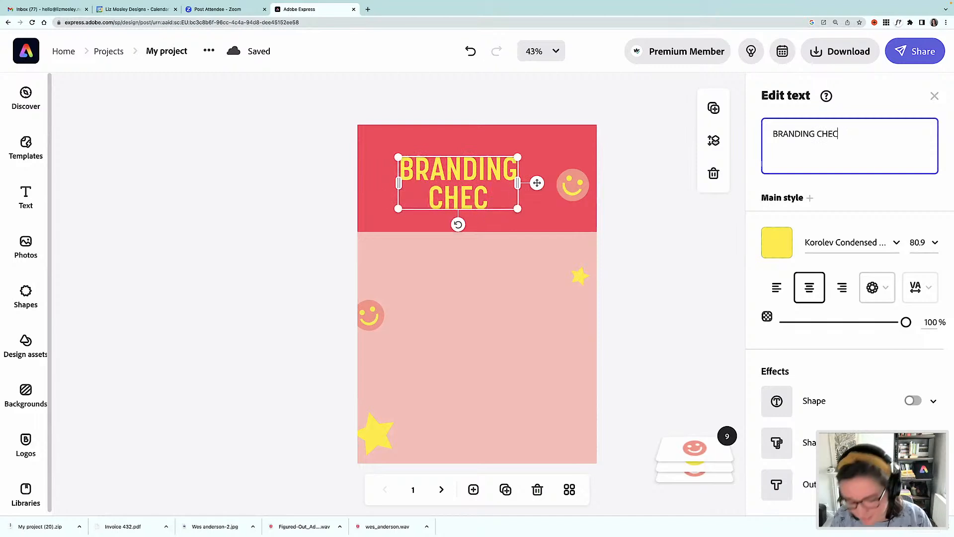
{"action": "type", "text": "KLIST"}
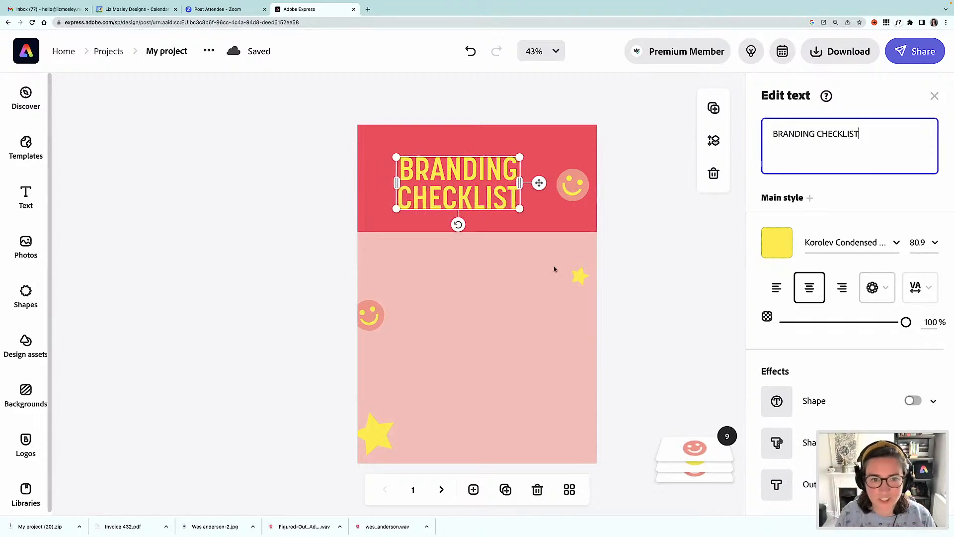
Enlarge the title to size 102.6 and center it vertically in the red header, beside the smiley face.
{"action": "left_click_drag", "start_coordinate": [433, 189], "coordinate": [412, 178]}
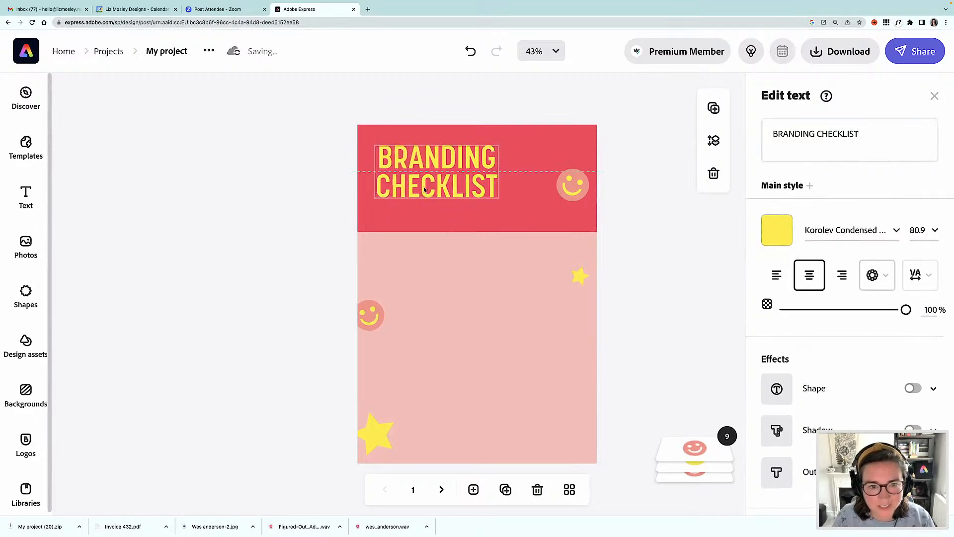
{"action": "left_click_drag", "start_coordinate": [496, 198], "coordinate": [533, 216]}
{"action": "left_click_drag", "start_coordinate": [460, 188], "coordinate": [462, 189]}
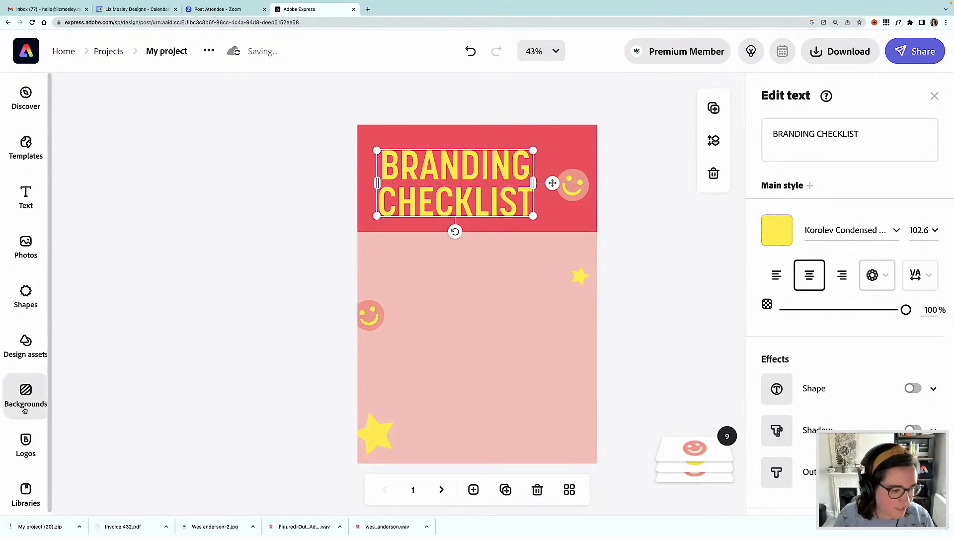
Place the smiling portrait photo from the personal "Branding 02" library at reduced size along the page's lower edge, right of the yellow star.
{"action": "left_click", "coordinate": [28, 490]}
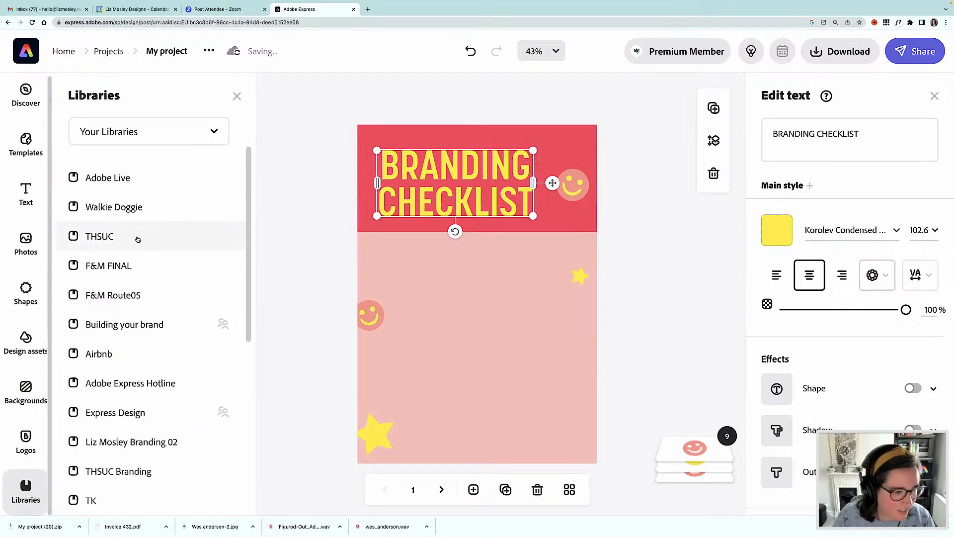
{"action": "scroll", "coordinate": [137, 331], "scroll_direction": "down", "scroll_amount": 1}
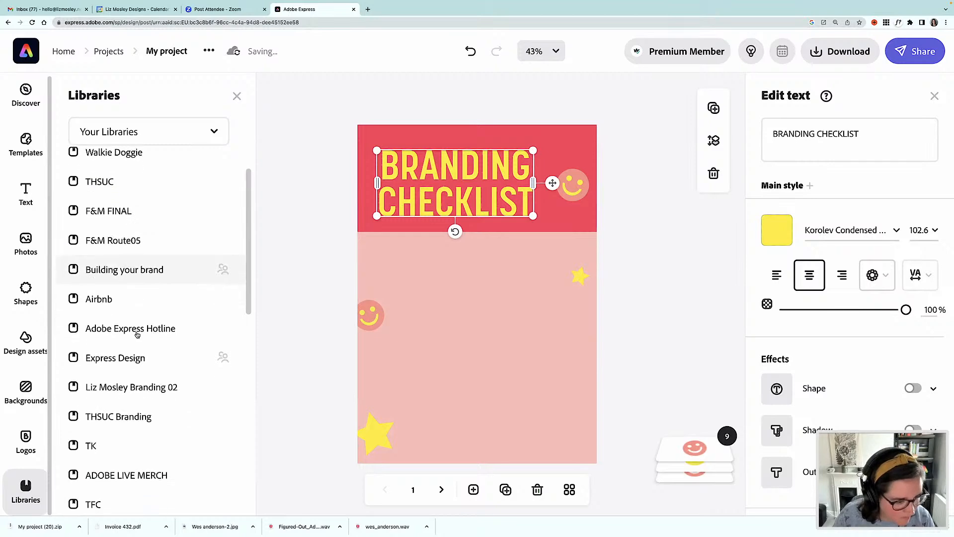
{"action": "left_click", "coordinate": [141, 385]}
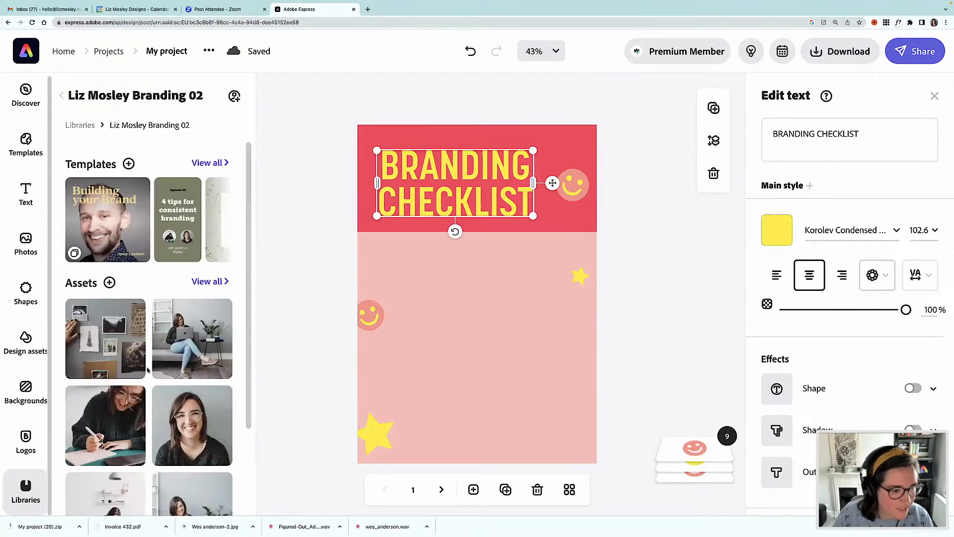
{"action": "scroll", "coordinate": [151, 363], "scroll_direction": "down", "scroll_amount": 3}
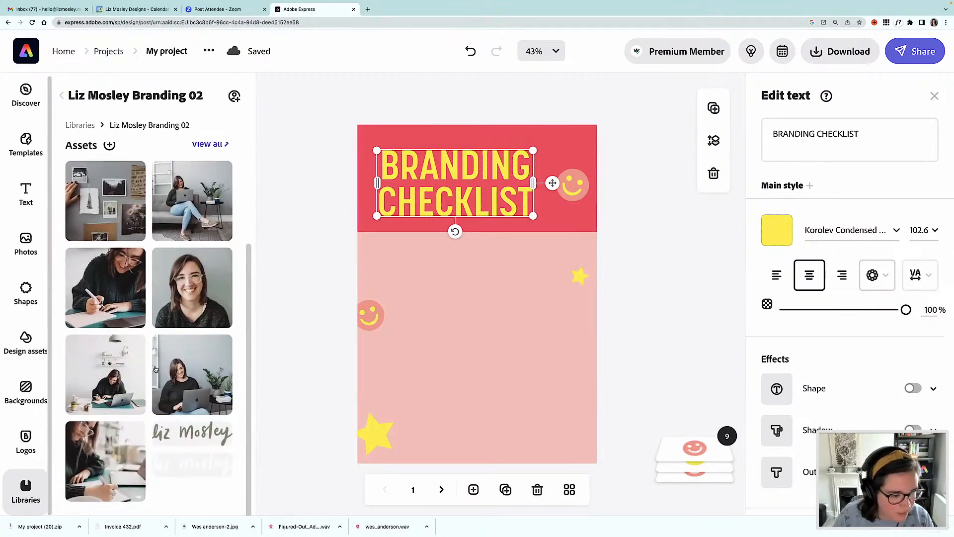
{"action": "left_click_drag", "start_coordinate": [338, 422], "coordinate": [610, 449]}
{"action": "left_click", "coordinate": [469, 347]}
{"action": "left_click_drag", "start_coordinate": [537, 401], "coordinate": [513, 415]}
{"action": "left_click_drag", "start_coordinate": [582, 246], "coordinate": [496, 335]}
{"action": "left_click_drag", "start_coordinate": [425, 405], "coordinate": [521, 409]}
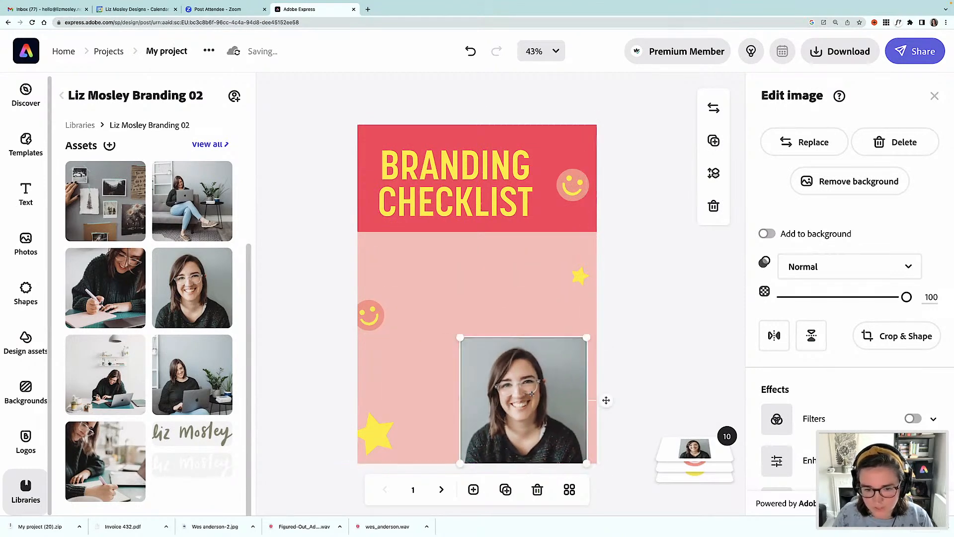
Remove the portrait's background, accept the cutout and enlarge the image to fill the page's lower-right corner.
{"action": "left_click", "coordinate": [837, 190]}
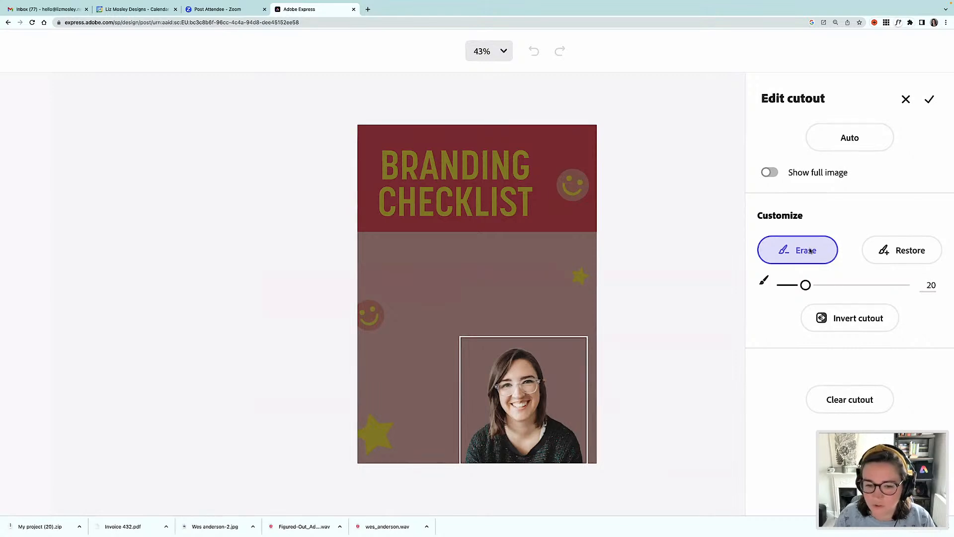
{"action": "left_click", "coordinate": [929, 100]}
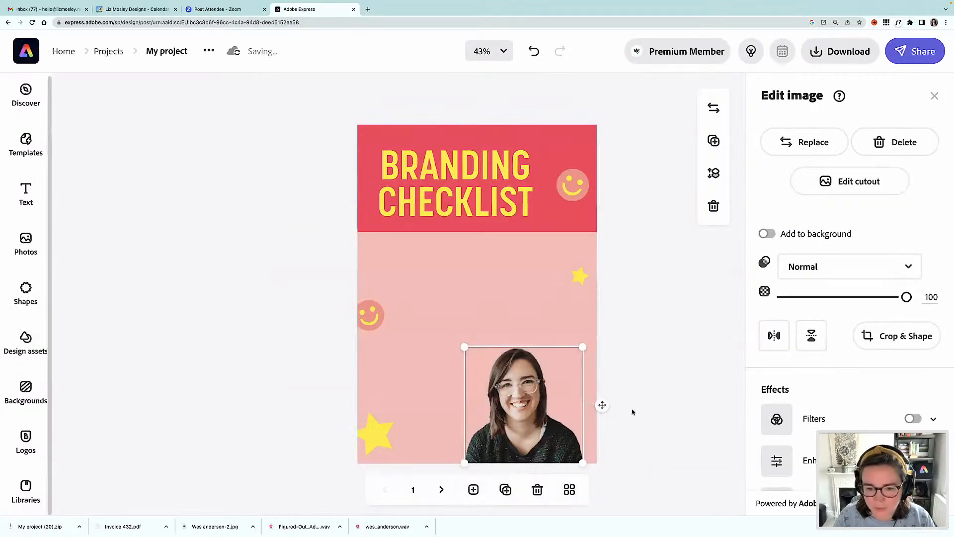
{"action": "left_click_drag", "start_coordinate": [583, 347], "coordinate": [597, 332]}
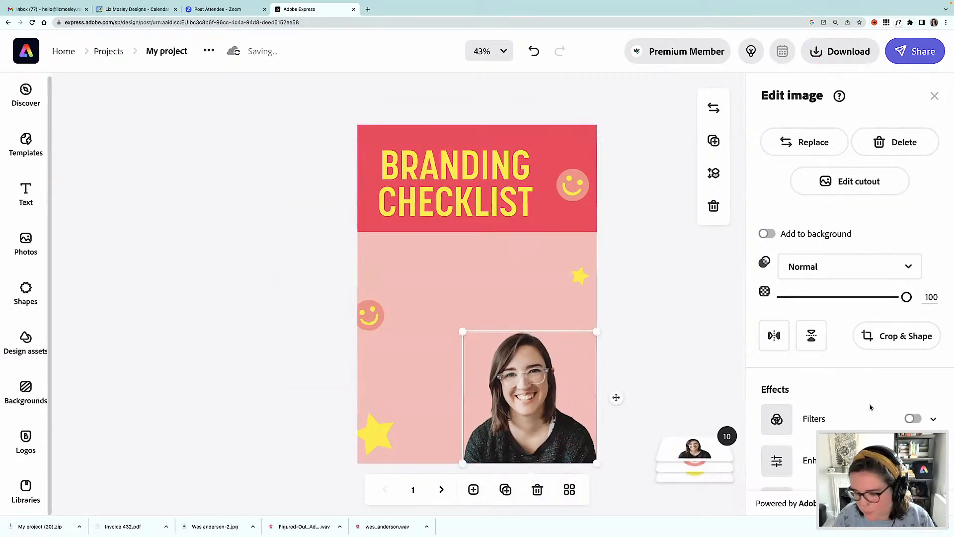
Apply the Duotone filter to the portrait cutout with the pink and white preset.
{"action": "scroll", "coordinate": [870, 407], "scroll_direction": "down", "scroll_amount": 3}
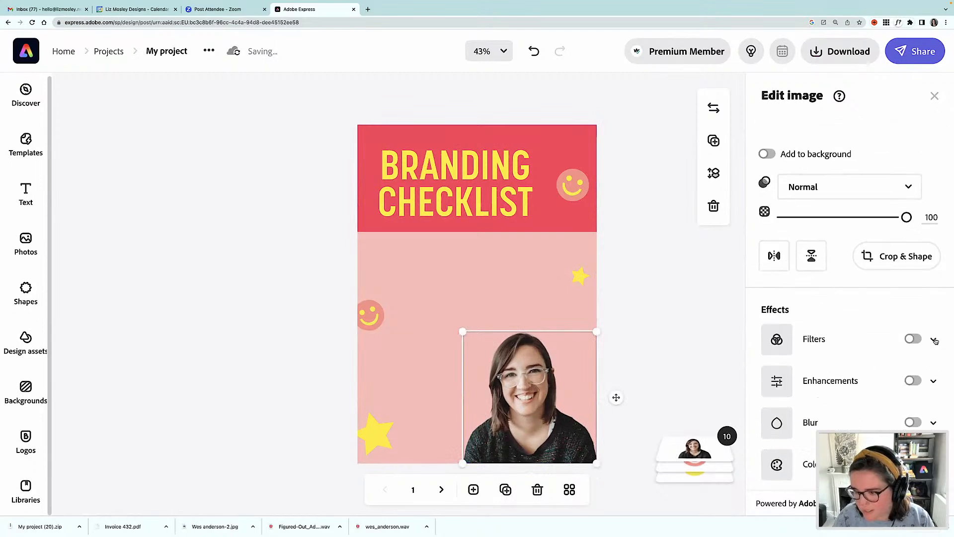
{"action": "left_click", "coordinate": [935, 341]}
{"action": "scroll", "coordinate": [866, 398], "scroll_direction": "down", "scroll_amount": 3}
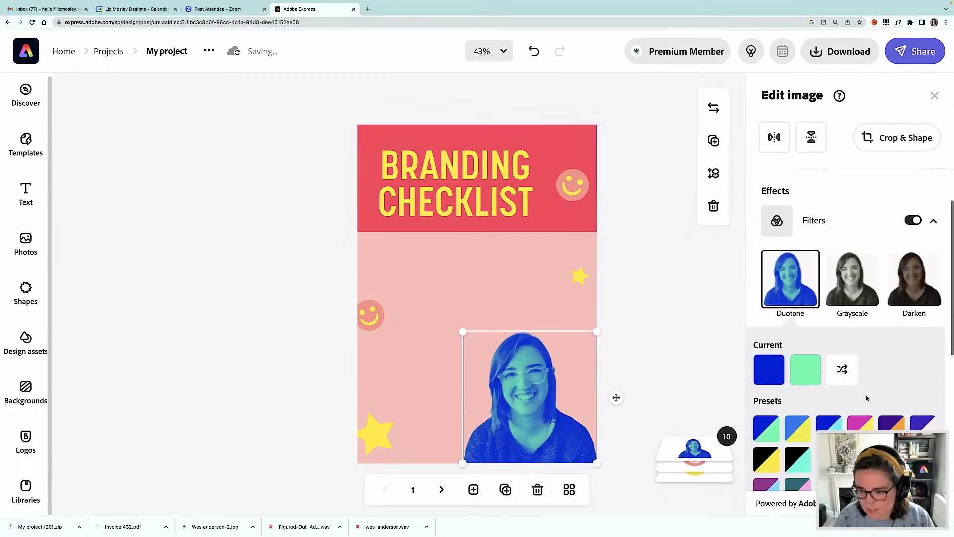
{"action": "scroll", "coordinate": [866, 397], "scroll_direction": "down", "scroll_amount": 4}
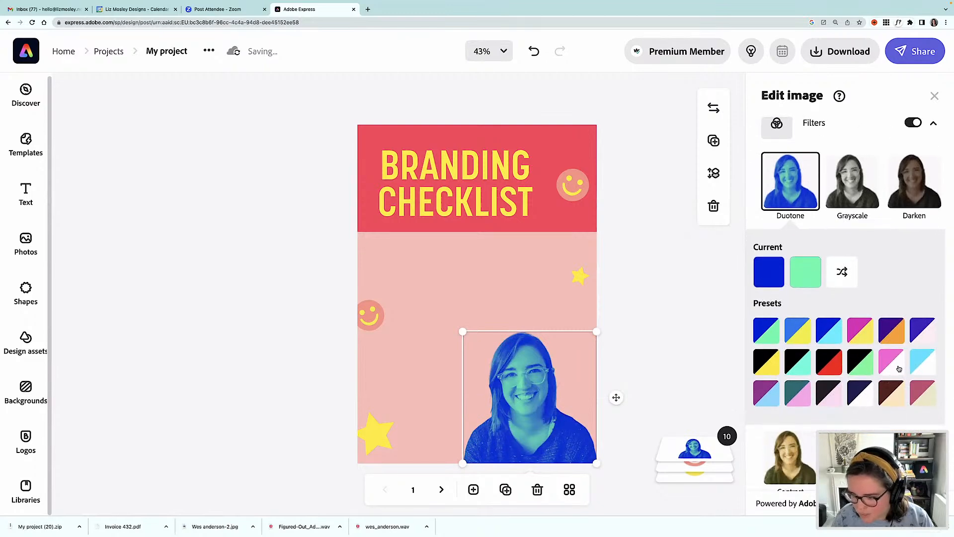
{"action": "left_click", "coordinate": [892, 362]}
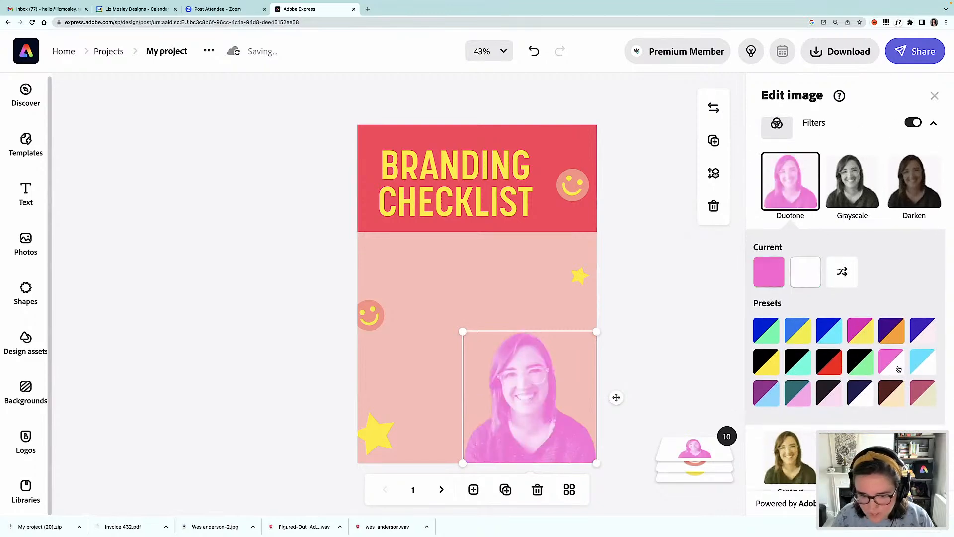
Apply the black and yellow Duotone preset to the portrait and try red #FD3219 and purple #8922B1 as the shadows color.
{"action": "left_click", "coordinate": [769, 364]}
{"action": "left_click", "coordinate": [768, 281]}
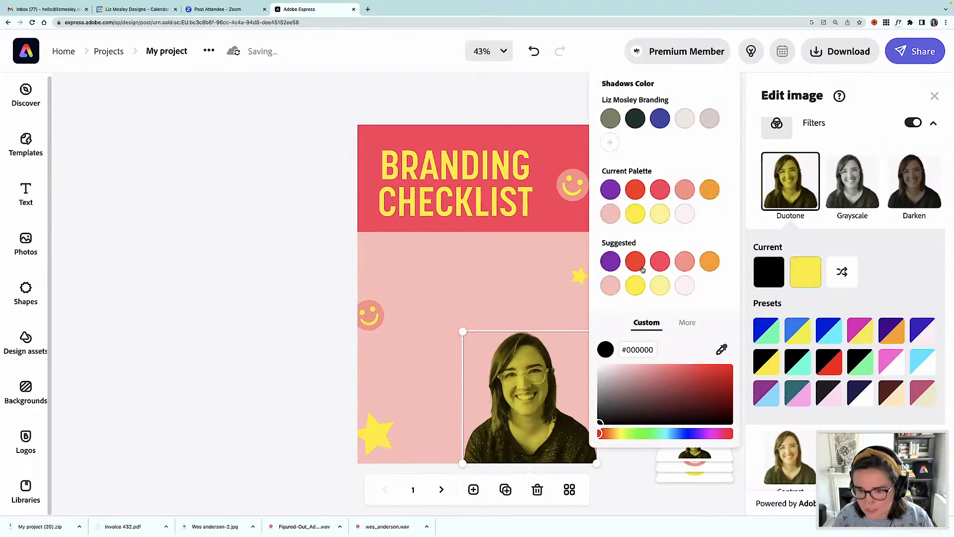
{"action": "left_click", "coordinate": [637, 264]}
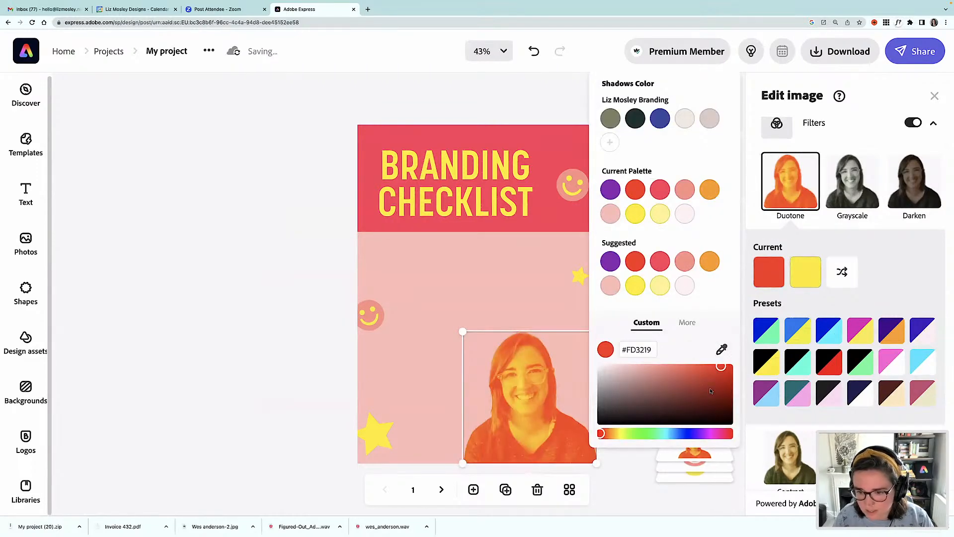
{"action": "mouse_move", "coordinate": [727, 392]}
{"action": "left_mouse_down"}
{"action": "mouse_move", "coordinate": [718, 390]}
{"action": "mouse_move", "coordinate": [725, 396]}
{"action": "left_mouse_up"}
{"action": "left_click", "coordinate": [609, 264]}
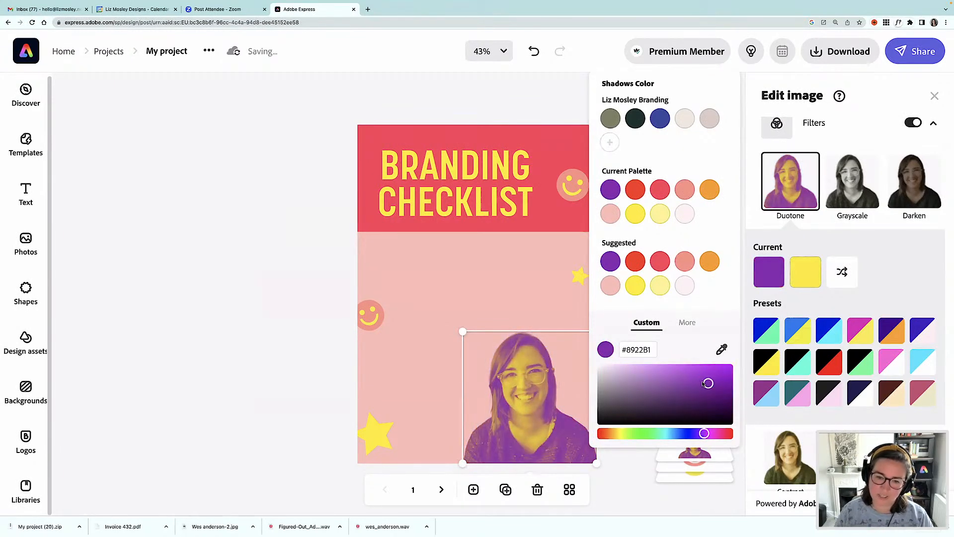
Set the portrait's Duotone shadows color to dark red #7C0010.
{"action": "left_click", "coordinate": [628, 263]}
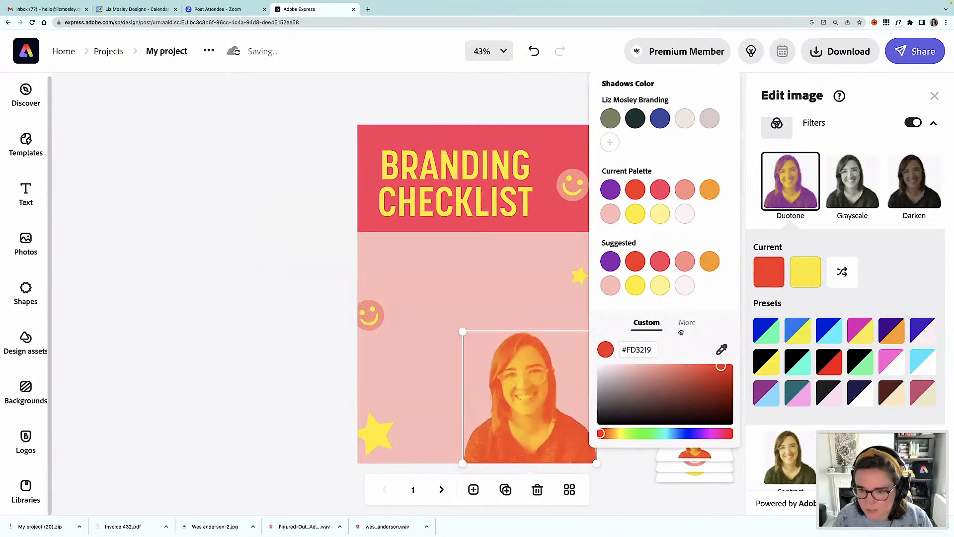
{"action": "left_click_drag", "start_coordinate": [722, 367], "coordinate": [740, 399]}
{"action": "left_click", "coordinate": [661, 272]}
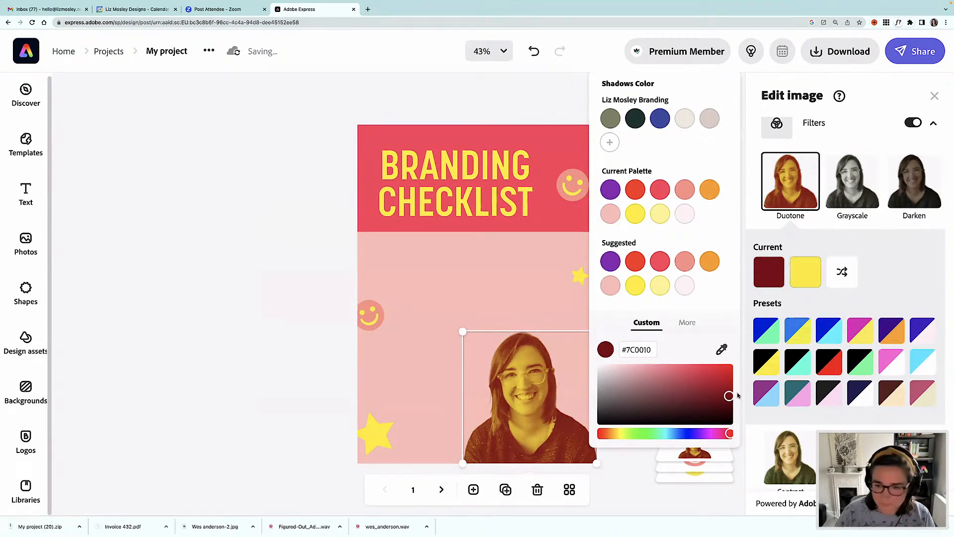
{"action": "left_click", "coordinate": [322, 266]}
Enlarge the portrait cutout slightly, keeping it anchored in the page's lower-right corner.
{"action": "left_click", "coordinate": [529, 370]}
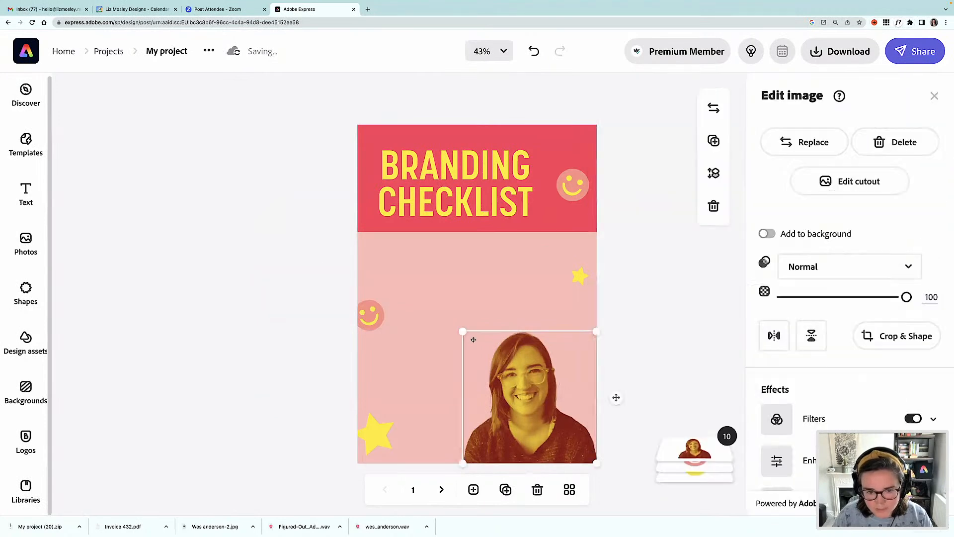
{"action": "left_click_drag", "start_coordinate": [462, 331], "coordinate": [453, 324]}
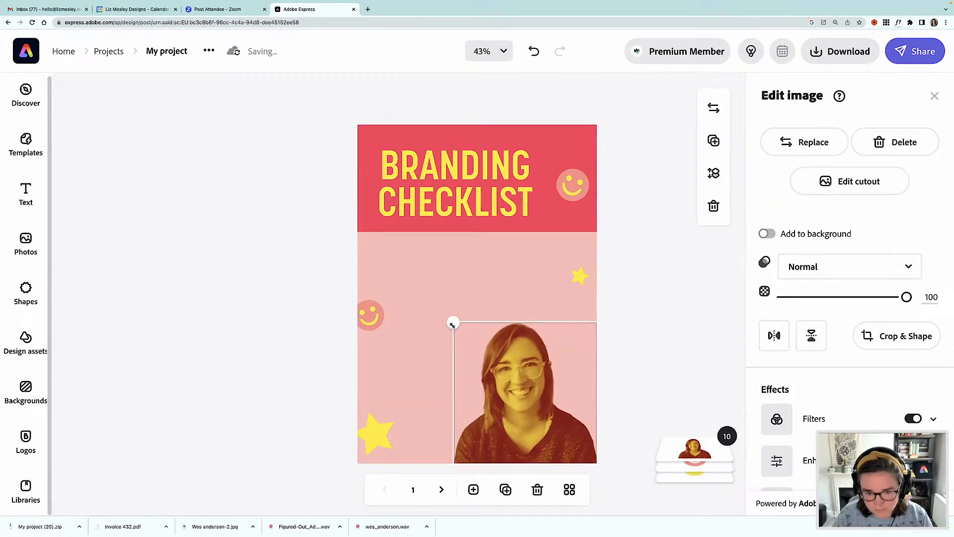
{"action": "left_click", "coordinate": [616, 390]}
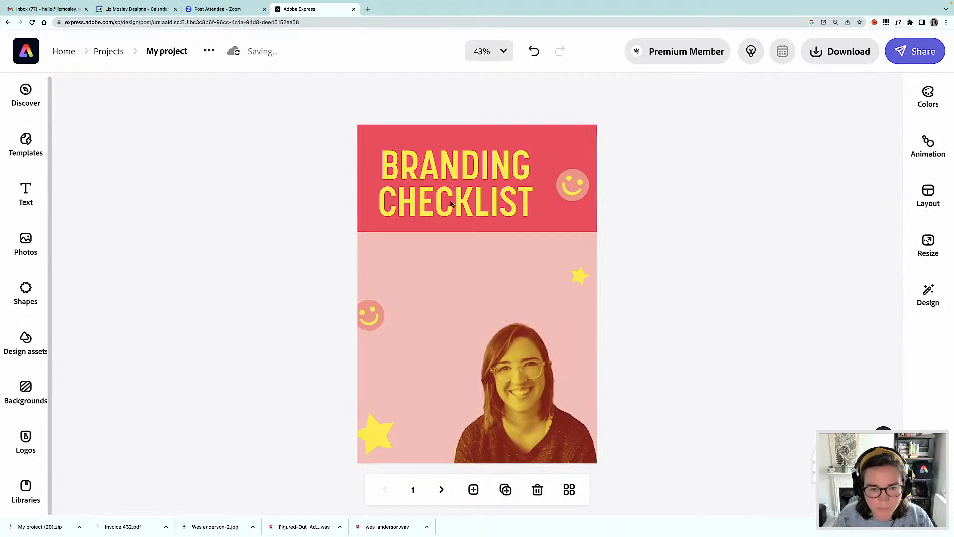
Duplicate the BRANDING CHECKLIST title and place the copy in the pink area directly above the portrait.
{"action": "left_click", "coordinate": [450, 204]}
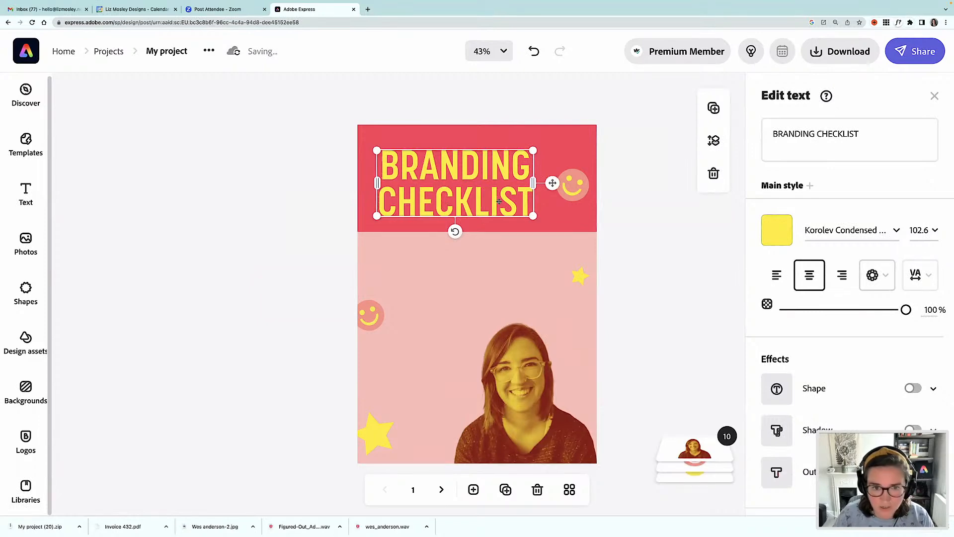
{"action": "left_click_drag", "start_coordinate": [483, 201], "coordinate": [480, 298]}
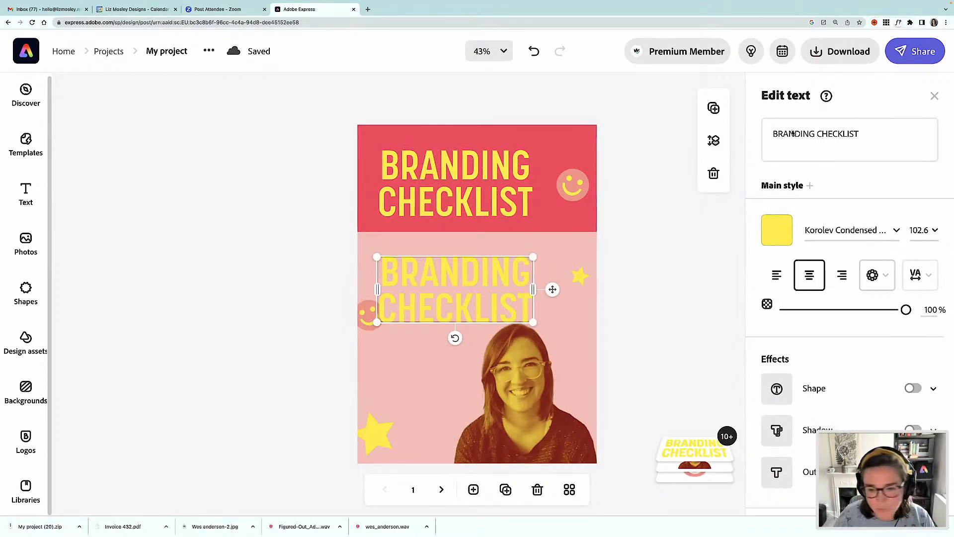
Apply the purple and orange Duotone preset to the portrait and set its highlights color to yellow #FFED00.
{"action": "left_click", "coordinate": [549, 444]}
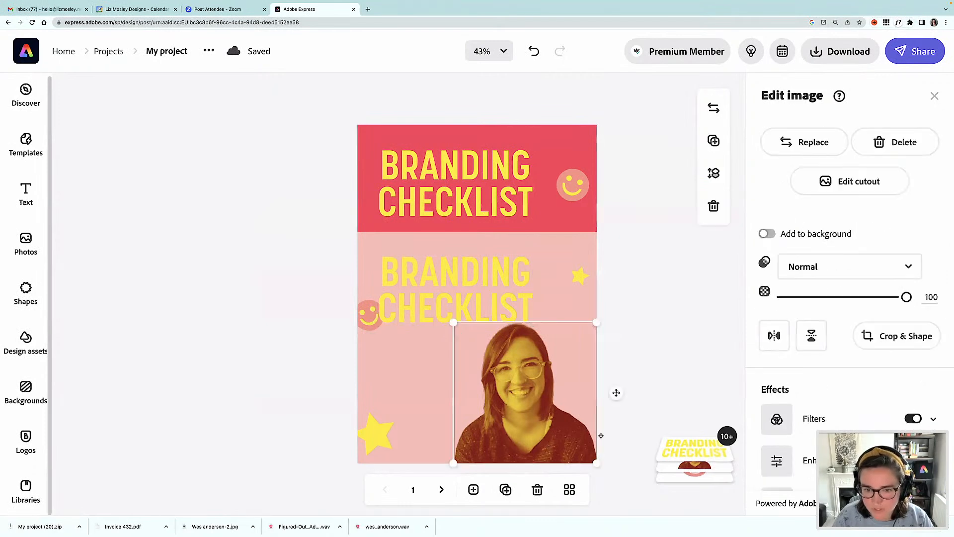
{"action": "left_click", "coordinate": [933, 419]}
{"action": "scroll", "coordinate": [893, 405], "scroll_direction": "down", "scroll_amount": 3}
{"action": "left_click", "coordinate": [891, 380]}
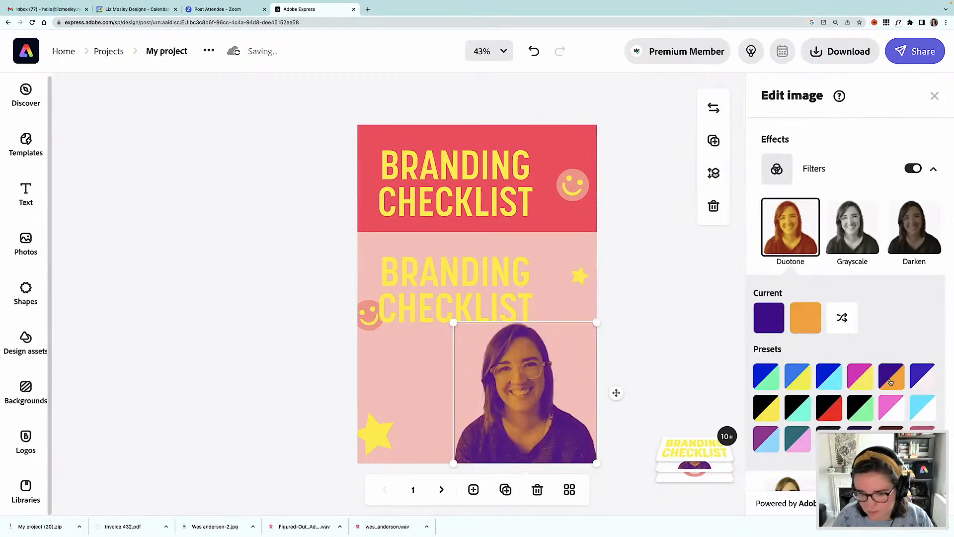
{"action": "left_click", "coordinate": [806, 322]}
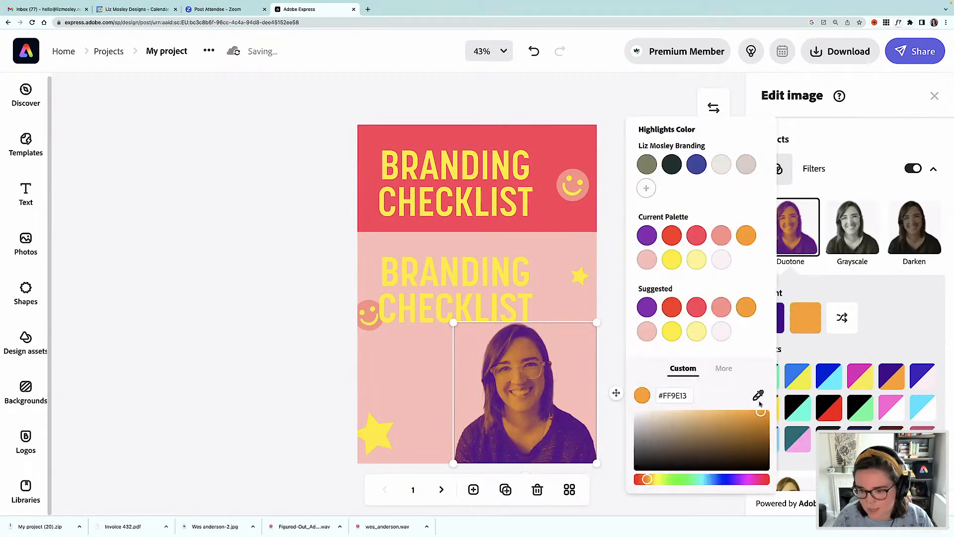
{"action": "left_click", "coordinate": [672, 333]}
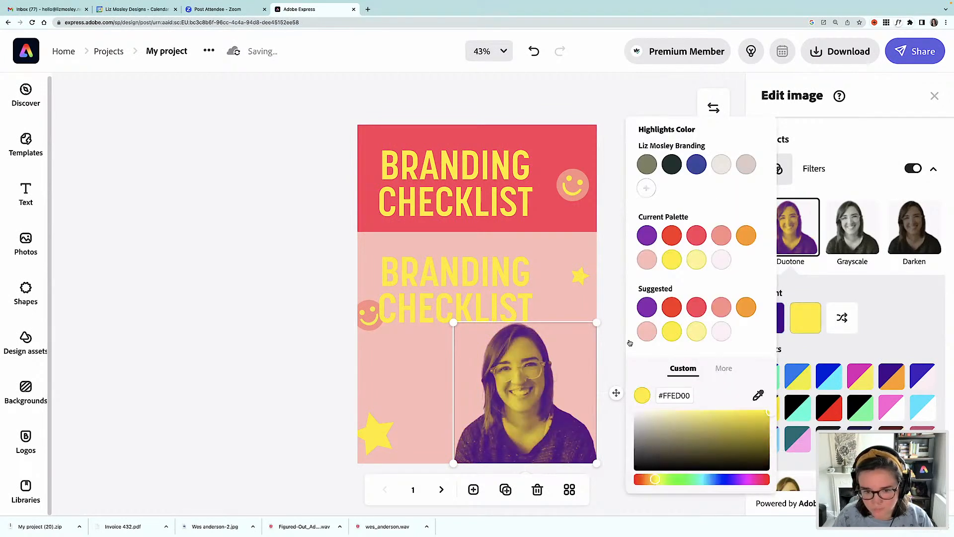
{"action": "left_click", "coordinate": [300, 258]}
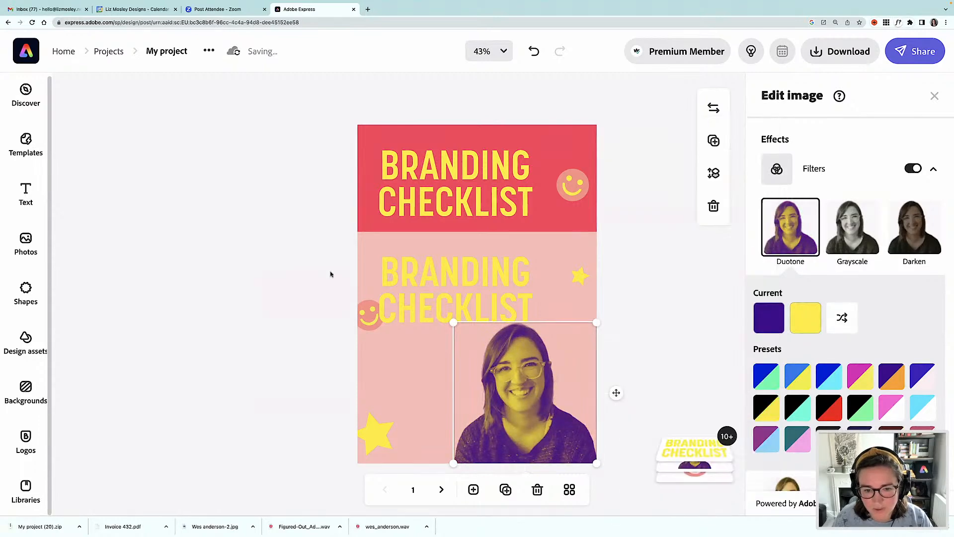
Replace the duplicated title's text with "BY" followed by the author's full name in capitals.
{"action": "left_click", "coordinate": [466, 295]}
{"action": "left_click", "coordinate": [807, 130]}
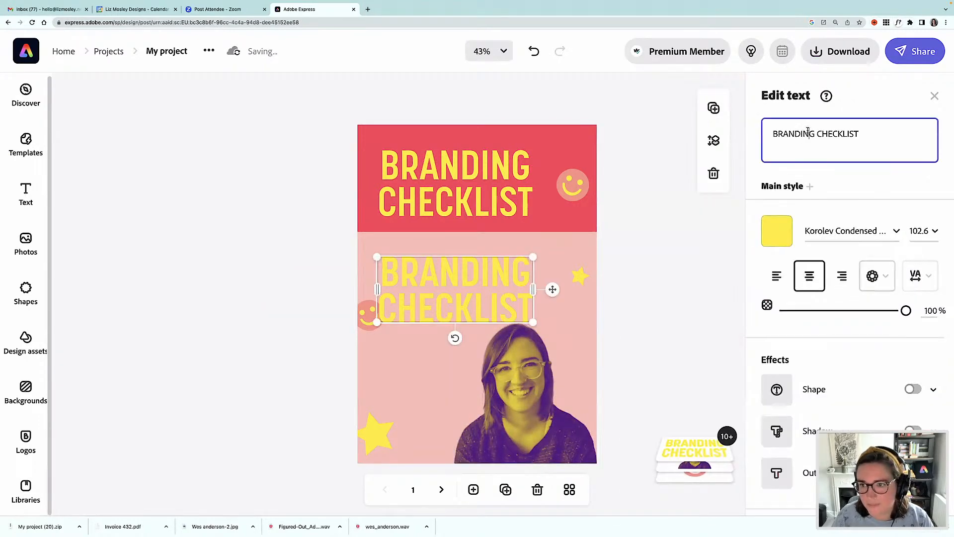
{"action": "type", "text": "BY"}
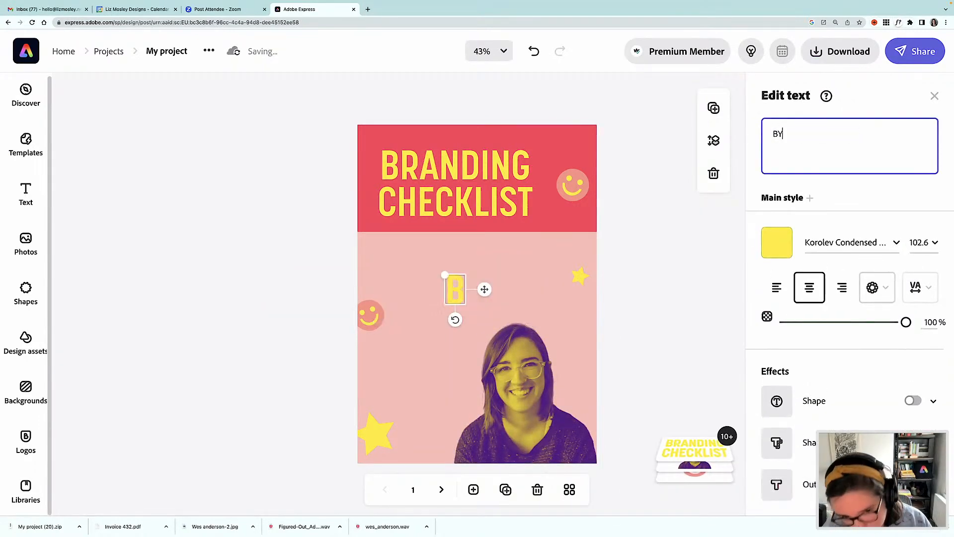
{"action": "type", "text": " LIZMOSLEY"}
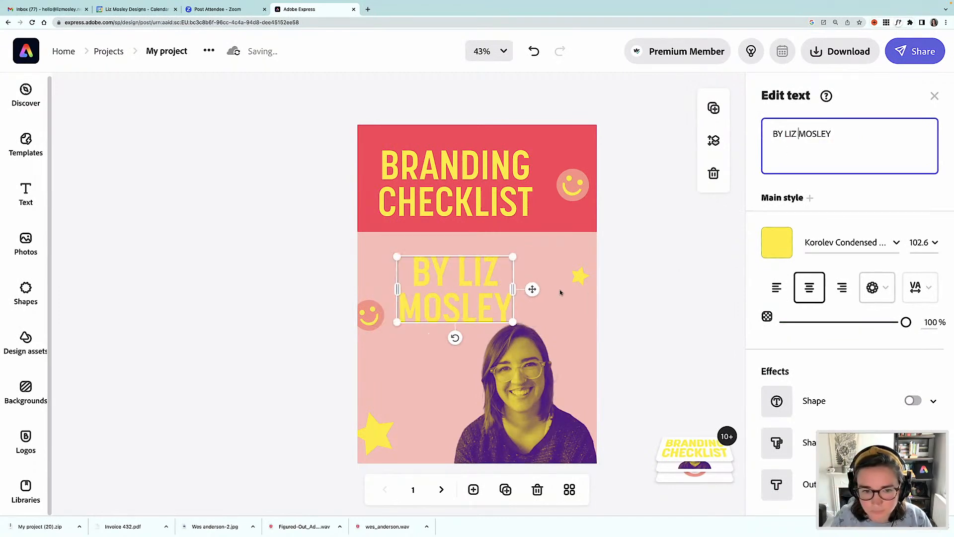
Reduce the byline to size 57 on one line just below the red header, aligned with the title, and color it purple.
{"action": "left_click_drag", "start_coordinate": [534, 289], "coordinate": [470, 258]}
{"action": "left_click", "coordinate": [770, 234]}
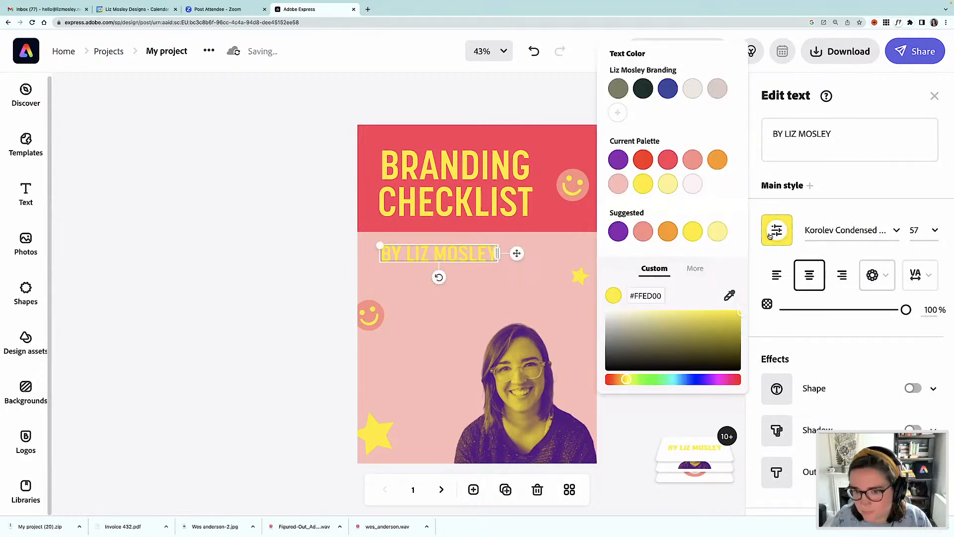
{"action": "left_click", "coordinate": [616, 234]}
{"action": "left_click", "coordinate": [353, 272]}
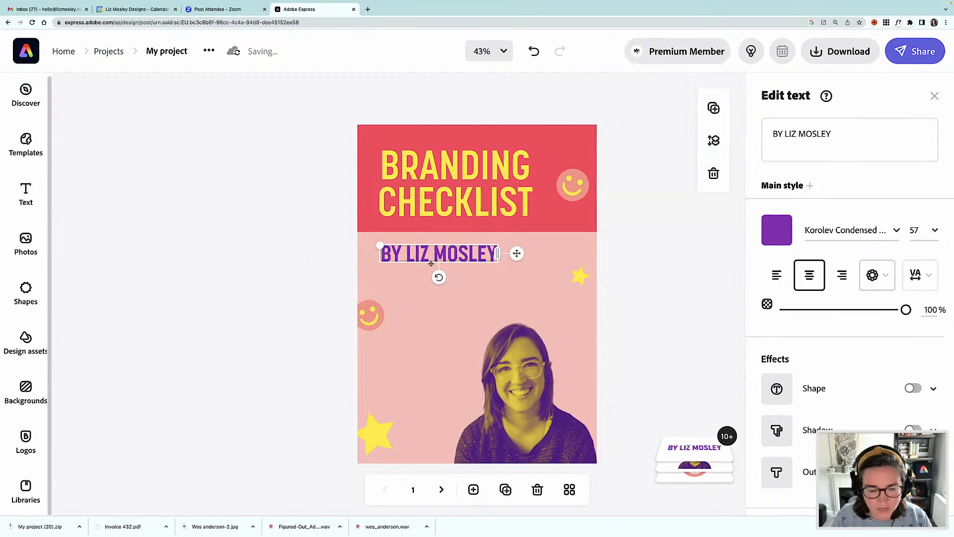
Duplicate the byline below itself and change the copy's text to "Find everything you need to keep your business on brand".
{"action": "key", "text": "super+d"}
{"action": "left_click_drag", "start_coordinate": [458, 265], "coordinate": [450, 290]}
{"action": "triple_click", "coordinate": [816, 136]}
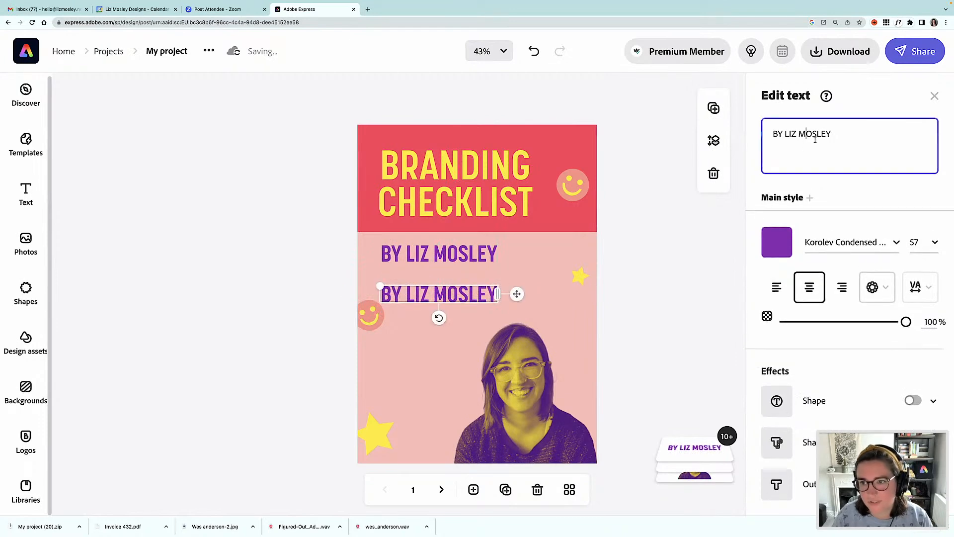
{"action": "type", "text": "Find e"}
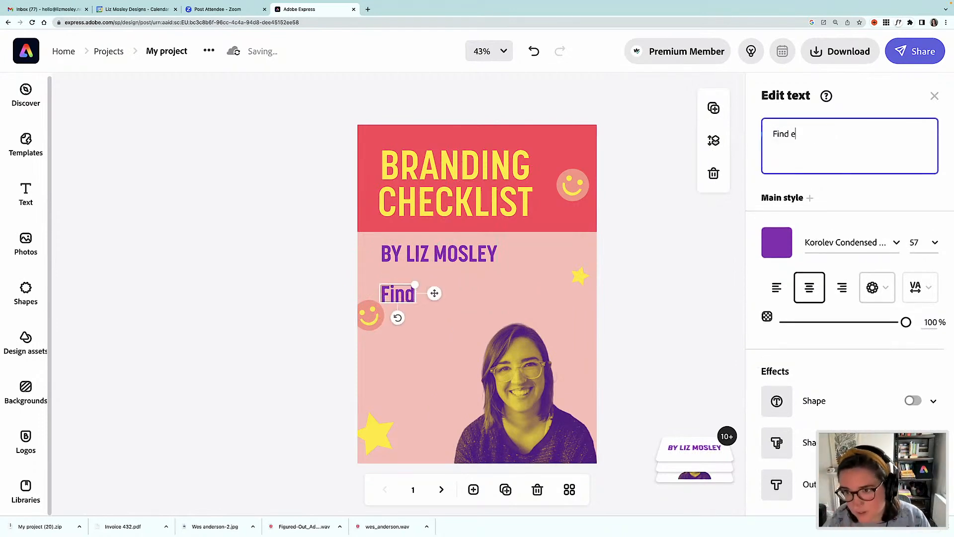
{"action": "type", "text": "verything you "}
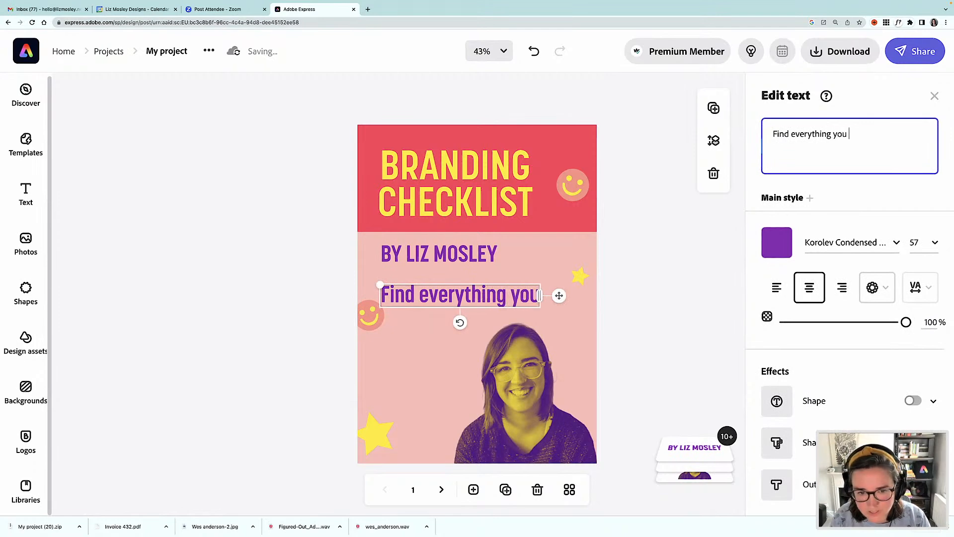
{"action": "type", "text": "need to keep "}
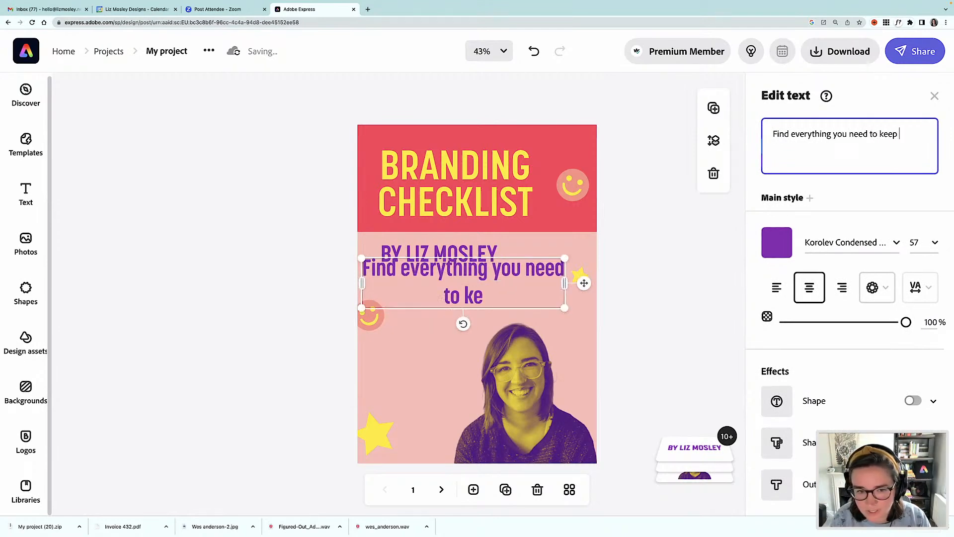
{"action": "type", "text": "your bu"}
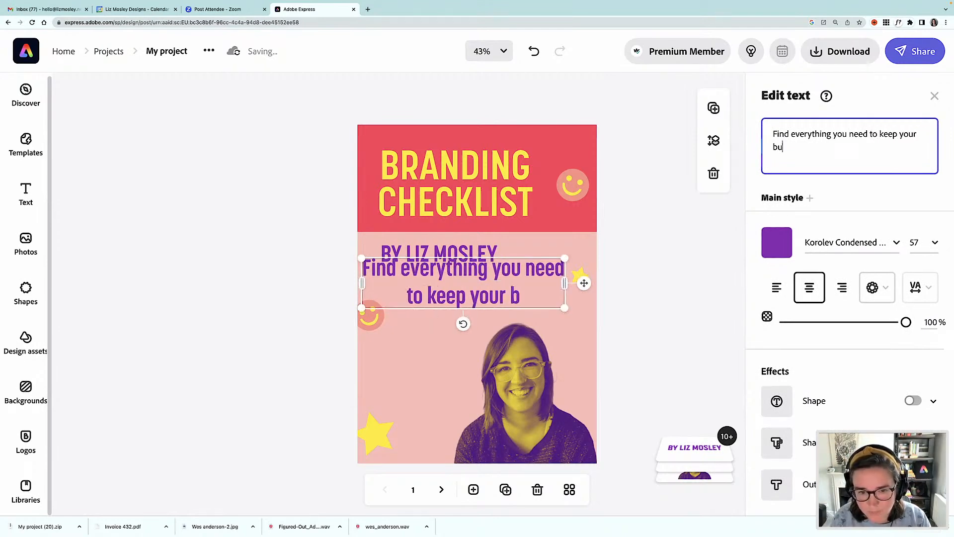
{"action": "type", "text": "siness on brand"}
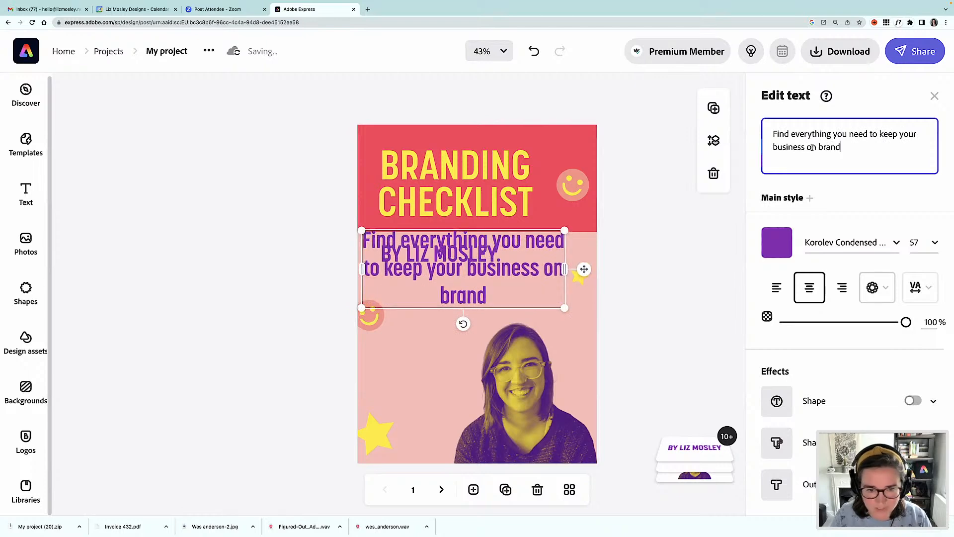
Reduce the tagline to size 34.7, left-align it under the byline and narrow its text box to wrap after "you" and "your".
{"action": "left_click_drag", "start_coordinate": [486, 276], "coordinate": [500, 324]}
{"action": "left_click_drag", "start_coordinate": [579, 277], "coordinate": [499, 309]}
{"action": "left_click_drag", "start_coordinate": [425, 324], "coordinate": [430, 299]}
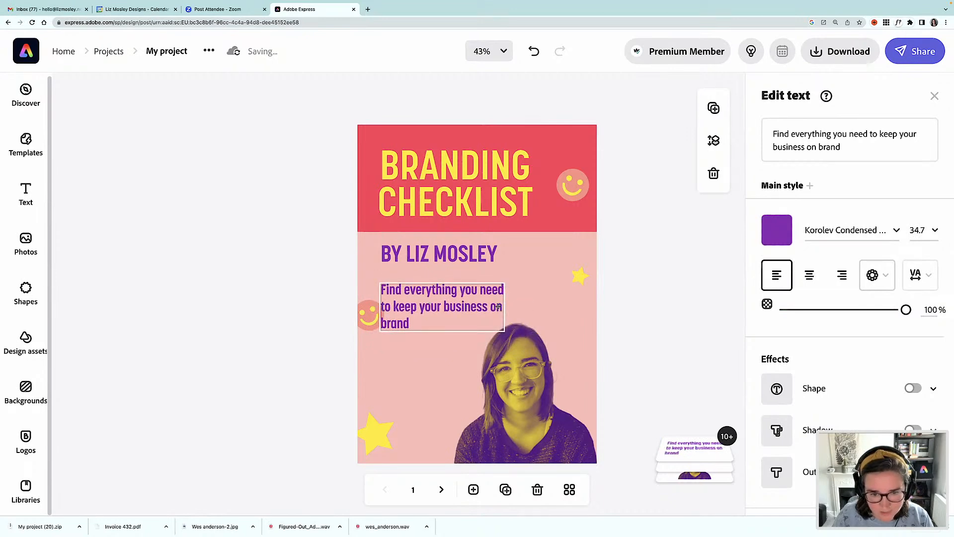
{"action": "left_click_drag", "start_coordinate": [501, 306], "coordinate": [490, 305]}
{"action": "left_click_drag", "start_coordinate": [372, 323], "coordinate": [375, 359]}
{"action": "key", "text": "ctrl+z"}
{"action": "left_click", "coordinate": [342, 316]}
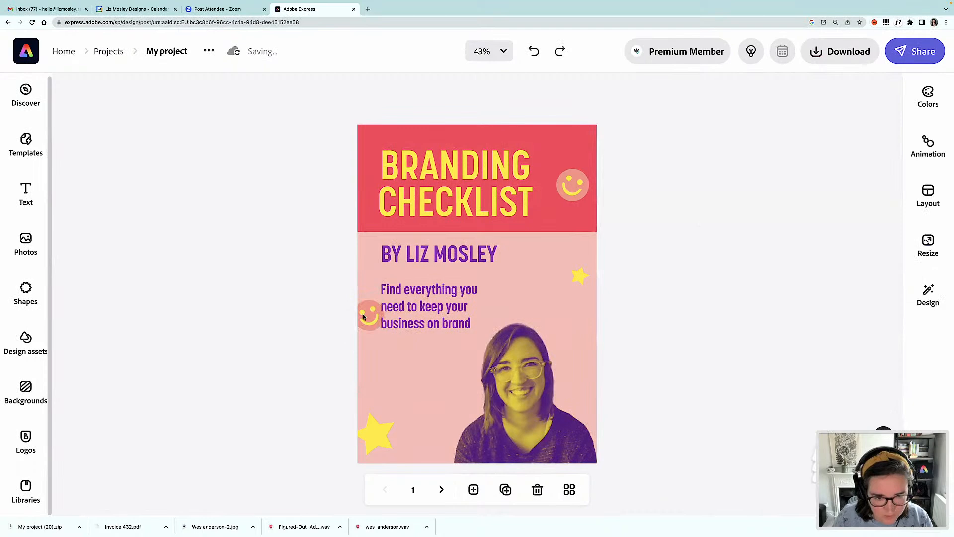
Group the parts of the smiley face at the page's left edge, then enlarge it and place it below the tagline.
{"action": "left_click_drag", "start_coordinate": [335, 308], "coordinate": [365, 328]}
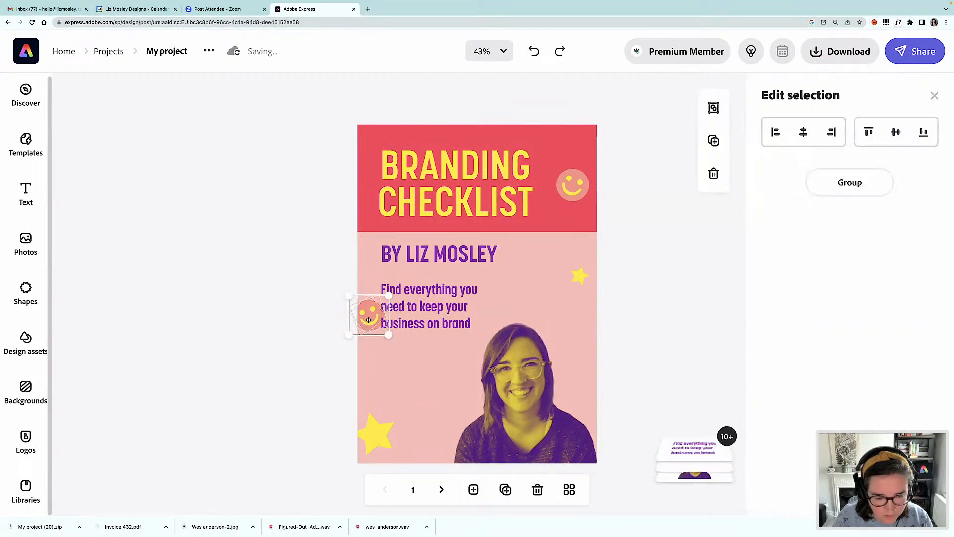
{"action": "key", "text": "ctrl+g"}
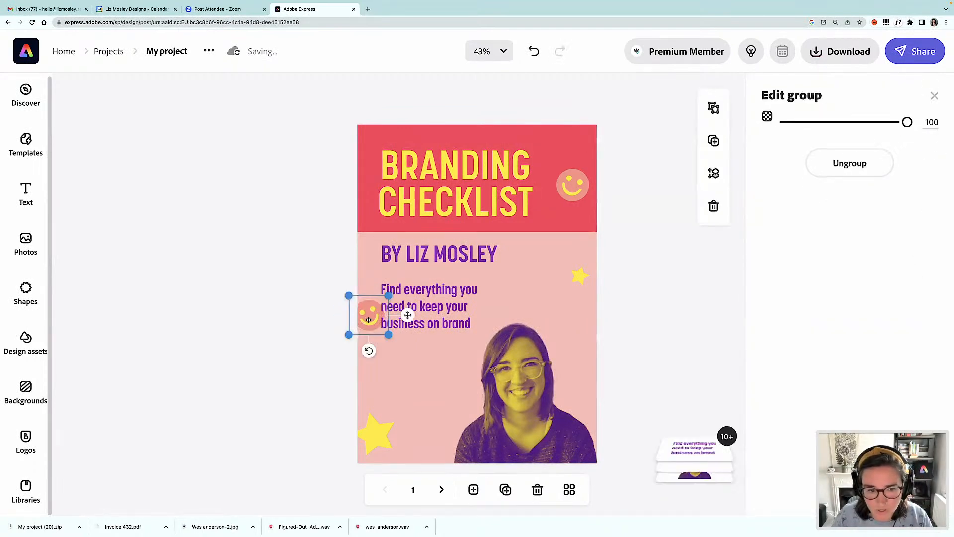
{"action": "left_click_drag", "start_coordinate": [371, 317], "coordinate": [404, 401]}
{"action": "left_click_drag", "start_coordinate": [377, 372], "coordinate": [424, 384]}
Recolor the tagline text with the red #FF3F57 sampled from the header.
{"action": "left_click", "coordinate": [417, 324]}
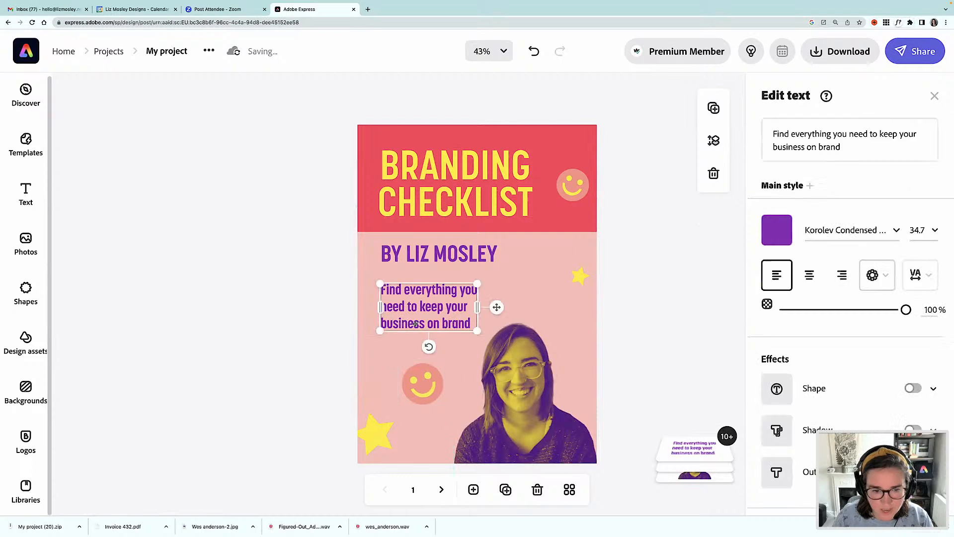
{"action": "left_click", "coordinate": [777, 229]}
{"action": "left_click", "coordinate": [729, 296]}
{"action": "left_click", "coordinate": [552, 219]}
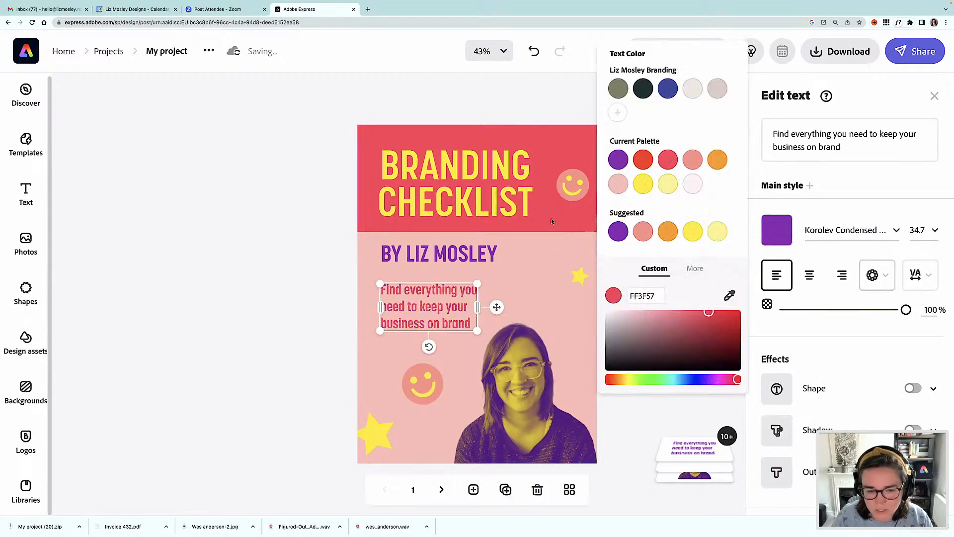
{"action": "left_click", "coordinate": [282, 292]}
{"action": "left_click", "coordinate": [301, 293]}
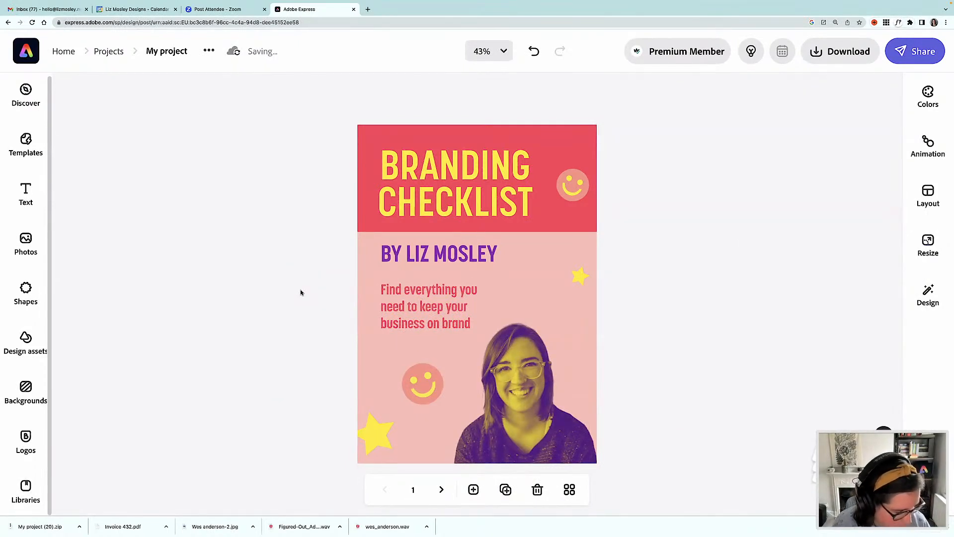
Duplicate the small yellow star and place the copy beside the portrait's head, on the right.
{"action": "left_click", "coordinate": [577, 278]}
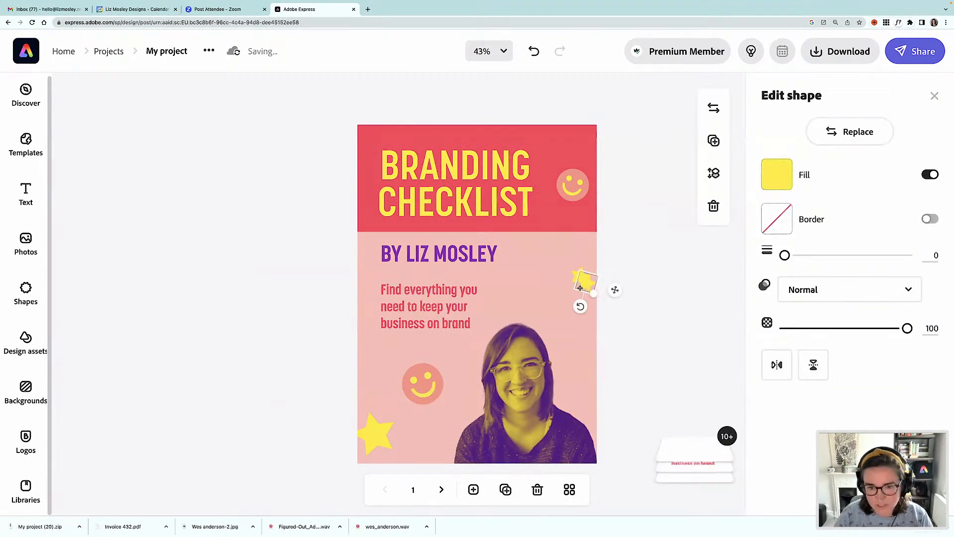
{"action": "left_click_drag", "start_coordinate": [579, 277], "coordinate": [570, 362]}
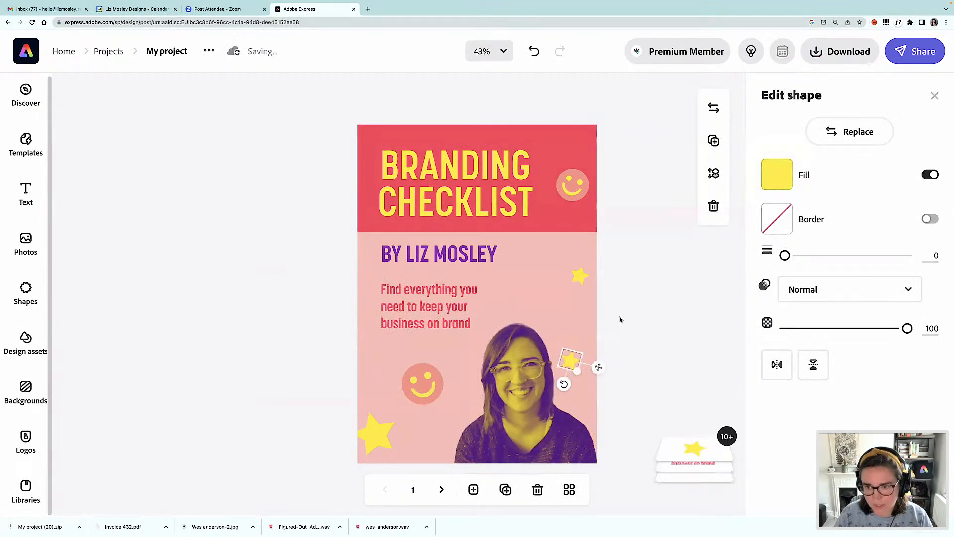
Recolor the copied star beside the portrait's head with the purple #8922B1.
{"action": "left_click", "coordinate": [777, 174]}
{"action": "left_click", "coordinate": [618, 226]}
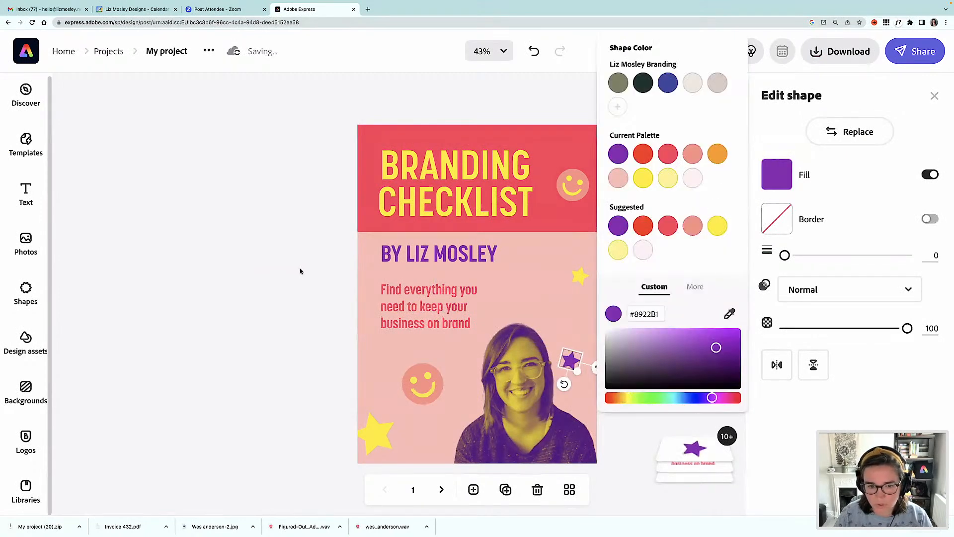
{"action": "left_click", "coordinate": [330, 319]}
Duplicate the large smiley face below the tagline and place the copy over the header's lower edge, near the page's right side.
{"action": "left_click", "coordinate": [427, 380]}
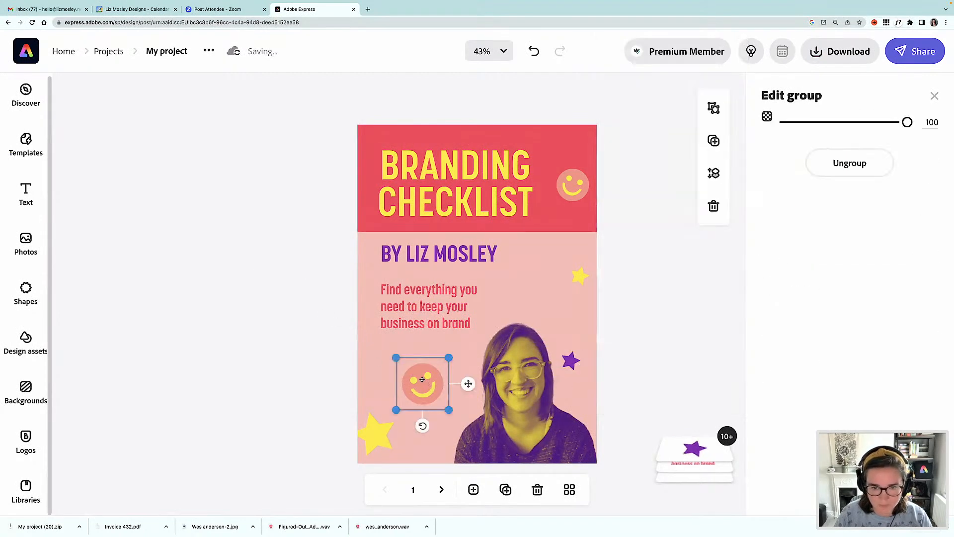
{"action": "key", "text": "super+v"}
{"action": "left_click_drag", "start_coordinate": [423, 395], "coordinate": [565, 249]}
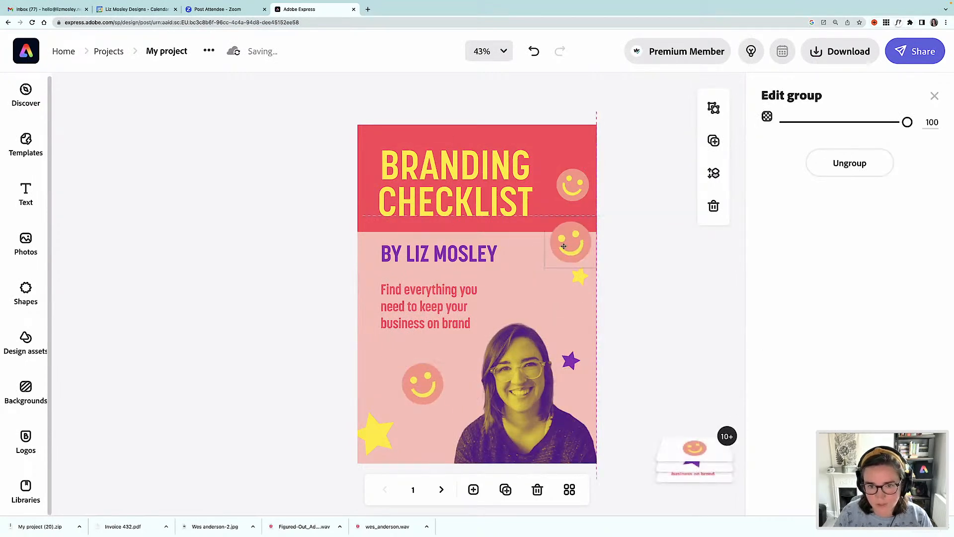
Recolor the circle of the header's smiley face purple #8922B1, keeping it behind the eyes and mouth.
{"action": "left_click", "coordinate": [577, 190]}
{"action": "left_click_drag", "start_coordinate": [577, 190], "coordinate": [575, 158]}
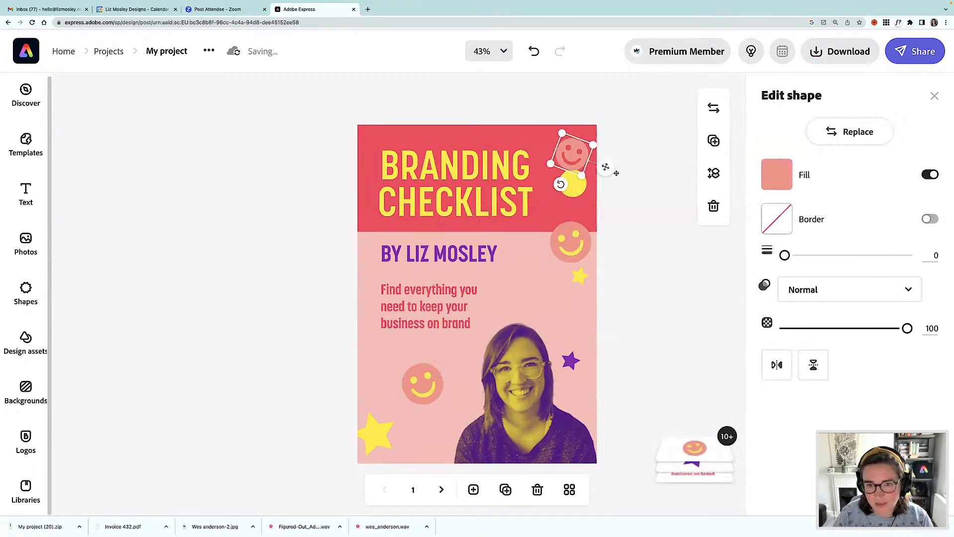
{"action": "left_click", "coordinate": [766, 180]}
{"action": "left_click", "coordinate": [619, 154]}
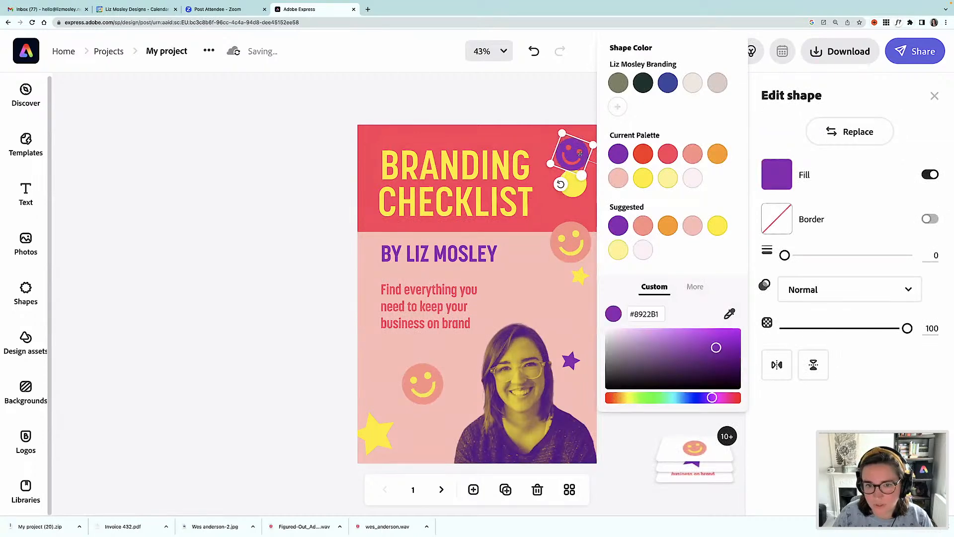
{"action": "left_click", "coordinate": [579, 161]}
{"action": "left_click_drag", "start_coordinate": [573, 158], "coordinate": [573, 187]}
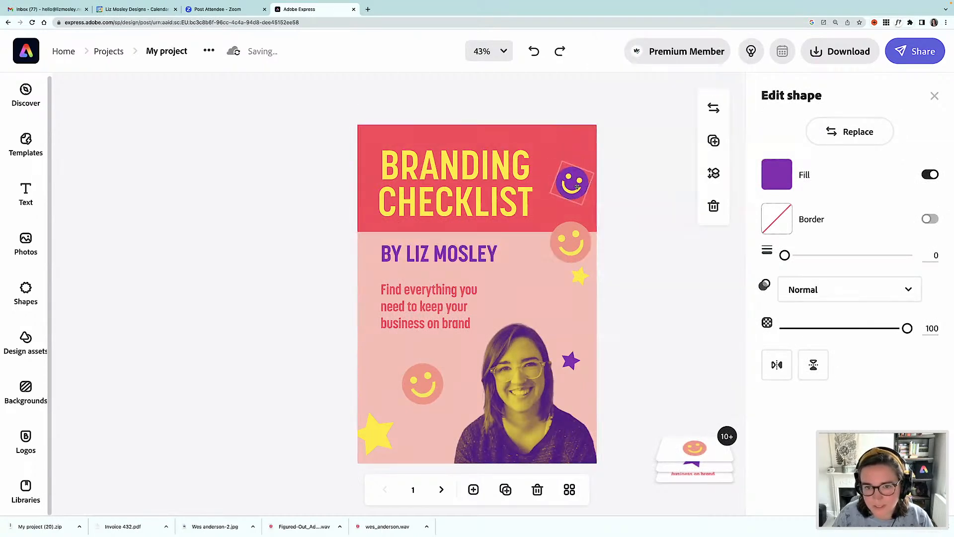
Select all parts of the purple smiley face and move it up into the header's upper right corner.
{"action": "left_click", "coordinate": [629, 187]}
{"action": "left_click_drag", "start_coordinate": [631, 185], "coordinate": [597, 167]}
{"action": "left_click", "coordinate": [823, 188]}
Shift the large smiley at the header's edge slightly left and move the small yellow star down clear of it.
{"action": "left_click", "coordinate": [570, 242]}
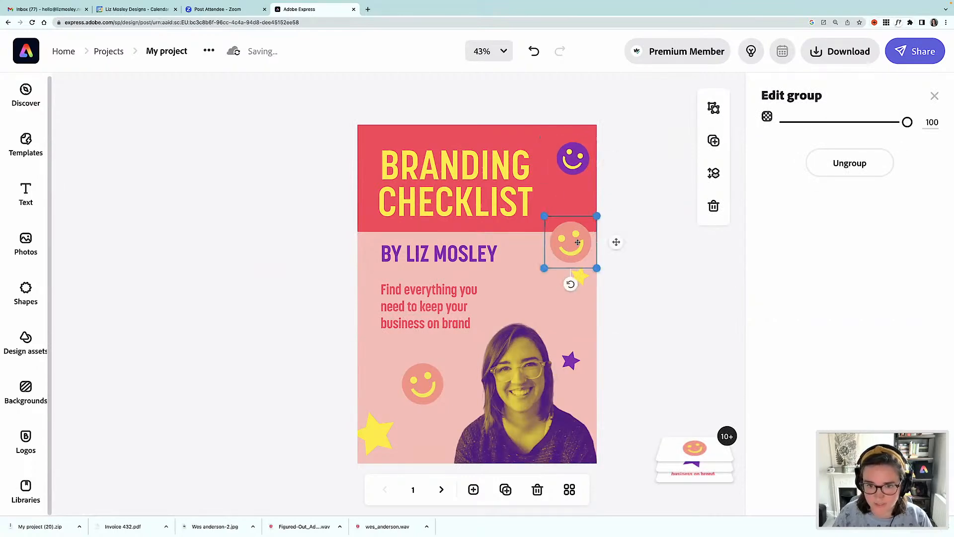
{"action": "left_click_drag", "start_coordinate": [581, 239], "coordinate": [570, 241]}
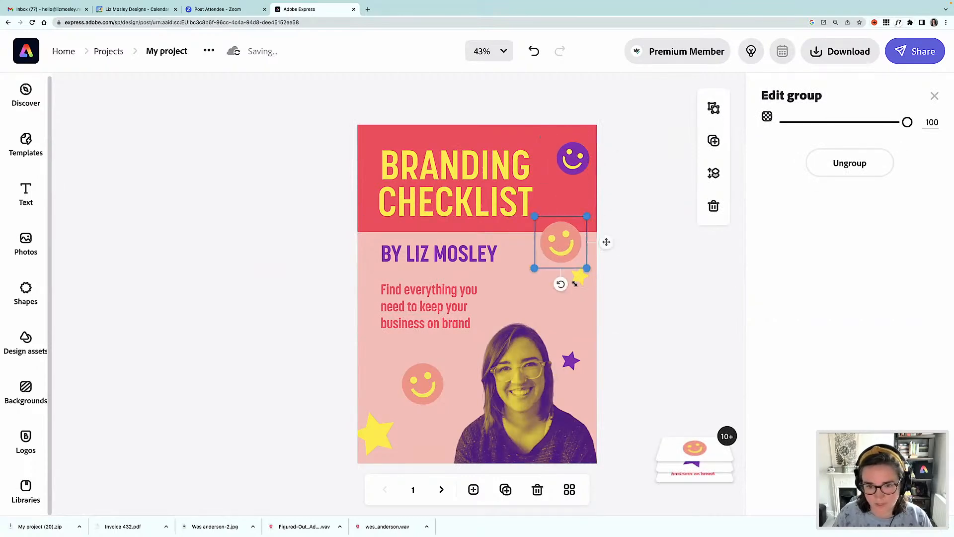
{"action": "left_click", "coordinate": [575, 283]}
{"action": "left_click_drag", "start_coordinate": [575, 284], "coordinate": [564, 300]}
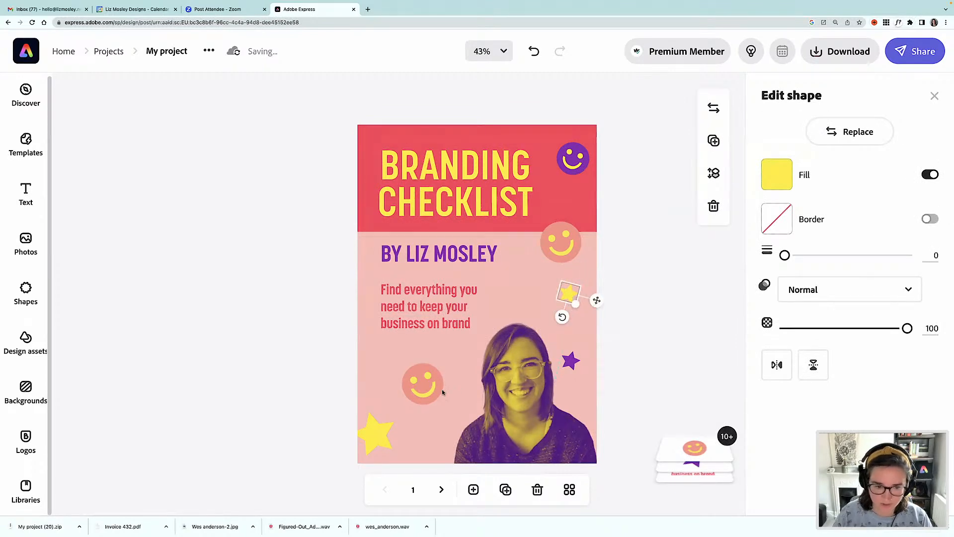
Duplicate the large yellow star, shrink the copy and place it at the upper left of the smiley below the tagline.
{"action": "left_click", "coordinate": [376, 435]}
{"action": "key", "text": "super+c"}
{"action": "key", "text": "super+v"}
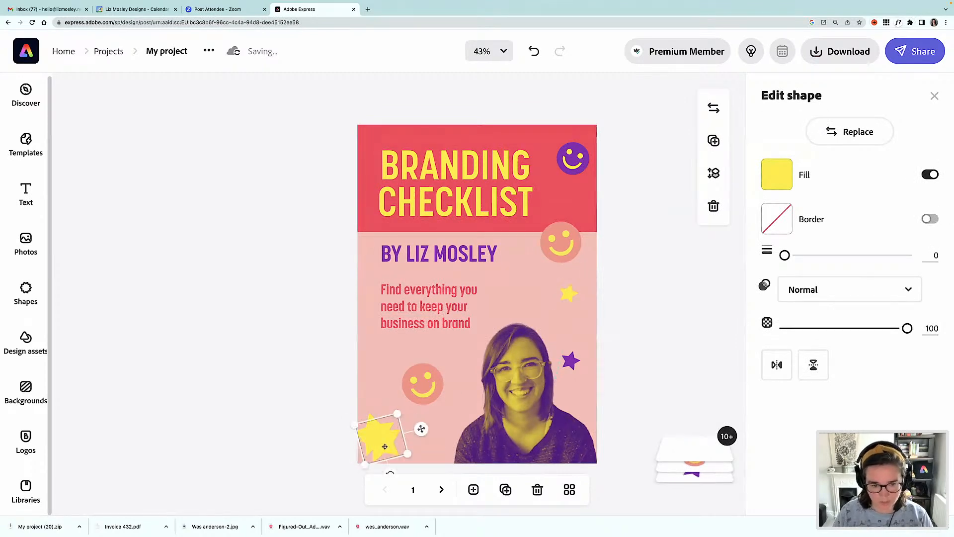
{"action": "left_click_drag", "start_coordinate": [382, 444], "coordinate": [431, 435]}
{"action": "left_click_drag", "start_coordinate": [416, 398], "coordinate": [397, 363]}
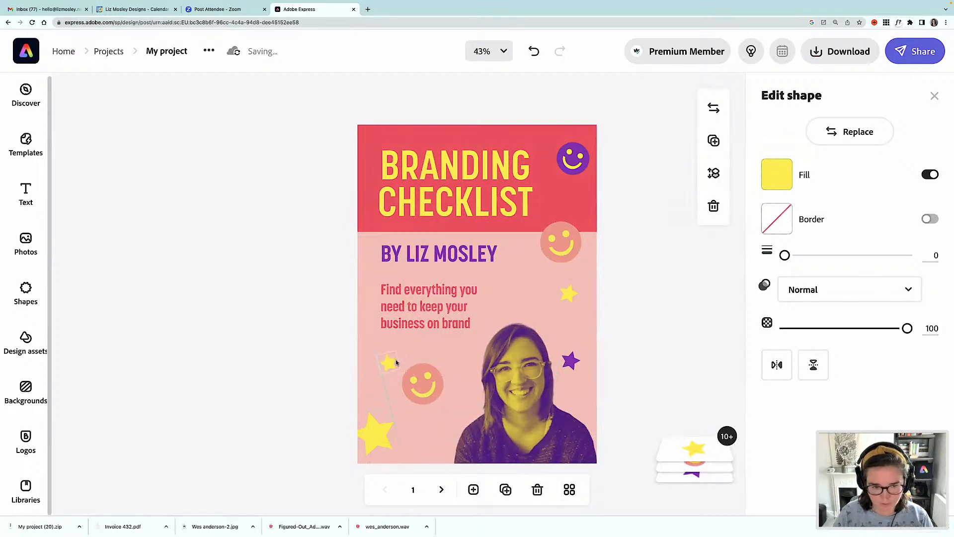
Recolor the small star beside the lower smiley face purple, using the current palette.
{"action": "left_click", "coordinate": [777, 174]}
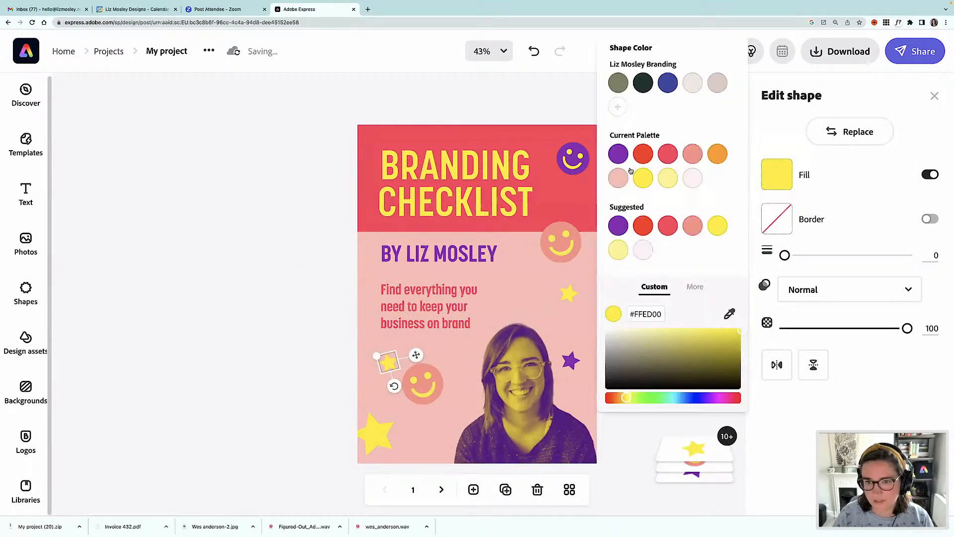
{"action": "left_click", "coordinate": [618, 155]}
{"action": "left_click", "coordinate": [281, 248]}
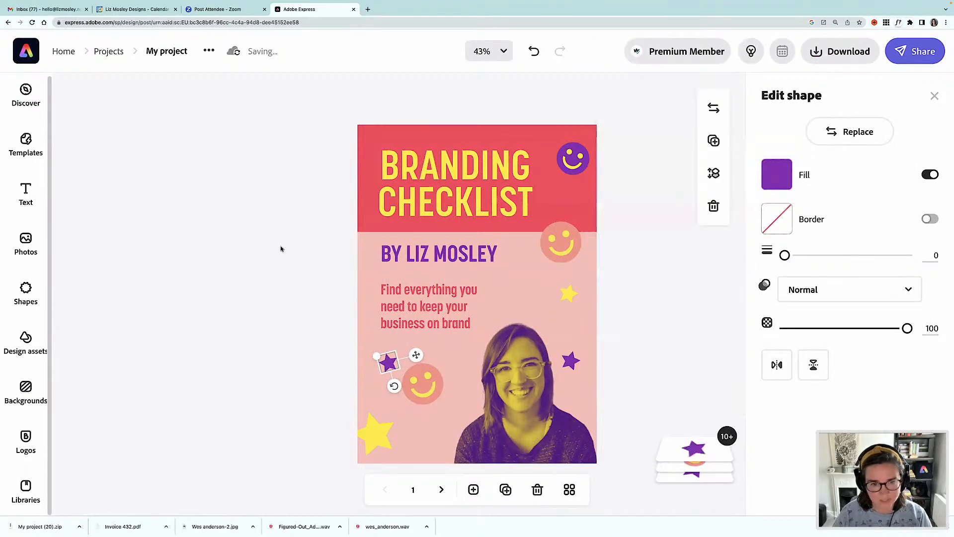
Go to page 2 and stretch the red title rectangle across the full page width.
{"action": "left_click", "coordinate": [441, 490]}
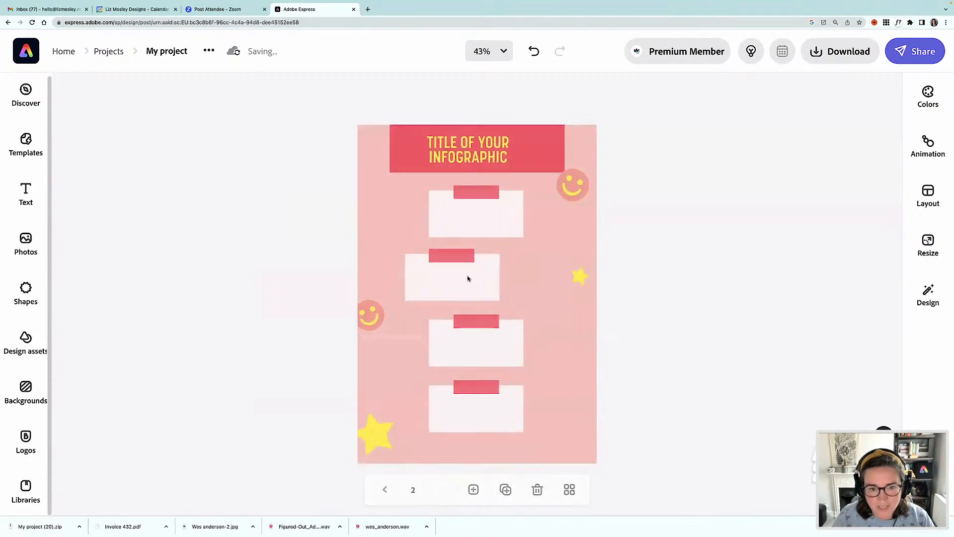
{"action": "left_click", "coordinate": [409, 147]}
{"action": "left_click_drag", "start_coordinate": [391, 148], "coordinate": [351, 142]}
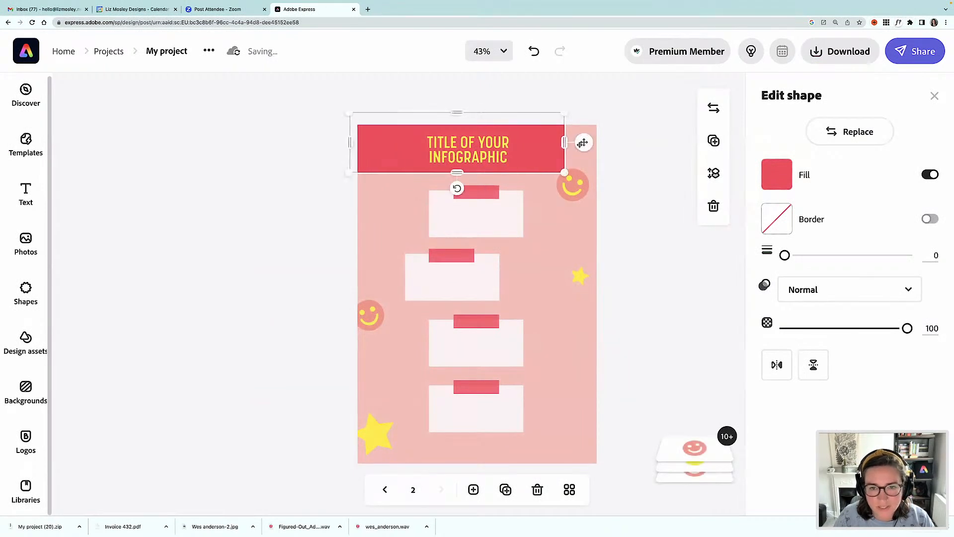
{"action": "left_click_drag", "start_coordinate": [565, 143], "coordinate": [603, 144]}
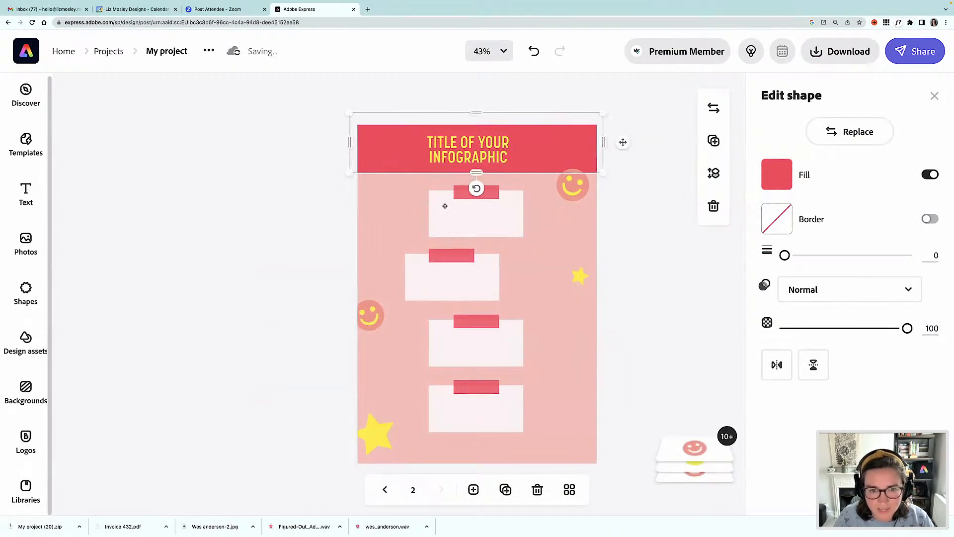
Move the "TITLE OF YOUR INFOGRAPHIC" text left within the red header.
{"action": "left_click", "coordinate": [458, 198]}
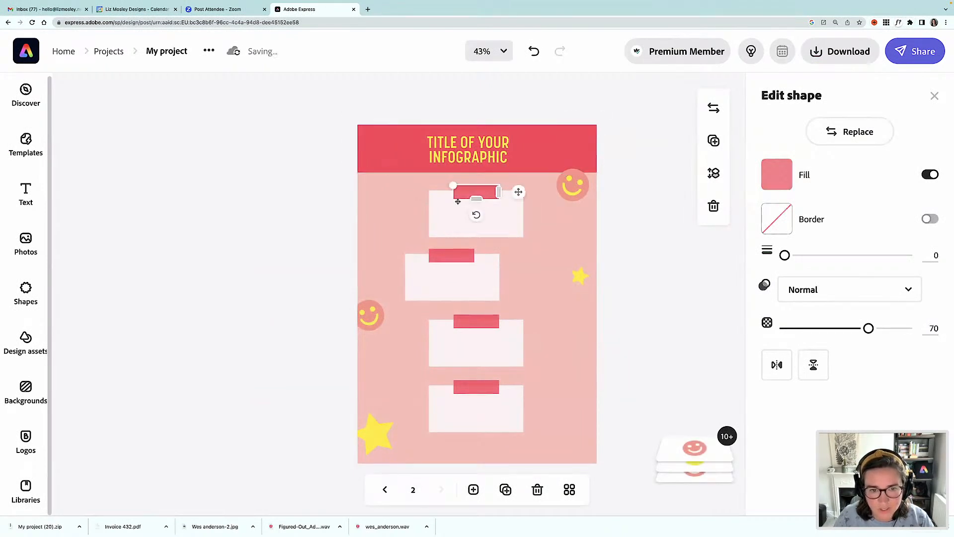
{"action": "left_click", "coordinate": [458, 155]}
{"action": "left_click_drag", "start_coordinate": [444, 157], "coordinate": [416, 157]}
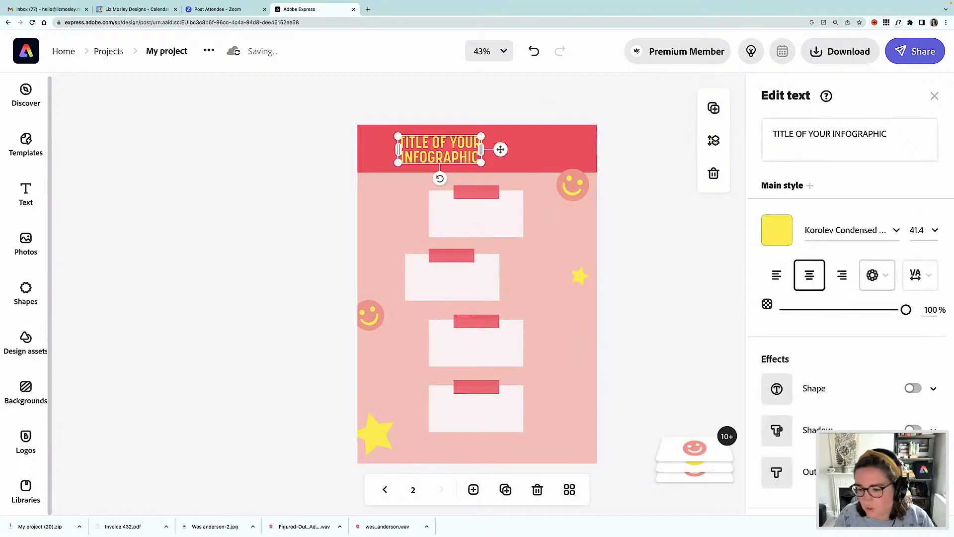
Review the checklist copy in the Pages document, then return to Adobe Express and widen its browser window.
{"action": "mouse_move", "coordinate": [26, 12]}
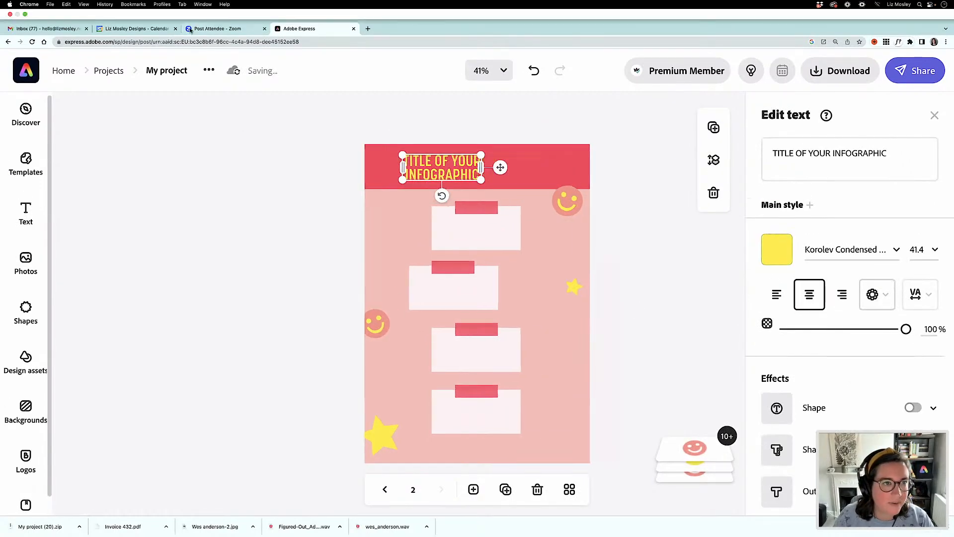
{"action": "left_click", "coordinate": [25, 14]}
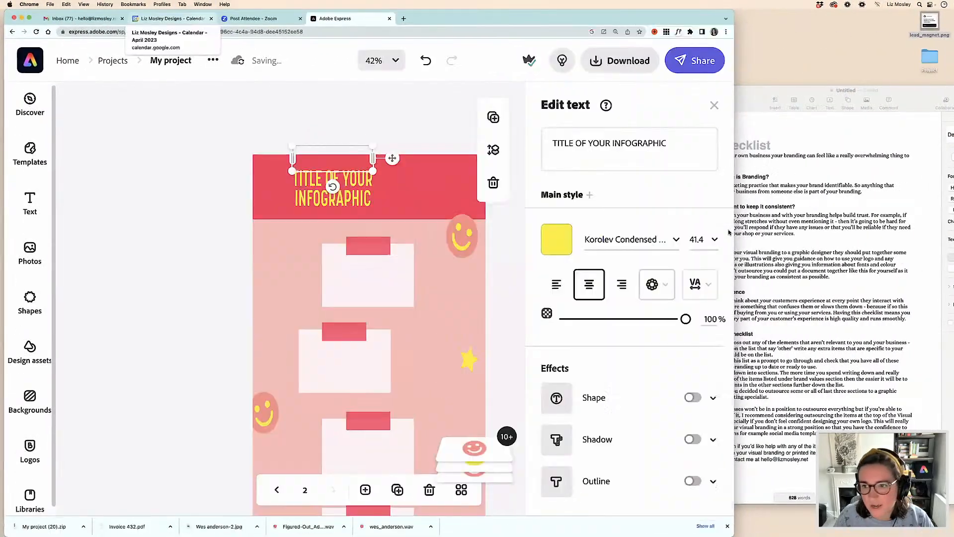
{"action": "left_click", "coordinate": [830, 242]}
{"action": "scroll", "coordinate": [775, 212], "scroll_direction": "down", "scroll_amount": 10}
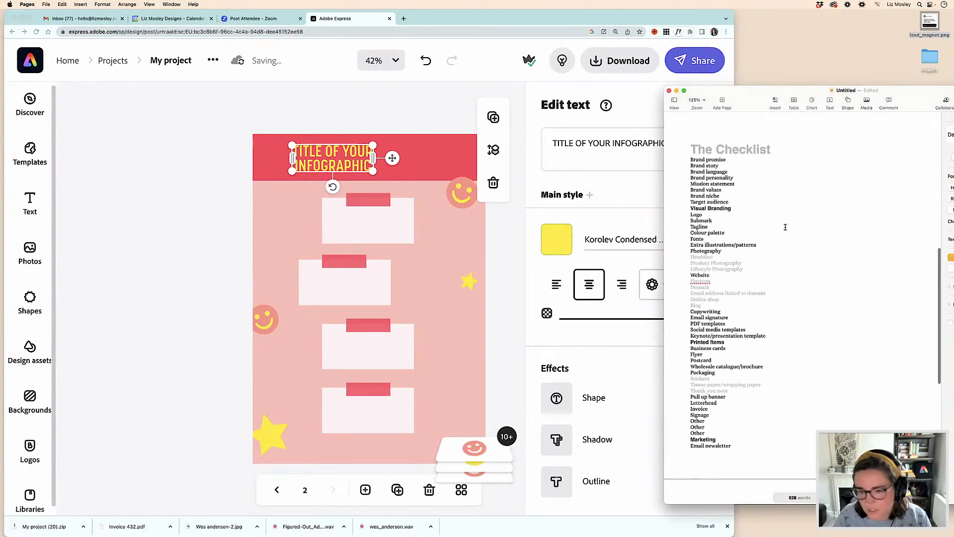
{"action": "scroll", "coordinate": [785, 227], "scroll_direction": "up", "scroll_amount": 10}
{"action": "left_click", "coordinate": [444, 118]}
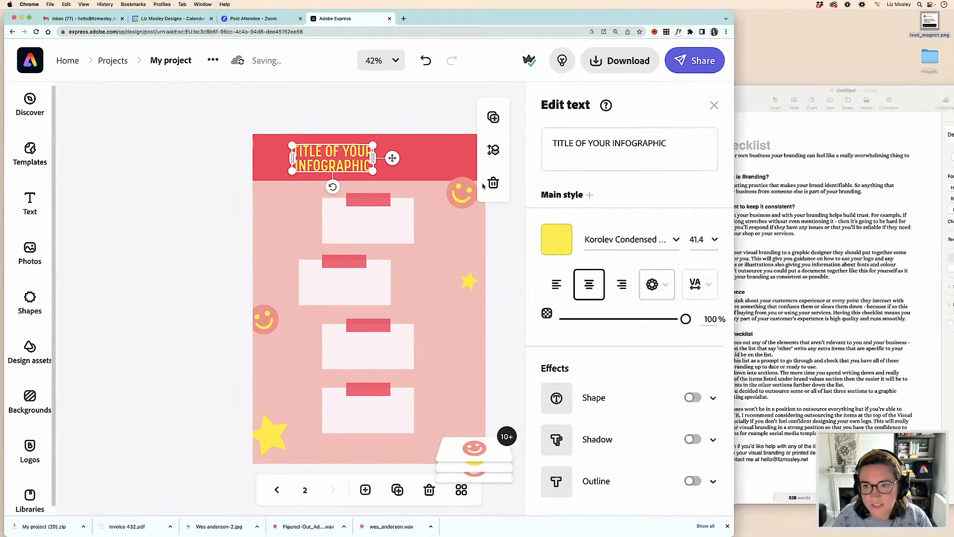
{"action": "left_click_drag", "start_coordinate": [729, 531], "coordinate": [804, 531]}
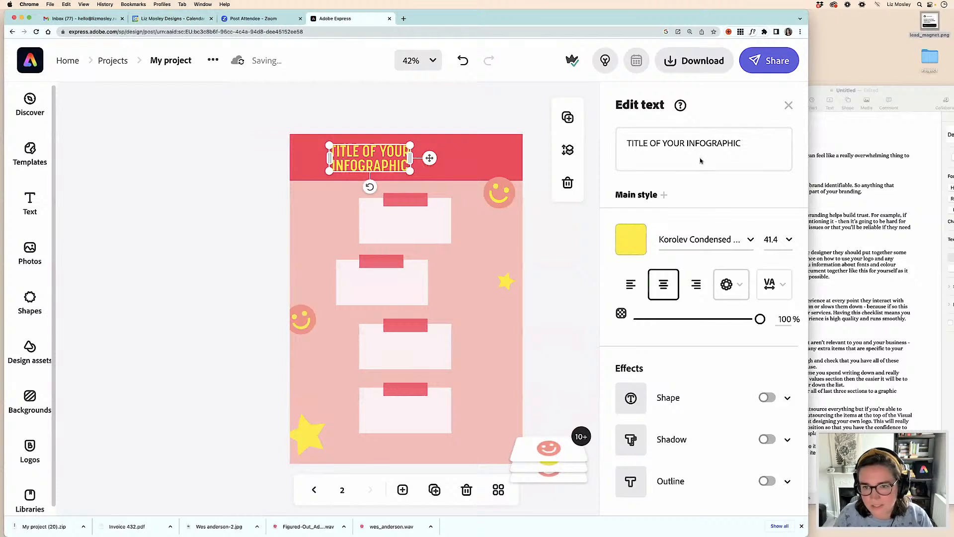
Replace the page 2 title text with "THE CHECK LIST".
{"action": "key", "text": "super+a"}
{"action": "left_click", "coordinate": [250, 158]}
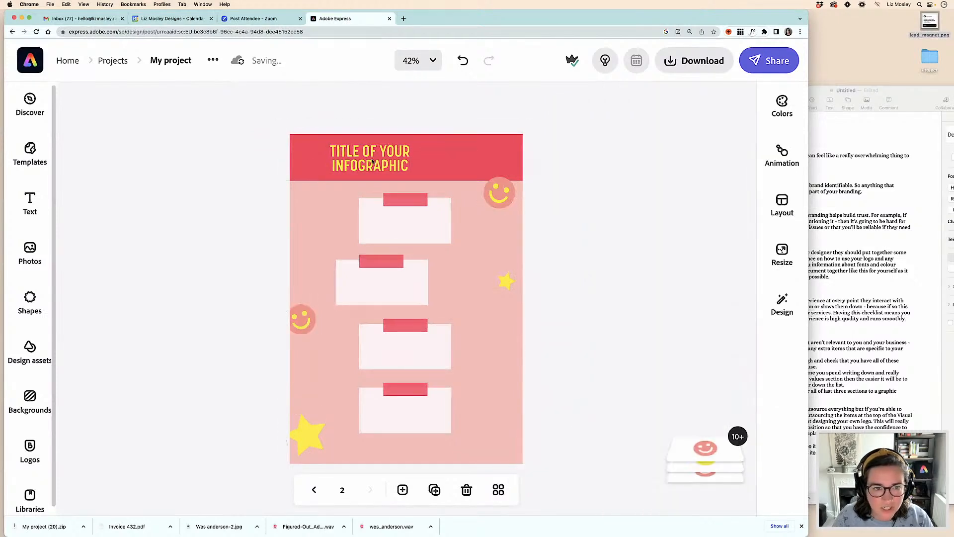
{"action": "left_click", "coordinate": [369, 158]}
{"action": "triple_click", "coordinate": [686, 149]}
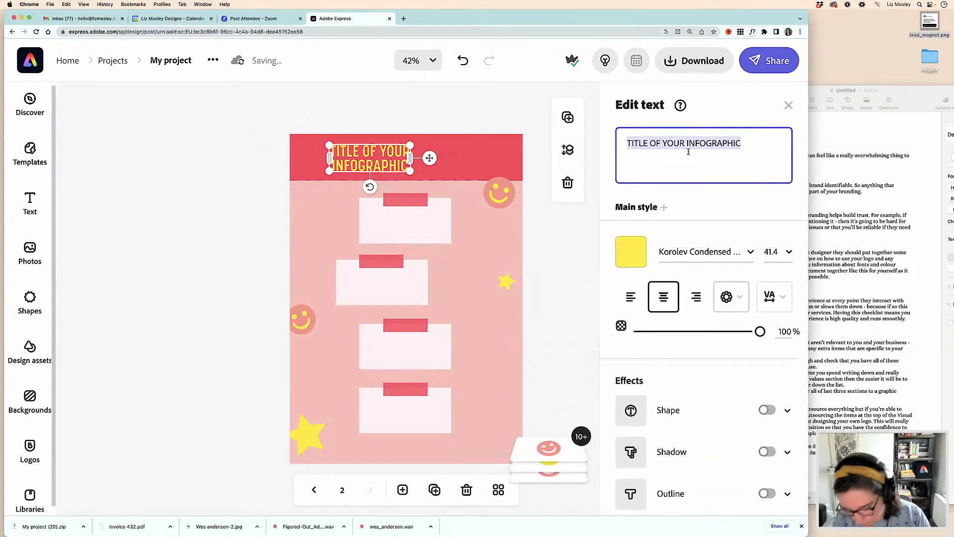
{"action": "type", "text": "THE CHEKC"}
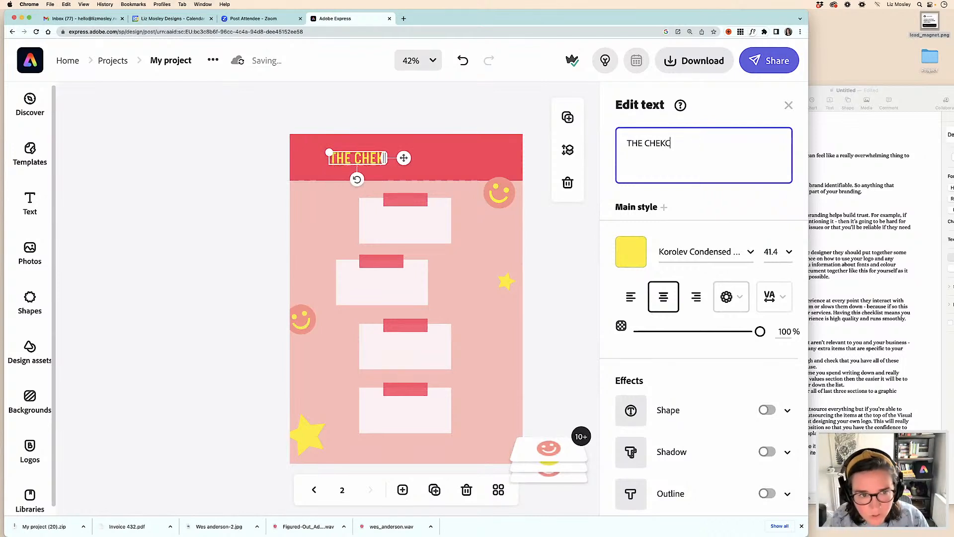
{"action": "key", "text": "BackSpace"}
{"action": "key", "text": "BackSpace"}
{"action": "type", "text": "CK LIST"}
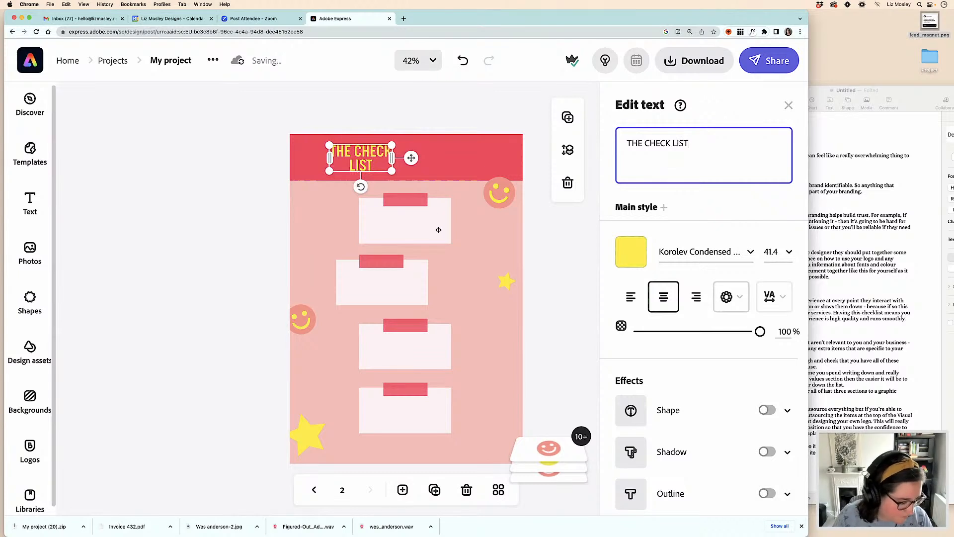
Enlarge the page 2 title to size 64.4 on one line and nudge it to the left side of the header.
{"action": "mouse_move", "coordinate": [392, 158]}
{"action": "left_mouse_down"}
{"action": "mouse_move", "coordinate": [439, 157]}
{"action": "mouse_move", "coordinate": [363, 154]}
{"action": "mouse_move", "coordinate": [389, 164]}
{"action": "mouse_move", "coordinate": [313, 149]}
{"action": "mouse_move", "coordinate": [375, 164]}
{"action": "left_mouse_up"}
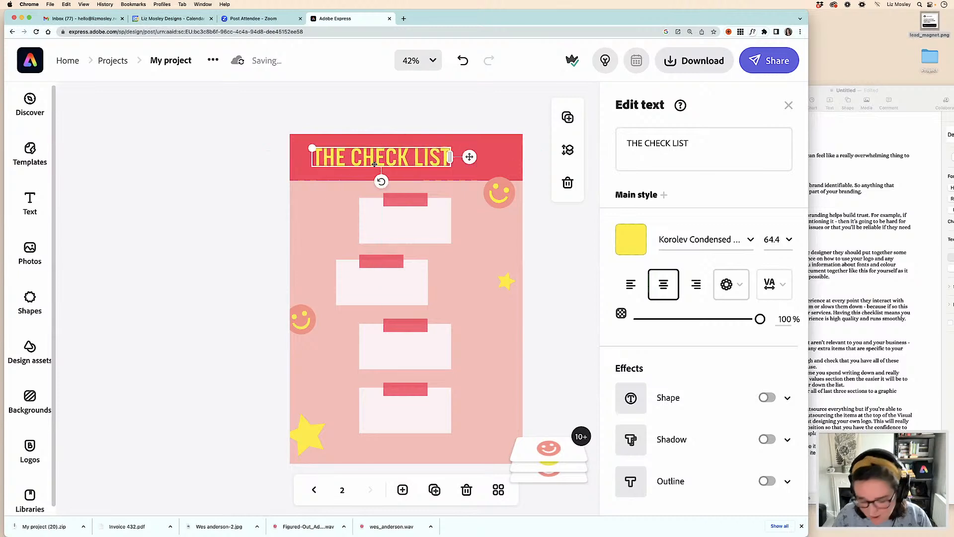
{"action": "key", "text": "Left"}
{"action": "key", "text": "Left"}
{"action": "key", "text": "Left"}
{"action": "key", "text": "Left"}
{"action": "key", "text": "Left"}
{"action": "key", "text": "Left"}
{"action": "key", "text": "Left"}
{"action": "key", "text": "Left"}
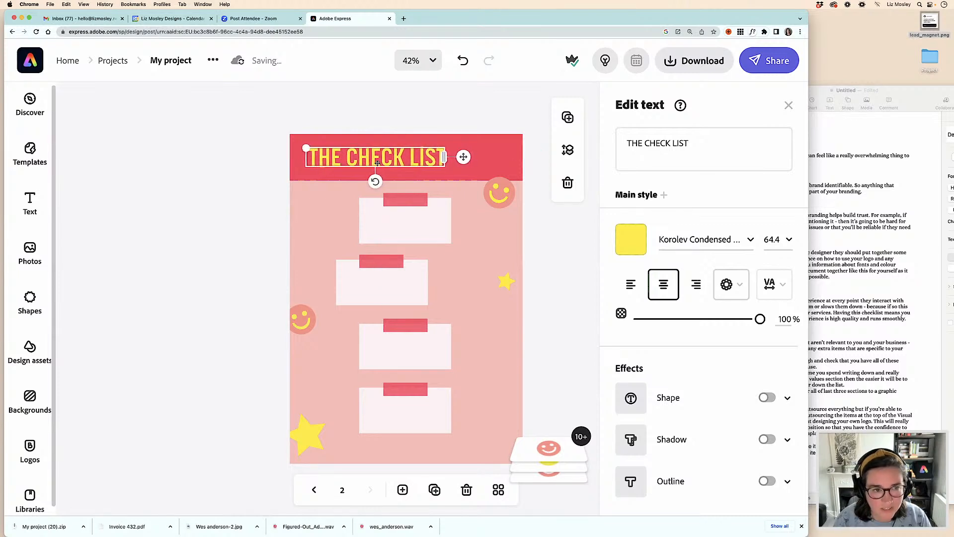
{"action": "key", "text": "Down"}
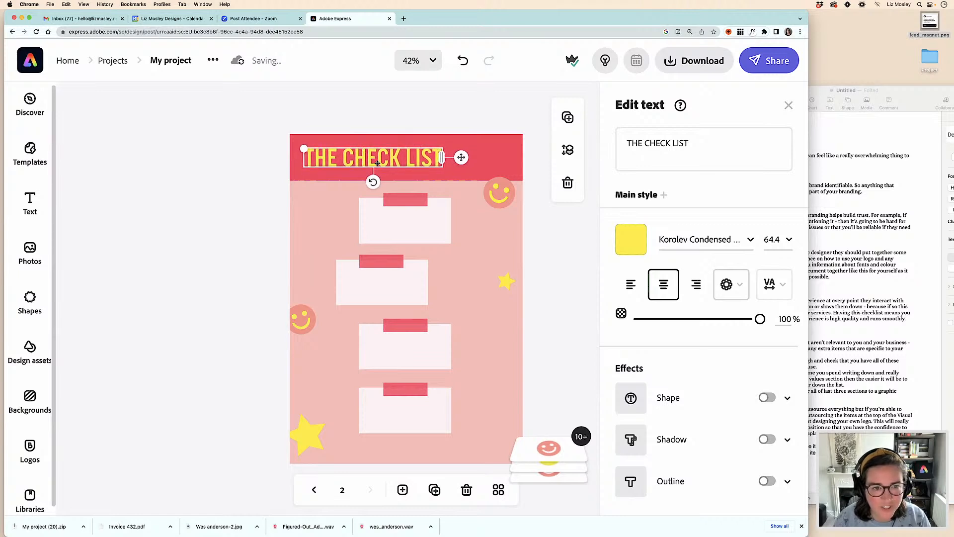
{"action": "left_click", "coordinate": [257, 208]}
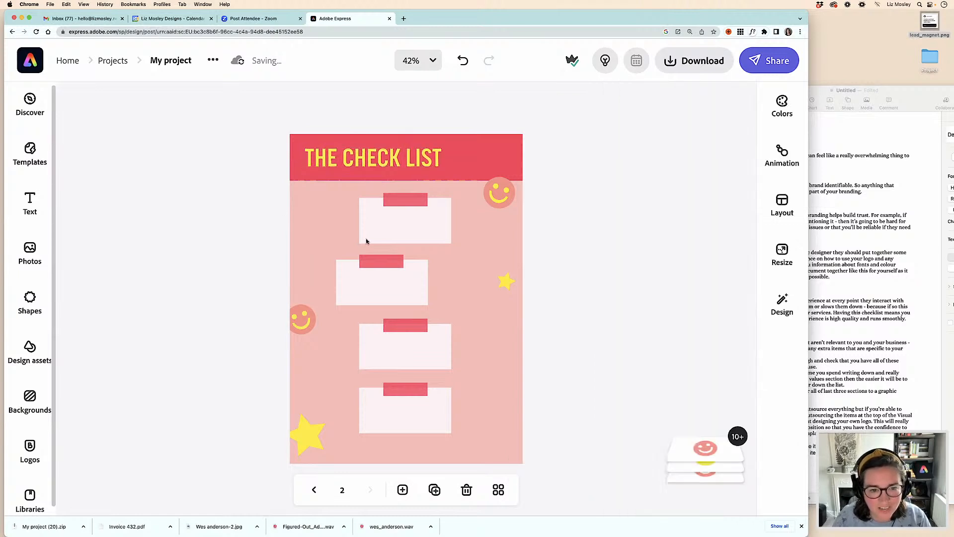
Move the bottom white card with its red tab to the page's right side and the top card with its tab to the left.
{"action": "left_click", "coordinate": [390, 401]}
{"action": "left_click", "coordinate": [383, 414], "text": "shift"}
{"action": "left_click_drag", "start_coordinate": [375, 416], "coordinate": [437, 416]}
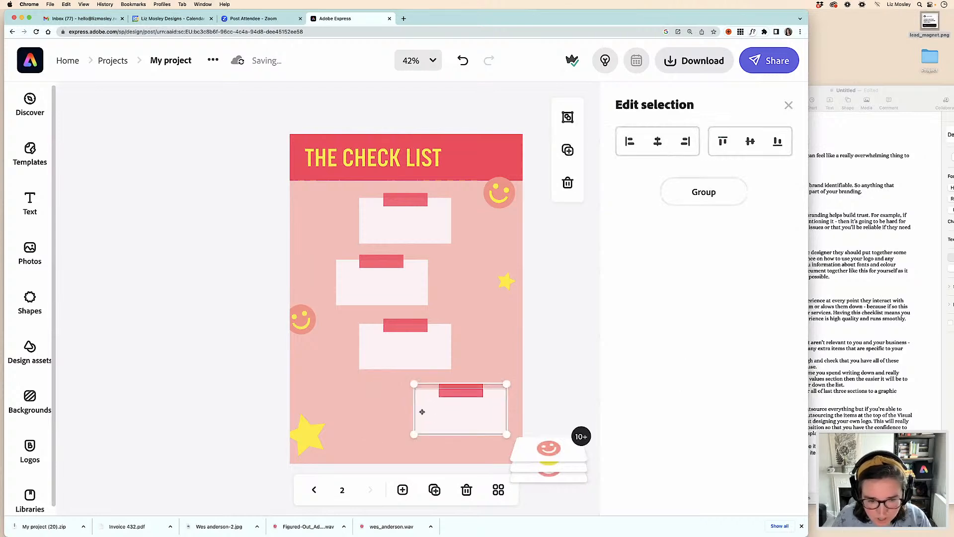
{"action": "left_click", "coordinate": [408, 202]}
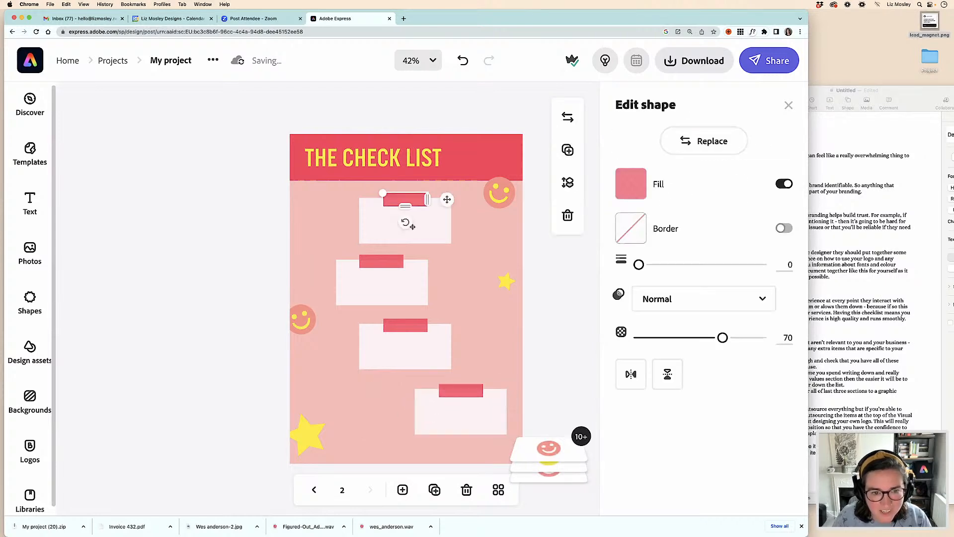
{"action": "left_click", "coordinate": [400, 238], "text": "shift"}
{"action": "left_click_drag", "start_coordinate": [400, 237], "coordinate": [386, 232]}
Move the second card with its tab to the upper right and the third card with its tab beneath the top left card.
{"action": "left_click", "coordinate": [390, 268]}
{"action": "left_click", "coordinate": [397, 296], "text": "shift"}
{"action": "left_click_drag", "start_coordinate": [396, 296], "coordinate": [475, 261]}
{"action": "left_click", "coordinate": [414, 328]}
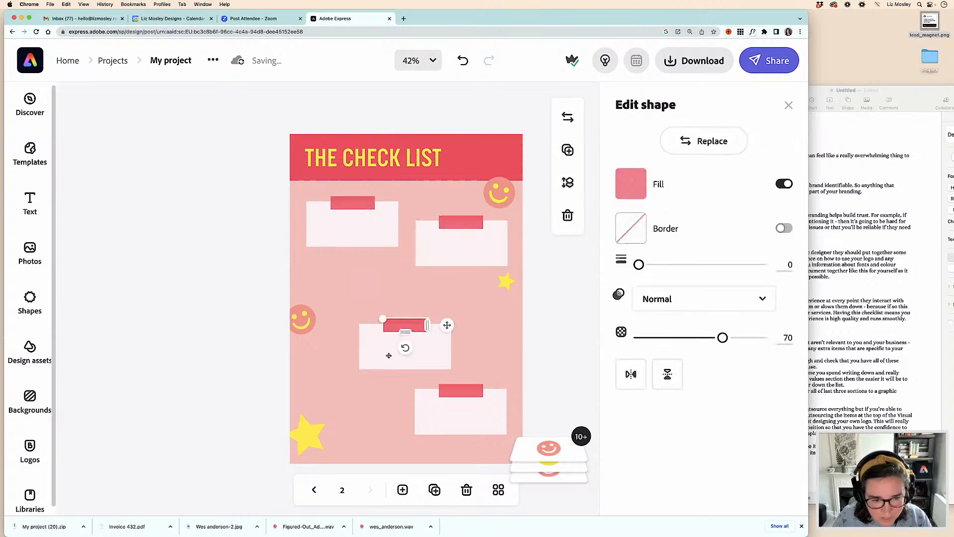
{"action": "left_click", "coordinate": [405, 348], "text": "shift"}
{"action": "left_click_drag", "start_coordinate": [428, 363], "coordinate": [375, 304]}
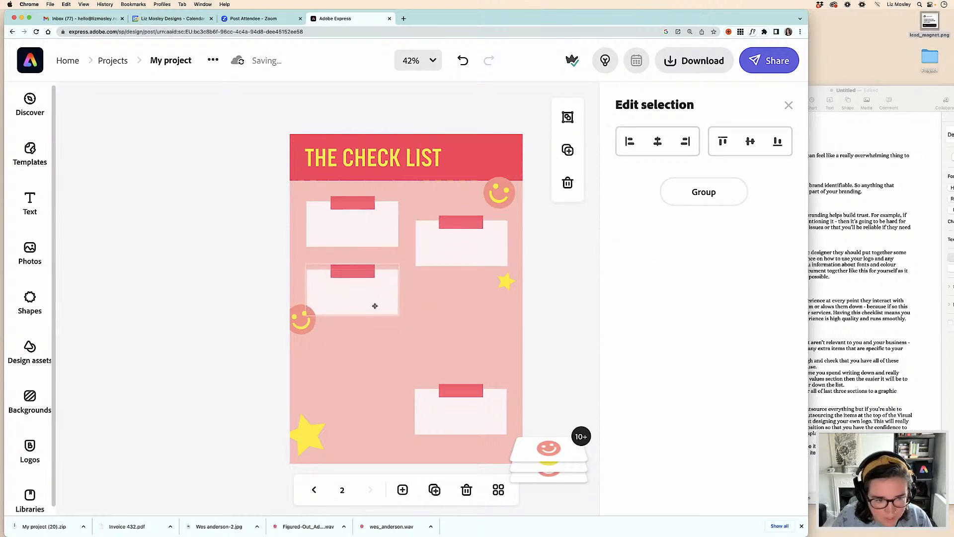
Move the bottom right card with its tab up the right column and stretch the upper right card down towards it.
{"action": "left_click", "coordinate": [455, 390]}
{"action": "left_click", "coordinate": [440, 425], "text": "shift"}
{"action": "left_click_drag", "start_coordinate": [439, 402], "coordinate": [441, 342]}
{"action": "left_click", "coordinate": [454, 263]}
{"action": "left_click_drag", "start_coordinate": [461, 266], "coordinate": [458, 314]}
Move the lower left card with its tab further down and stretch the top left card downward to fill the gap.
{"action": "left_click", "coordinate": [353, 272]}
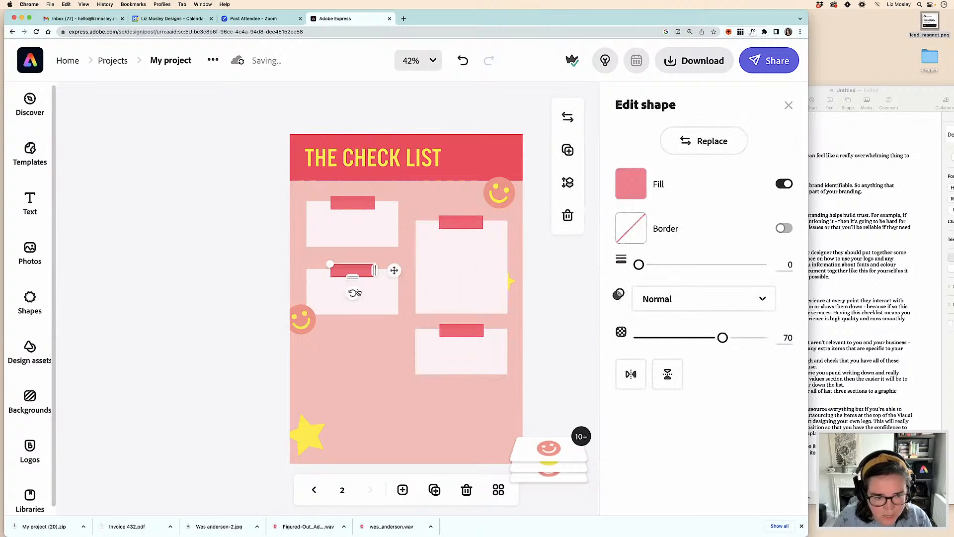
{"action": "left_click", "coordinate": [380, 308], "text": "shift"}
{"action": "left_click_drag", "start_coordinate": [379, 307], "coordinate": [382, 380]}
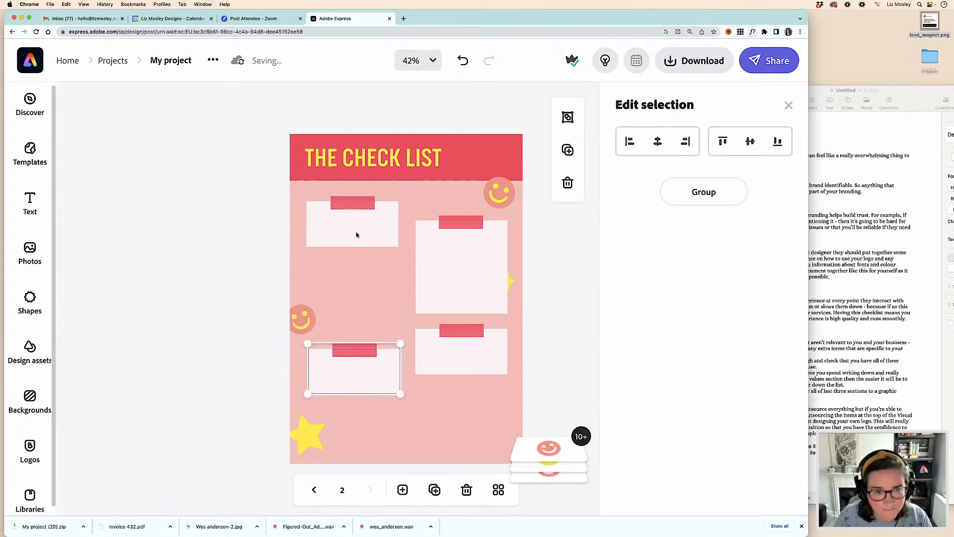
{"action": "left_click", "coordinate": [354, 233]}
{"action": "left_click_drag", "start_coordinate": [352, 247], "coordinate": [352, 331]}
Duplicate the lower left card with its tab and place the copy at the bottom of the right column.
{"action": "left_click", "coordinate": [366, 352]}
{"action": "left_click", "coordinate": [383, 382], "text": "shift"}
{"action": "key", "text": "super+v"}
{"action": "left_click_drag", "start_coordinate": [380, 381], "coordinate": [481, 422]}
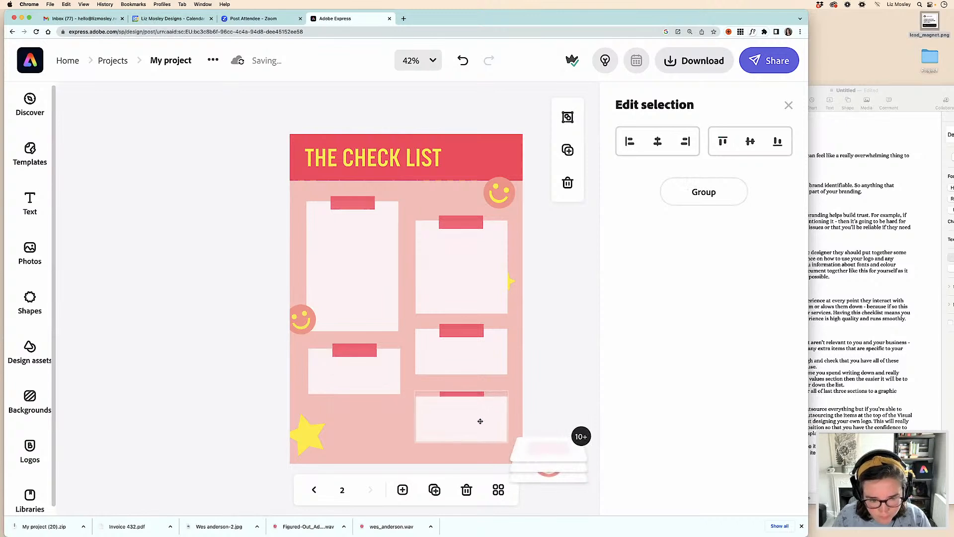
Bring the new bottom right card's tab in front and make that card slightly taller.
{"action": "left_click", "coordinate": [560, 395]}
{"action": "left_click", "coordinate": [476, 394]}
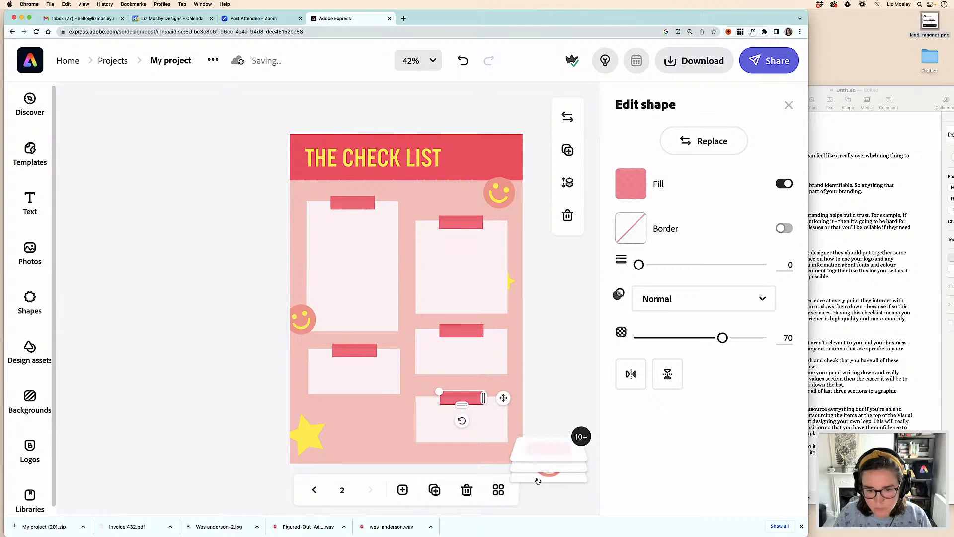
{"action": "left_click", "coordinate": [489, 437]}
{"action": "left_click_drag", "start_coordinate": [460, 442], "coordinate": [460, 453]}
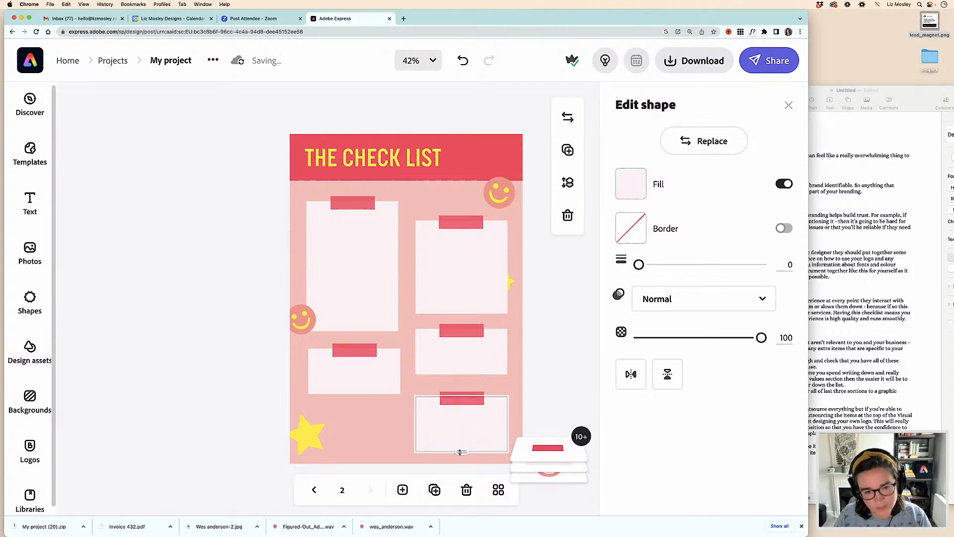
Nudge the bottom right card with its tab upward and shift the small yellow star towards the page's right edge.
{"action": "left_click", "coordinate": [481, 396]}
{"action": "left_click", "coordinate": [480, 431], "text": "shift"}
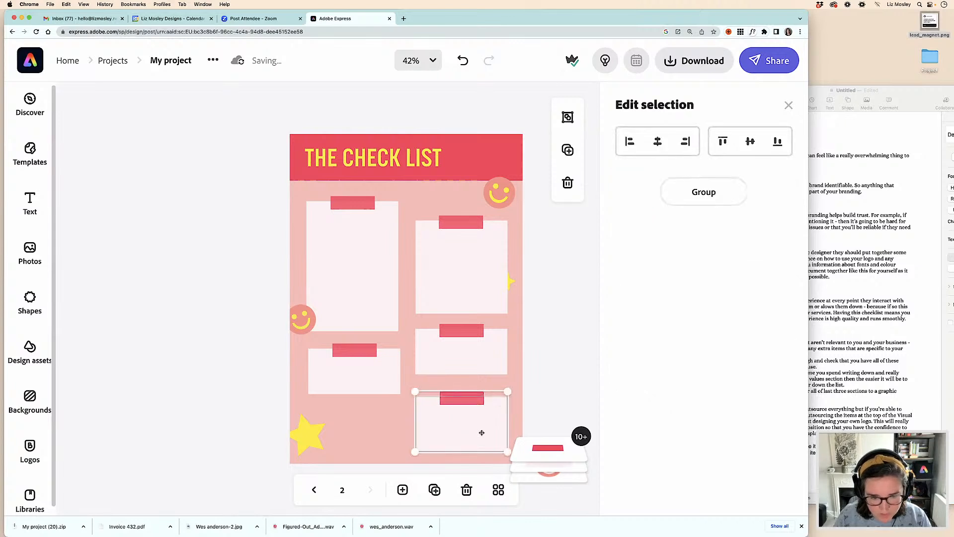
{"action": "left_click_drag", "start_coordinate": [481, 428], "coordinate": [481, 426]}
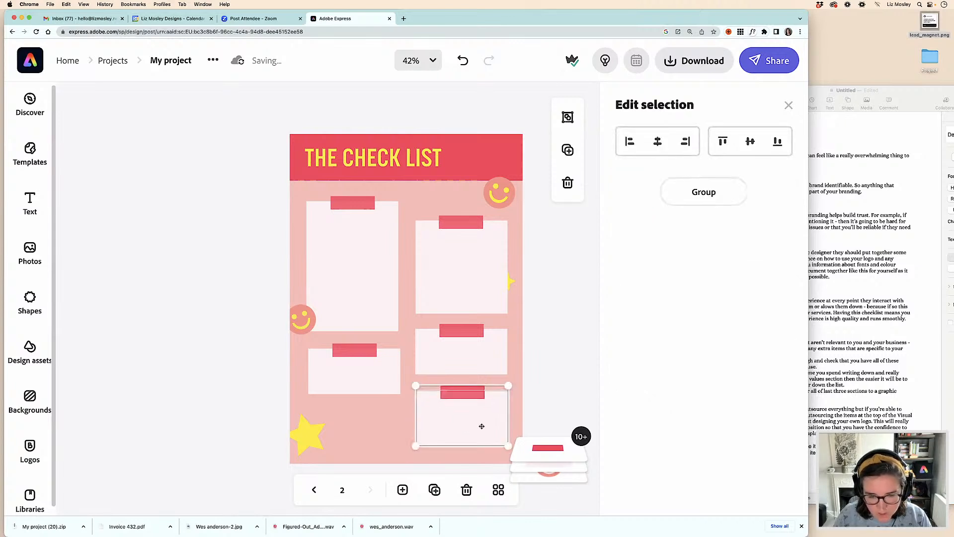
{"action": "left_click", "coordinate": [515, 284]}
{"action": "left_click", "coordinate": [512, 283]}
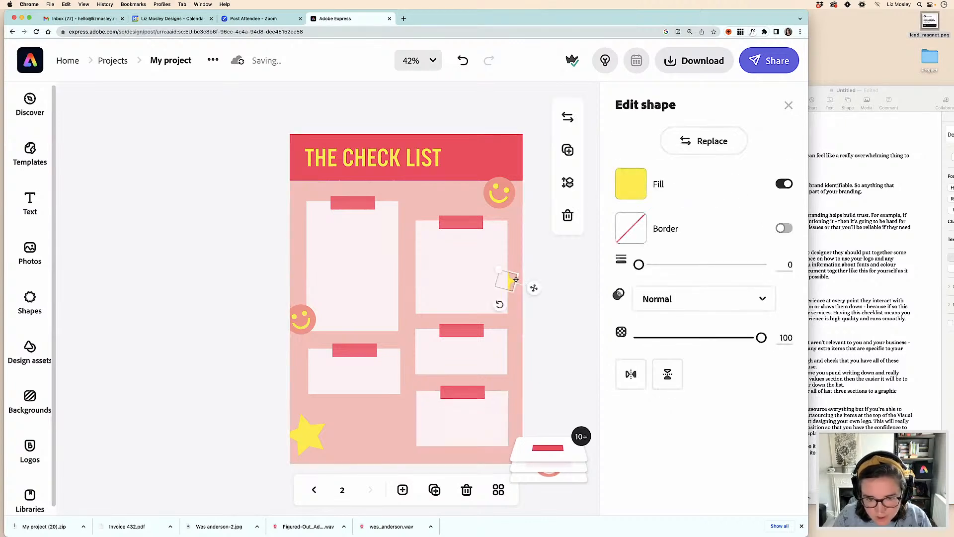
Recolor the upper right card's tab with the purple #8922B1 from the current palette.
{"action": "left_click", "coordinate": [461, 229]}
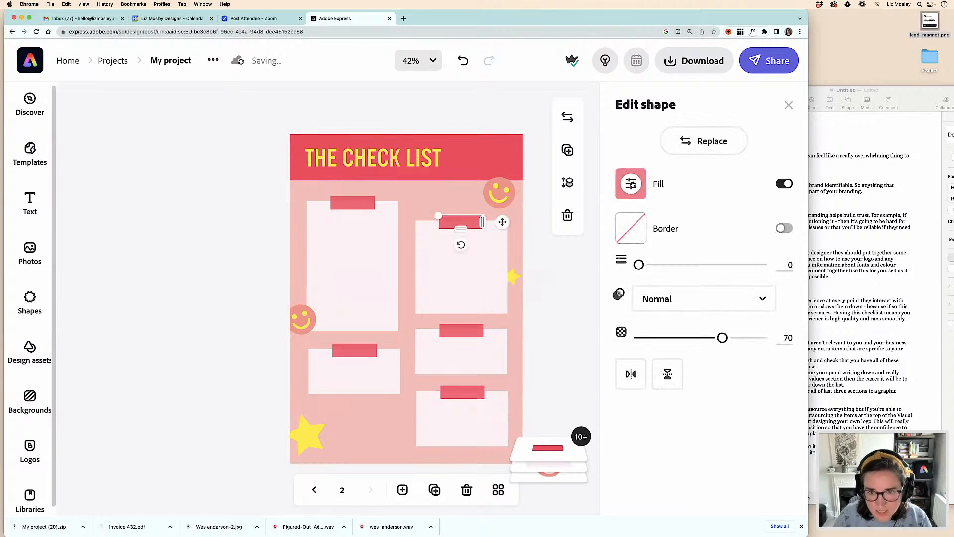
{"action": "left_click", "coordinate": [631, 184]}
{"action": "left_click", "coordinate": [475, 235]}
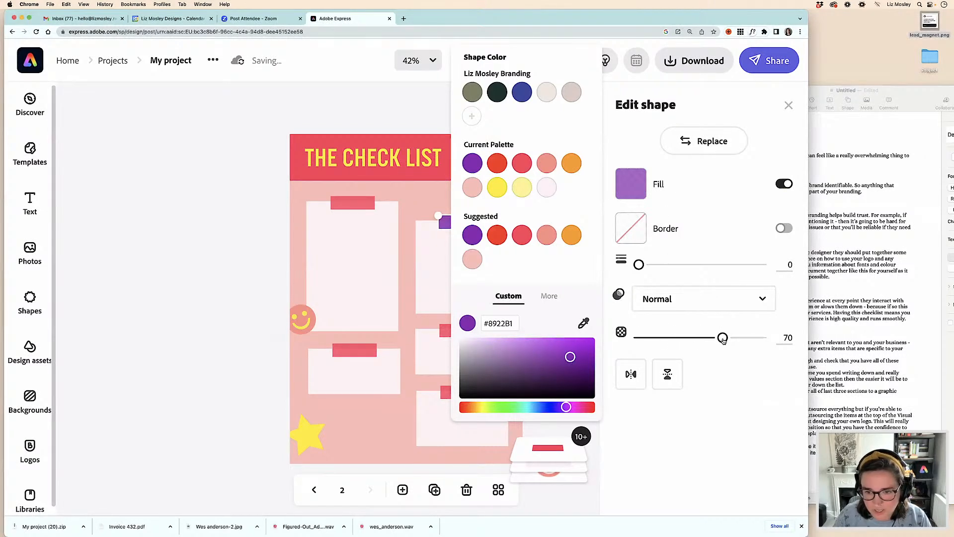
{"action": "left_click_drag", "start_coordinate": [723, 338], "coordinate": [724, 338]}
{"action": "left_click", "coordinate": [691, 343]}
Fill the lower left card's tab with the same purple, #8922B1.
{"action": "left_click", "coordinate": [354, 351]}
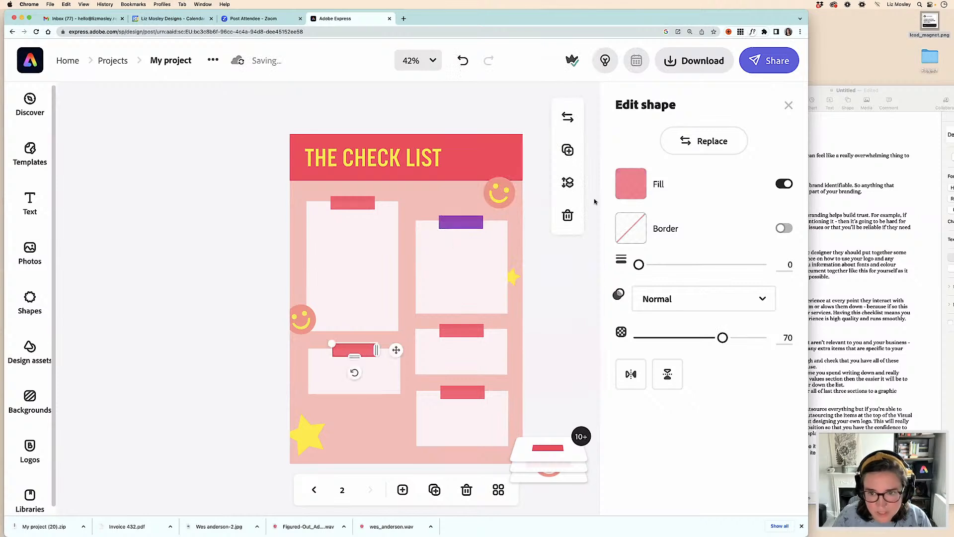
{"action": "left_click", "coordinate": [636, 185]}
{"action": "left_click", "coordinate": [472, 163]}
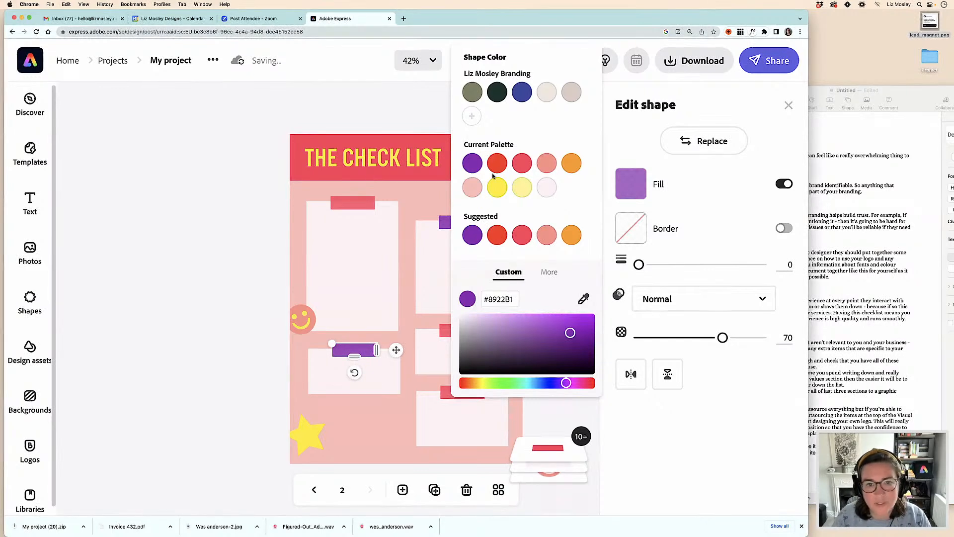
{"action": "left_click", "coordinate": [208, 275]}
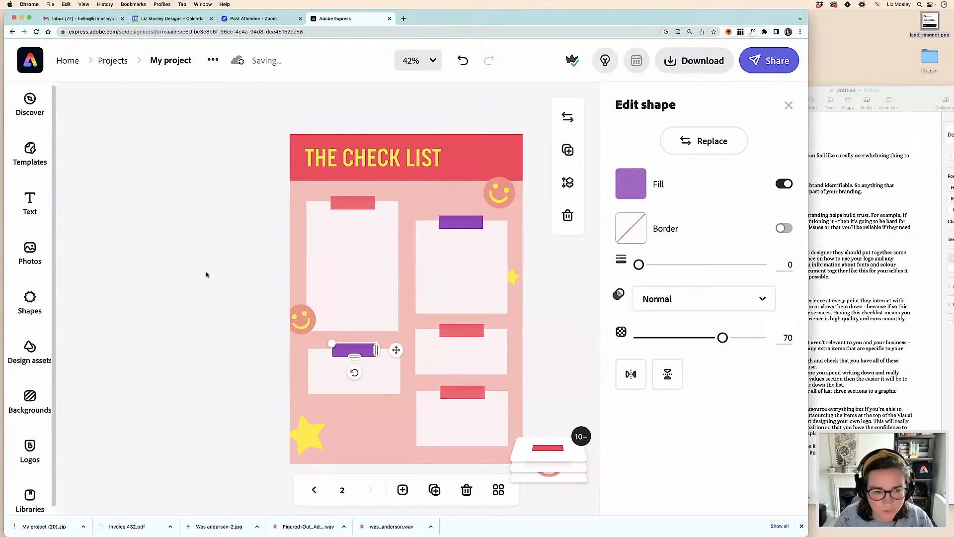
{"action": "left_click", "coordinate": [207, 277]}
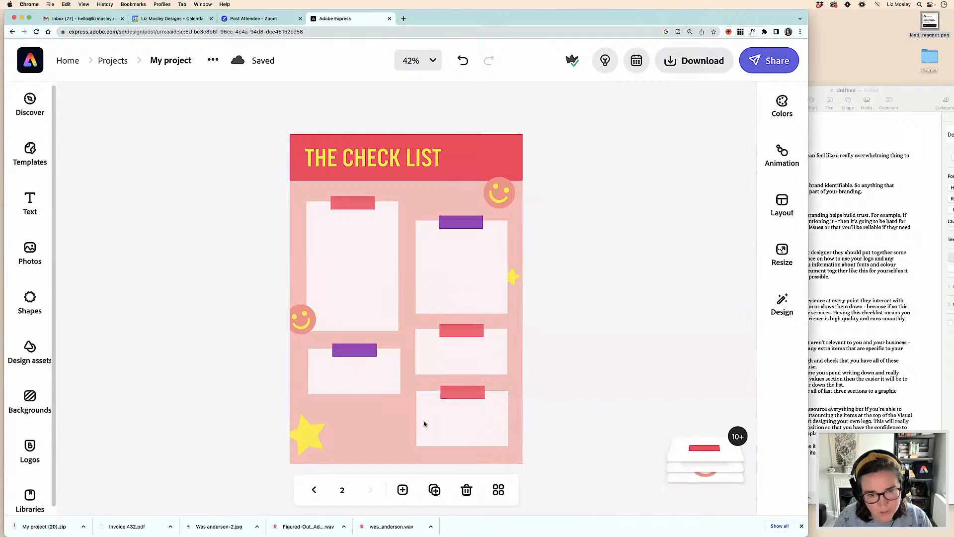
Change the bottom right card's tab to the palette purple as well.
{"action": "left_click", "coordinate": [452, 396]}
{"action": "left_click", "coordinate": [631, 184]}
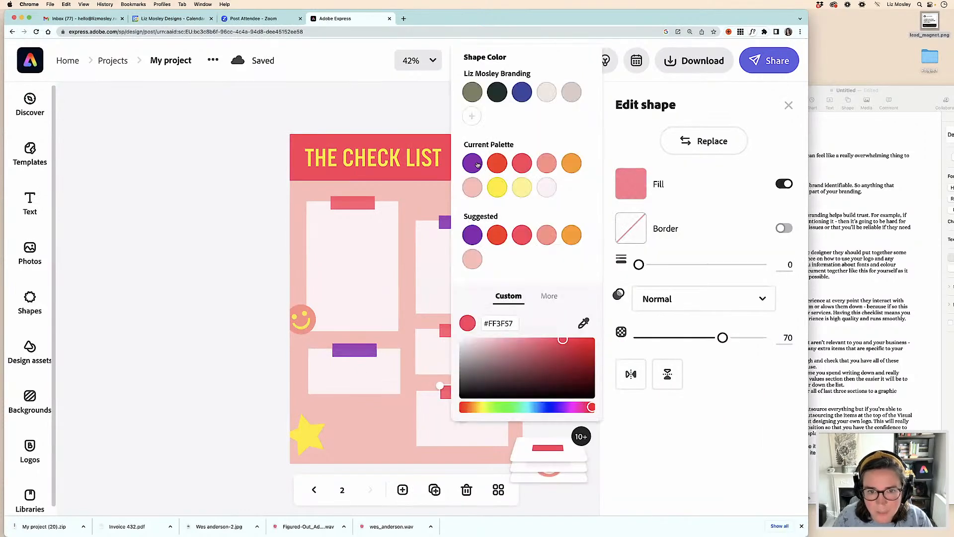
{"action": "left_click", "coordinate": [472, 163]}
{"action": "left_click", "coordinate": [225, 307]}
{"action": "left_click", "coordinate": [219, 311]}
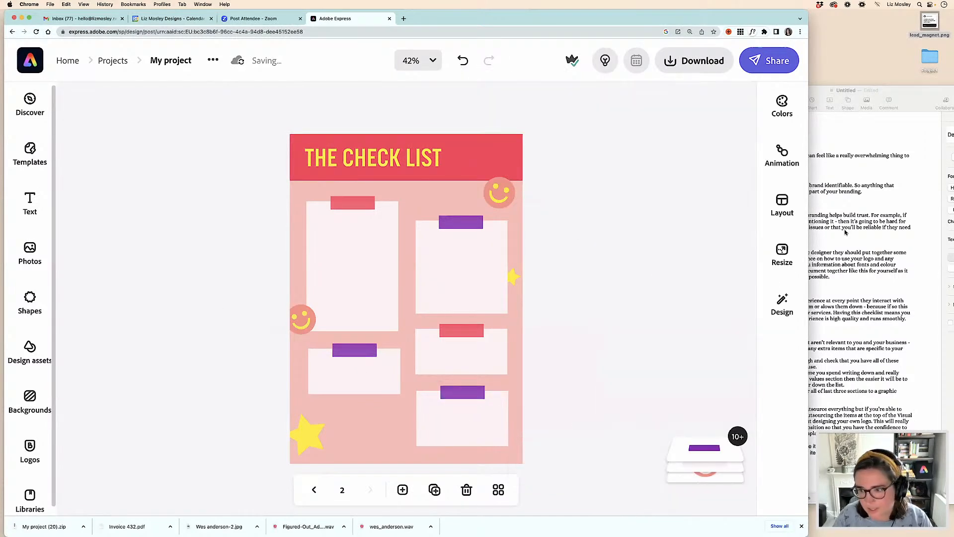
Add a text box on the top left card and set it in Lato Regular at size 12.
{"action": "left_click", "coordinate": [31, 201]}
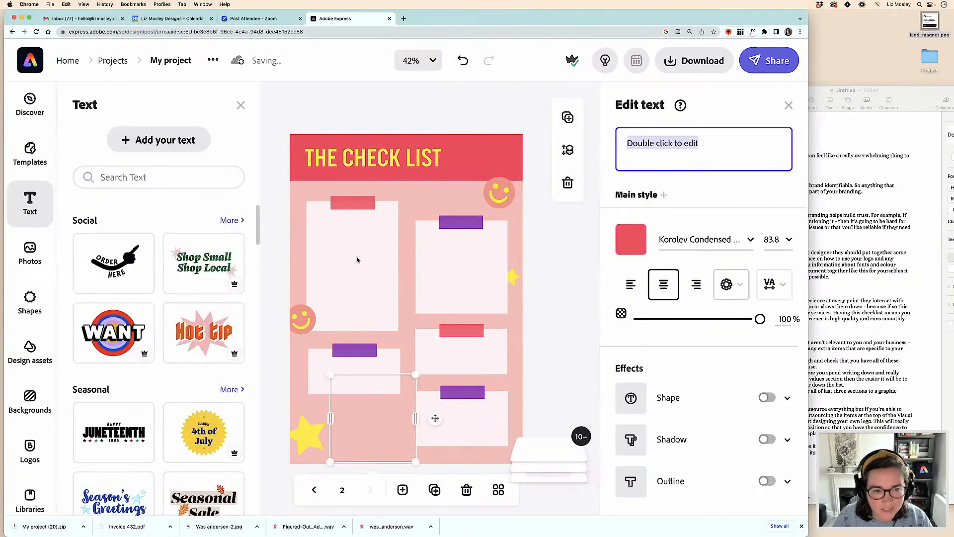
{"action": "left_click_drag", "start_coordinate": [383, 416], "coordinate": [368, 272]}
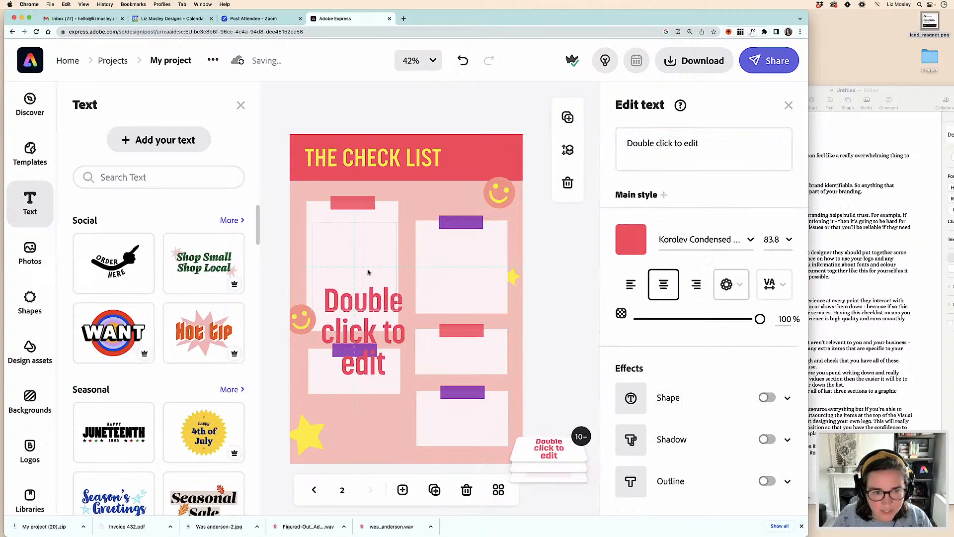
{"action": "left_click", "coordinate": [750, 240]}
{"action": "scroll", "coordinate": [692, 308], "scroll_direction": "up", "scroll_amount": 5}
{"action": "scroll", "coordinate": [692, 308], "scroll_direction": "up", "scroll_amount": 10}
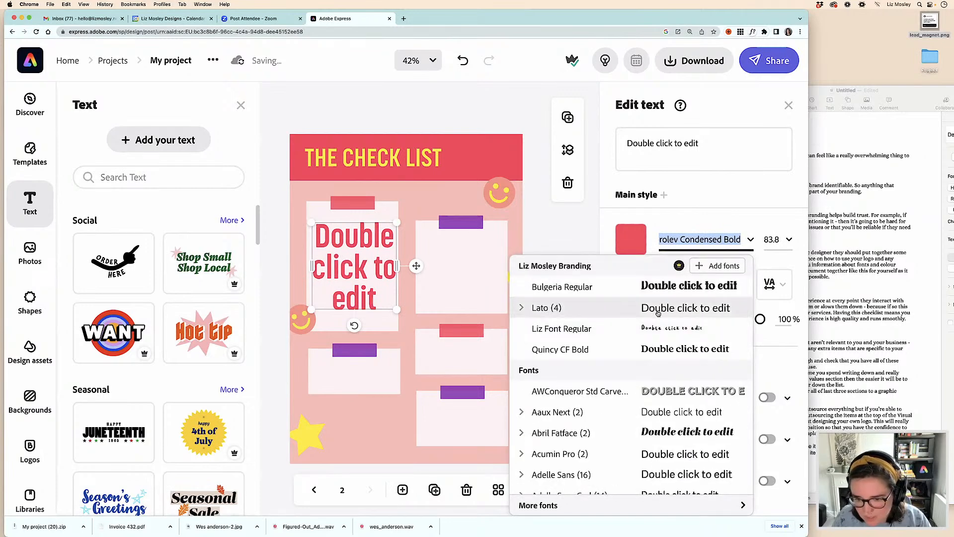
{"action": "left_click", "coordinate": [657, 310]}
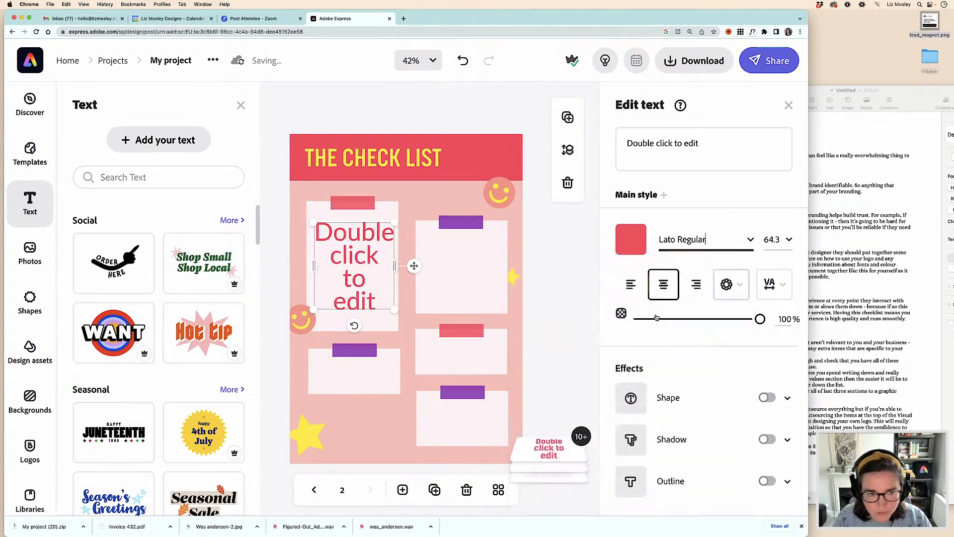
{"action": "left_click", "coordinate": [772, 239]}
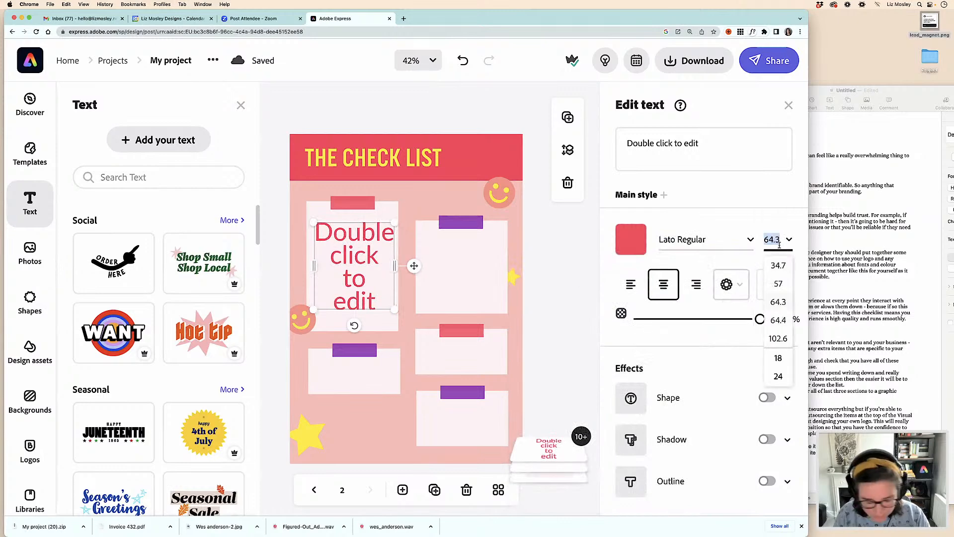
{"action": "type", "text": "12"}
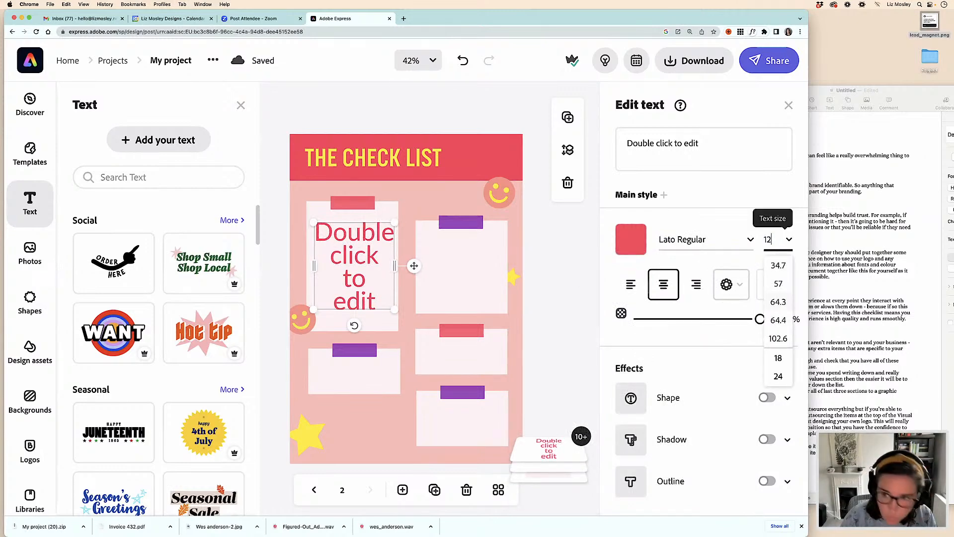
{"action": "key", "text": "Return"}
Place the small placeholder text near the top left card's upper left corner and color it dark grey #3C3C3C.
{"action": "left_click_drag", "start_coordinate": [363, 267], "coordinate": [340, 229]}
{"action": "left_click", "coordinate": [631, 241]}
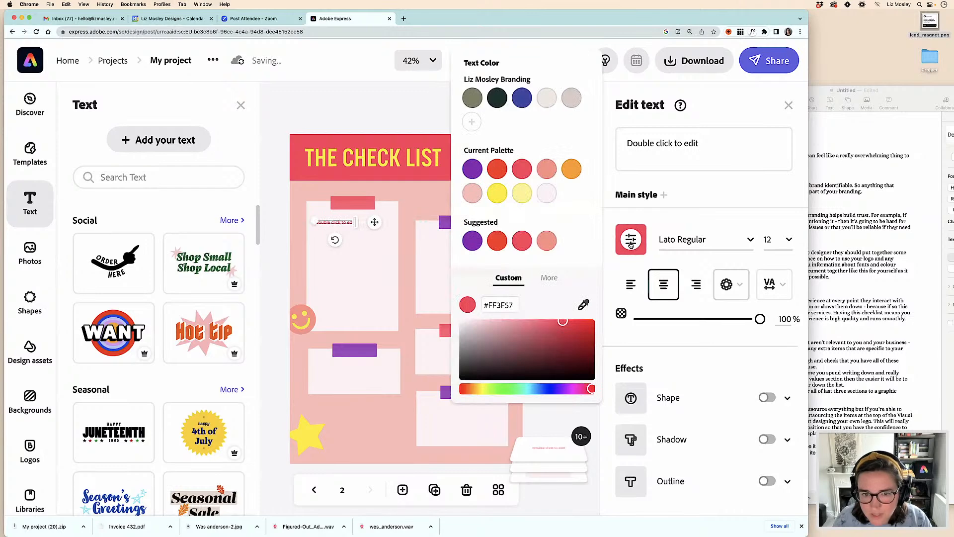
{"action": "left_click_drag", "start_coordinate": [494, 336], "coordinate": [462, 367]}
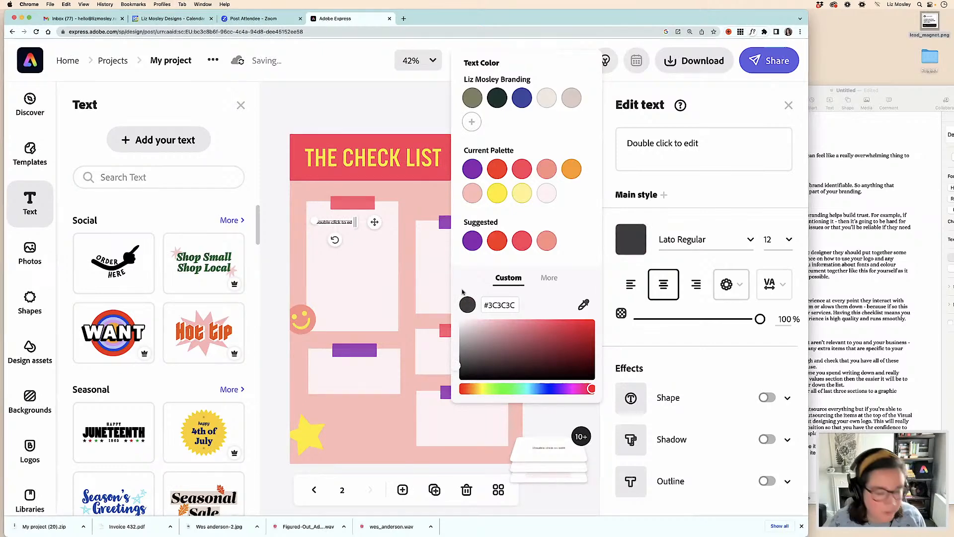
Copy the intro sentence under "The Checklist" in the Pages document and paste it over the placeholder text in Adobe Express.
{"action": "left_click", "coordinate": [877, 240]}
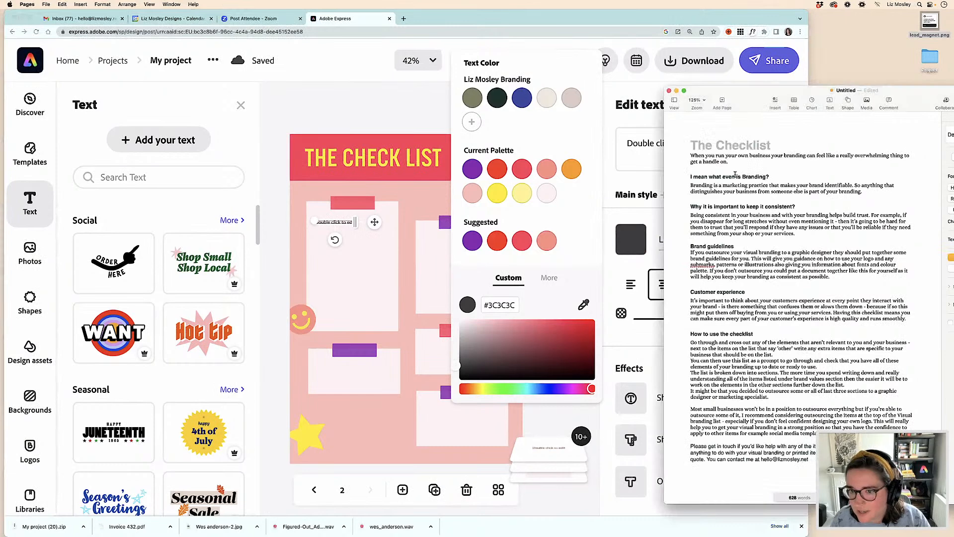
{"action": "left_click_drag", "start_coordinate": [733, 168], "coordinate": [691, 156]}
{"action": "key", "text": "ctrl+c"}
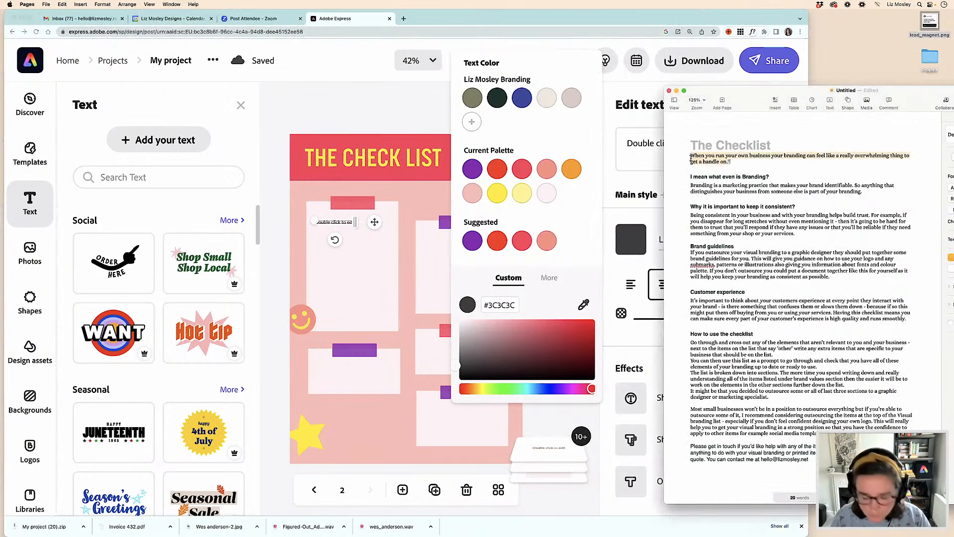
{"action": "left_click", "coordinate": [343, 220]}
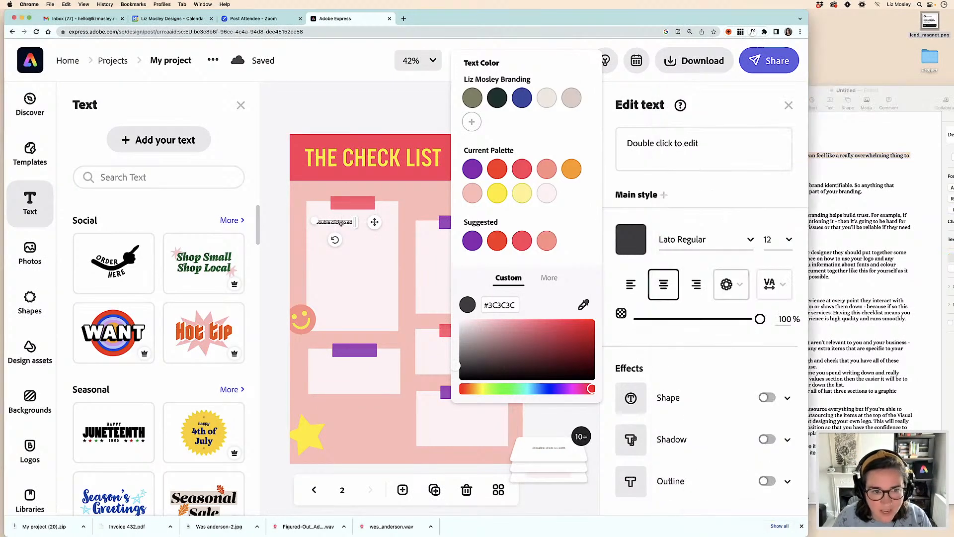
{"action": "left_click", "coordinate": [645, 154]}
{"action": "key", "text": "ctrl+a"}
{"action": "key", "text": "ctrl+v"}
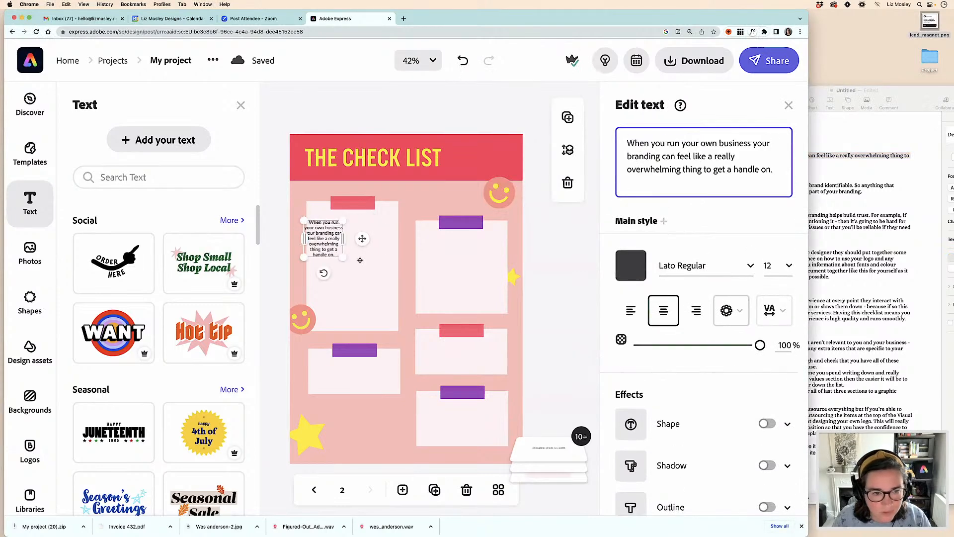
Widen the intro text box, left-align its text and shift it slightly to the right on the top left card.
{"action": "left_click_drag", "start_coordinate": [343, 238], "coordinate": [368, 237]}
{"action": "left_click", "coordinate": [630, 311]}
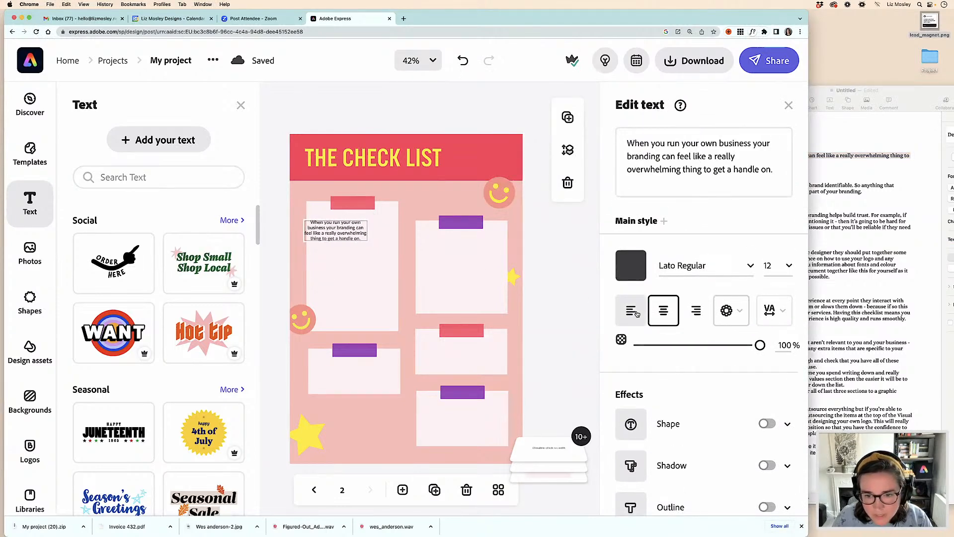
{"action": "mouse_move", "coordinate": [343, 232]}
{"action": "left_mouse_down"}
{"action": "mouse_move", "coordinate": [359, 224]}
{"action": "mouse_move", "coordinate": [348, 231]}
{"action": "left_mouse_up"}
{"action": "key", "text": "Right"}
{"action": "key", "text": "Right"}
{"action": "key", "text": "Right"}
{"action": "key", "text": "Right"}
{"action": "key", "text": "Right"}
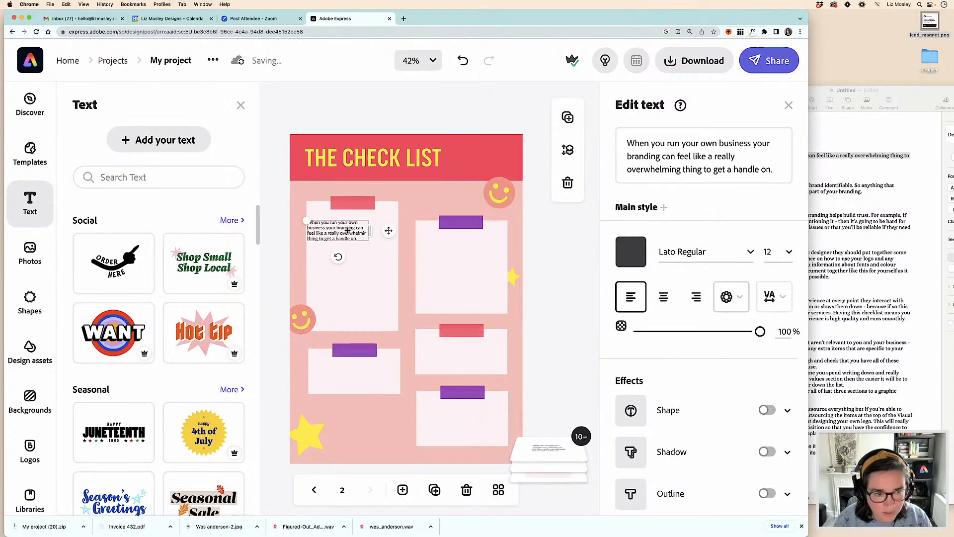
Widen the intro text to three lines across the top left card and position it just beneath the red tab.
{"action": "left_click_drag", "start_coordinate": [344, 228], "coordinate": [396, 225]}
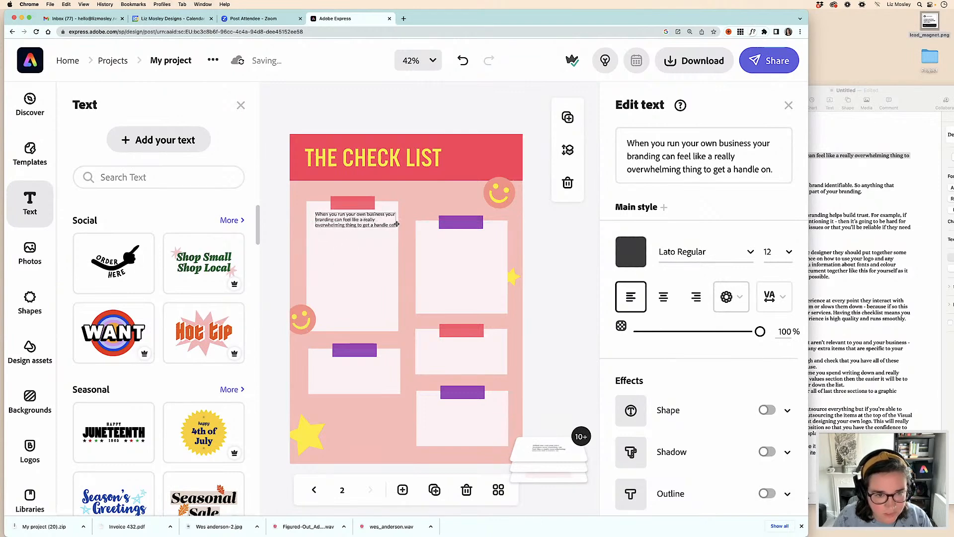
{"action": "key", "text": "Left"}
{"action": "key", "text": "Left"}
{"action": "key", "text": "Left"}
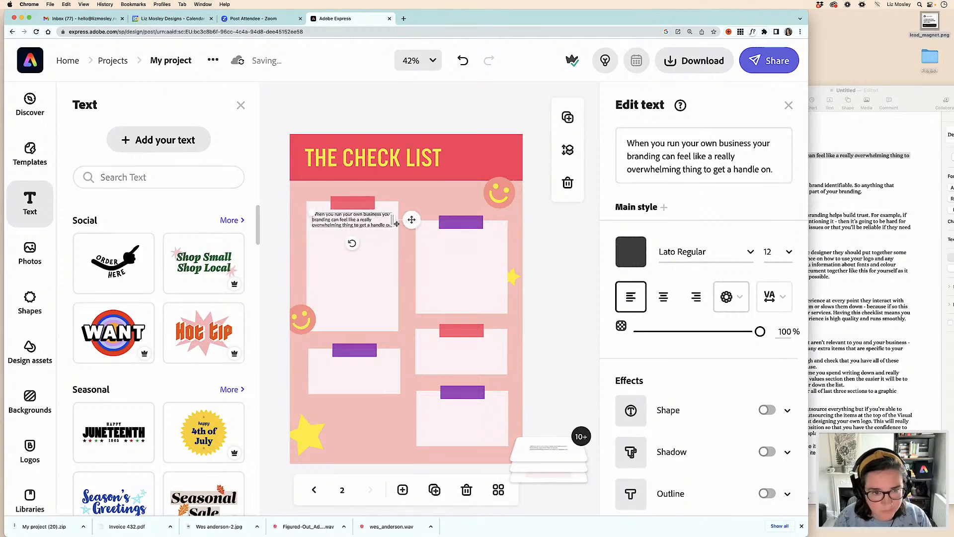
{"action": "key", "text": "Down"}
{"action": "key", "text": "Down"}
{"action": "key", "text": "Down"}
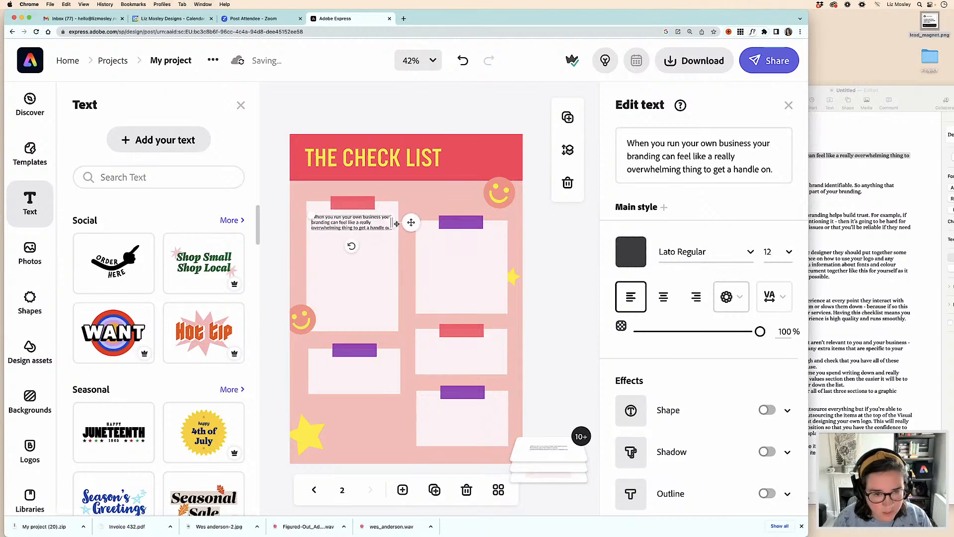
Shorten the top left card to fit closely around the intro text.
{"action": "left_click", "coordinate": [351, 259]}
{"action": "left_click_drag", "start_coordinate": [351, 331], "coordinate": [350, 237]}
Duplicate the top left card with its red tab and place the copy just beneath the original.
{"action": "left_click", "coordinate": [339, 196]}
{"action": "left_click", "coordinate": [338, 199]}
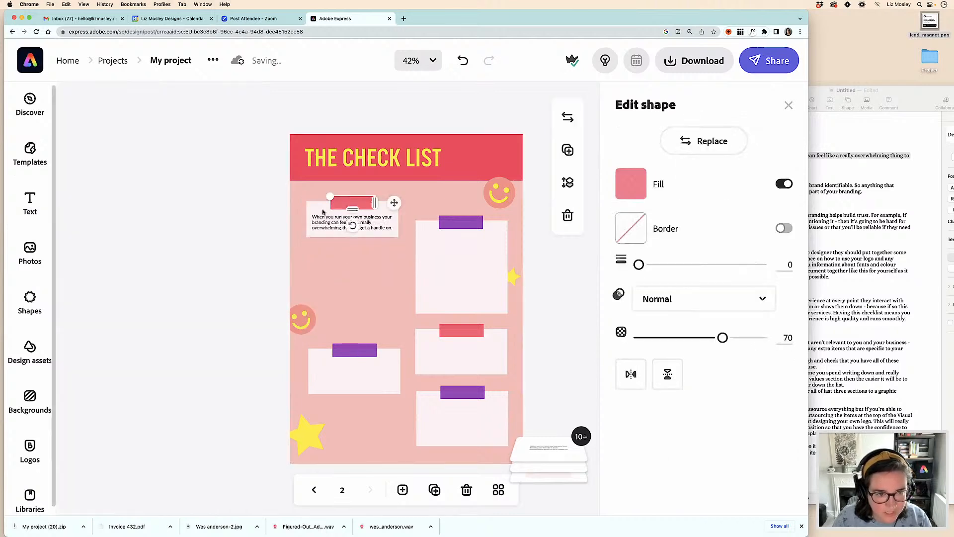
{"action": "left_click", "coordinate": [320, 221], "text": "shift"}
{"action": "left_click", "coordinate": [309, 209], "text": "shift"}
{"action": "key", "text": "super+c"}
{"action": "key", "text": "super+v"}
{"action": "left_click_drag", "start_coordinate": [363, 215], "coordinate": [356, 258]}
Extend the duplicated card downward until it nearly reaches the purple-tabbed card below.
{"action": "left_click", "coordinate": [322, 268]}
{"action": "left_click", "coordinate": [344, 252]}
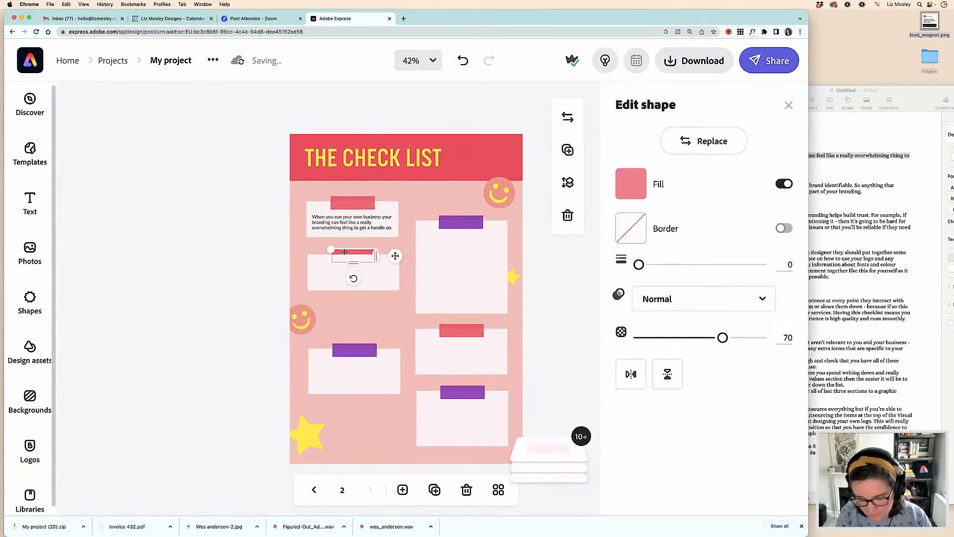
{"action": "left_click", "coordinate": [339, 279]}
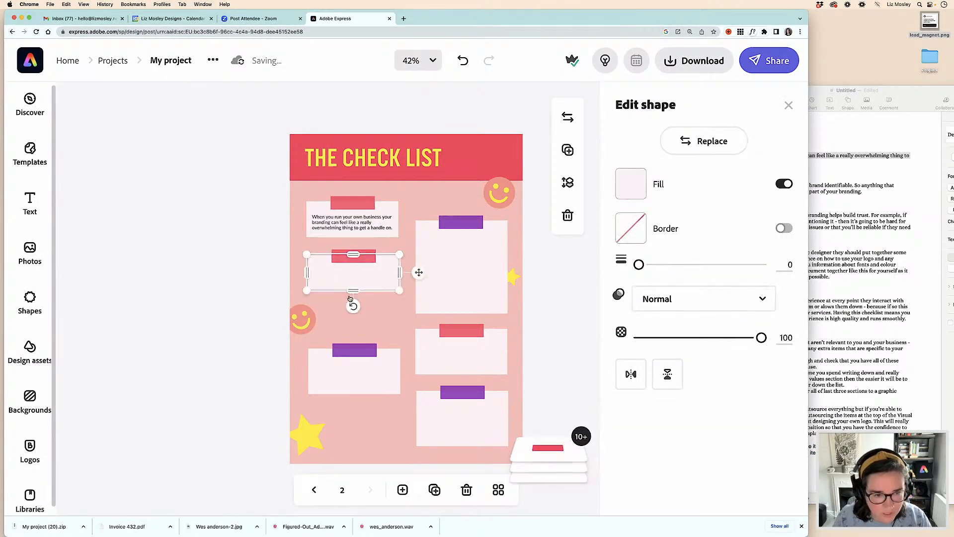
{"action": "left_click_drag", "start_coordinate": [356, 289], "coordinate": [356, 336]}
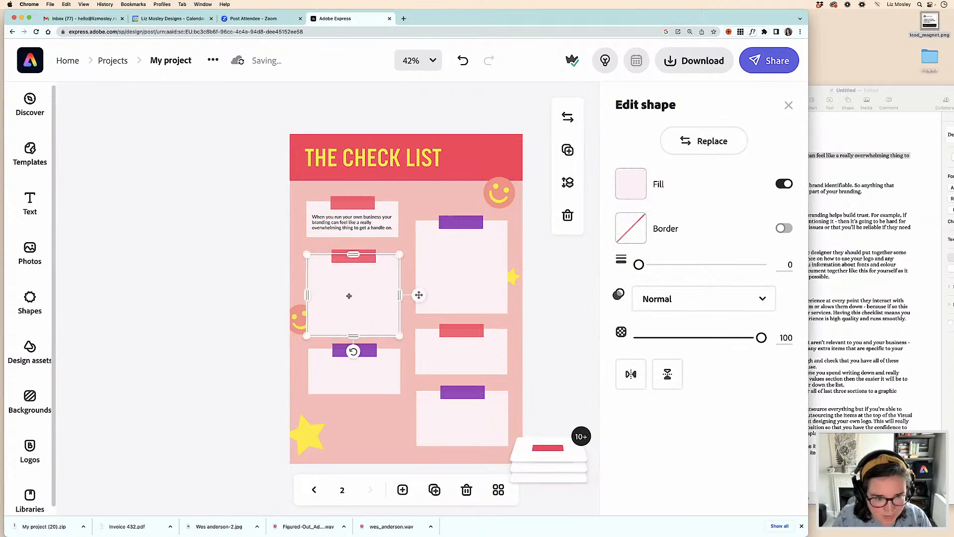
Duplicate the intro text into the second card and position it beneath the red tab.
{"action": "left_click", "coordinate": [341, 223]}
{"action": "left_click_drag", "start_coordinate": [340, 222], "coordinate": [345, 231]}
{"action": "left_click_drag", "start_coordinate": [342, 275], "coordinate": [345, 283]}
{"action": "key", "text": "Down"}
{"action": "key", "text": "Down"}
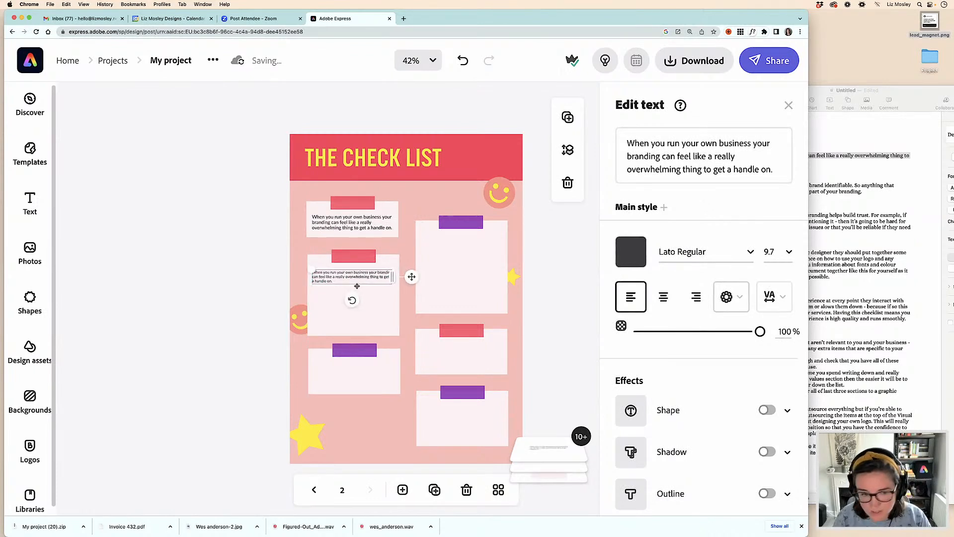
{"action": "key", "text": "Down"}
Set the duplicated text's size to 12 and narrow its text box to fit within the second card.
{"action": "left_click", "coordinate": [772, 251]}
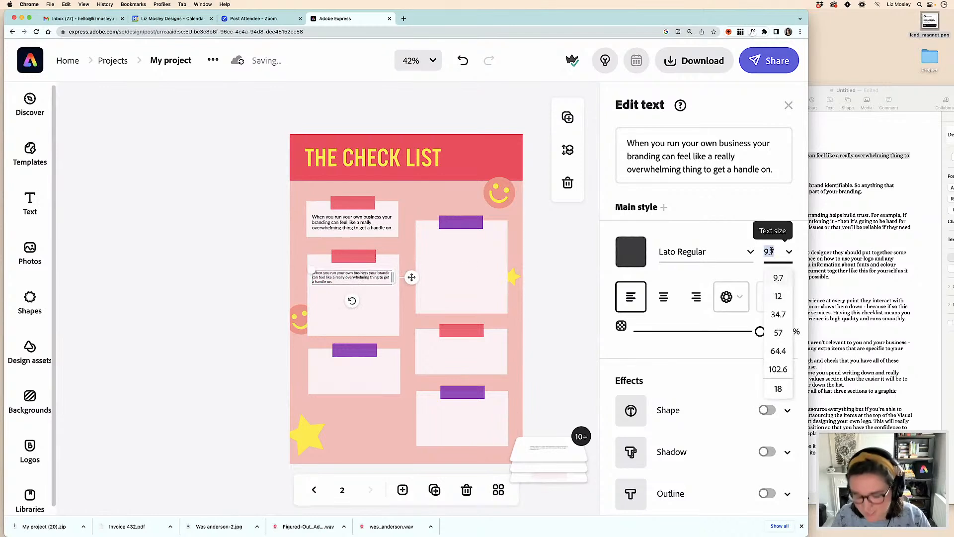
{"action": "type", "text": "12"}
{"action": "key", "text": "Return"}
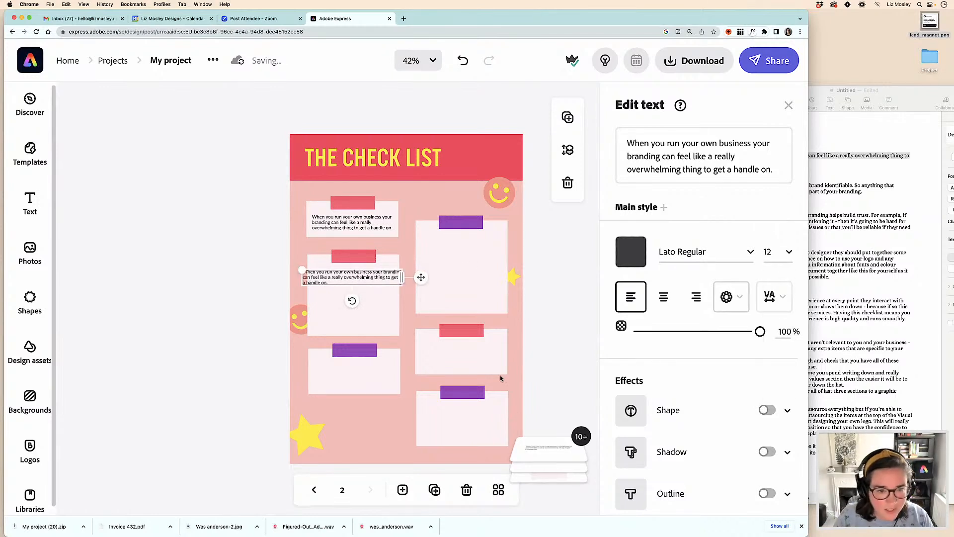
{"action": "mouse_move", "coordinate": [401, 278]}
{"action": "left_mouse_down"}
{"action": "mouse_move", "coordinate": [366, 286]}
{"action": "mouse_move", "coordinate": [335, 278]}
{"action": "mouse_move", "coordinate": [393, 277]}
{"action": "left_mouse_up"}
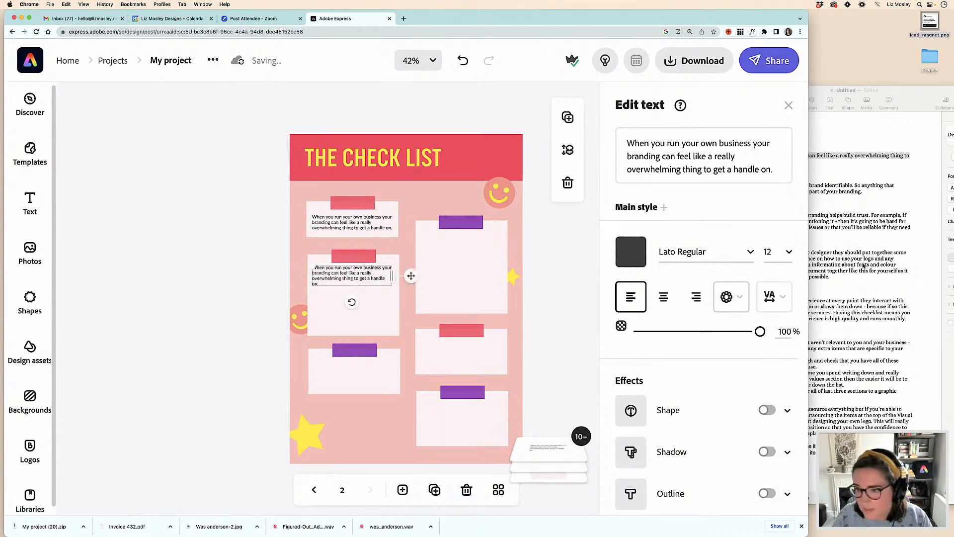
Copy the paragraph under "I mean what even is Branding?" in Pages and paste it over the second card's text in Adobe Express.
{"action": "left_click", "coordinate": [894, 245]}
{"action": "left_click_drag", "start_coordinate": [870, 192], "coordinate": [692, 185]}
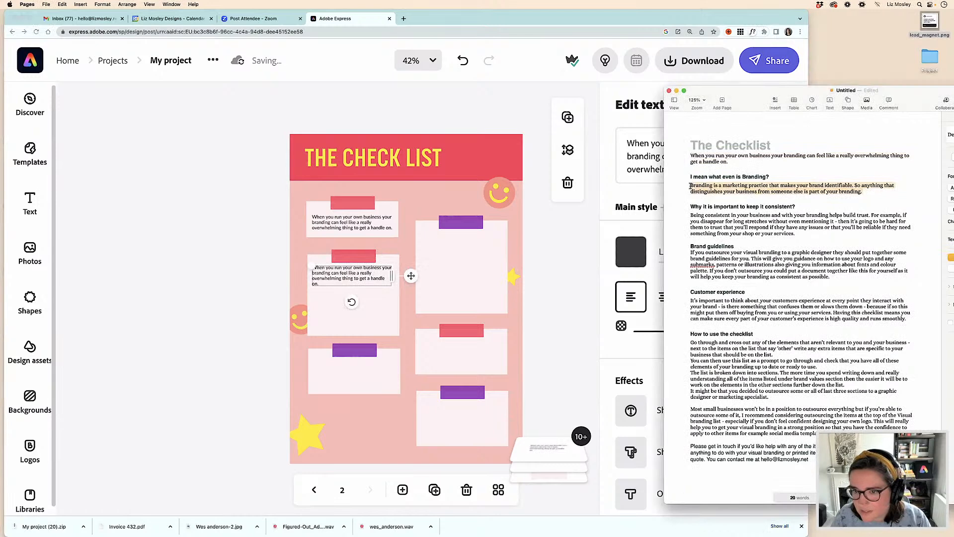
{"action": "key", "text": "super+c"}
{"action": "left_click", "coordinate": [323, 276]}
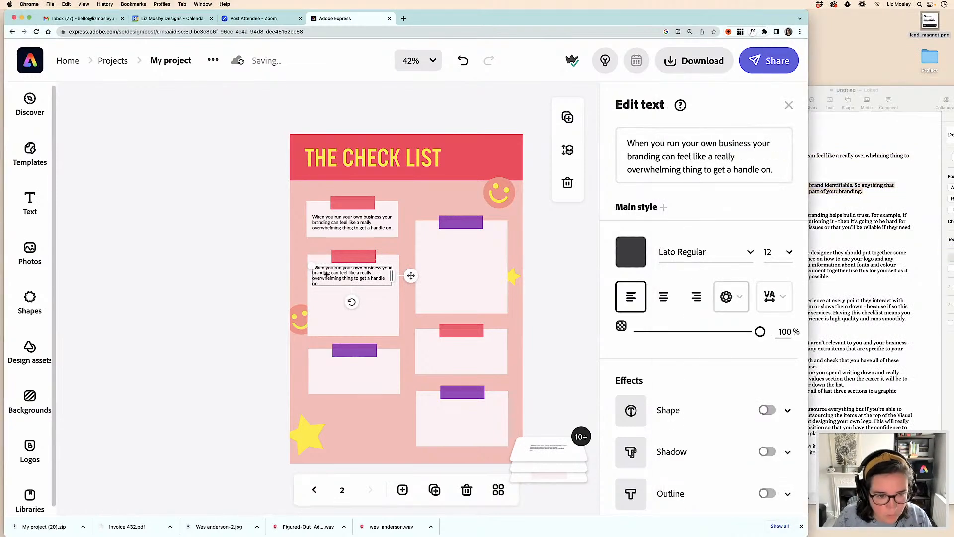
{"action": "double_click", "coordinate": [342, 280]}
{"action": "key", "text": "super+v"}
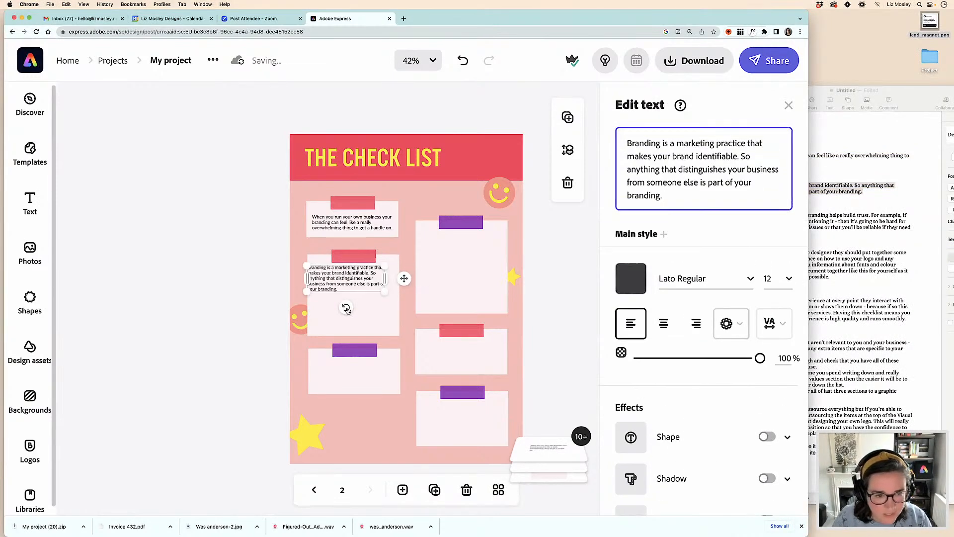
Move the branding paragraph down and slightly right in the second card, leaving room for a heading above it.
{"action": "left_click_drag", "start_coordinate": [330, 279], "coordinate": [341, 291]}
{"action": "left_click", "coordinate": [344, 291]}
{"action": "key", "text": "Right"}
{"action": "key", "text": "Right"}
{"action": "key", "text": "Right"}
{"action": "key", "text": "Right"}
{"action": "key", "text": "Right"}
{"action": "key", "text": "Right"}
{"action": "key", "text": "Right"}
{"action": "key", "text": "Right"}
{"action": "key", "text": "Right"}
{"action": "key", "text": "Right"}
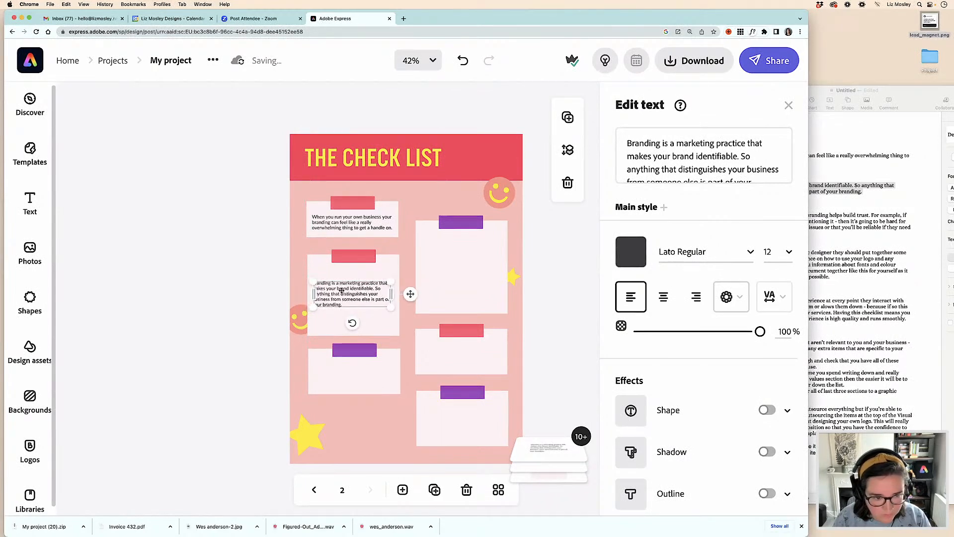
Duplicate the "THE CHECK LIST" title, shrink it above the second card's paragraph and colour it purple.
{"action": "left_click", "coordinate": [346, 164]}
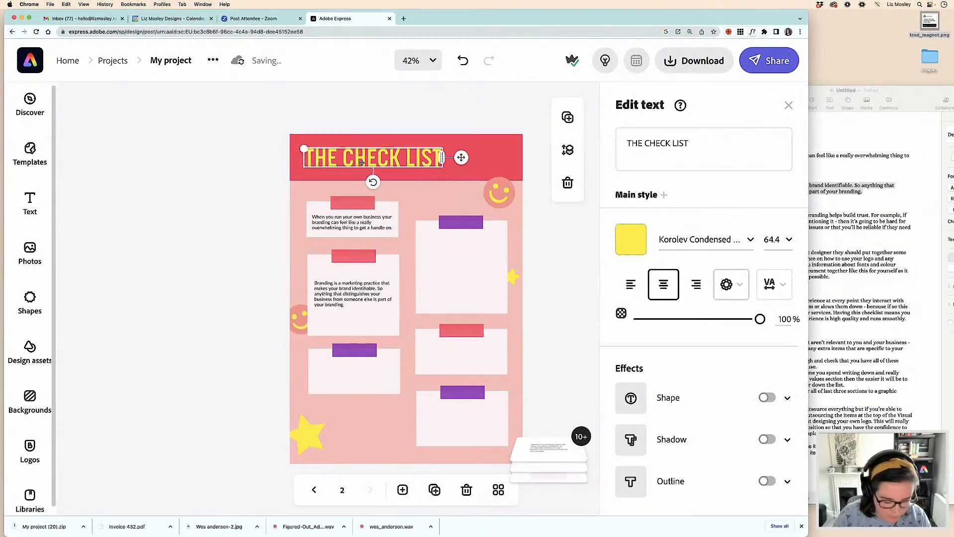
{"action": "left_click_drag", "start_coordinate": [362, 162], "coordinate": [369, 270]}
{"action": "left_click_drag", "start_coordinate": [307, 256], "coordinate": [338, 277]}
{"action": "left_click", "coordinate": [346, 271]}
{"action": "left_click", "coordinate": [347, 276]}
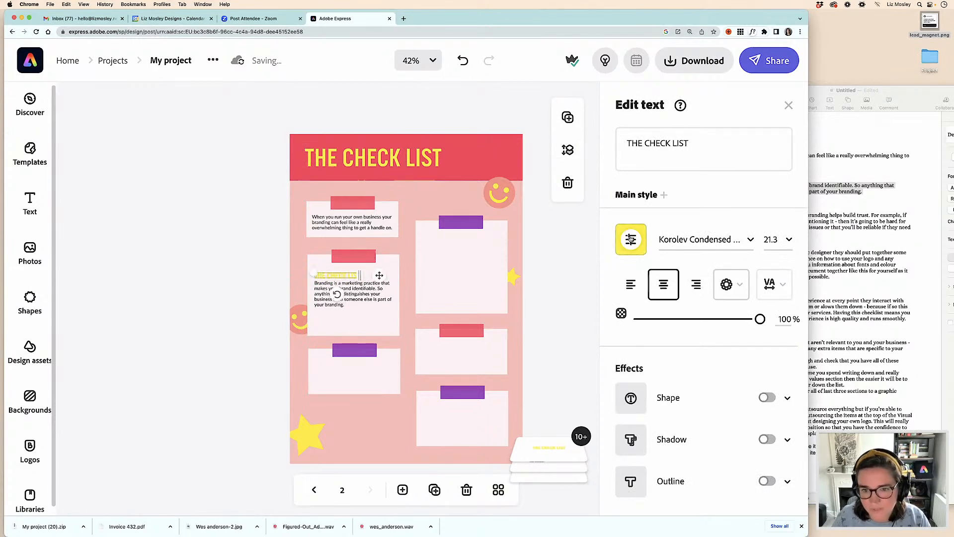
{"action": "left_click", "coordinate": [631, 239]}
Copy the heading "I mean what even is Branding?" from Pages and paste it over the duplicated title text in Adobe Express.
{"action": "left_click", "coordinate": [917, 297]}
{"action": "triple_click", "coordinate": [779, 178]}
{"action": "key", "text": "super+c"}
{"action": "left_click", "coordinate": [640, 154]}
{"action": "key", "text": "super+a"}
{"action": "key", "text": "super+v"}
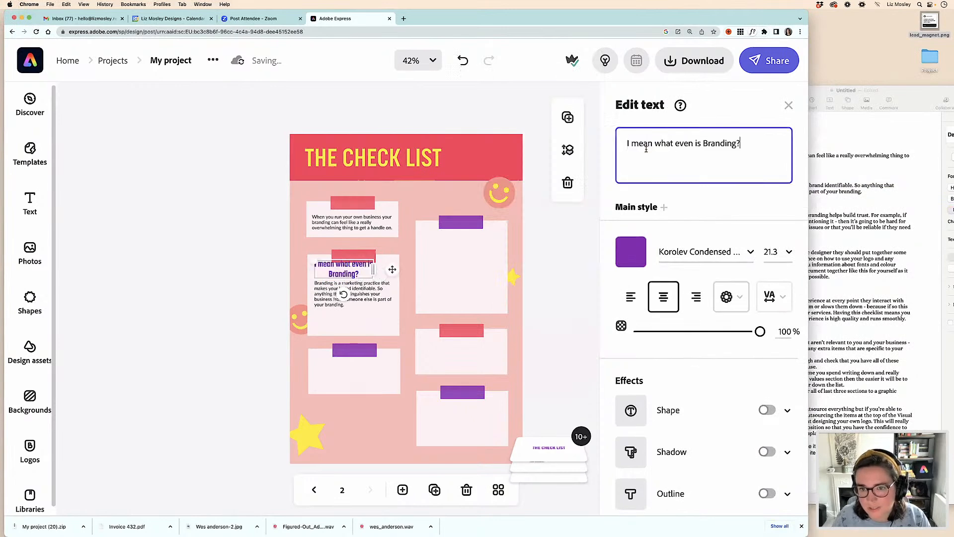
Shorten the second card's heading to "What even is Branding?" with a capital W.
{"action": "left_click_drag", "start_coordinate": [656, 145], "coordinate": [628, 145]}
{"action": "key", "text": "BackSpace"}
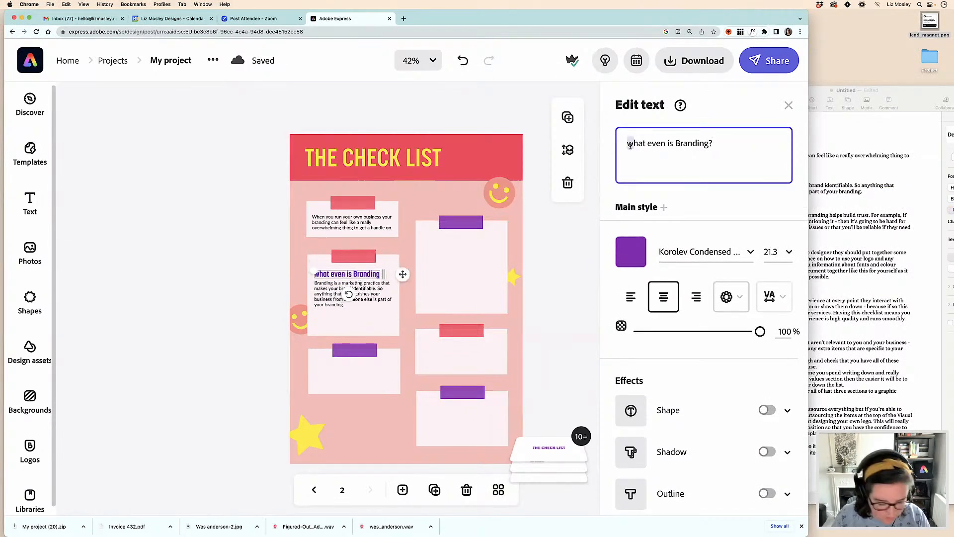
{"action": "type", "text": "W"}
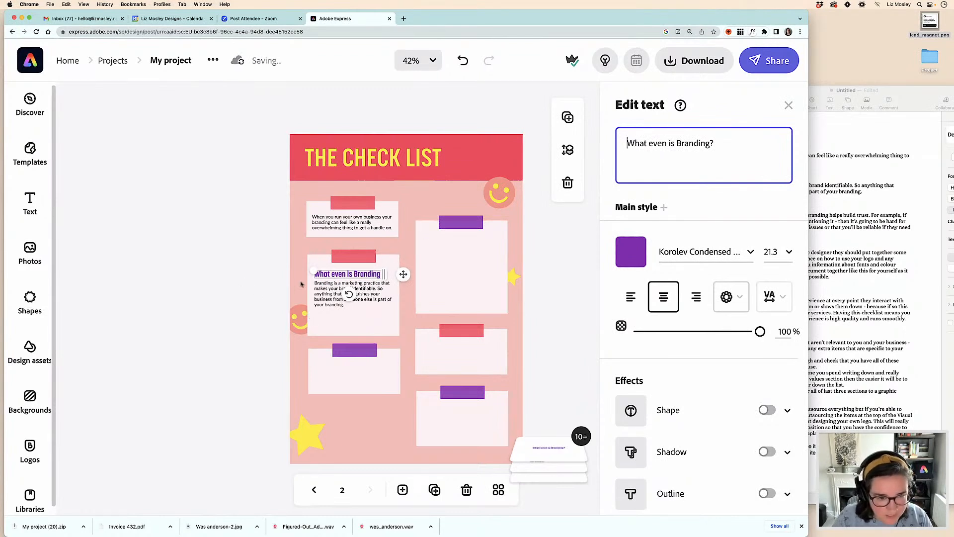
{"action": "left_click", "coordinate": [270, 278]}
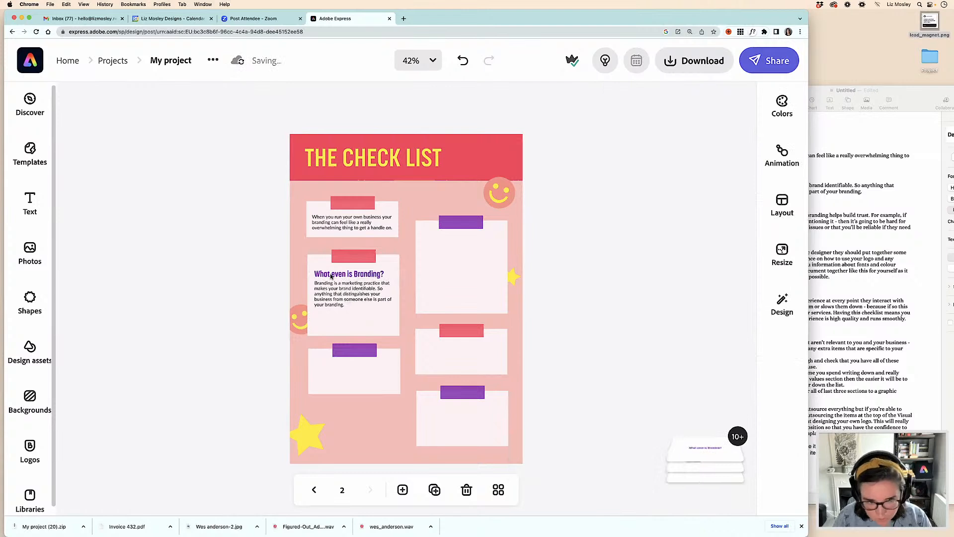
Nudge the "What even is Branding?" heading up slightly and shorten the second card to fit its text.
{"action": "left_click", "coordinate": [331, 277]}
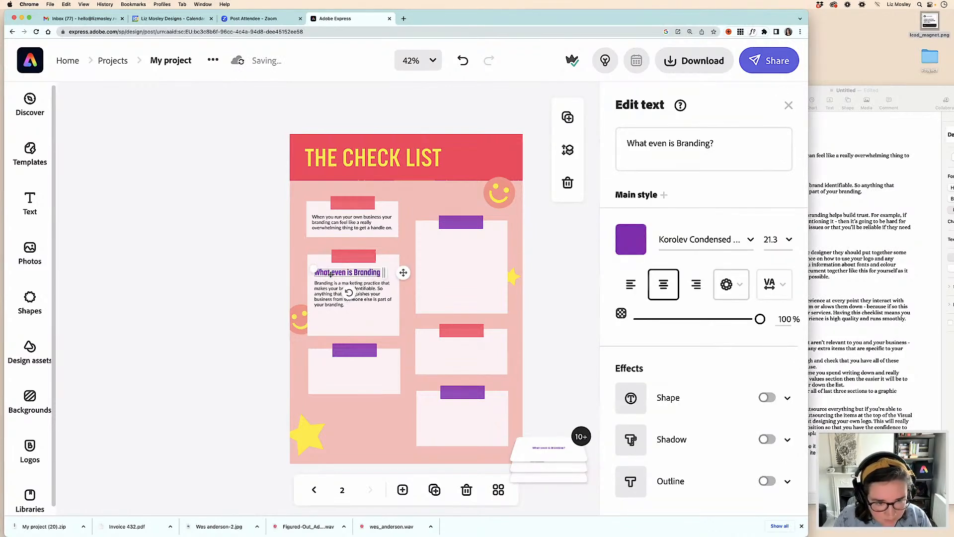
{"action": "left_click", "coordinate": [334, 328]}
{"action": "left_click_drag", "start_coordinate": [352, 335], "coordinate": [352, 314]}
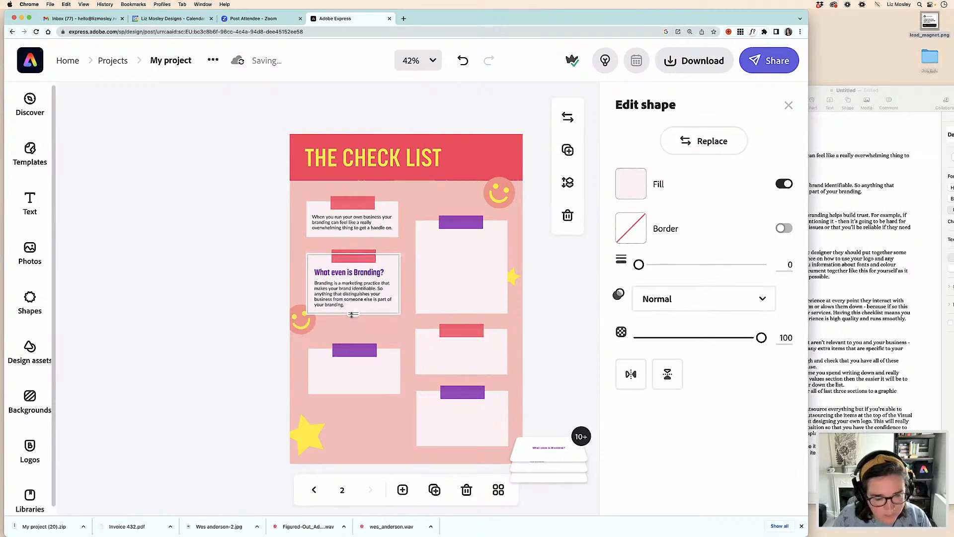
Bring the lower smiley at the page's edge in front of the second card, overlapping the card's bottom corner.
{"action": "left_click", "coordinate": [301, 326]}
{"action": "left_click_drag", "start_coordinate": [257, 317], "coordinate": [299, 329]}
{"action": "mouse_move", "coordinate": [301, 325]}
{"action": "left_mouse_down"}
{"action": "mouse_move", "coordinate": [301, 334]}
{"action": "mouse_move", "coordinate": [286, 326]}
{"action": "mouse_move", "coordinate": [302, 323]}
{"action": "left_mouse_up"}
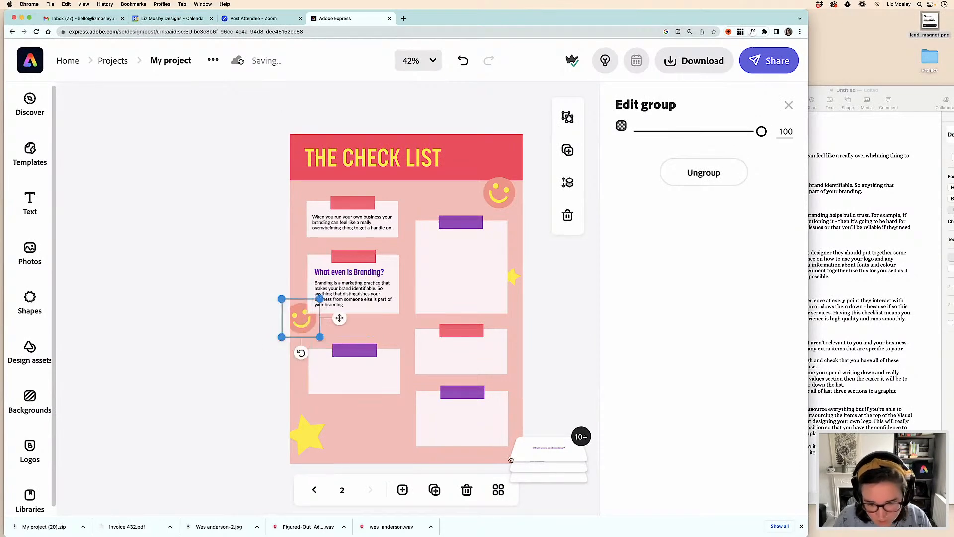
{"action": "left_click", "coordinate": [537, 475]}
{"action": "mouse_move", "coordinate": [550, 310]}
{"action": "left_mouse_down"}
{"action": "mouse_move", "coordinate": [550, 285]}
{"action": "mouse_move", "coordinate": [549, 387]}
{"action": "mouse_move", "coordinate": [556, 261]}
{"action": "mouse_move", "coordinate": [550, 388]}
{"action": "mouse_move", "coordinate": [554, 310]}
{"action": "left_mouse_up"}
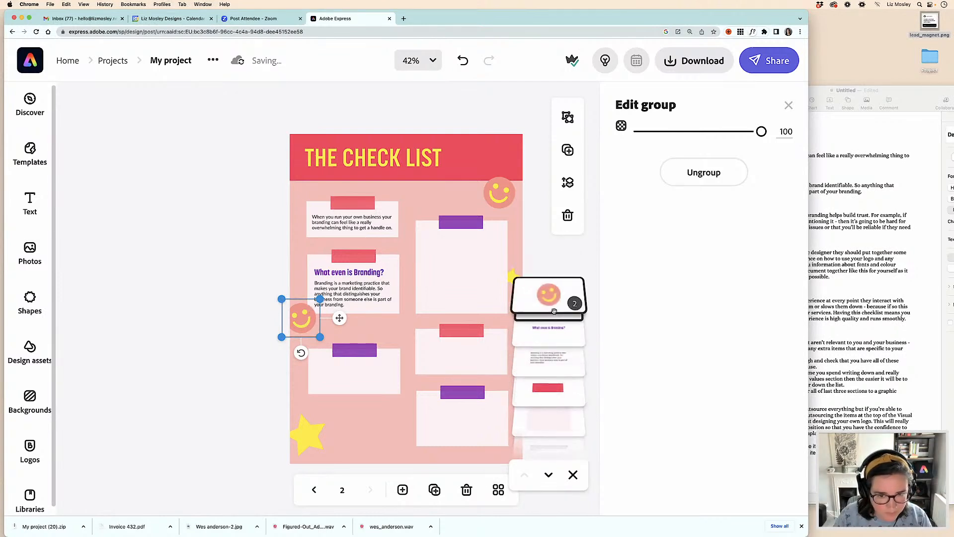
{"action": "left_click", "coordinate": [208, 307]}
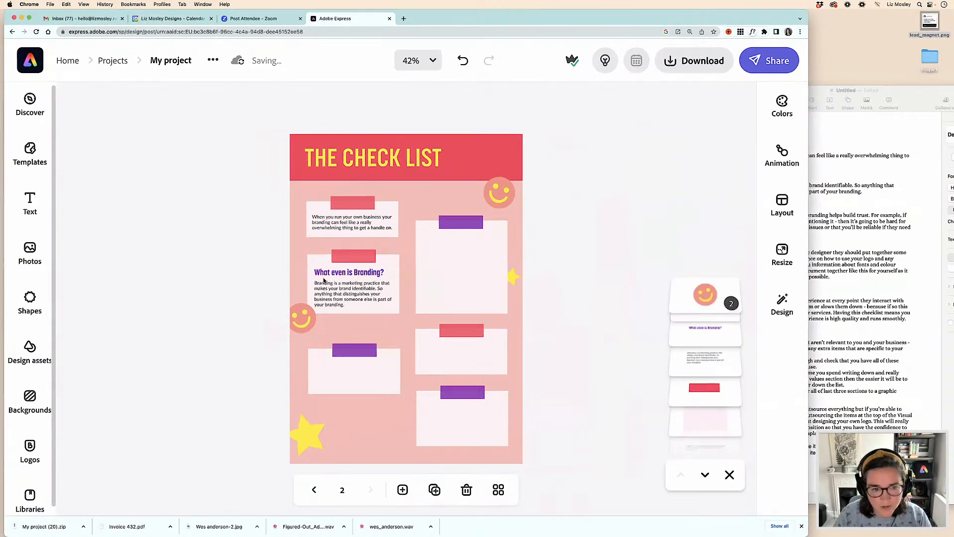
Move the purple-tabbed card up closer to the second card and extend it downward to overlap the large star.
{"action": "left_click", "coordinate": [355, 351]}
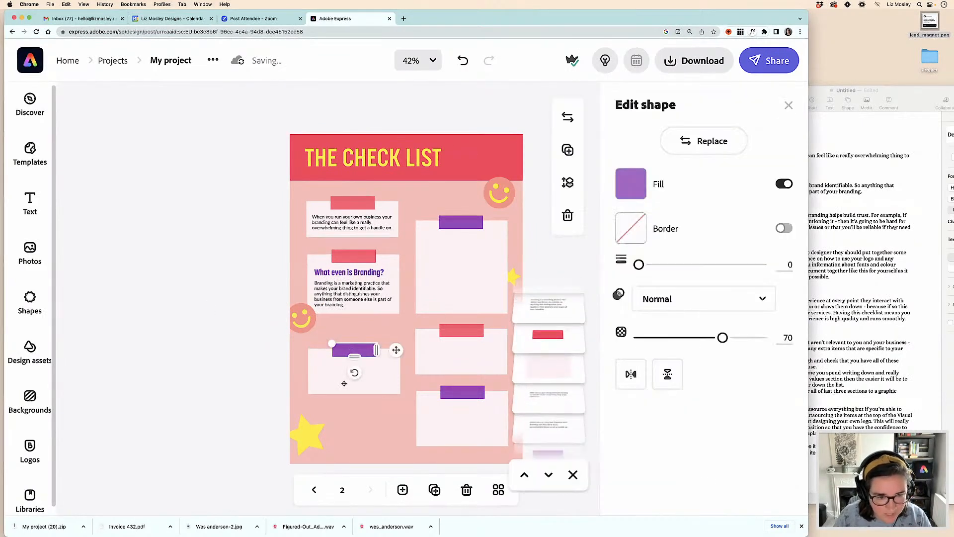
{"action": "left_click", "coordinate": [344, 372], "text": "shift"}
{"action": "left_click_drag", "start_coordinate": [344, 372], "coordinate": [344, 367]}
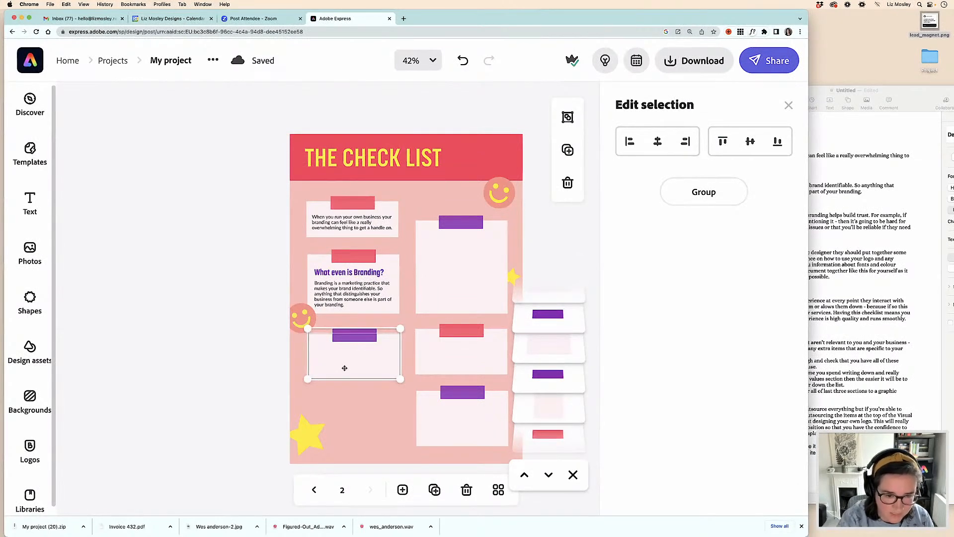
{"action": "left_click", "coordinate": [261, 380]}
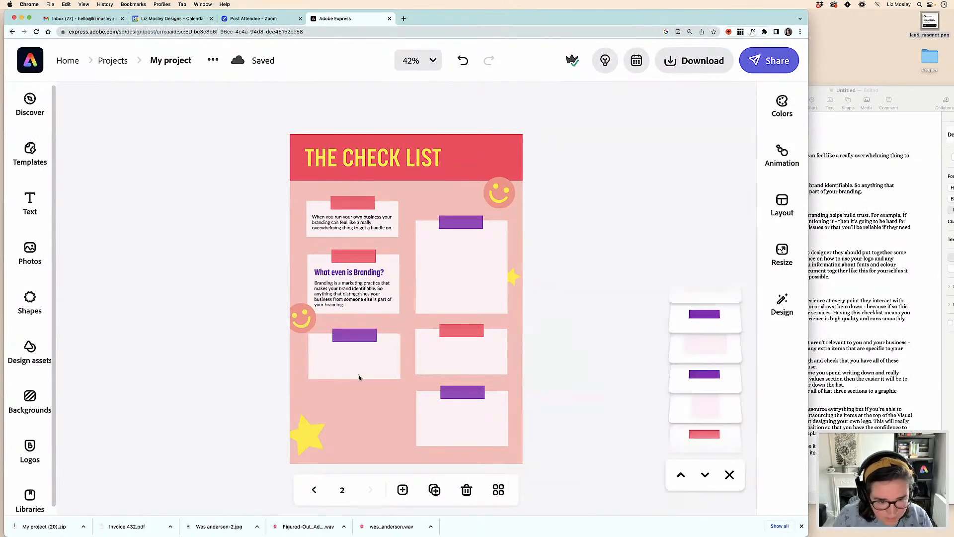
{"action": "left_click", "coordinate": [360, 376]}
{"action": "left_click_drag", "start_coordinate": [355, 379], "coordinate": [354, 437]}
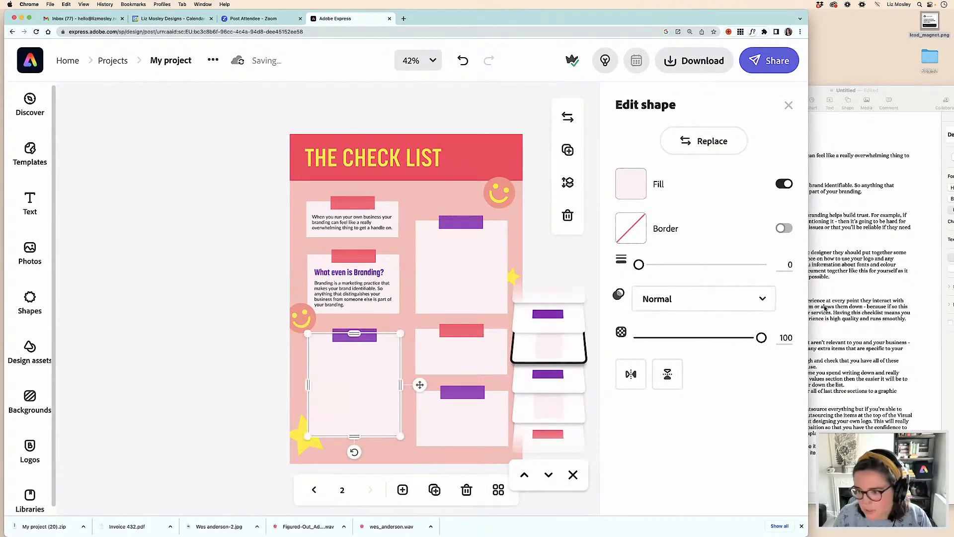
Duplicate the second card's heading and paragraph together into the purple-tabbed card below.
{"action": "left_click", "coordinate": [814, 242]}
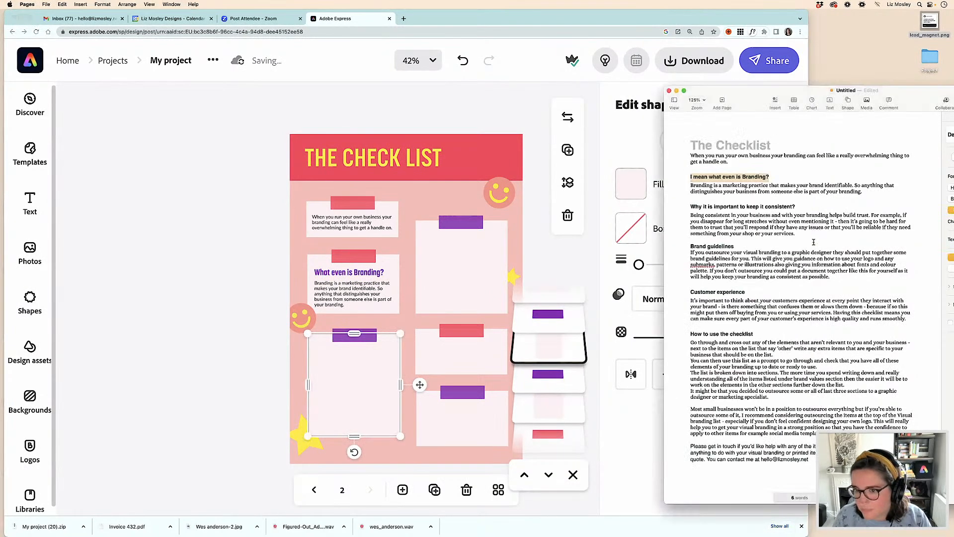
{"action": "left_click", "coordinate": [211, 299]}
{"action": "left_click", "coordinate": [343, 276]}
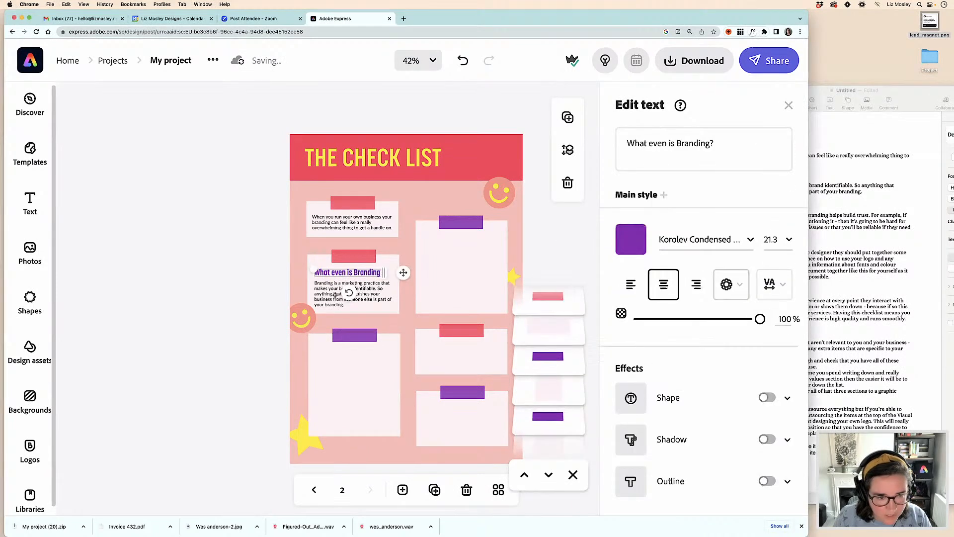
{"action": "left_click", "coordinate": [325, 298], "text": "shift"}
{"action": "left_click_drag", "start_coordinate": [327, 297], "coordinate": [338, 372]}
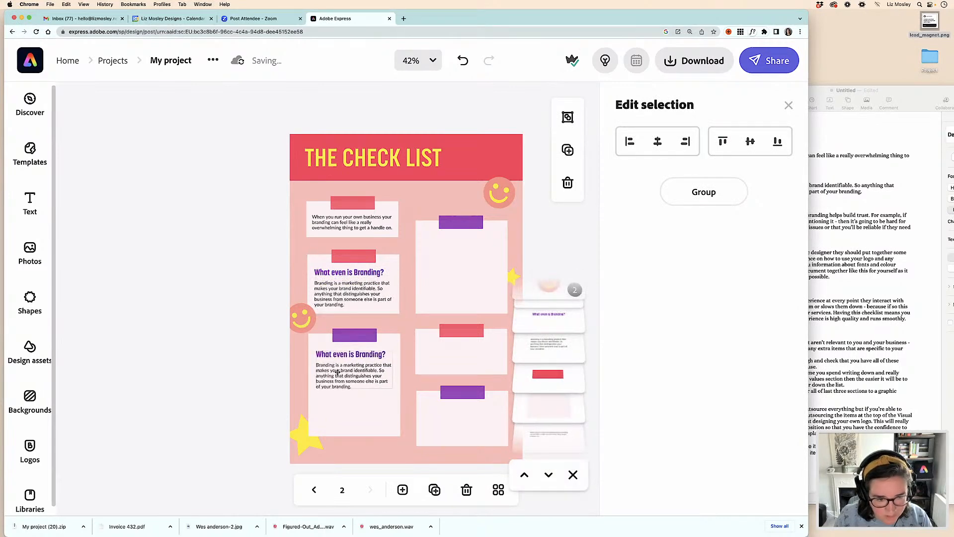
Colour the duplicated heading in the third card red, #FF3F57.
{"action": "left_click", "coordinate": [210, 337]}
{"action": "left_click", "coordinate": [397, 351]}
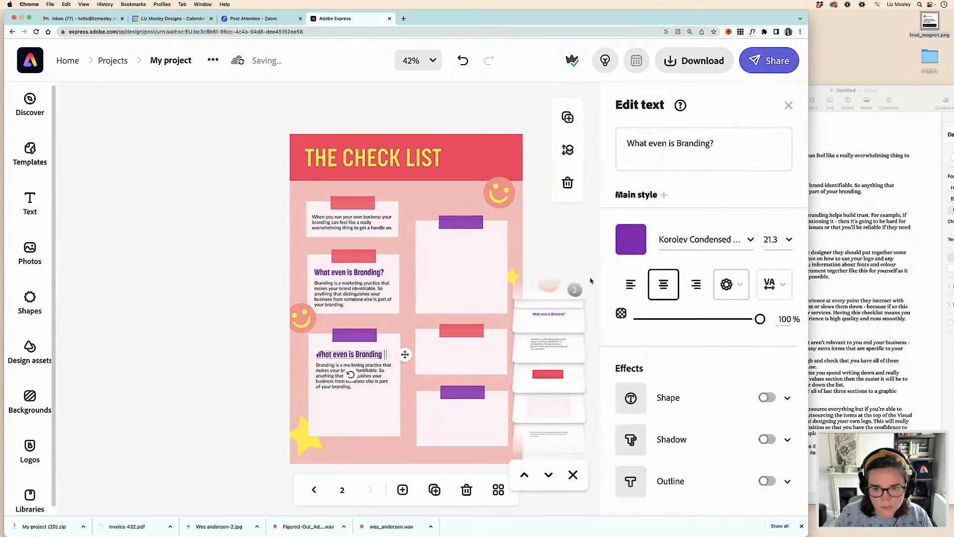
{"action": "left_click", "coordinate": [631, 239]}
{"action": "left_click", "coordinate": [519, 172]}
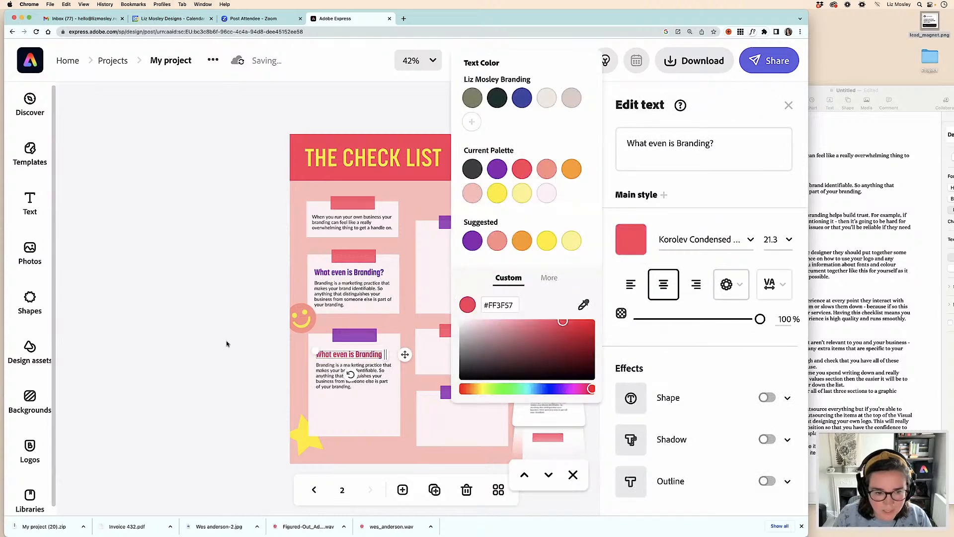
{"action": "left_click", "coordinate": [228, 343]}
Replace the third card's paragraph with the "Being consistent in your business…" text copied from the Pages document.
{"action": "left_click", "coordinate": [878, 311]}
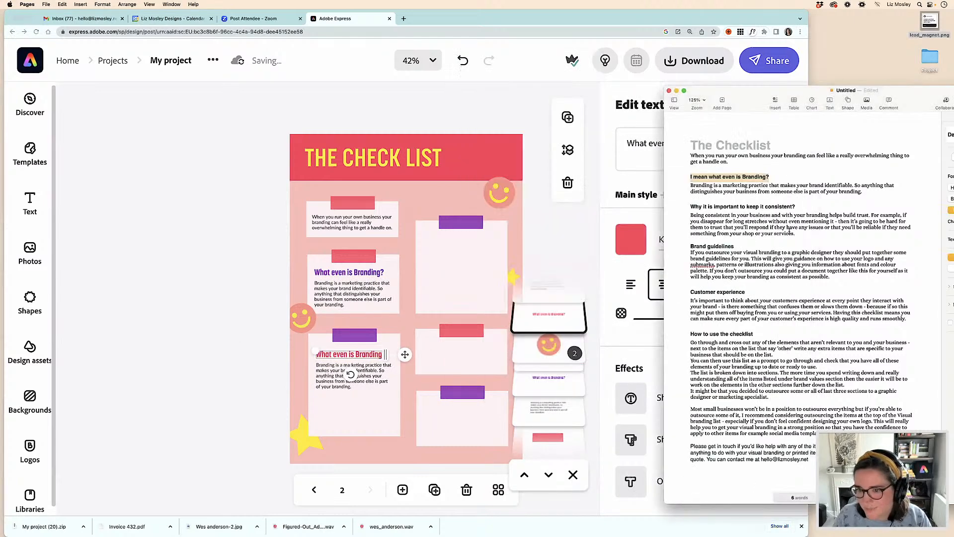
{"action": "left_click_drag", "start_coordinate": [798, 235], "coordinate": [692, 217]}
{"action": "key", "text": "super+c"}
{"action": "left_click", "coordinate": [205, 362]}
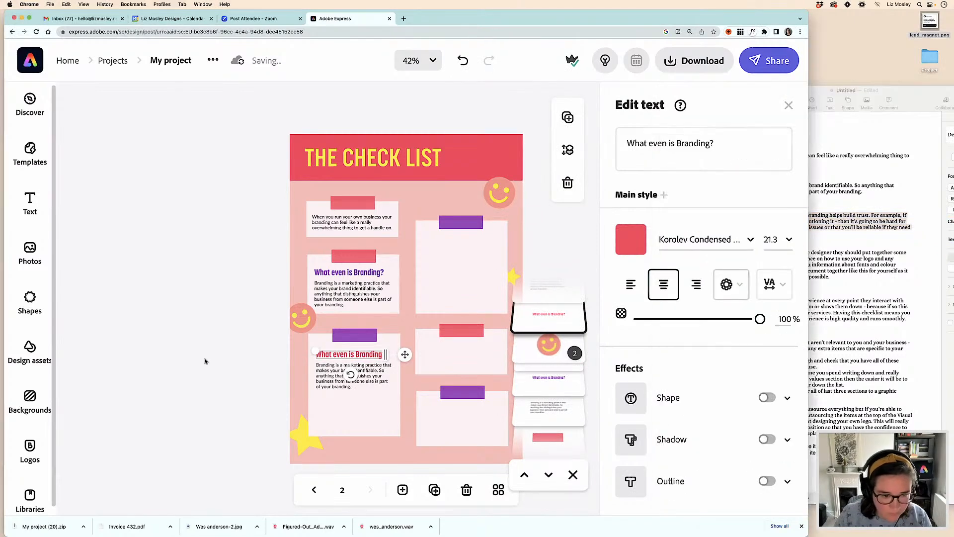
{"action": "left_click", "coordinate": [323, 378]}
{"action": "left_click", "coordinate": [672, 171]}
{"action": "key", "text": "super+a"}
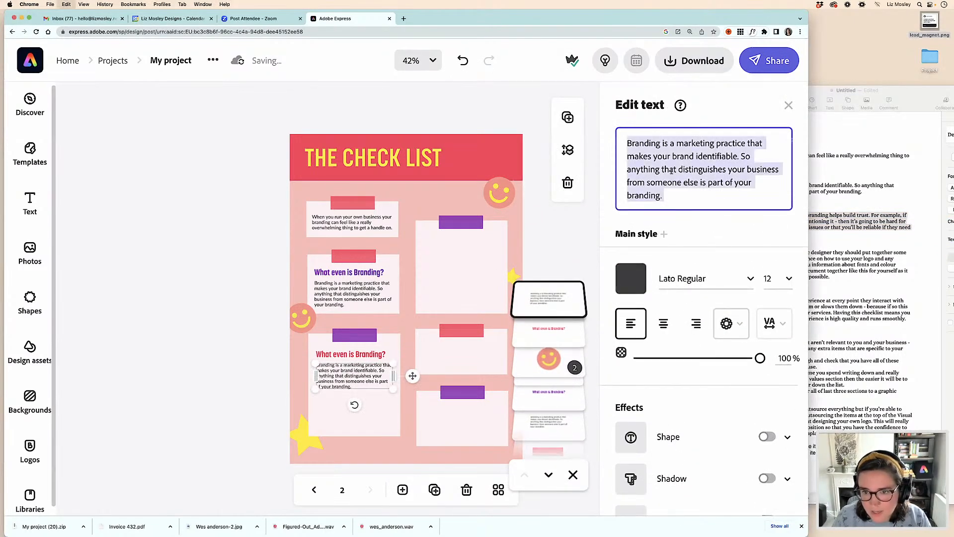
{"action": "key", "text": "super+v"}
Narrow the third card's paragraph box and nudge it to fit inside the card beneath the heading.
{"action": "left_click_drag", "start_coordinate": [398, 387], "coordinate": [363, 391]}
{"action": "key", "text": "Left"}
{"action": "key", "text": "Left"}
{"action": "key", "text": "Left"}
{"action": "key", "text": "Left"}
{"action": "key", "text": "Down"}
{"action": "key", "text": "Down"}
{"action": "key", "text": "Down"}
{"action": "key", "text": "Down"}
{"action": "key", "text": "Down"}
{"action": "key", "text": "Down"}
{"action": "key", "text": "Down"}
{"action": "left_click_drag", "start_coordinate": [396, 386], "coordinate": [389, 388]}
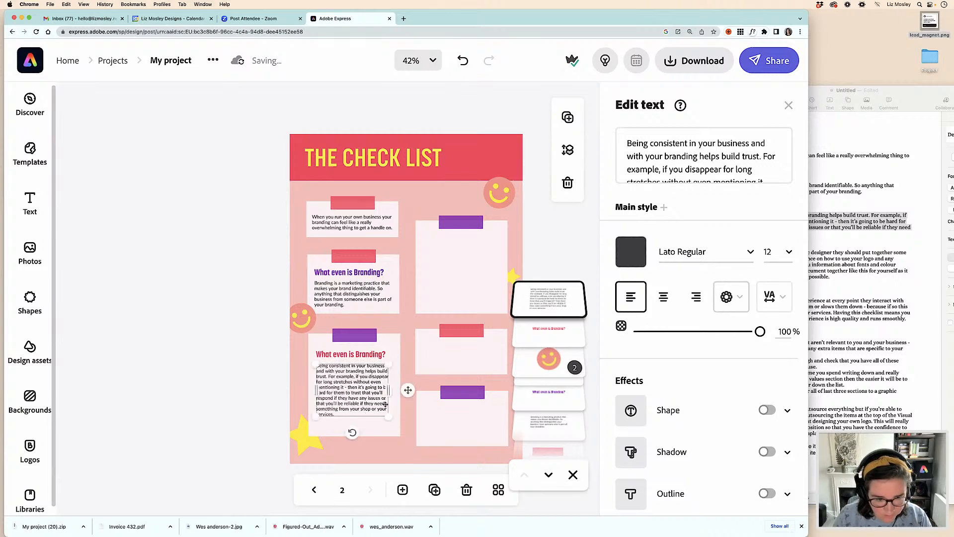
Replace the third card's heading with "Why it is important to keep it consistent?" copied from the Pages document.
{"action": "left_click", "coordinate": [365, 355]}
{"action": "left_click", "coordinate": [892, 251]}
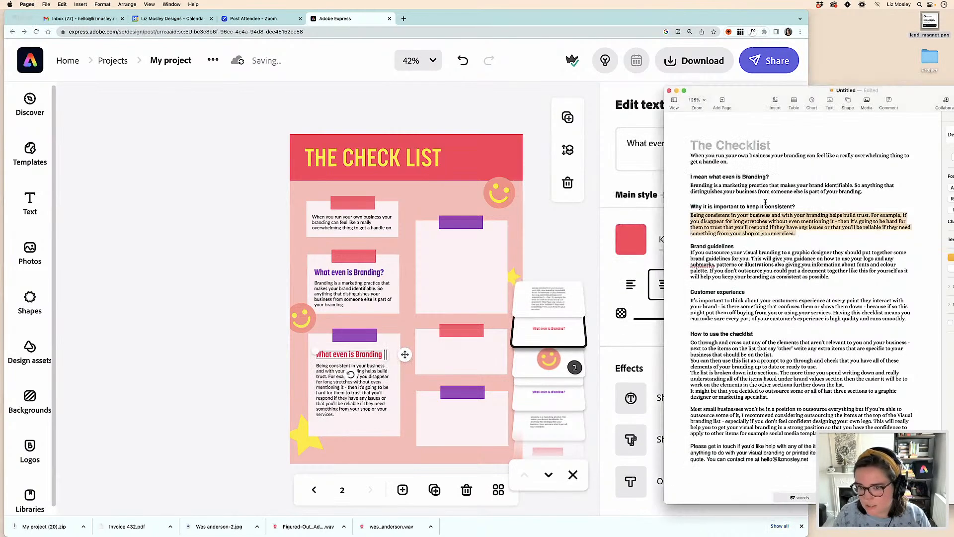
{"action": "left_click_drag", "start_coordinate": [800, 204], "coordinate": [690, 206]}
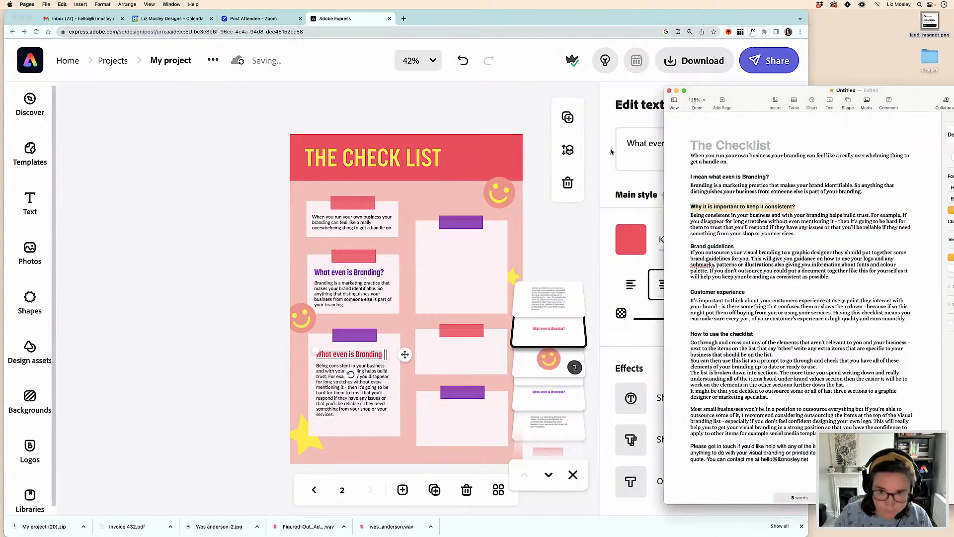
{"action": "left_click", "coordinate": [635, 161]}
{"action": "key", "text": "super+a"}
{"action": "key", "text": "super+v"}
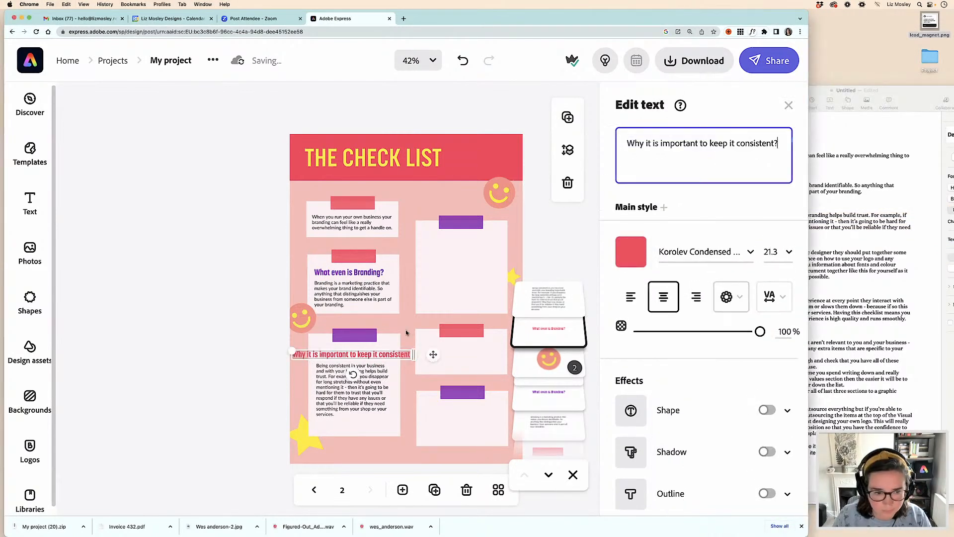
Narrow the third card's heading so it wraps onto two lines within the card, and left-align it.
{"action": "left_click_drag", "start_coordinate": [293, 352], "coordinate": [330, 349]}
{"action": "left_click_drag", "start_coordinate": [414, 355], "coordinate": [385, 352]}
{"action": "left_click", "coordinate": [631, 284]}
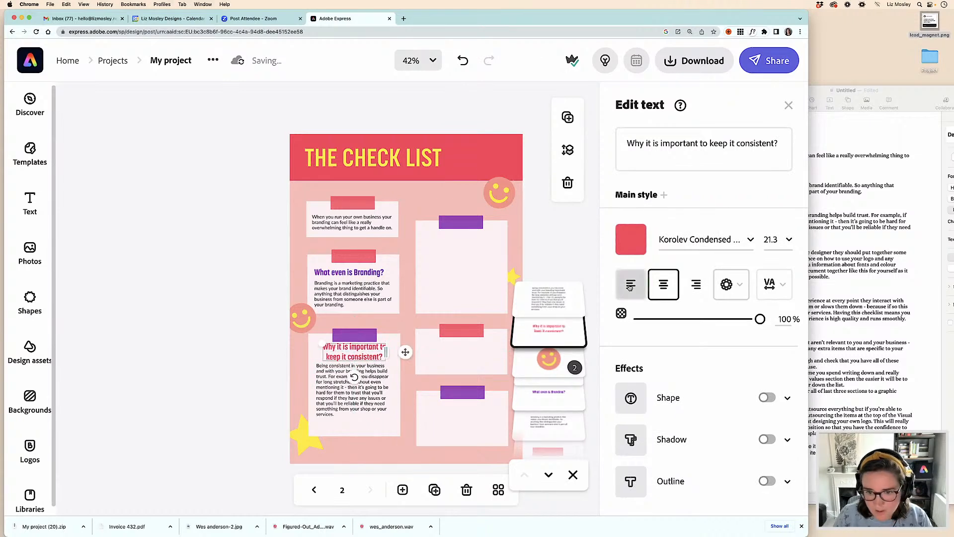
Move the third card's paragraph down to leave space below the two-line heading.
{"action": "left_click_drag", "start_coordinate": [328, 381], "coordinate": [347, 393]}
{"action": "key", "text": "Left"}
{"action": "key", "text": "Left"}
{"action": "key", "text": "Left"}
{"action": "key", "text": "Left"}
{"action": "key", "text": "Left"}
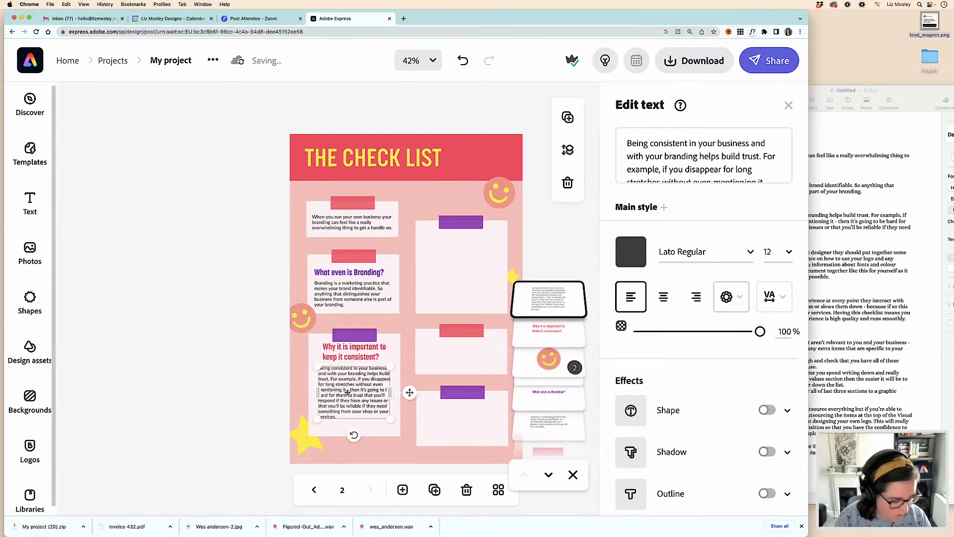
{"action": "key", "text": "Down"}
{"action": "key", "text": "Down"}
{"action": "key", "text": "Down"}
{"action": "key", "text": "Down"}
{"action": "key", "text": "Down"}
{"action": "key", "text": "Down"}
{"action": "key", "text": "Down"}
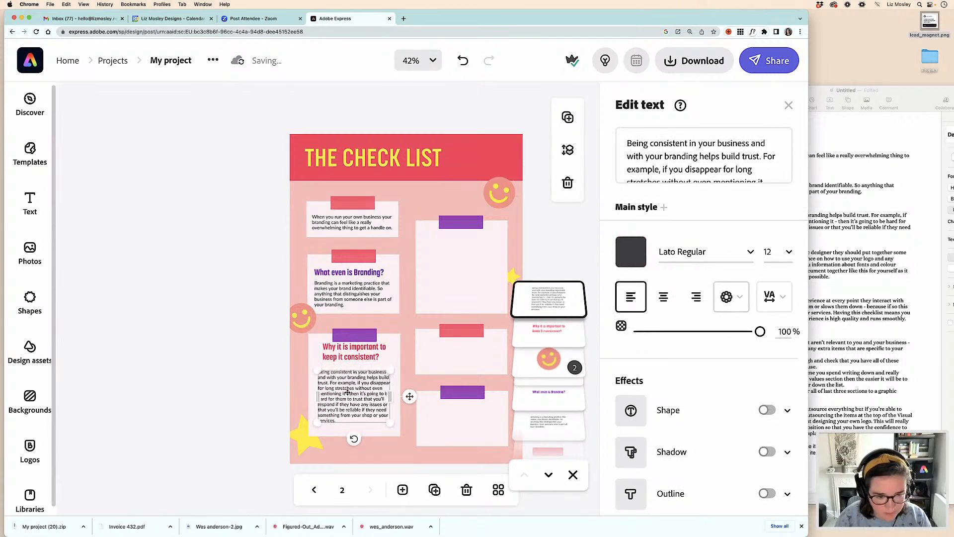
Align the third card's heading with the paragraph's left edge and lower it clear of the purple tab.
{"action": "left_click", "coordinate": [360, 355]}
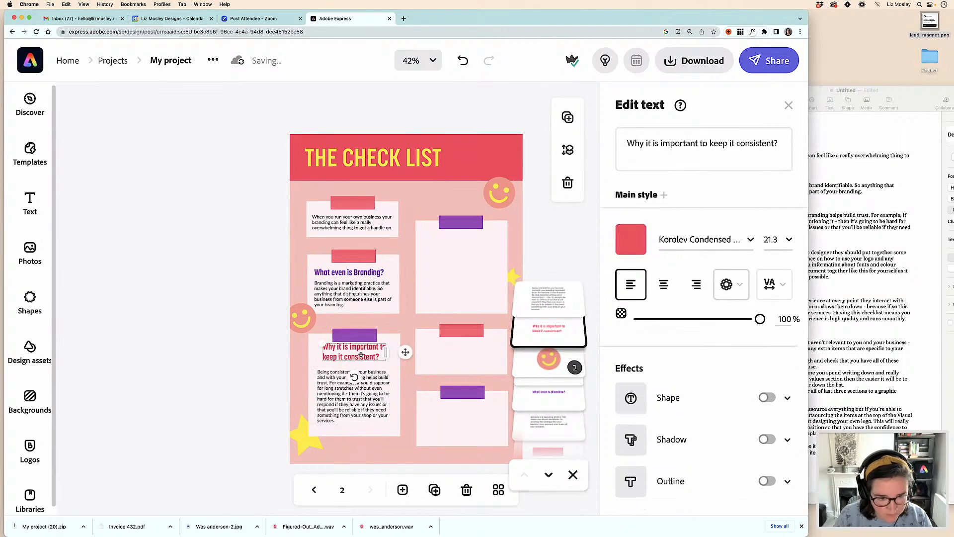
{"action": "key", "text": "shift+Left"}
{"action": "key", "text": "shift+Left"}
{"action": "key", "text": "shift+Left"}
{"action": "key", "text": "shift+Left"}
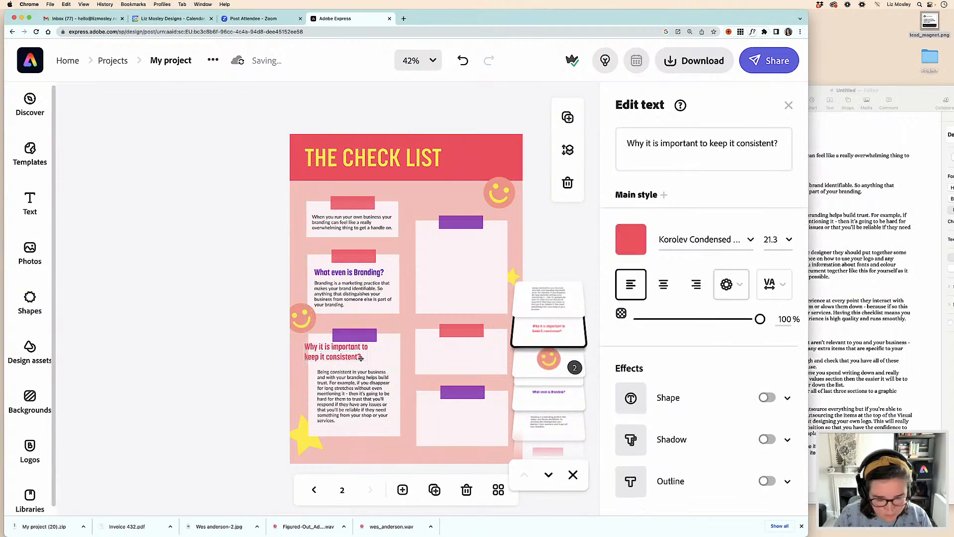
{"action": "key", "text": "Right"}
{"action": "key", "text": "Right"}
{"action": "key", "text": "Right"}
{"action": "key", "text": "Right"}
{"action": "key", "text": "Right"}
{"action": "key", "text": "Right"}
{"action": "key", "text": "Right"}
{"action": "key", "text": "Right"}
{"action": "key", "text": "Right"}
{"action": "key", "text": "Right"}
{"action": "key", "text": "Right"}
{"action": "key", "text": "Right"}
{"action": "key", "text": "Right"}
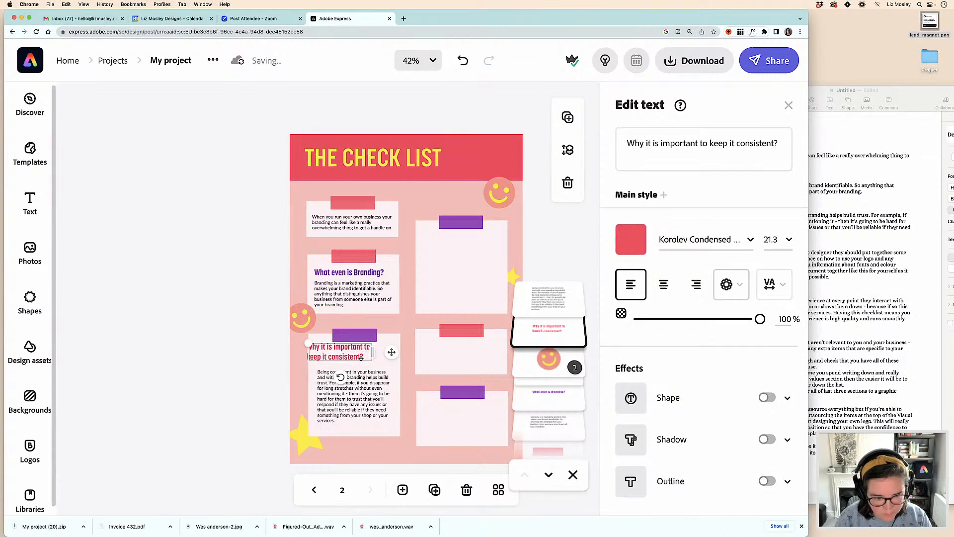
{"action": "key", "text": "Right"}
{"action": "key", "text": "Right"}
{"action": "key", "text": "Right"}
{"action": "key", "text": "Right"}
{"action": "key", "text": "Right"}
{"action": "key", "text": "Right"}
{"action": "key", "text": "Right"}
{"action": "key", "text": "Right"}
{"action": "key", "text": "Right"}
{"action": "key", "text": "Right"}
{"action": "key", "text": "Right"}
{"action": "key", "text": "Right"}
{"action": "key", "text": "Right"}
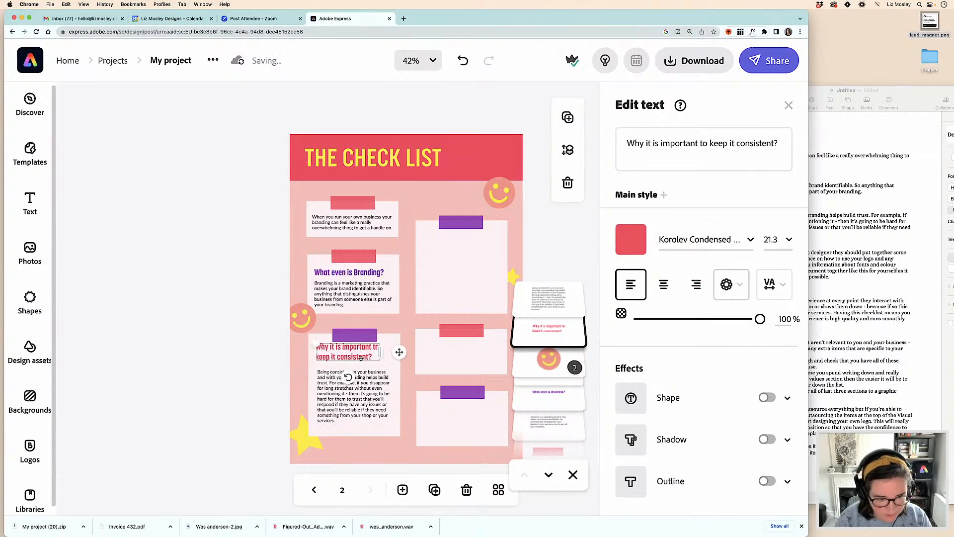
{"action": "key", "text": "Right"}
{"action": "key", "text": "Right"}
{"action": "key", "text": "Down"}
{"action": "key", "text": "Down"}
{"action": "key", "text": "Down"}
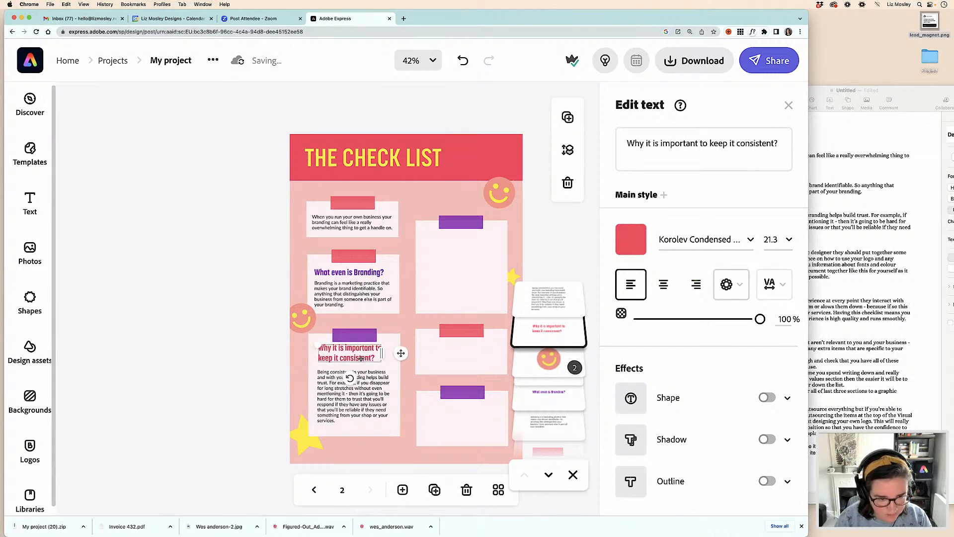
{"action": "key", "text": "Down"}
{"action": "key", "text": "Down"}
{"action": "key", "text": "Down"}
{"action": "key", "text": "Down"}
{"action": "key", "text": "Down"}
{"action": "key", "text": "Down"}
{"action": "key", "text": "Down"}
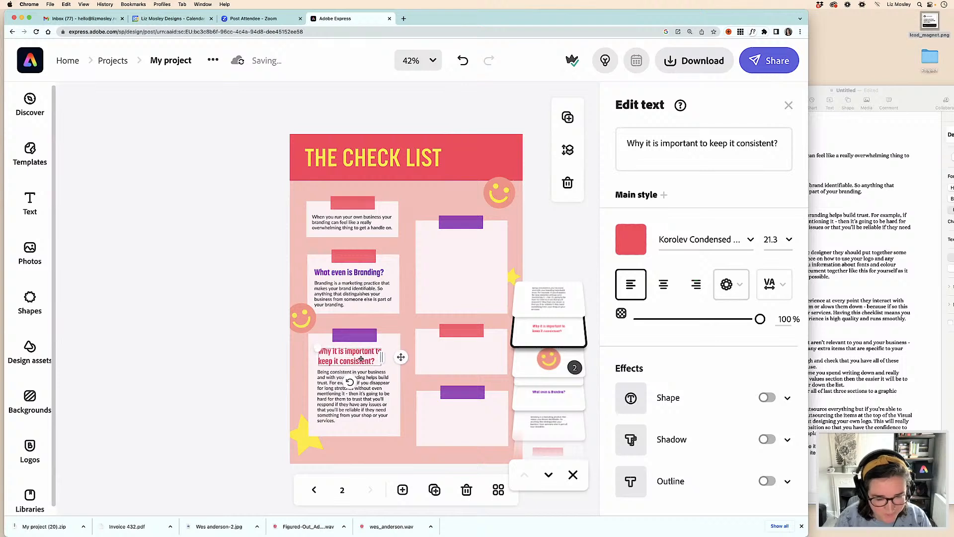
{"action": "key", "text": "Down"}
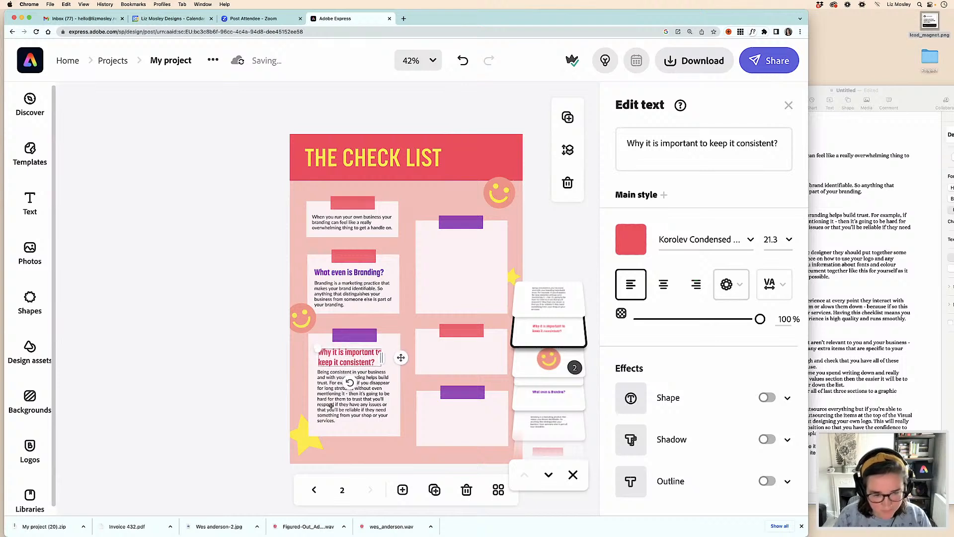
Nudge the third card's paragraph slightly further down to widen the gap below its heading.
{"action": "left_click", "coordinate": [330, 405]}
{"action": "key", "text": "Down"}
{"action": "key", "text": "Down"}
{"action": "key", "text": "Down"}
{"action": "key", "text": "Down"}
{"action": "key", "text": "Down"}
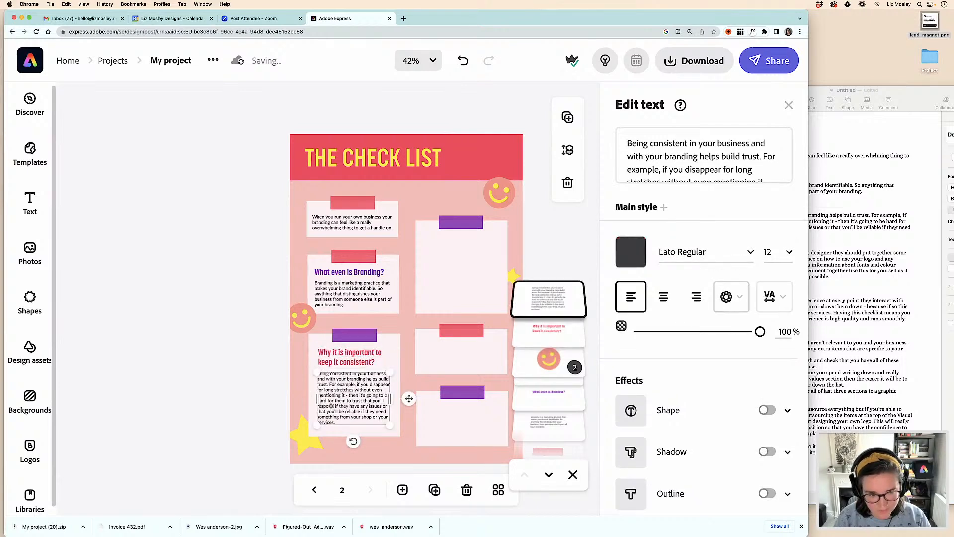
{"action": "key", "text": "Down"}
{"action": "key", "text": "Down"}
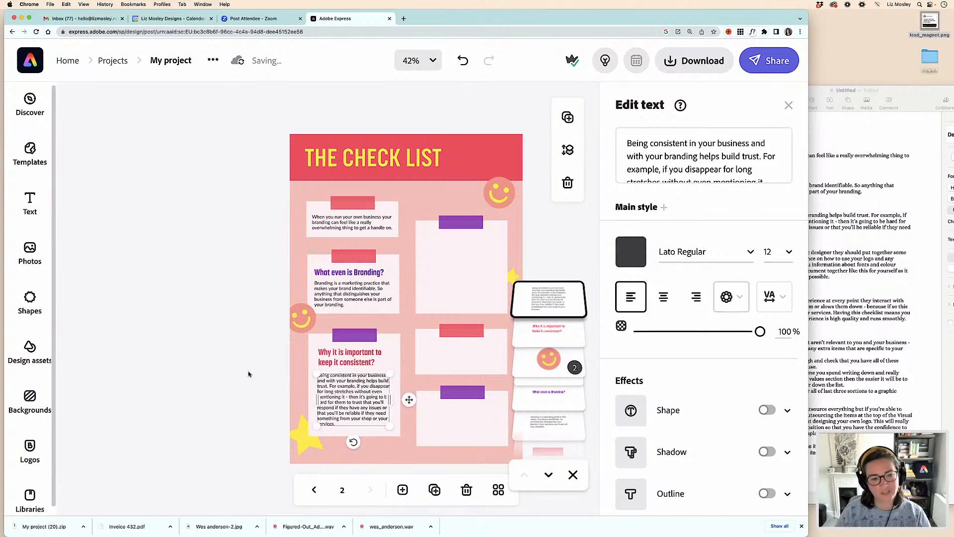
{"action": "left_click", "coordinate": [246, 368]}
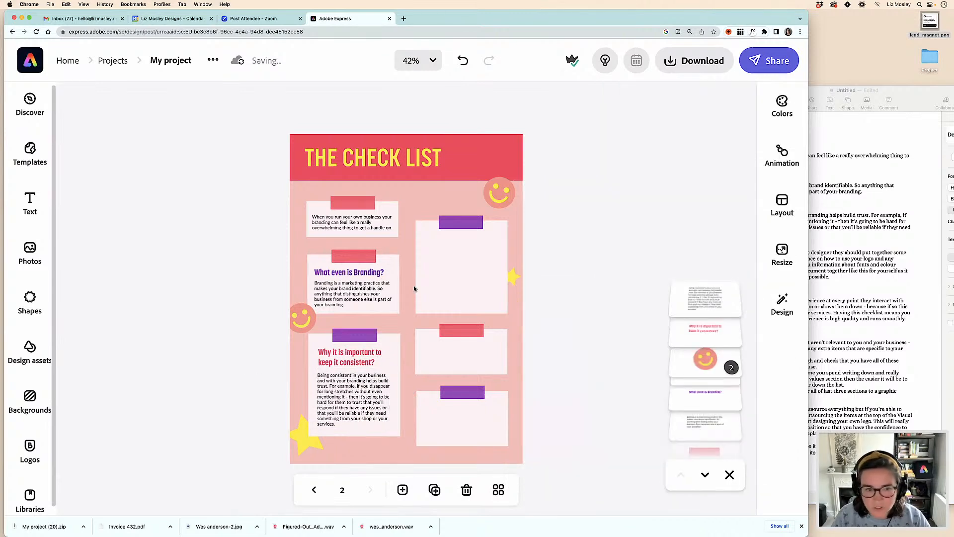
Duplicate the third card's heading and paragraph together into the large purple-tabbed card in the page's second column.
{"action": "left_click", "coordinate": [337, 371]}
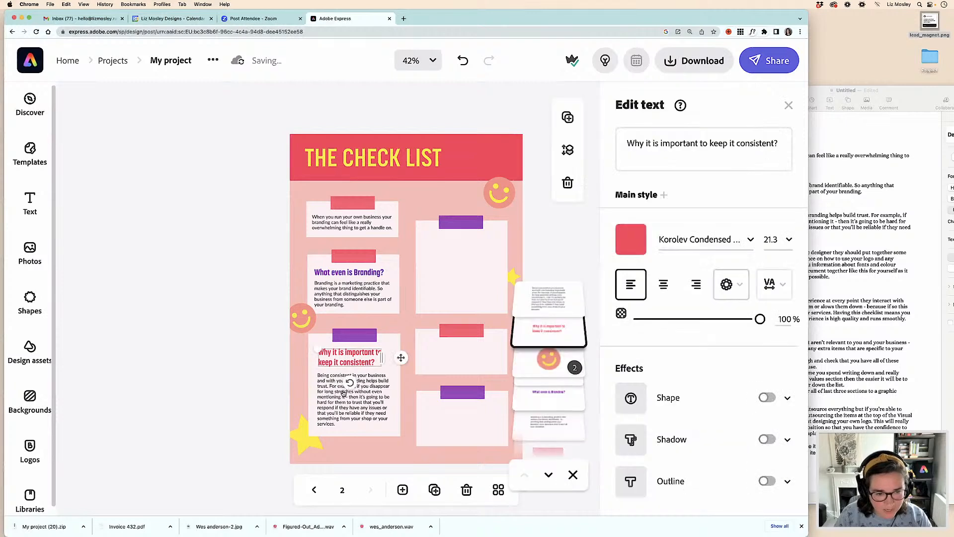
{"action": "left_click", "coordinate": [328, 397], "text": "shift"}
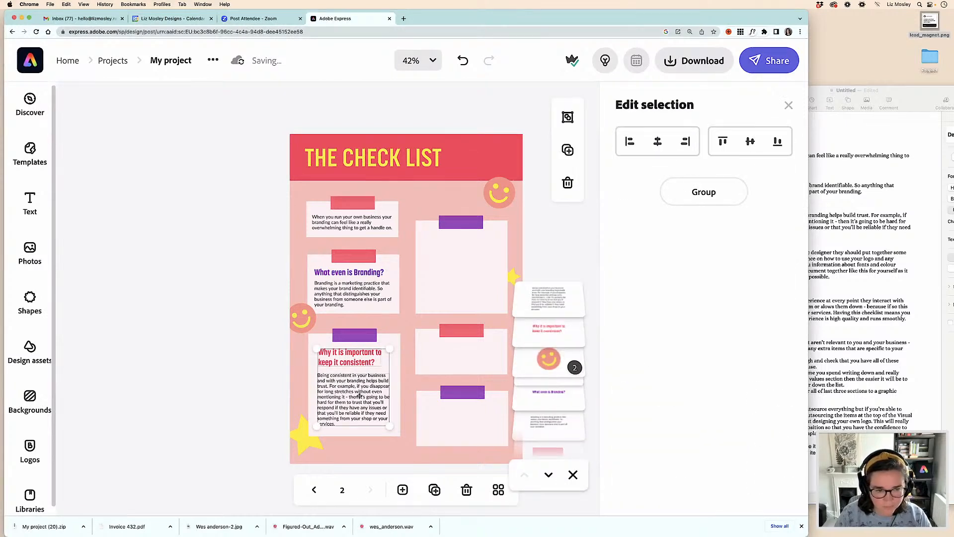
{"action": "key", "text": "super+c"}
{"action": "key", "text": "super+v"}
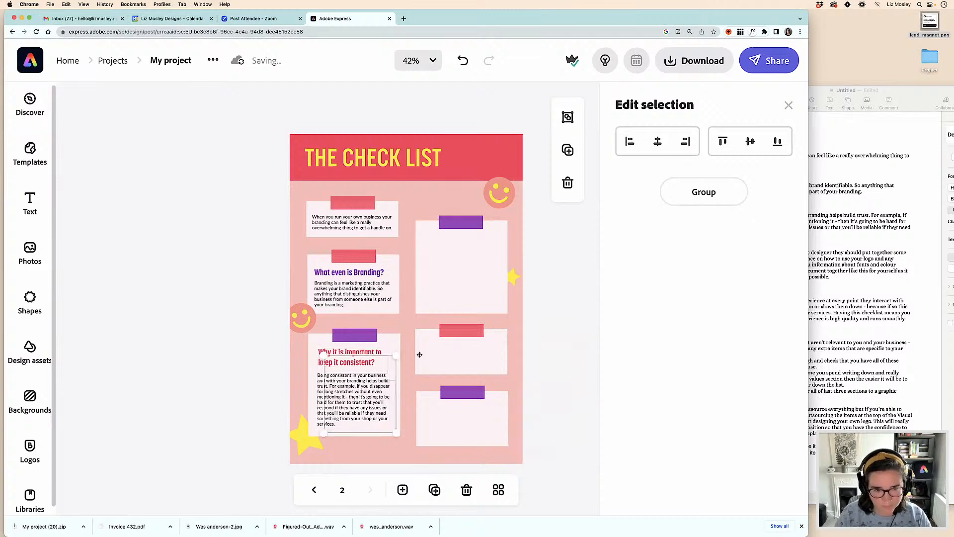
{"action": "left_click_drag", "start_coordinate": [346, 392], "coordinate": [455, 282]}
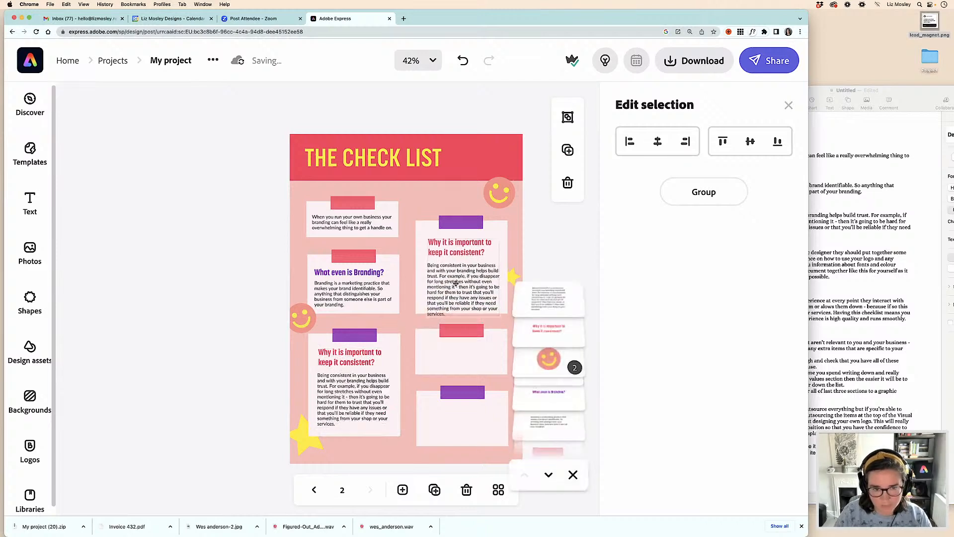
{"action": "left_click", "coordinate": [849, 288]}
{"action": "left_click", "coordinate": [468, 275]}
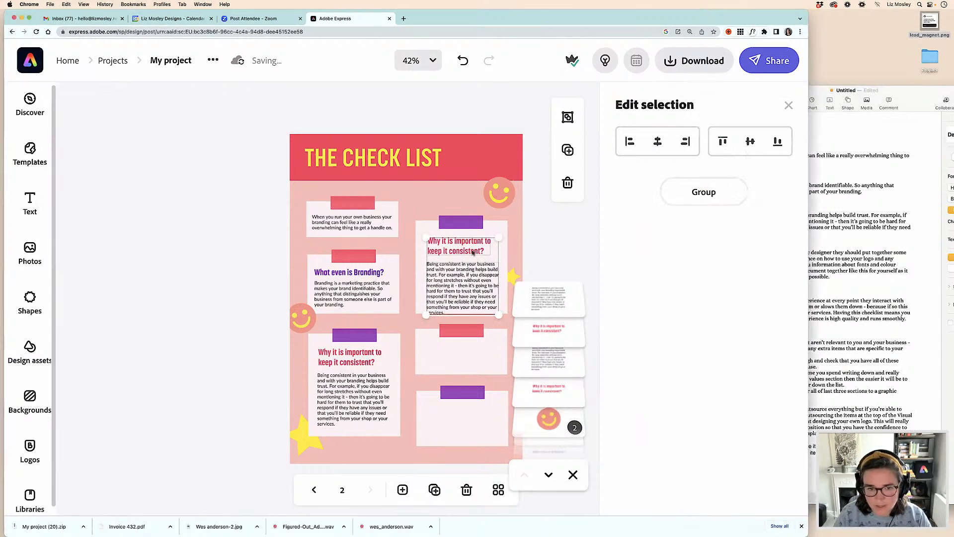
Change the duplicated heading in the second column's large card to "Brand guidelines".
{"action": "left_click", "coordinate": [523, 260]}
{"action": "left_click", "coordinate": [473, 249]}
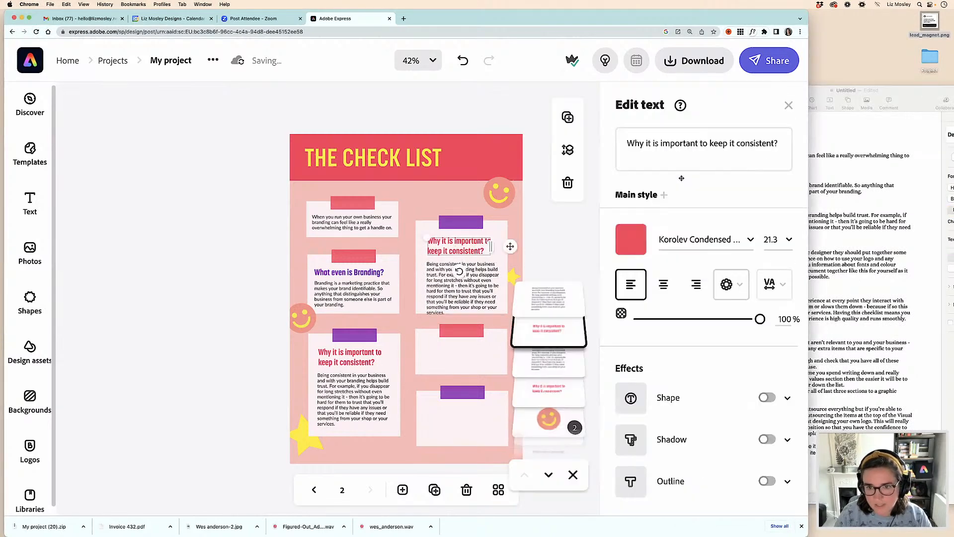
{"action": "left_click", "coordinate": [673, 155]}
{"action": "key", "text": "super+a"}
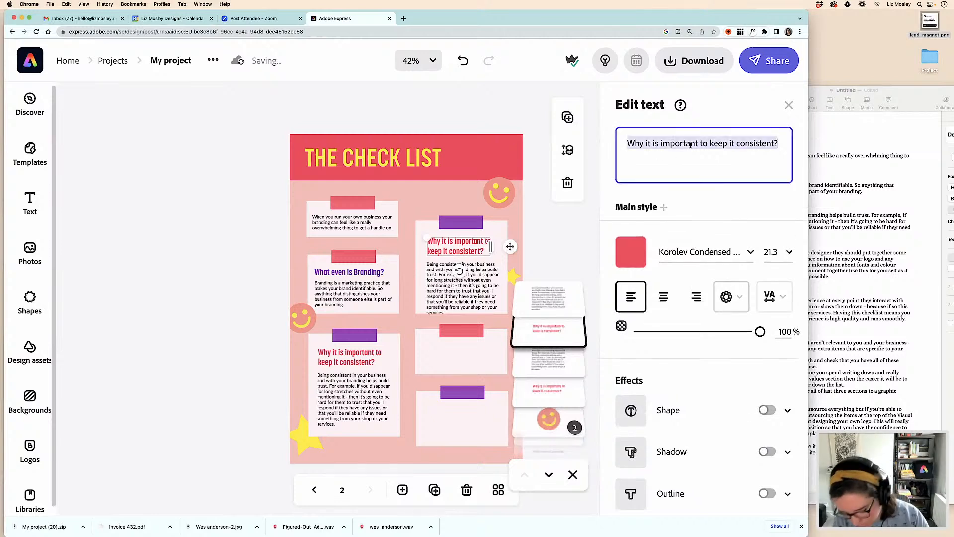
{"action": "type", "text": "Brand"}
{"action": "key", "text": "BackSpace"}
{"action": "key", "text": "BackSpace"}
{"action": "key", "text": "BackSpace"}
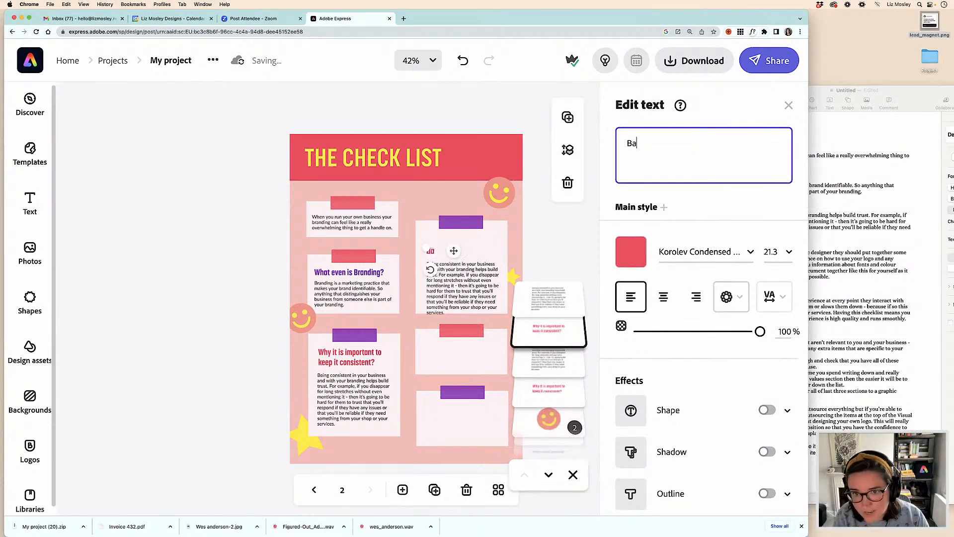
{"action": "type", "text": "rand guidelines"}
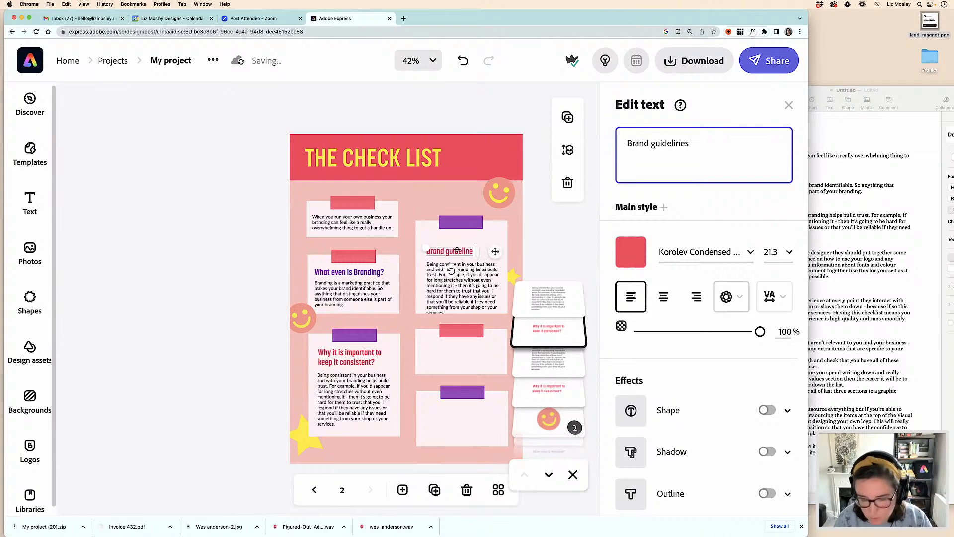
{"action": "key", "text": "super+a"}
{"action": "left_click", "coordinate": [167, 253]}
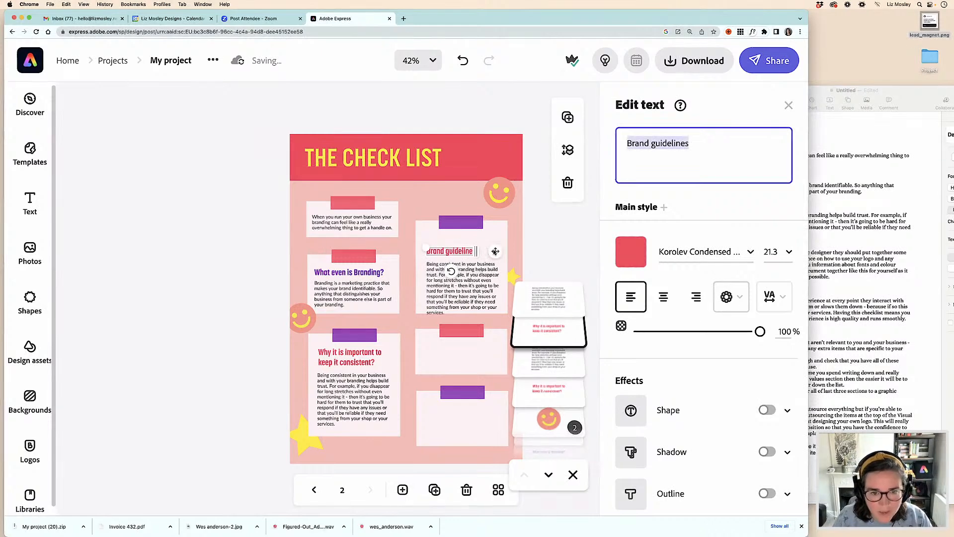
Move the Brand guidelines heading up beneath the purple tab and bring its paragraph up close below it.
{"action": "left_click", "coordinate": [456, 252]}
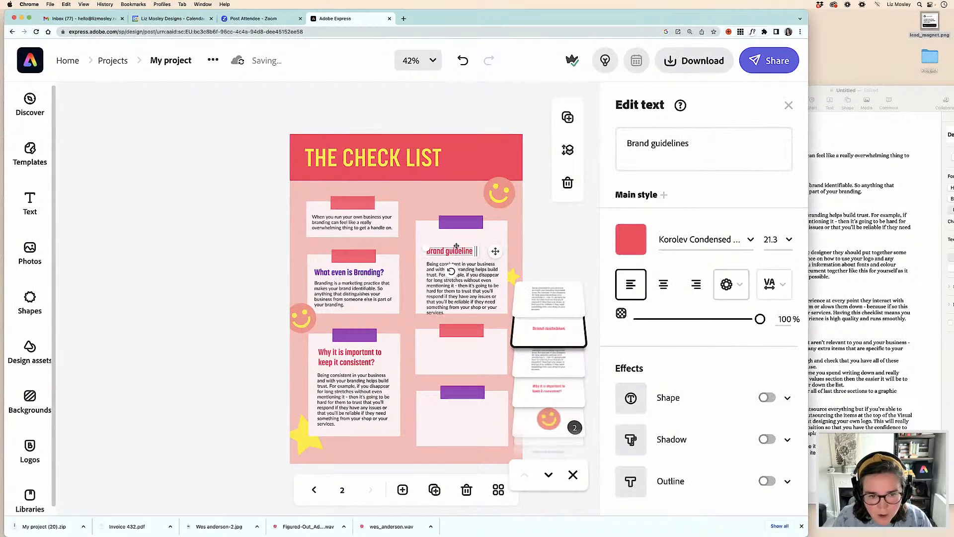
{"action": "left_click_drag", "start_coordinate": [456, 247], "coordinate": [456, 236]}
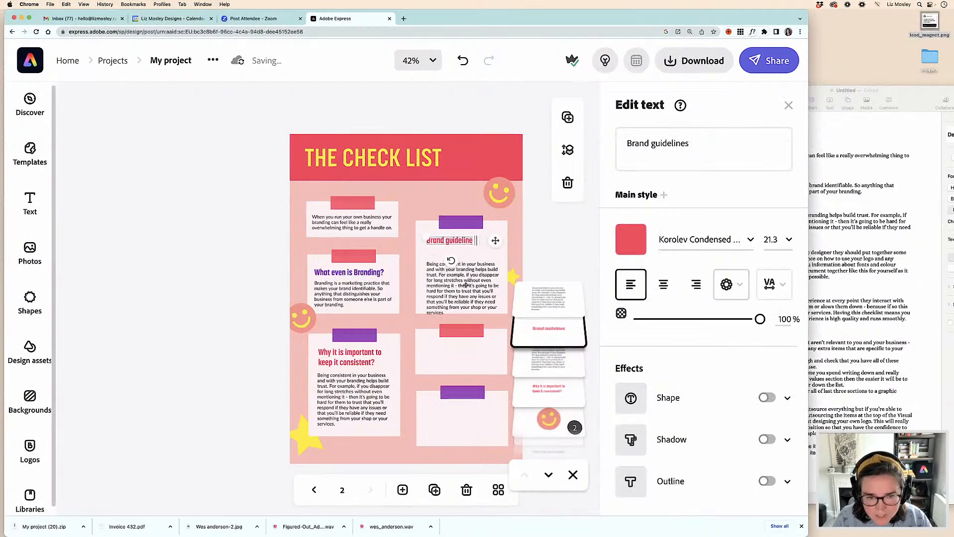
{"action": "left_click", "coordinate": [456, 292]}
{"action": "left_click_drag", "start_coordinate": [456, 292], "coordinate": [456, 281]}
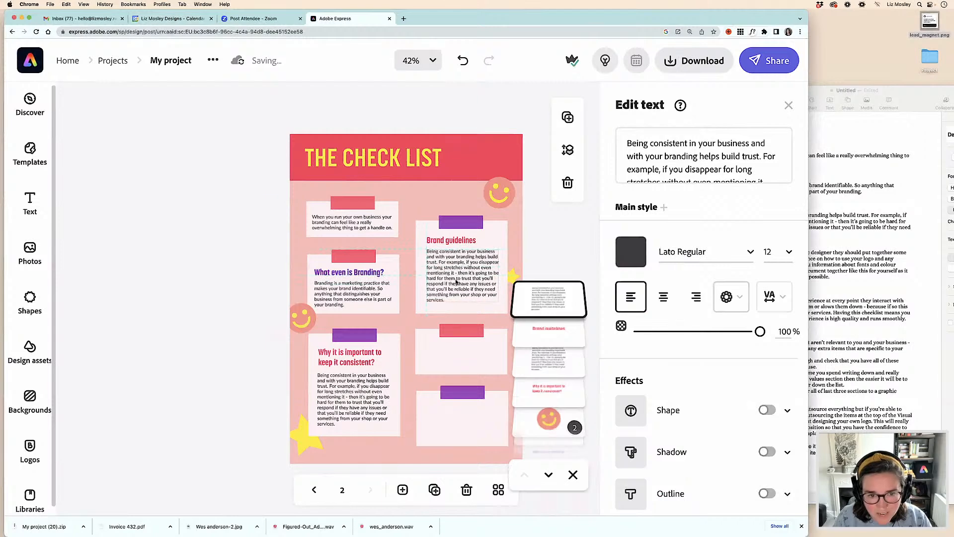
Replace the Brand guidelines card's paragraph with the matching text from the Pages document and nudge it slightly down below the heading.
{"action": "left_click", "coordinate": [893, 237]}
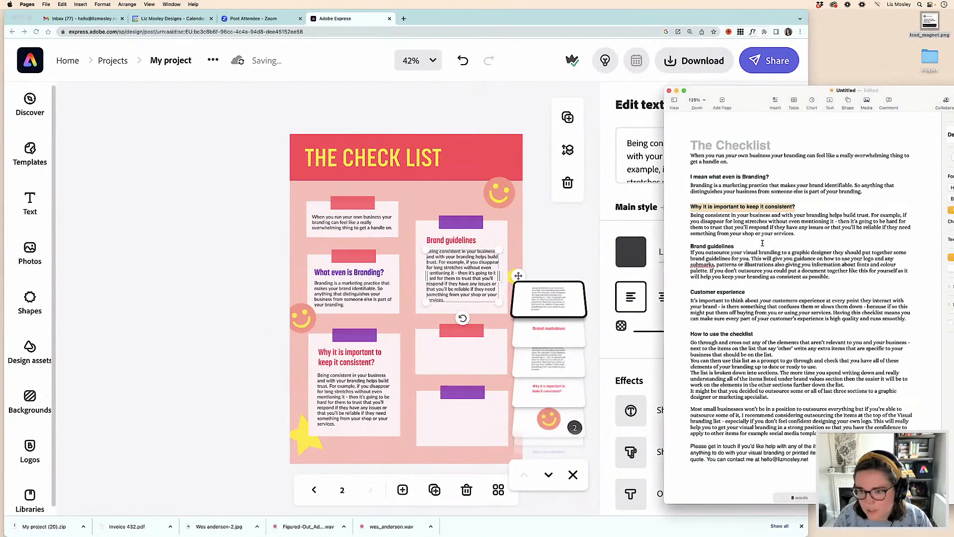
{"action": "left_click_drag", "start_coordinate": [842, 276], "coordinate": [687, 254]}
{"action": "left_click", "coordinate": [232, 266]}
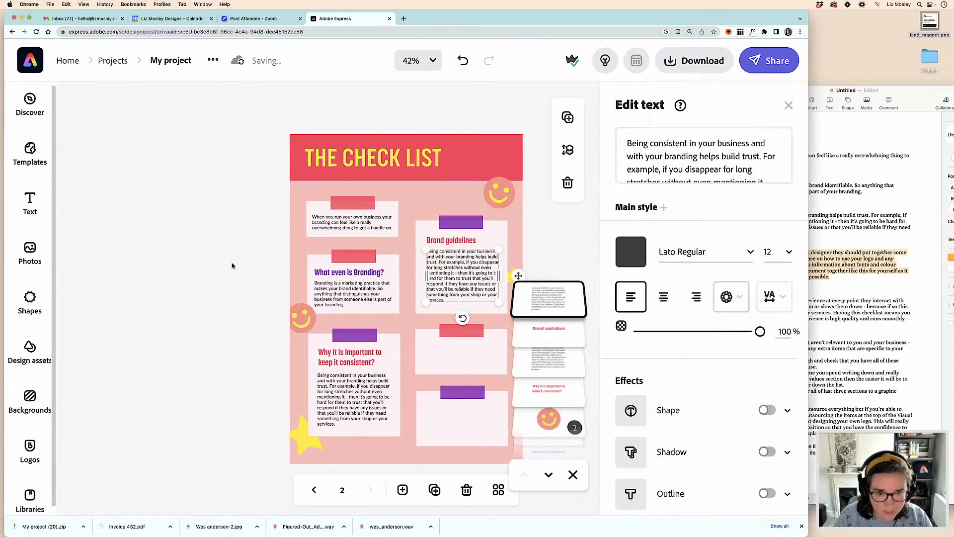
{"action": "left_click", "coordinate": [665, 174]}
{"action": "key", "text": "super+a"}
{"action": "key", "text": "super+v"}
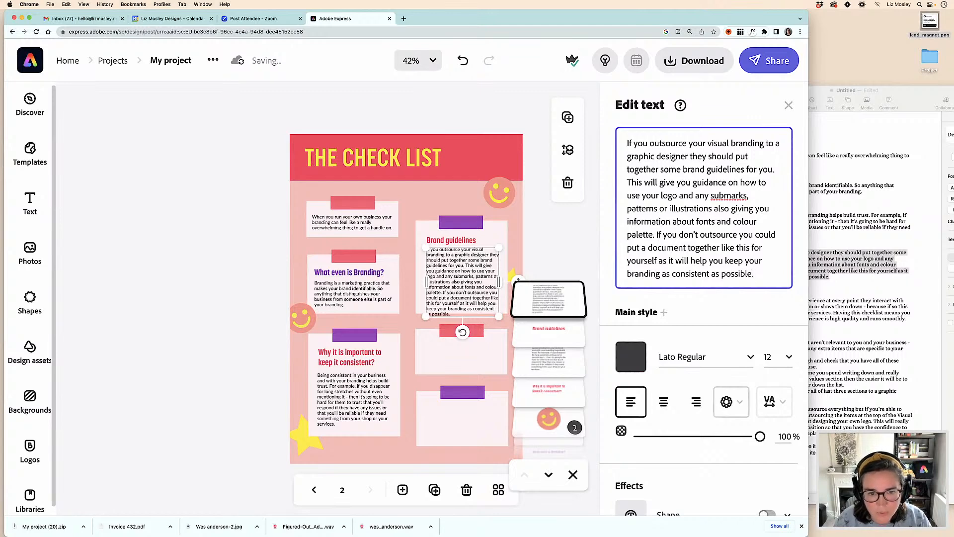
{"action": "left_click", "coordinate": [409, 281]}
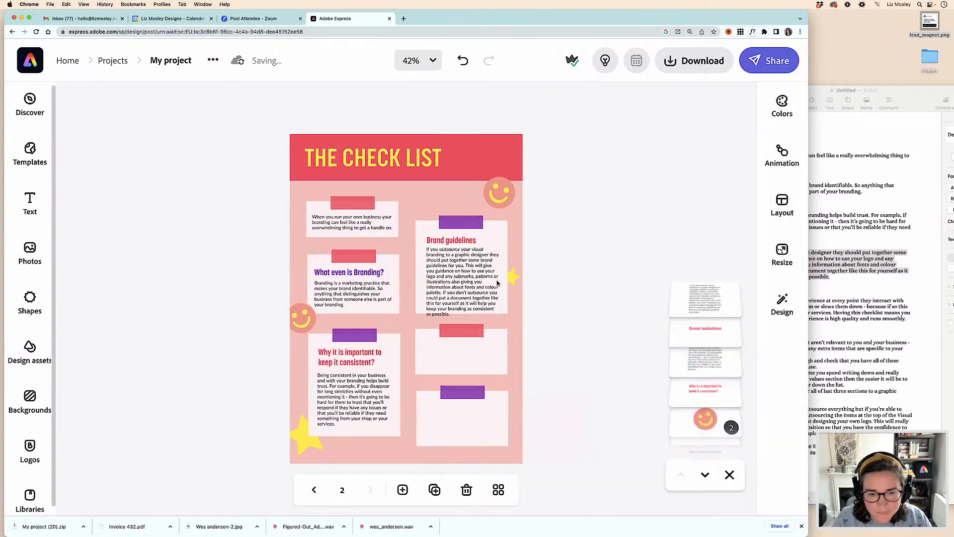
{"action": "left_click", "coordinate": [472, 289]}
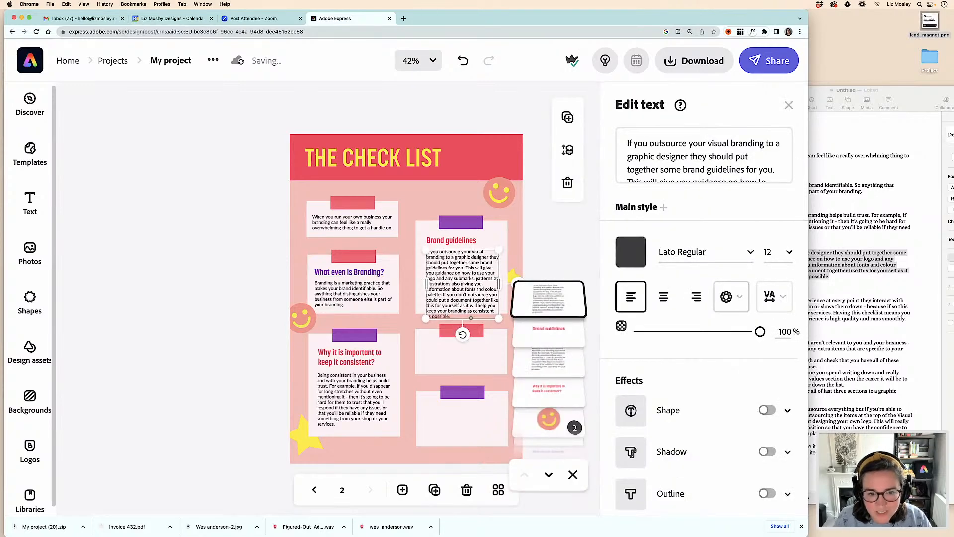
Move the two empty cards in the second column down together with their purple and red tabs to make room above.
{"action": "left_click", "coordinate": [447, 395]}
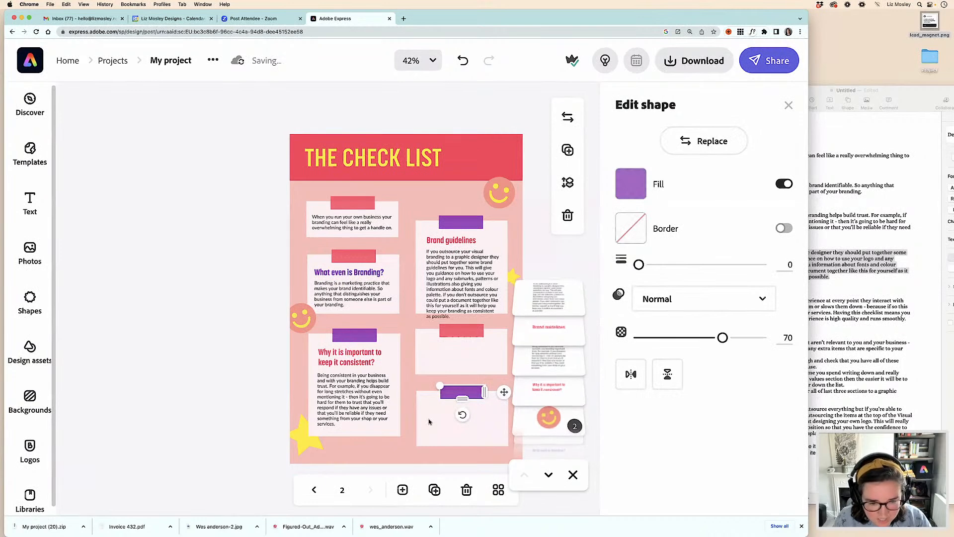
{"action": "left_click", "coordinate": [428, 422], "text": "shift"}
{"action": "left_click_drag", "start_coordinate": [448, 413], "coordinate": [449, 421]}
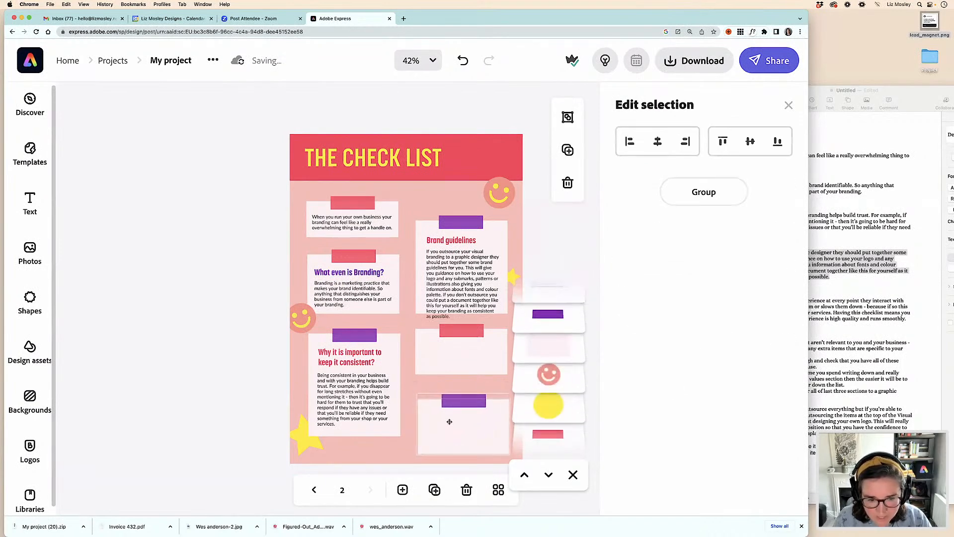
{"action": "left_click", "coordinate": [462, 331]}
{"action": "left_click", "coordinate": [436, 355], "text": "shift"}
{"action": "left_click_drag", "start_coordinate": [436, 356], "coordinate": [439, 368]}
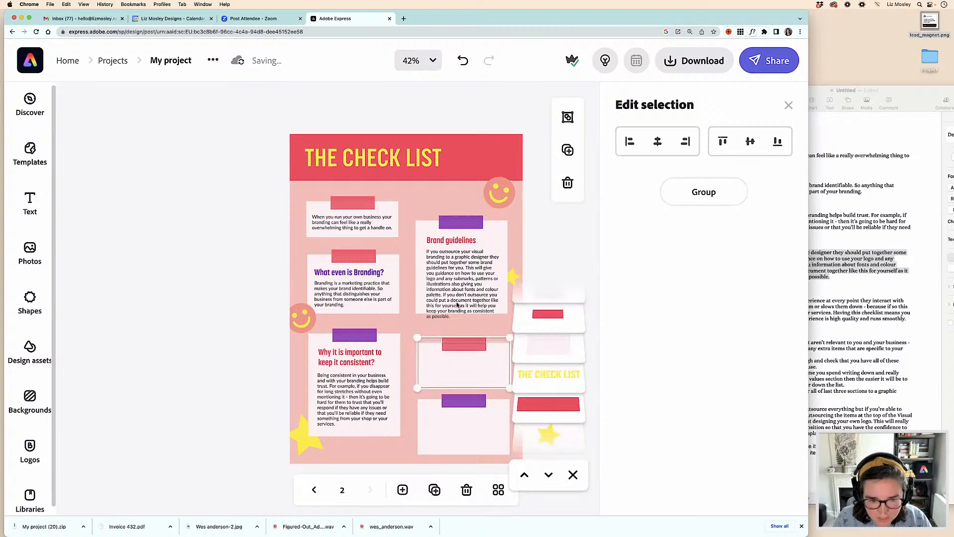
Extend the Brand guidelines card's pale background downward so it covers the whole paragraph.
{"action": "left_click", "coordinate": [421, 306]}
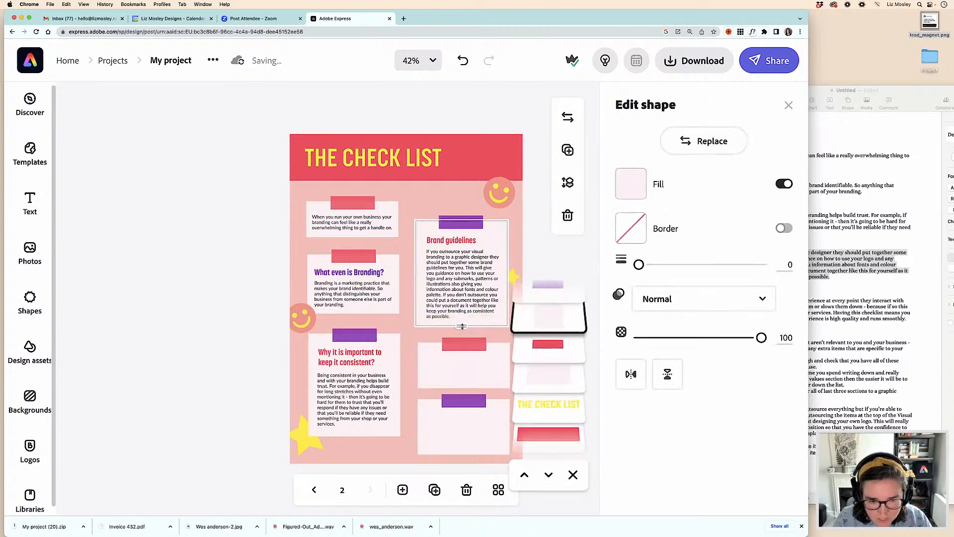
{"action": "left_click_drag", "start_coordinate": [462, 327], "coordinate": [463, 327]}
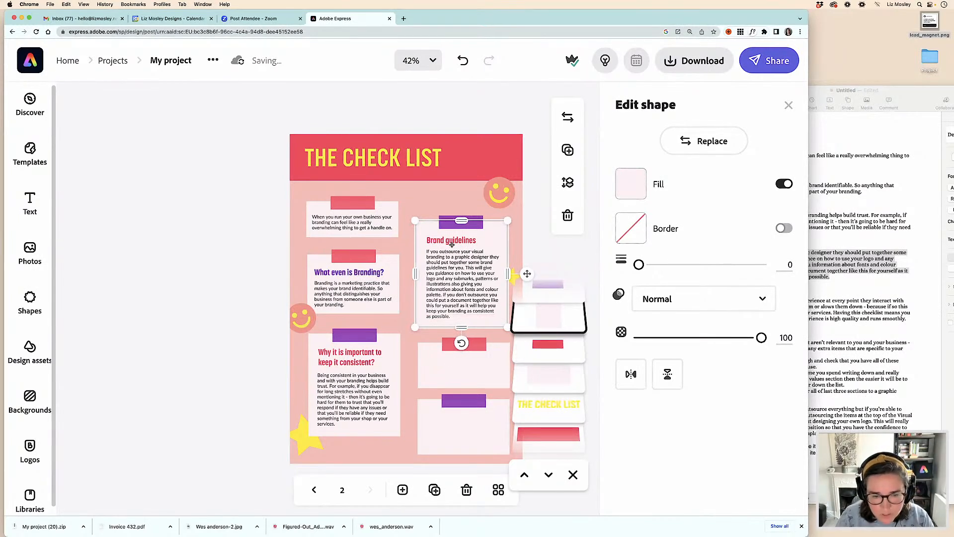
{"action": "left_click", "coordinate": [216, 303]}
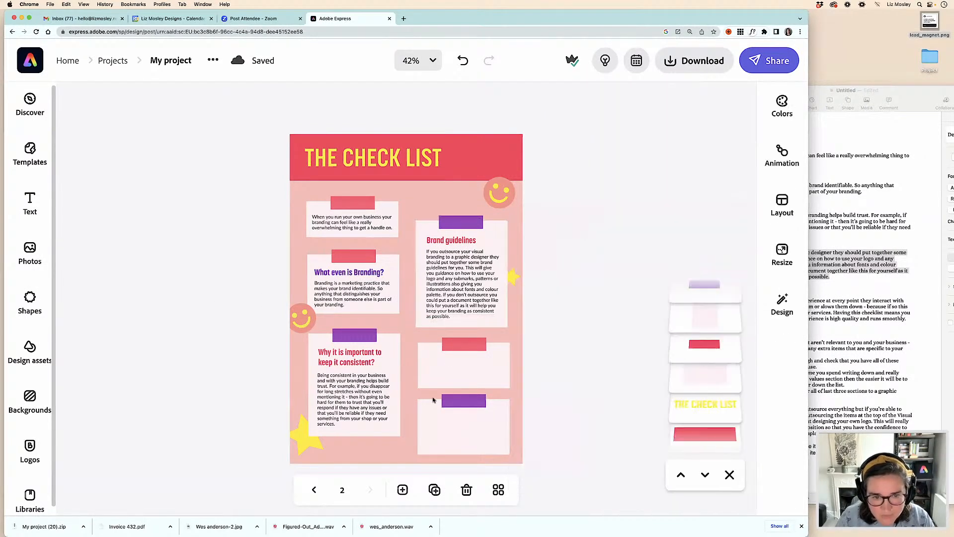
Shift the empty red-tabbed card and its tab to line up with the Brand guidelines card above.
{"action": "left_click", "coordinate": [463, 339]}
{"action": "left_click", "coordinate": [442, 369], "text": "shift"}
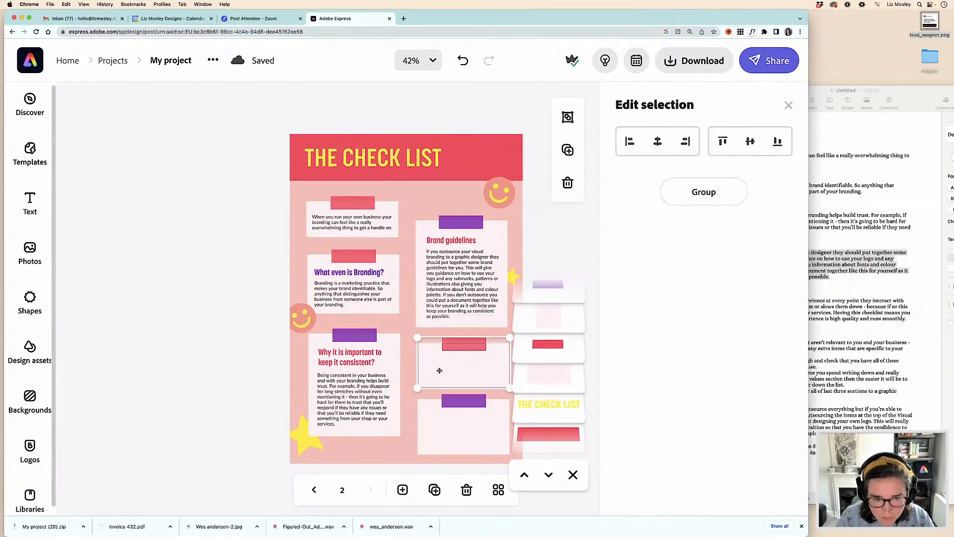
{"action": "left_click_drag", "start_coordinate": [436, 372], "coordinate": [440, 369]}
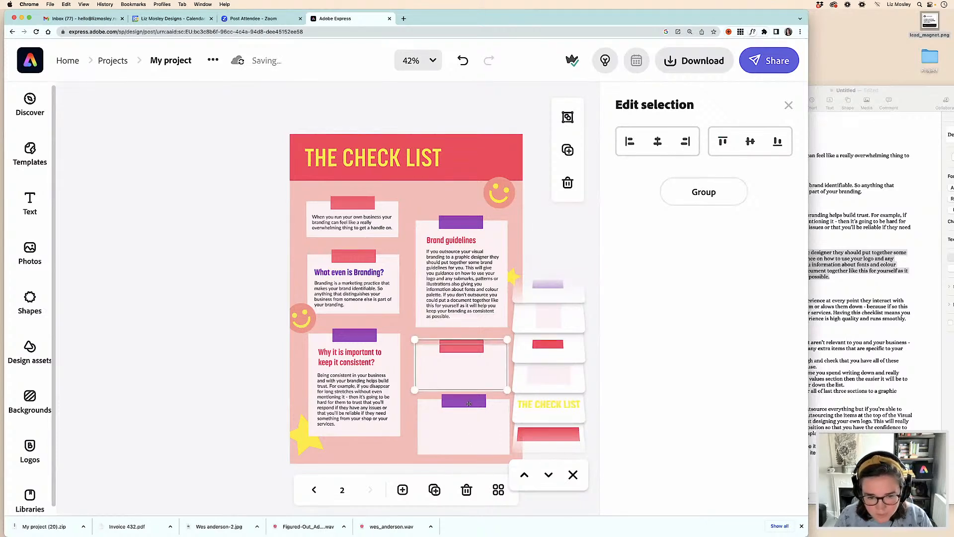
Delete the purple-tabbed bottom card and stretch the empty red-tabbed card down level with the first column's last card.
{"action": "left_click", "coordinate": [464, 424]}
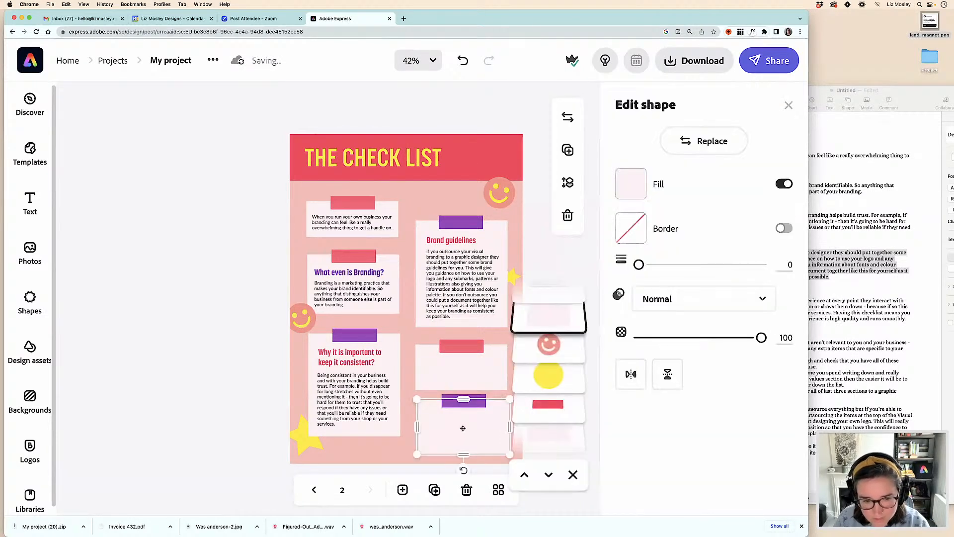
{"action": "key", "text": "Delete"}
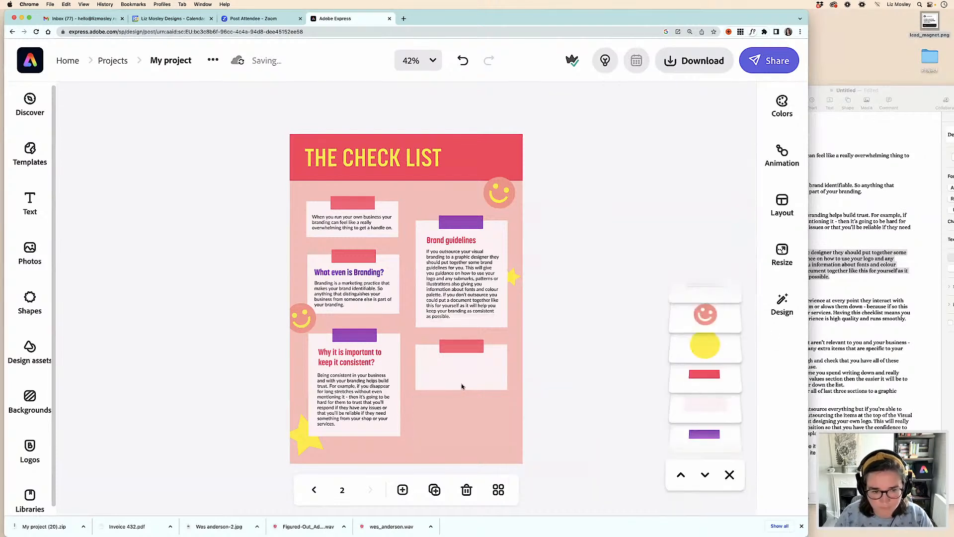
{"action": "left_click", "coordinate": [461, 388]}
{"action": "left_click_drag", "start_coordinate": [460, 391], "coordinate": [460, 435]}
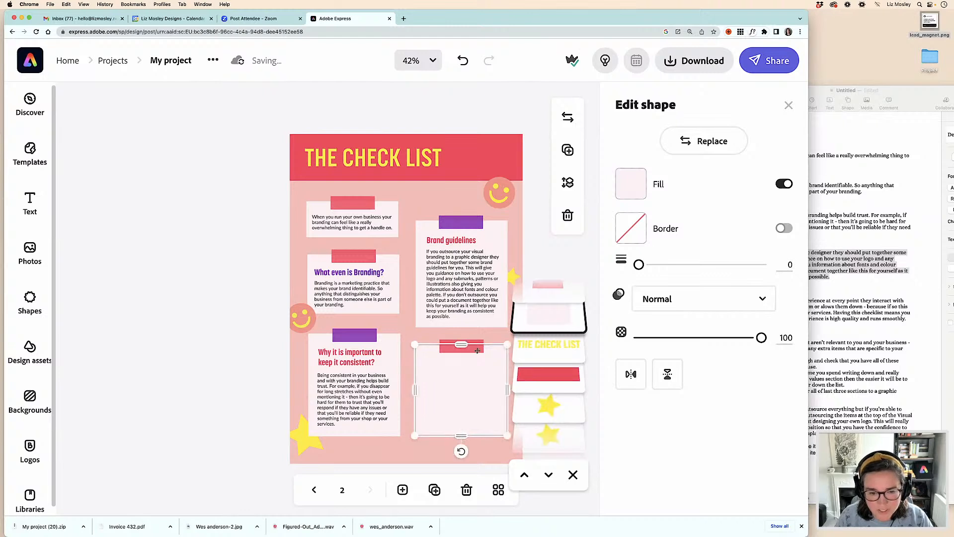
Duplicate the Brand guidelines heading and paragraph together into the enlarged red-tabbed card below.
{"action": "left_click", "coordinate": [448, 249]}
{"action": "left_click", "coordinate": [441, 240], "text": "shift"}
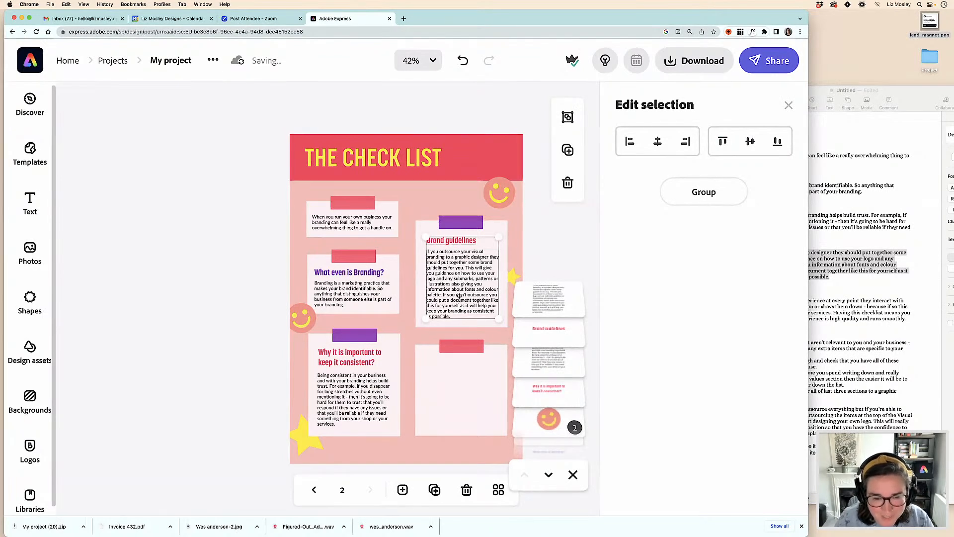
{"action": "key", "text": "super+c"}
{"action": "key", "text": "super+v"}
{"action": "left_click_drag", "start_coordinate": [461, 274], "coordinate": [453, 388]}
Change the duplicated heading in the lower red-tabbed card to "Customer experience", copied from the Pages document.
{"action": "left_click", "coordinate": [853, 292]}
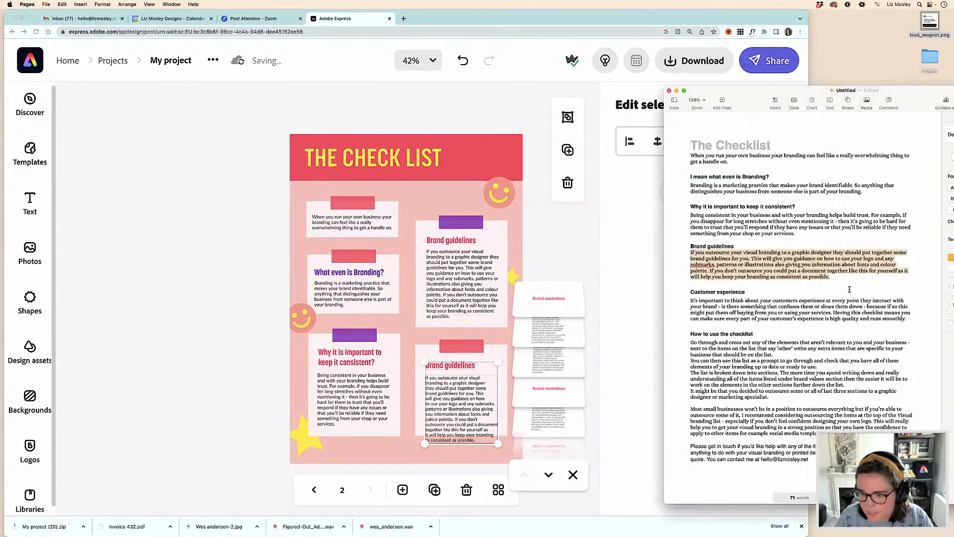
{"action": "left_click_drag", "start_coordinate": [748, 291], "coordinate": [691, 293]}
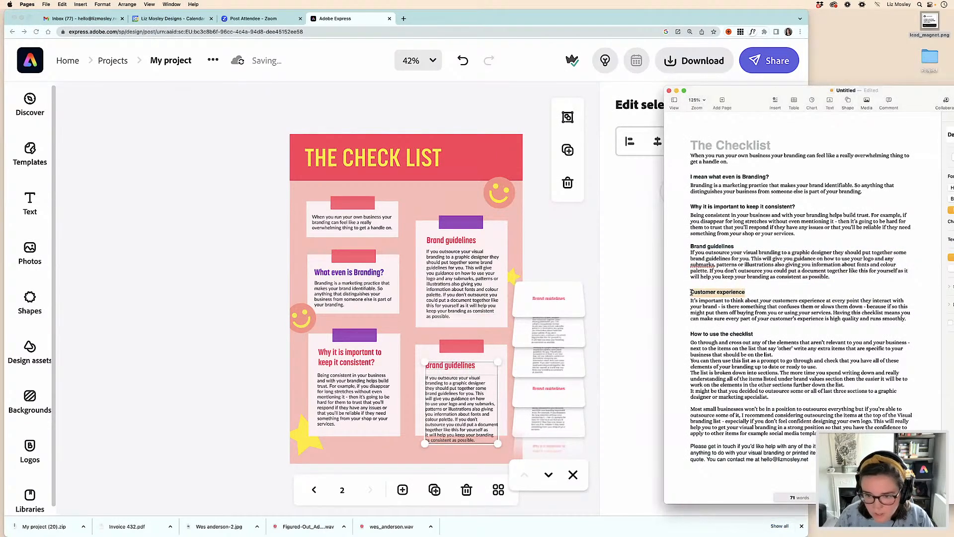
{"action": "left_click", "coordinate": [551, 266]}
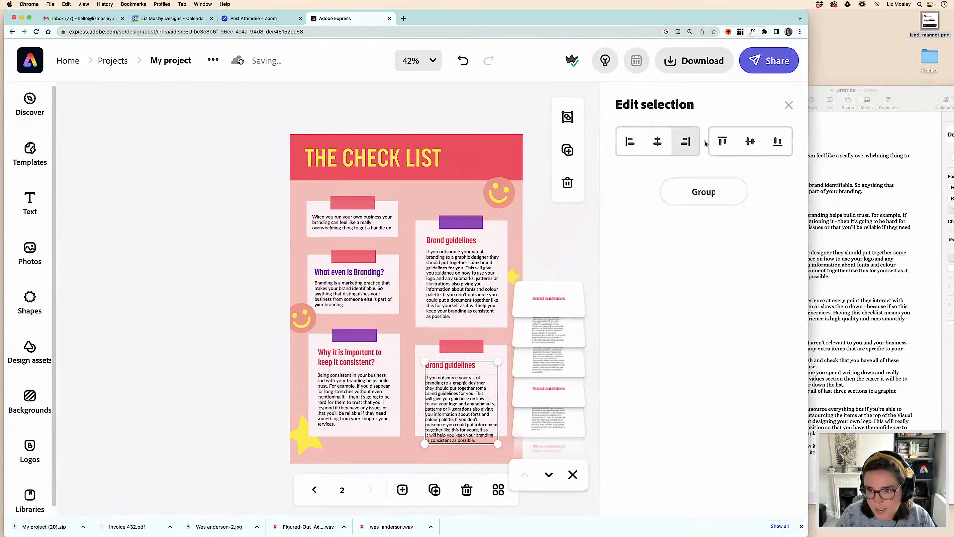
{"action": "left_click", "coordinate": [790, 105]}
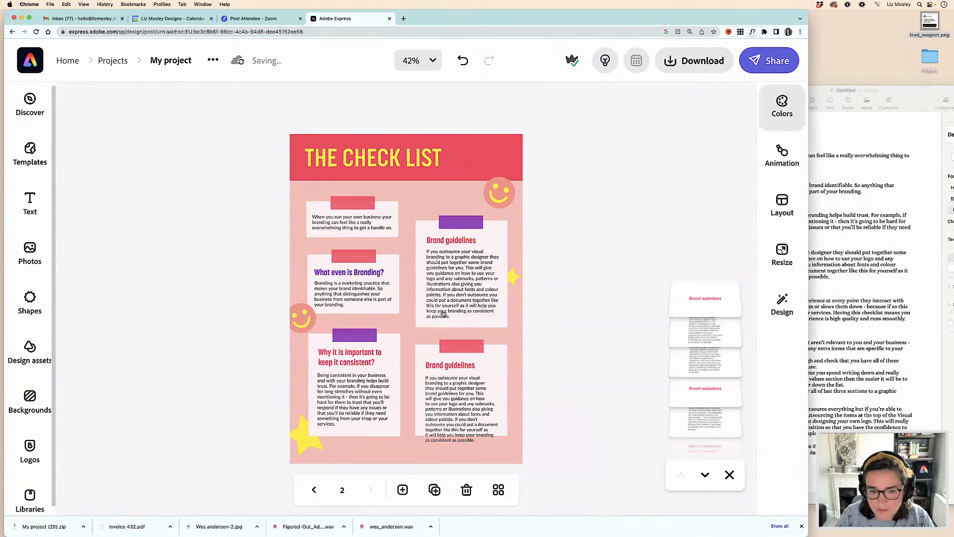
{"action": "left_click", "coordinate": [457, 366]}
{"action": "triple_click", "coordinate": [630, 143]}
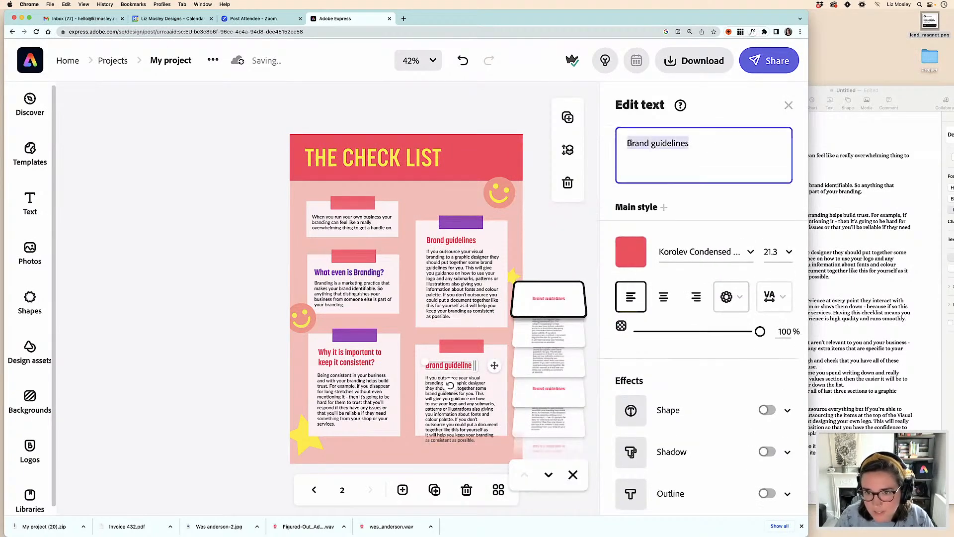
{"action": "key", "text": "super+v"}
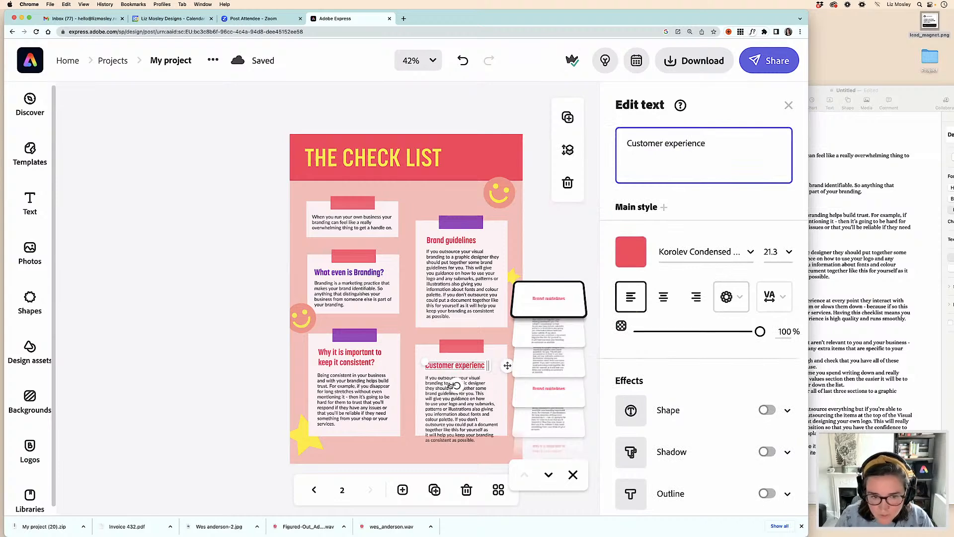
Recolour the Customer experience heading with the purple from the current palette.
{"action": "left_click", "coordinate": [630, 238]}
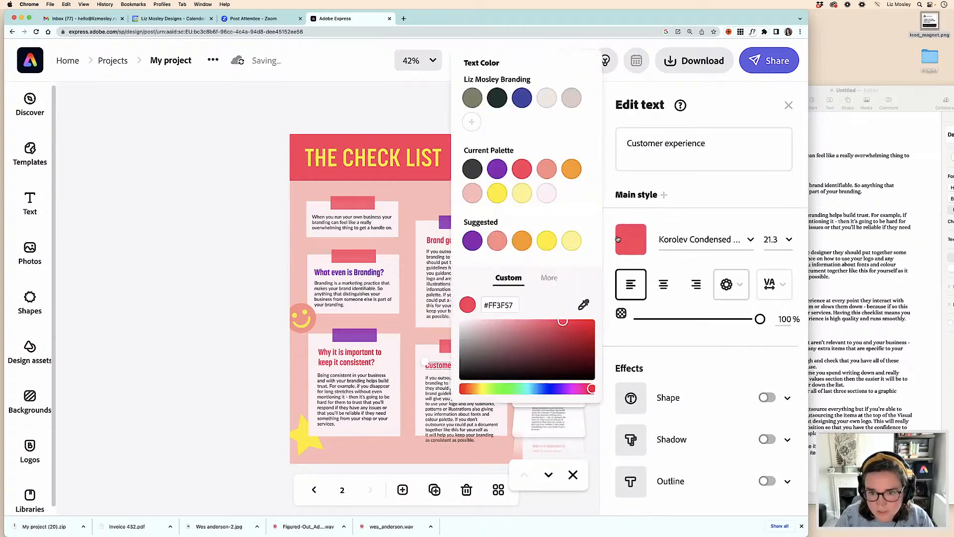
{"action": "left_click", "coordinate": [498, 171]}
{"action": "left_click", "coordinate": [214, 372]}
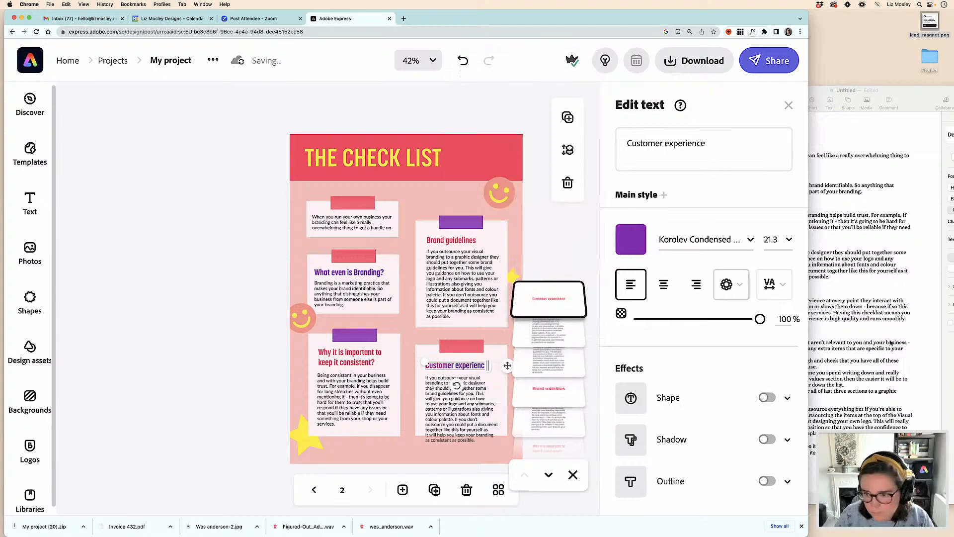
Replace the Customer experience card's paragraph with the matching "It's important to think about your customers experience" text from Pages.
{"action": "left_click", "coordinate": [818, 289]}
{"action": "left_click_drag", "start_coordinate": [908, 318], "coordinate": [691, 300]}
{"action": "left_click", "coordinate": [238, 348]}
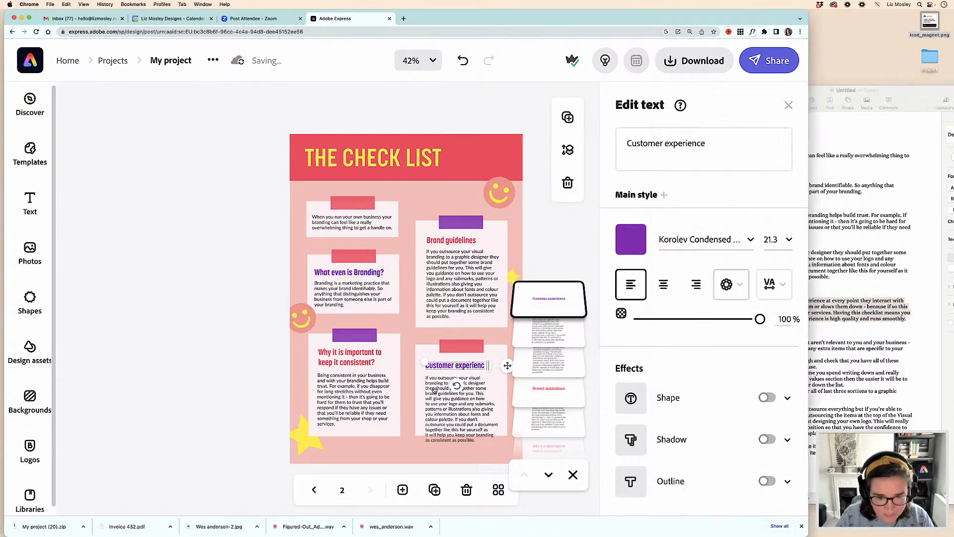
{"action": "left_click", "coordinate": [429, 420]}
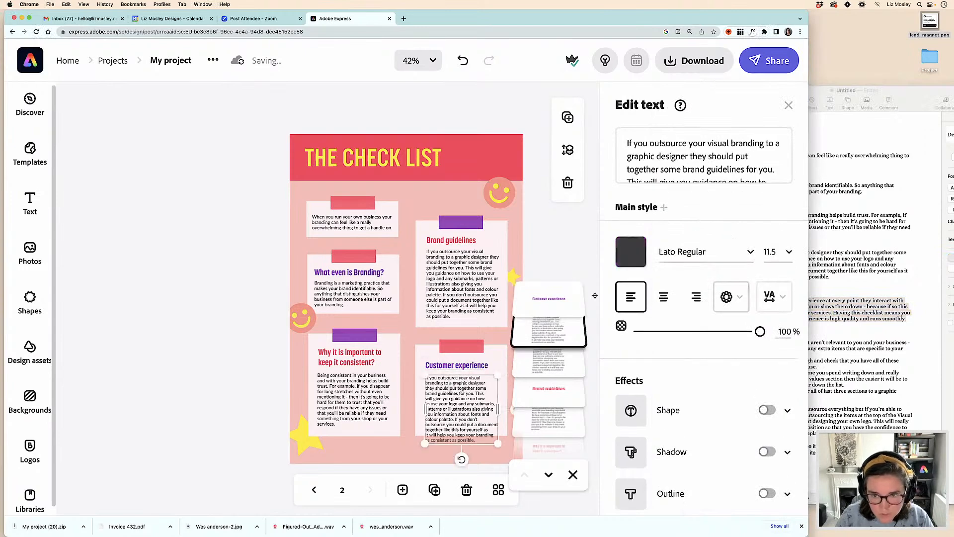
{"action": "left_click", "coordinate": [668, 167]}
{"action": "key", "text": "super+a"}
{"action": "key", "text": "super+v"}
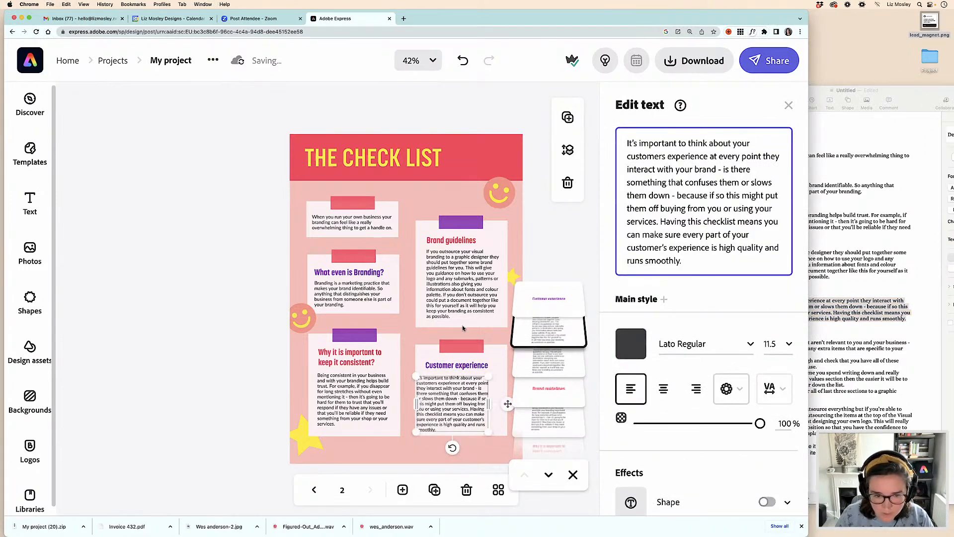
Position the Customer experience paragraph beneath its heading and align its edge with the heading.
{"action": "left_click", "coordinate": [461, 394]}
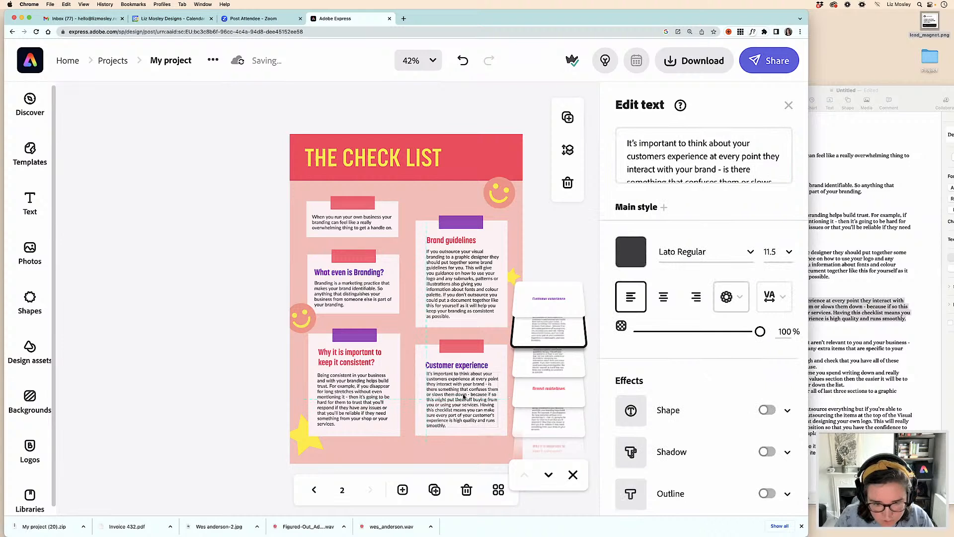
{"action": "left_click", "coordinate": [463, 395]}
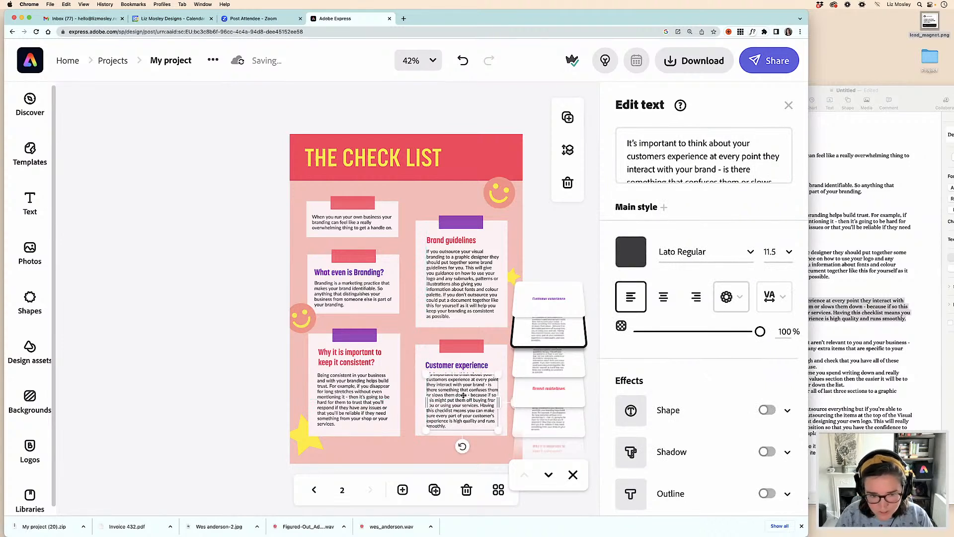
{"action": "key", "text": "Left"}
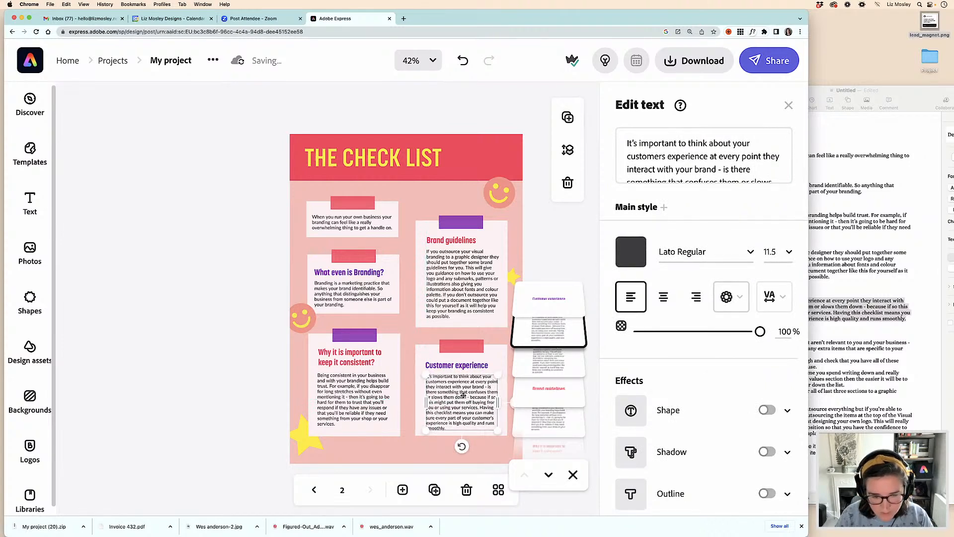
{"action": "left_click", "coordinate": [207, 357]}
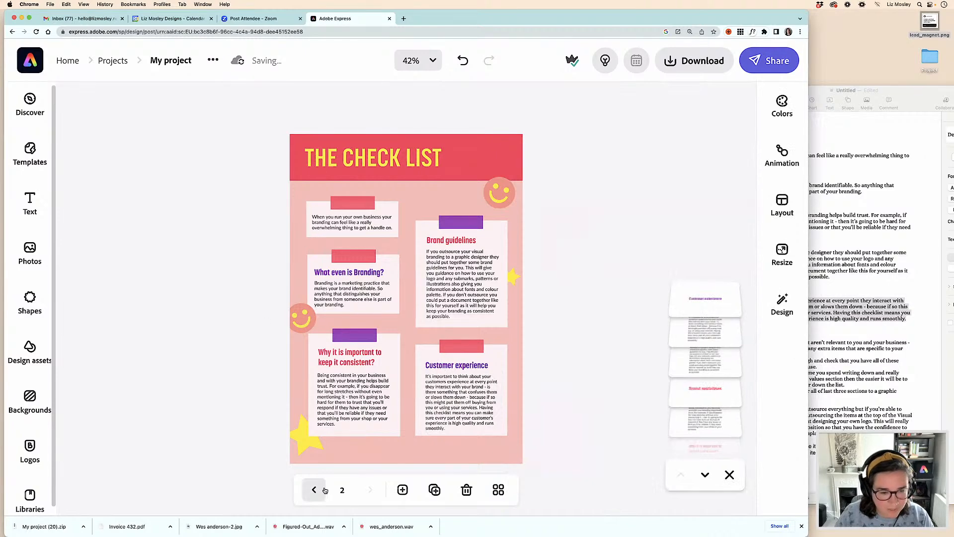
Move the duplicated page title to the foot of page 2 and replace its text with the contact e-mail address.
{"action": "left_click", "coordinate": [348, 163]}
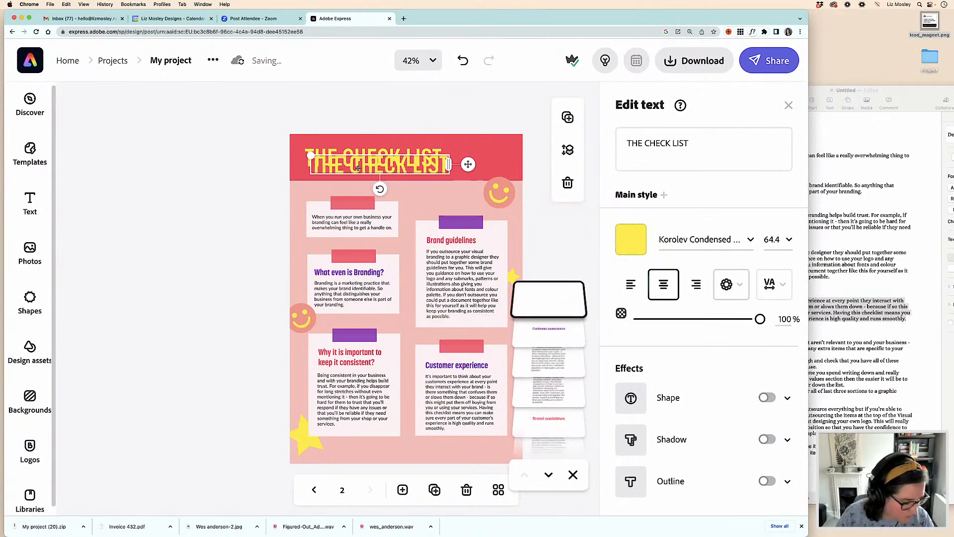
{"action": "left_click_drag", "start_coordinate": [359, 169], "coordinate": [366, 451]}
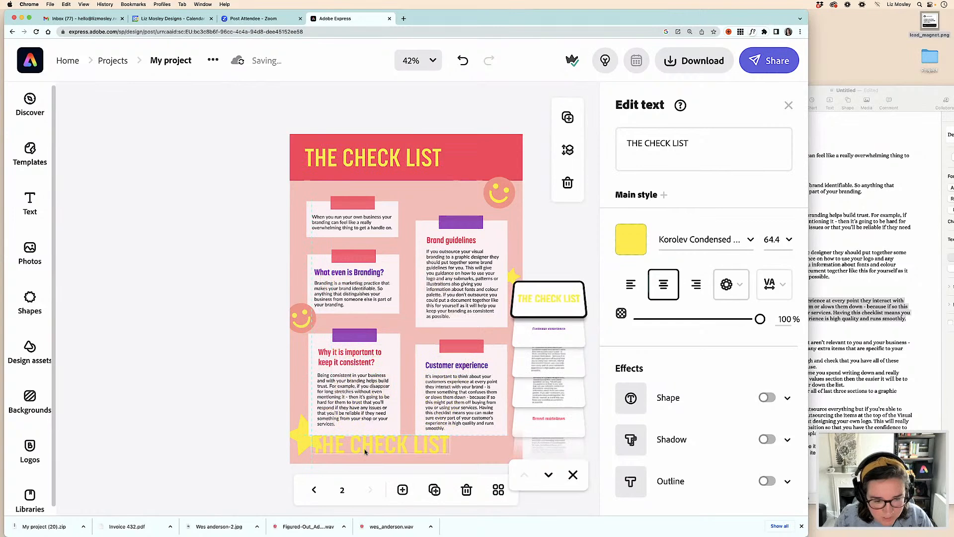
{"action": "left_click", "coordinate": [636, 146]}
{"action": "key", "text": "super+a"}
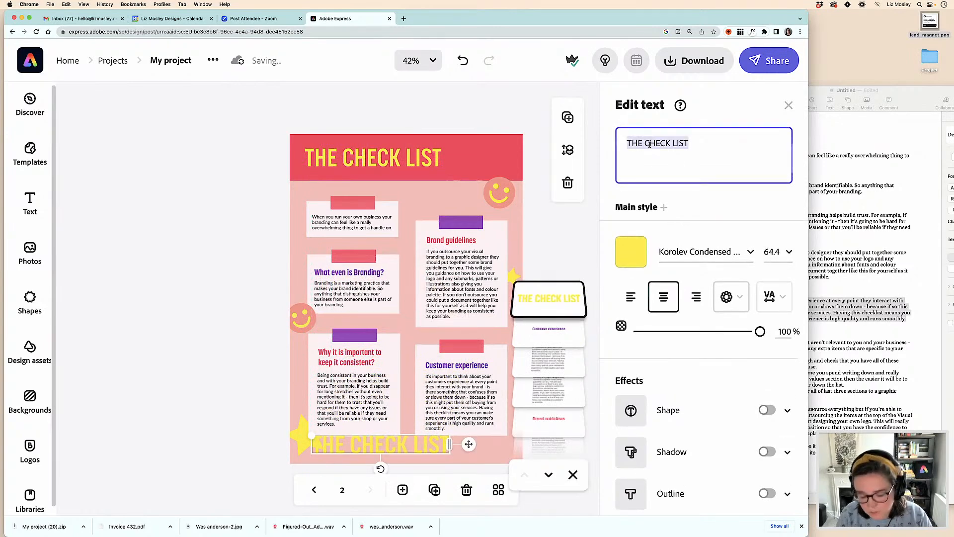
{"action": "type", "text": "heel"}
{"action": "key", "text": "BackSpace"}
{"action": "key", "text": "BackSpace"}
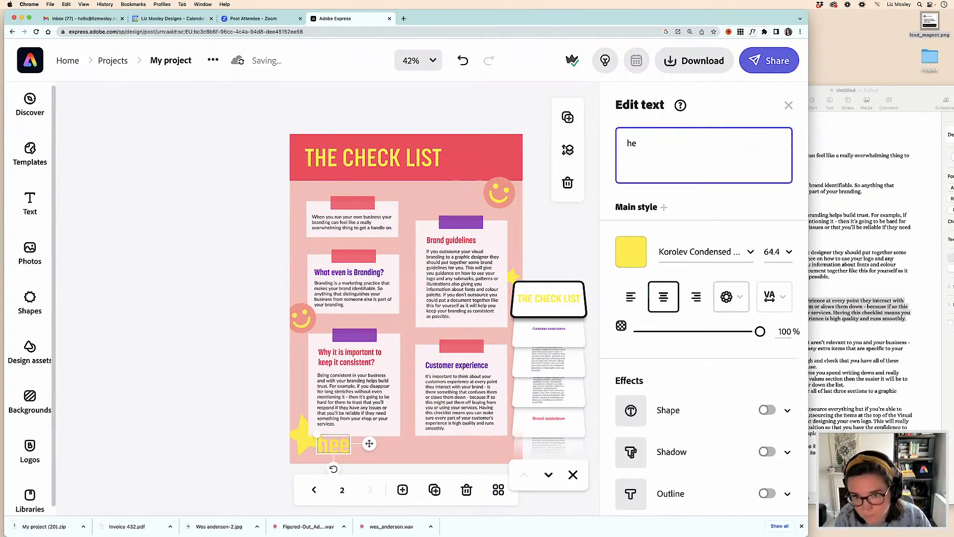
{"action": "type", "text": "llo"}
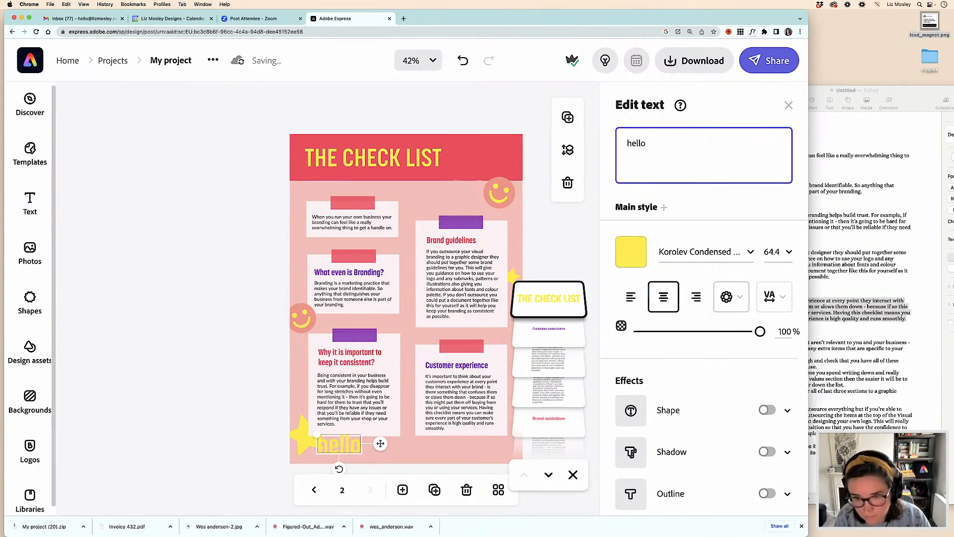
{"action": "type", "text": "@"}
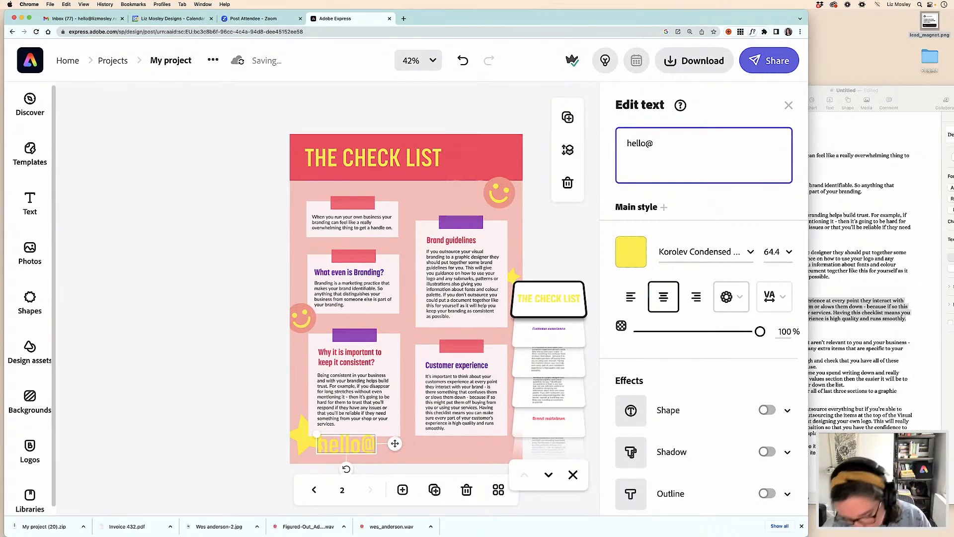
{"action": "key", "text": "BackSpace"}
{"action": "type", "text": "@website.com"}
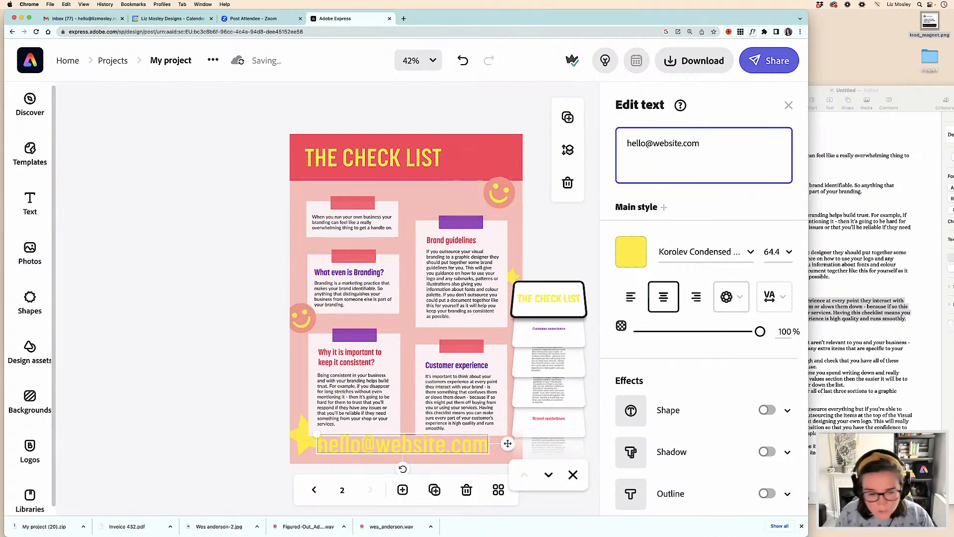
Shrink the footer e-mail text to size 25.3 in the page's lower left corner and recolour it purple #8922B1.
{"action": "left_click_drag", "start_coordinate": [317, 434], "coordinate": [357, 450]}
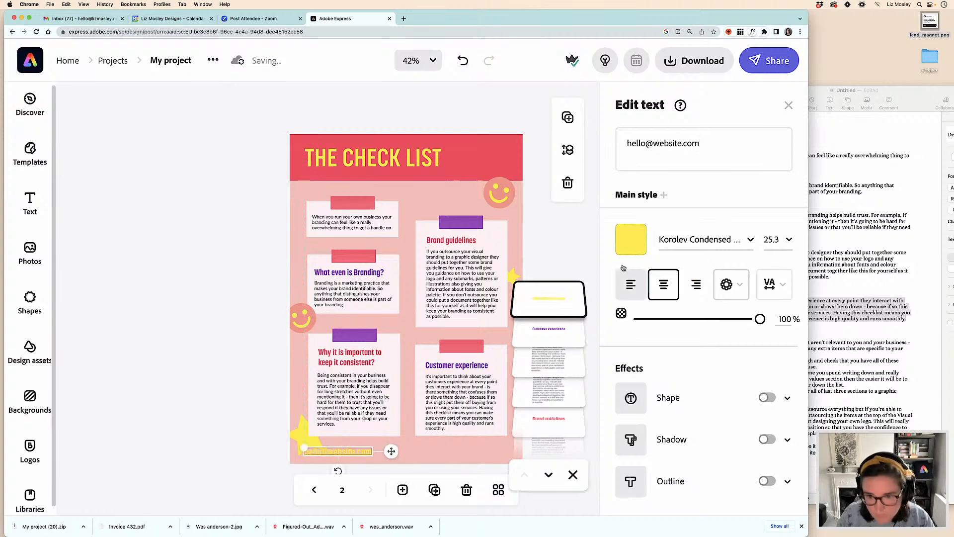
{"action": "left_click", "coordinate": [631, 239]}
{"action": "left_click", "coordinate": [497, 169]}
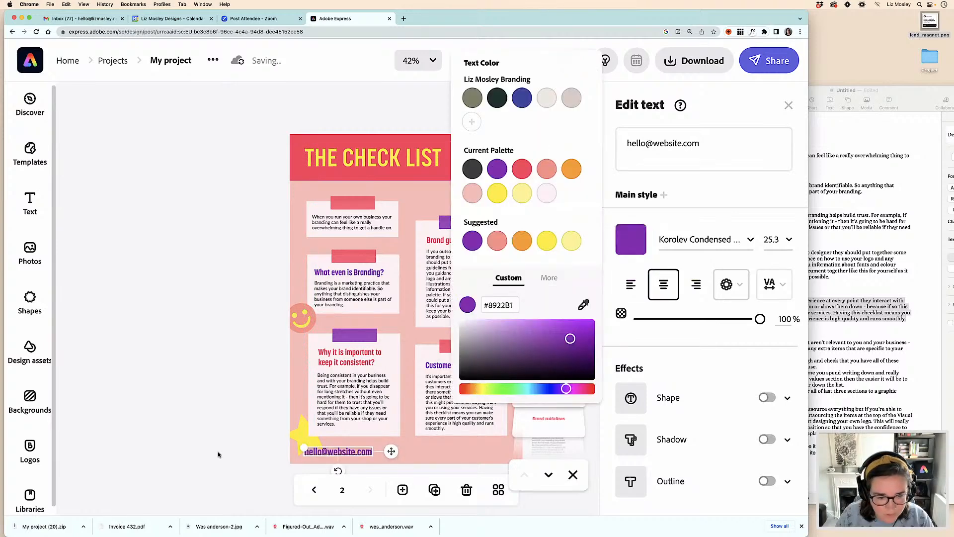
{"action": "left_click", "coordinate": [328, 453]}
{"action": "left_click_drag", "start_coordinate": [331, 451], "coordinate": [325, 451]}
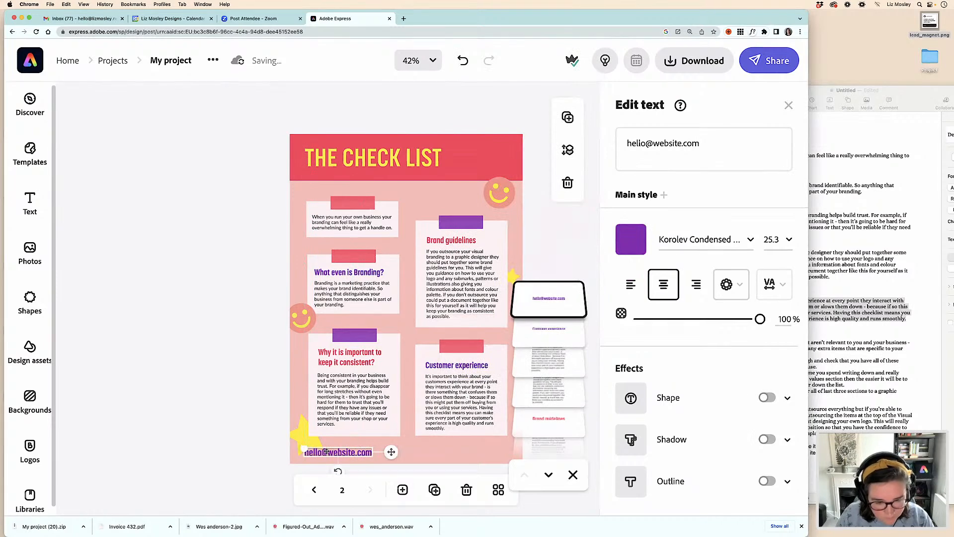
Duplicate the footer e-mail text and place the copy level with it, ending near the page's right margin.
{"action": "key", "text": "super+v"}
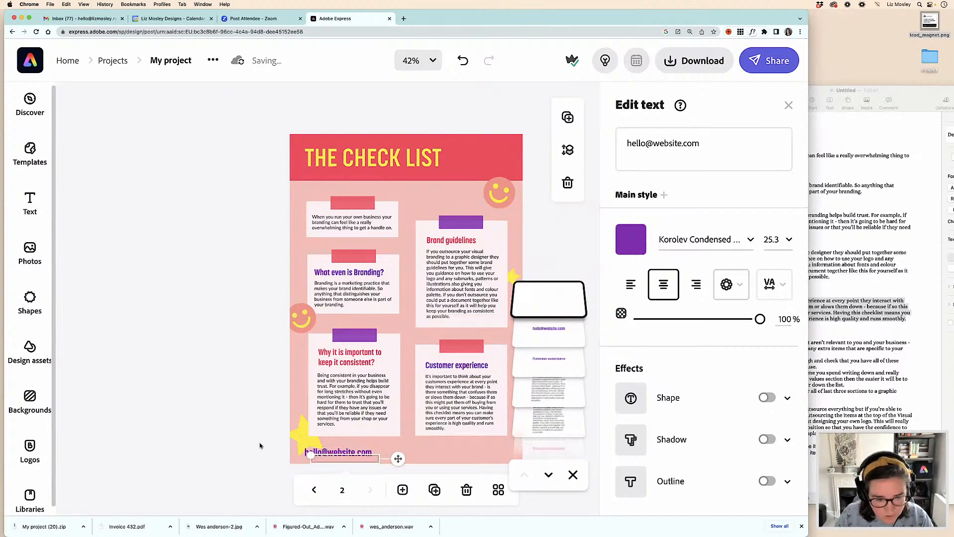
{"action": "left_click_drag", "start_coordinate": [330, 459], "coordinate": [472, 451]}
{"action": "key", "text": "Right"}
{"action": "key", "text": "Right"}
{"action": "key", "text": "Right"}
{"action": "key", "text": "Right"}
{"action": "key", "text": "Right"}
{"action": "key", "text": "Right"}
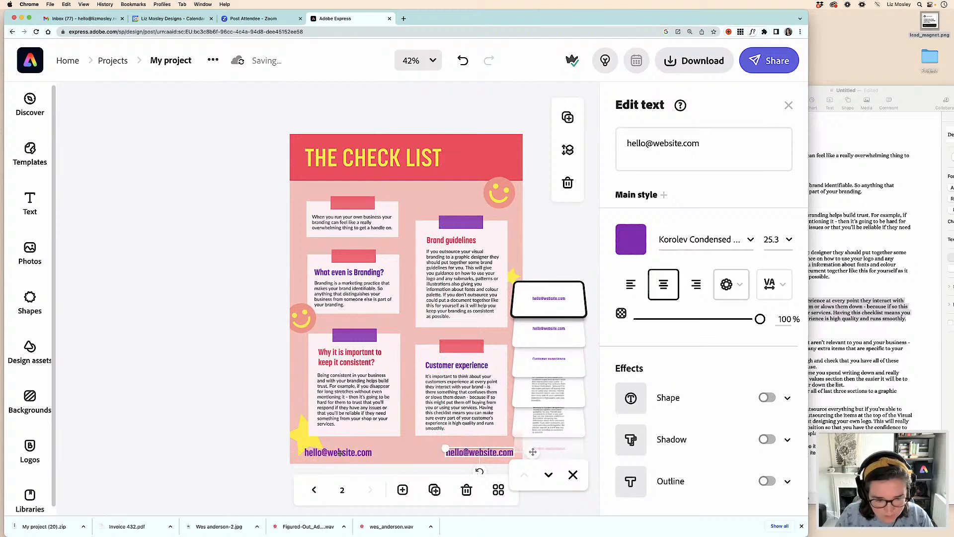
Set the left-hand footer e-mail to text size 14 and move it towards the page's left margin.
{"action": "left_click", "coordinate": [340, 453]}
{"action": "left_click", "coordinate": [772, 239]}
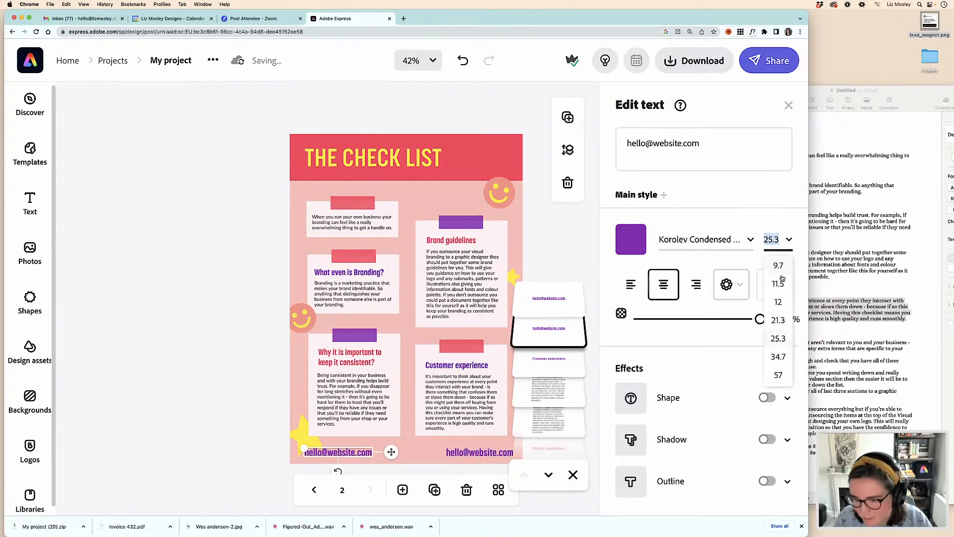
{"action": "left_click", "coordinate": [778, 302]}
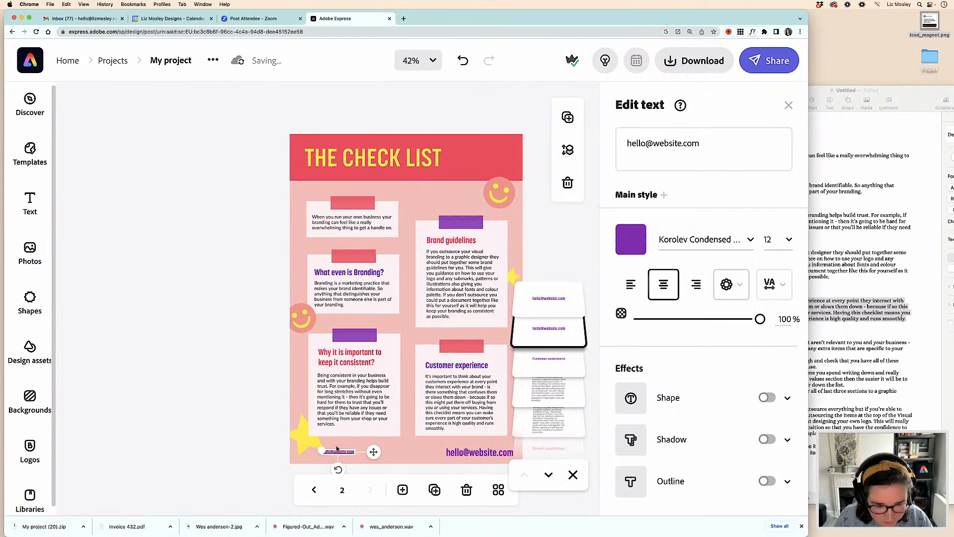
{"action": "left_click_drag", "start_coordinate": [343, 452], "coordinate": [332, 458]}
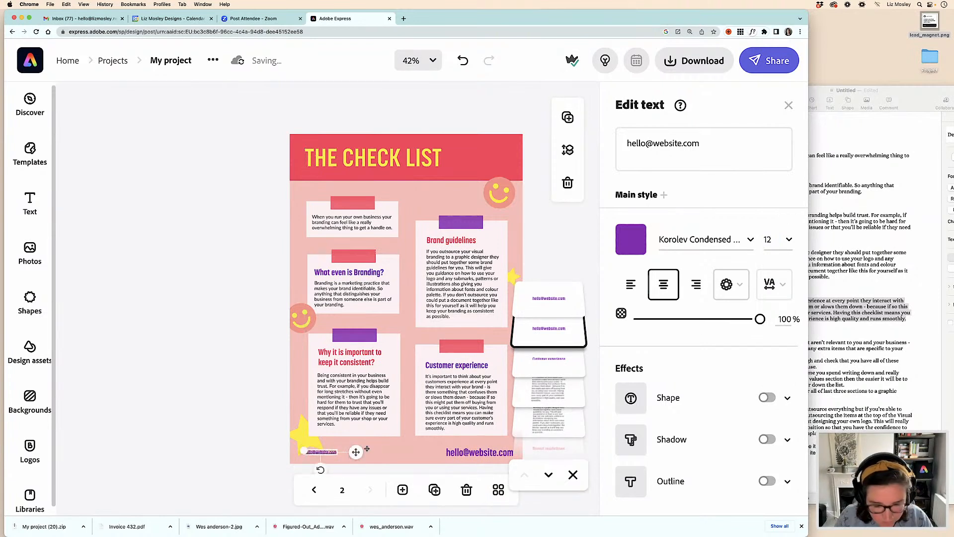
{"action": "left_click", "coordinate": [768, 239]}
{"action": "type", "text": "14"}
{"action": "key", "text": "Return"}
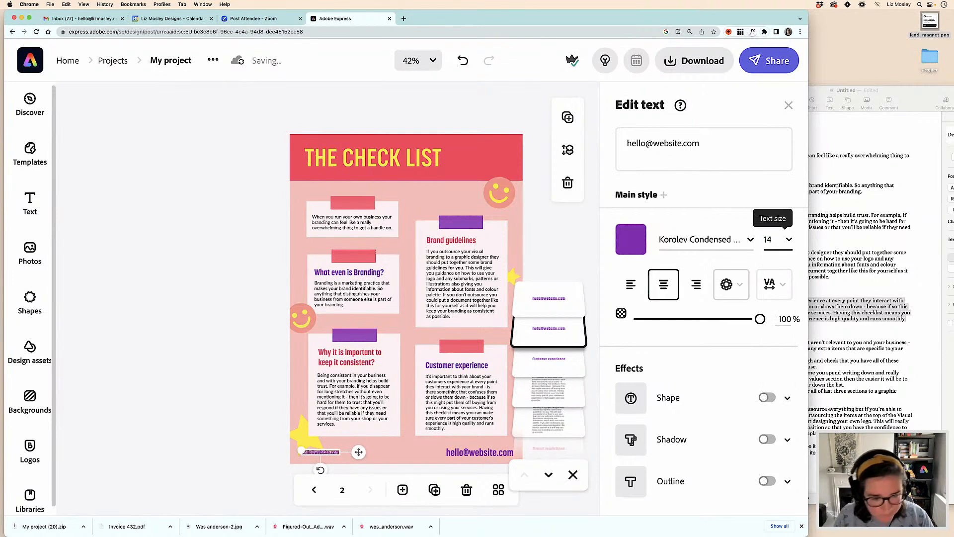
{"action": "left_click", "coordinate": [490, 454]}
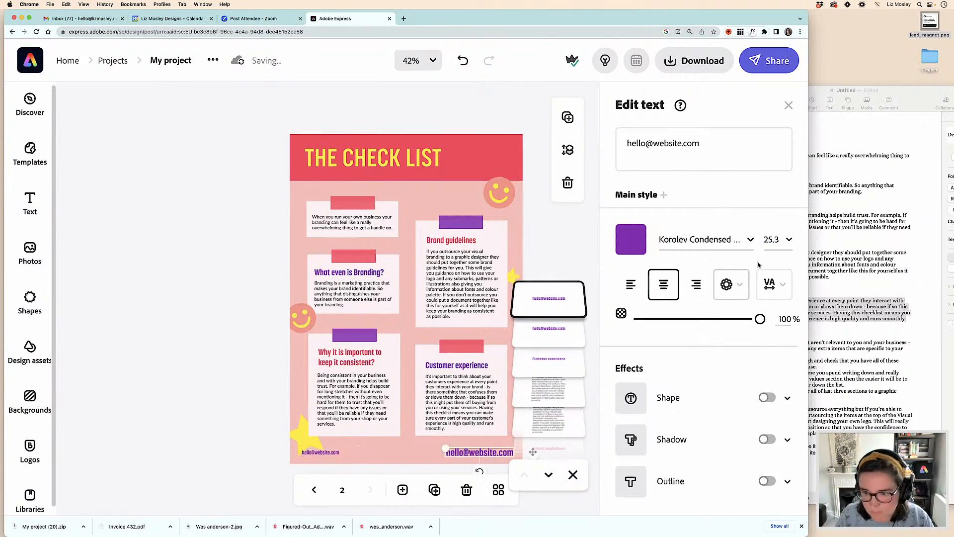
{"action": "left_click", "coordinate": [779, 239]}
{"action": "type", "text": "14"}
{"action": "key", "text": "Return"}
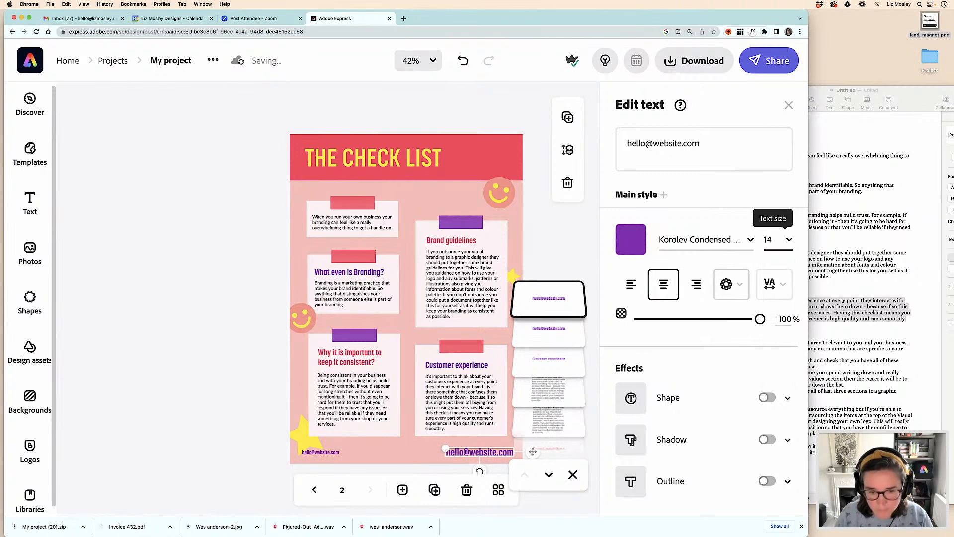
{"action": "left_click", "coordinate": [633, 148]}
{"action": "triple_click", "coordinate": [638, 145]}
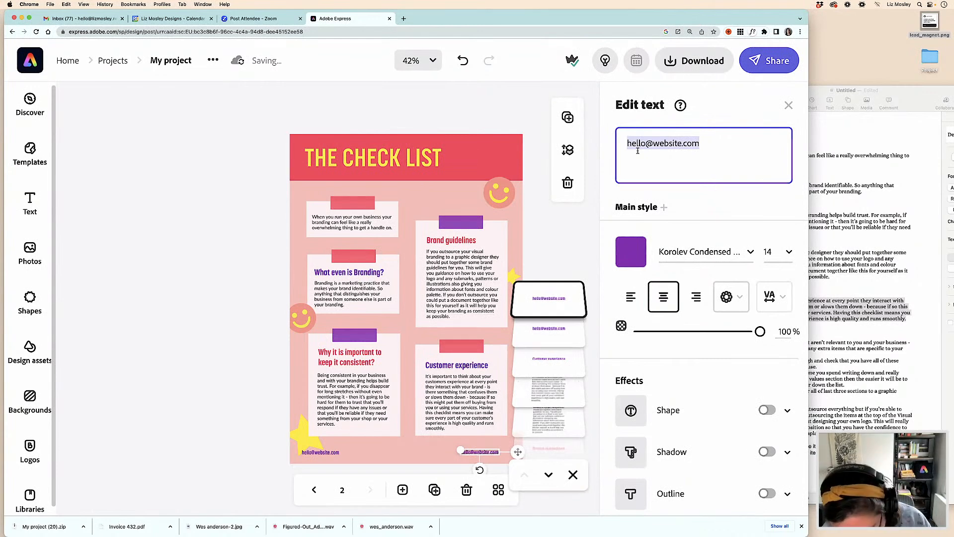
{"action": "type", "text": "www.website.com"}
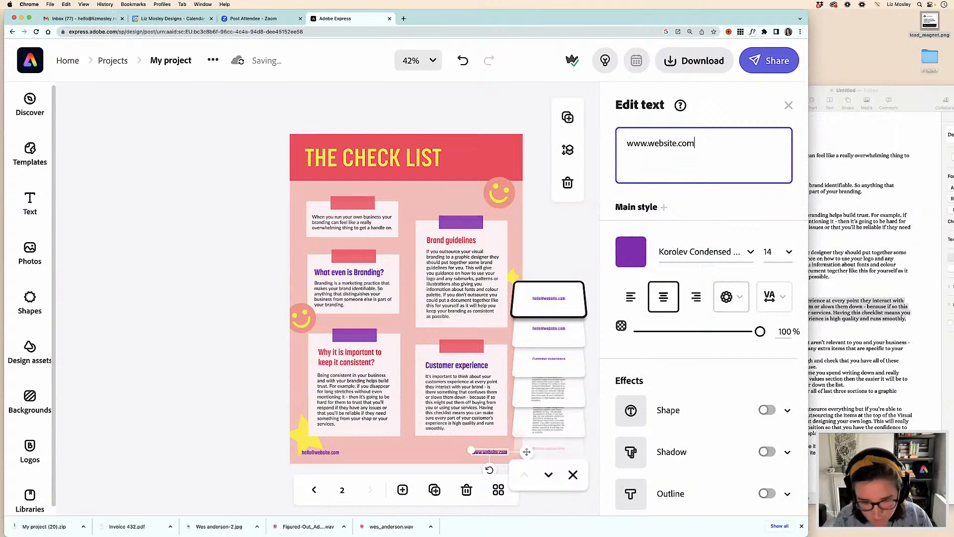
{"action": "left_click", "coordinate": [474, 449]}
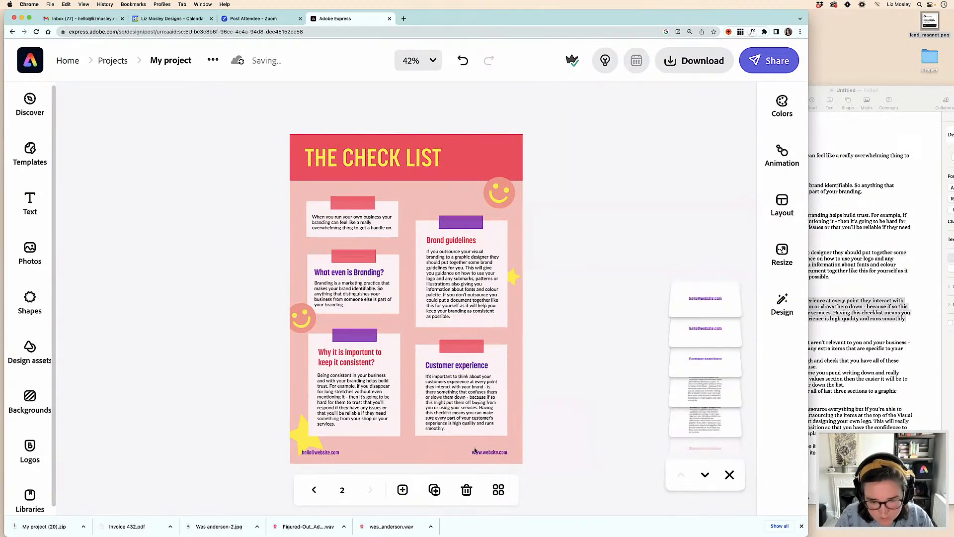
Show all pages in the overview and duplicate page 2.
{"action": "left_click", "coordinate": [498, 491]}
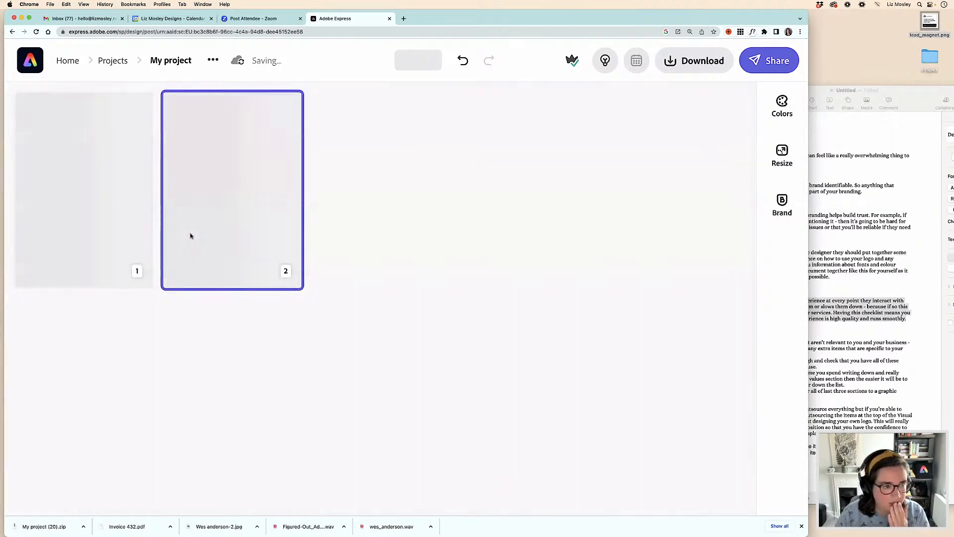
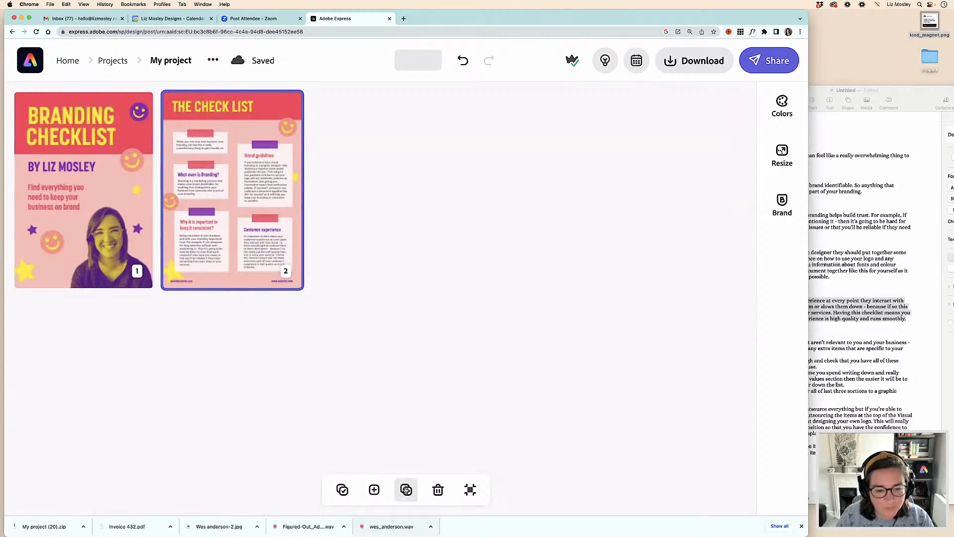
{"action": "left_click", "coordinate": [406, 491]}
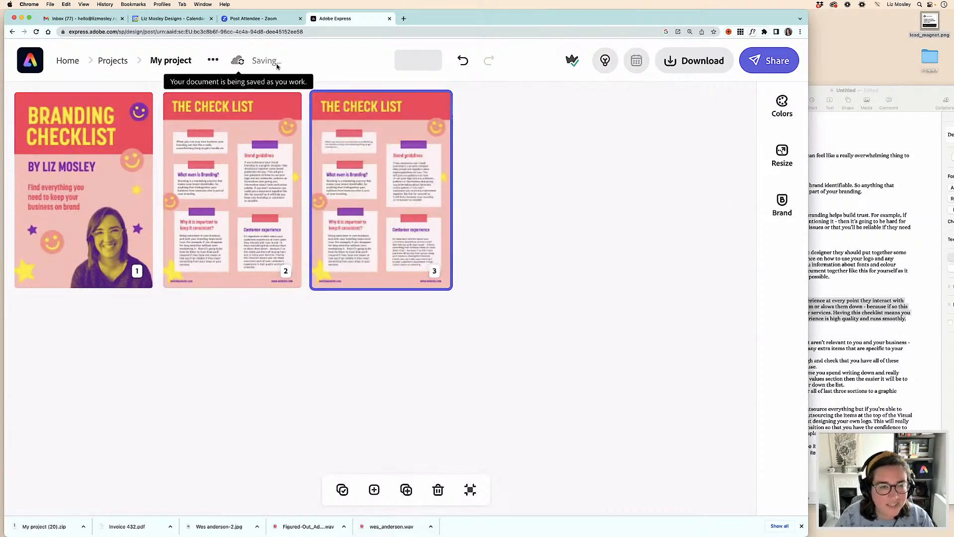
Rename the project as LeadMagnet.
{"action": "left_click", "coordinate": [167, 60]}
{"action": "type", "text": "LeadM"}
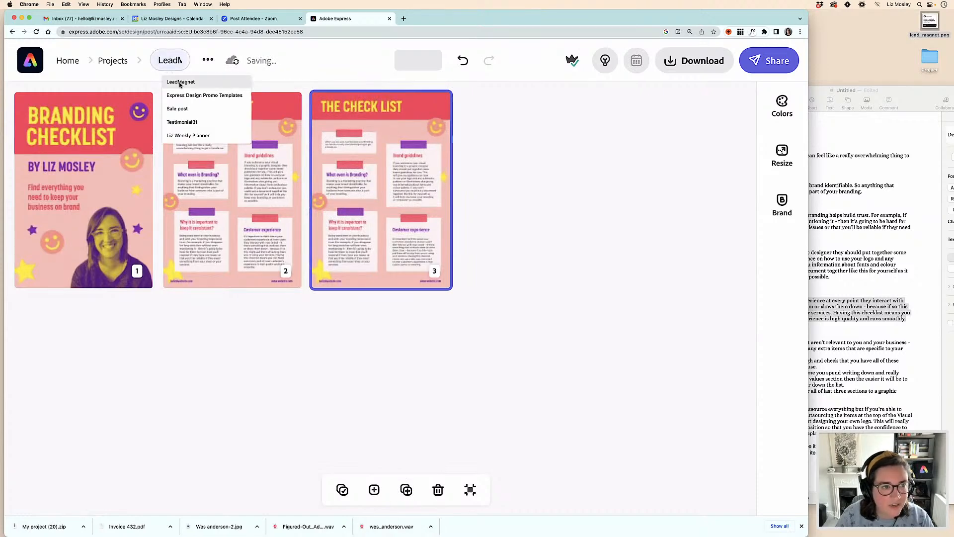
{"action": "left_click", "coordinate": [180, 83]}
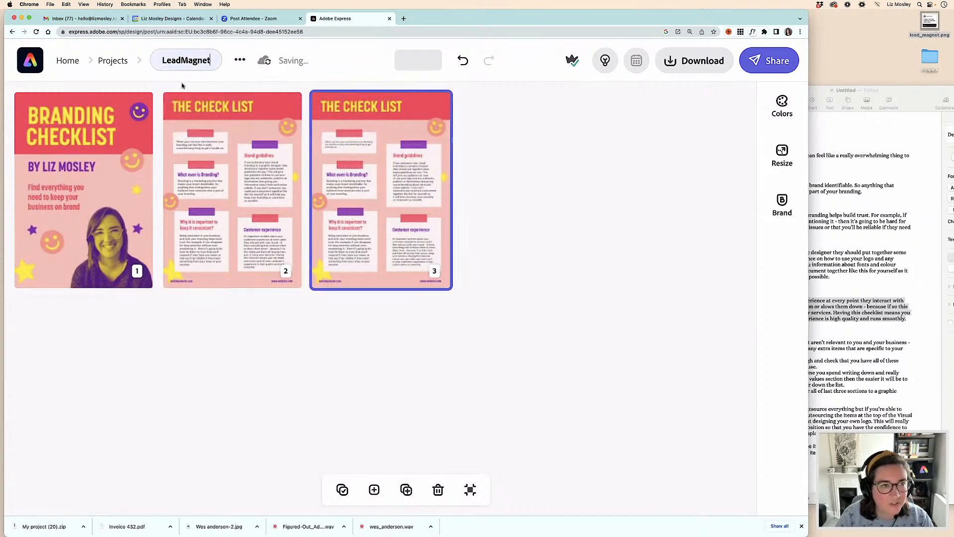
{"action": "left_click", "coordinate": [505, 178]}
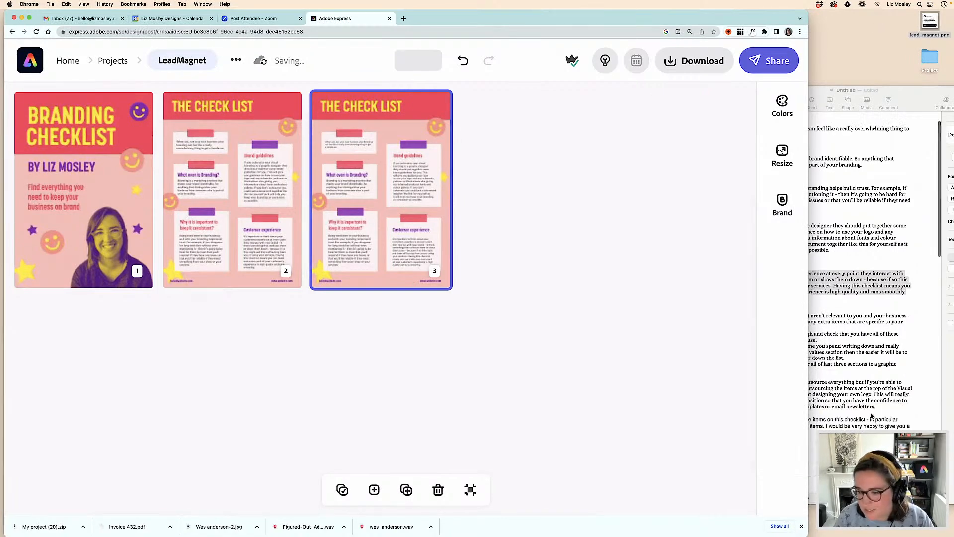
Switch to the Pages document, review the usage instructions and the items under The Checklist, and return to Adobe Express.
{"action": "left_click", "coordinate": [869, 415]}
{"action": "scroll", "coordinate": [869, 411], "scroll_direction": "down", "scroll_amount": 5}
{"action": "scroll", "coordinate": [826, 341], "scroll_direction": "up", "scroll_amount": 8}
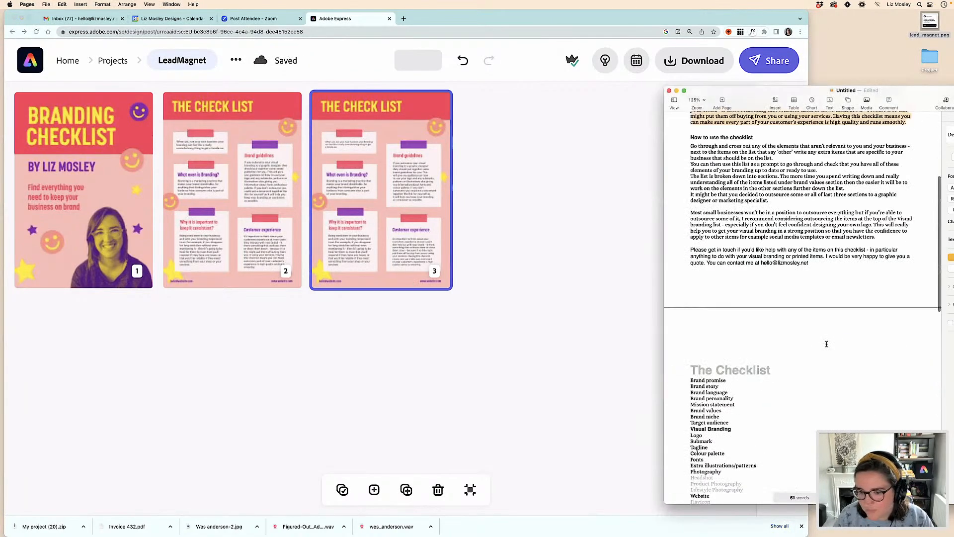
{"action": "scroll", "coordinate": [826, 344], "scroll_direction": "down", "scroll_amount": 5}
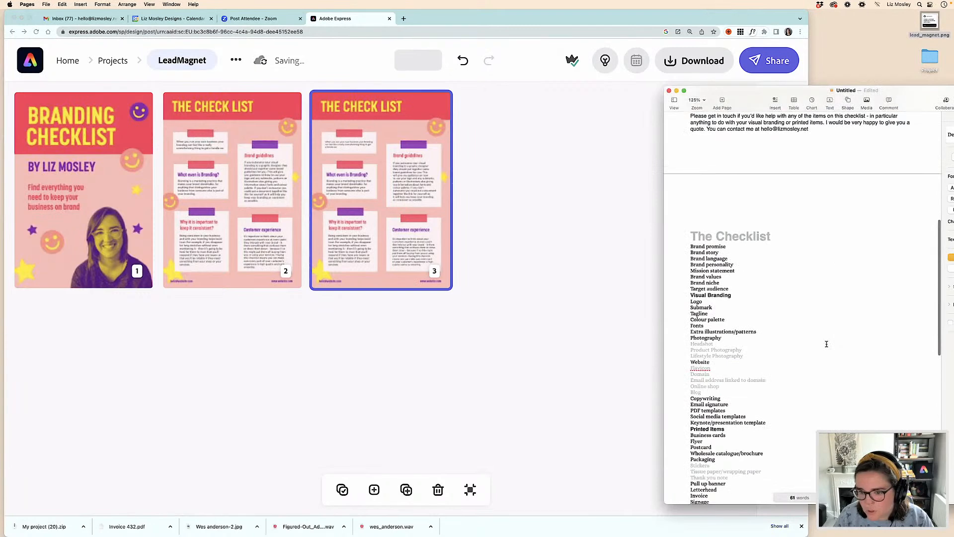
{"action": "left_click", "coordinate": [435, 368]}
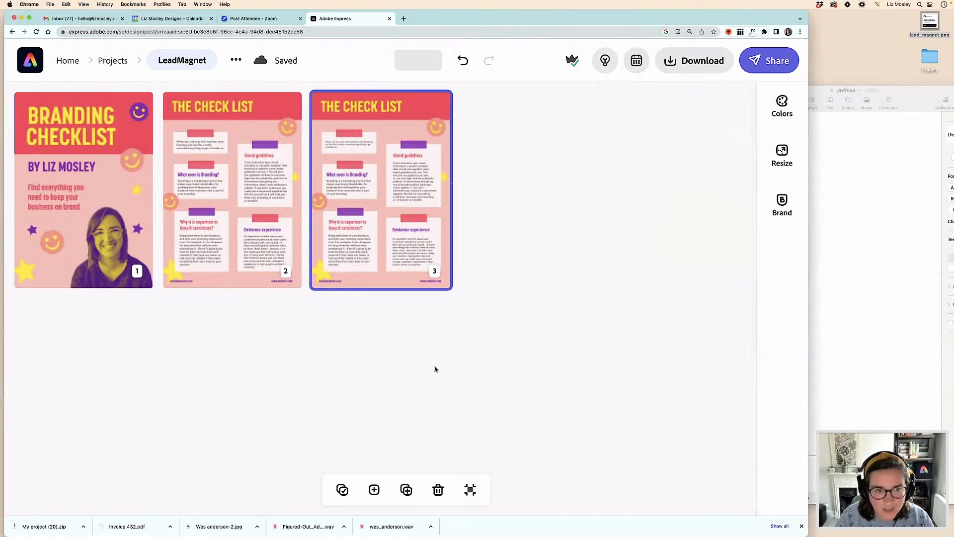
Recolour page 3's header band with the purple #8922B1 from the current palette and return to the page overview.
{"action": "double_click", "coordinate": [388, 130]}
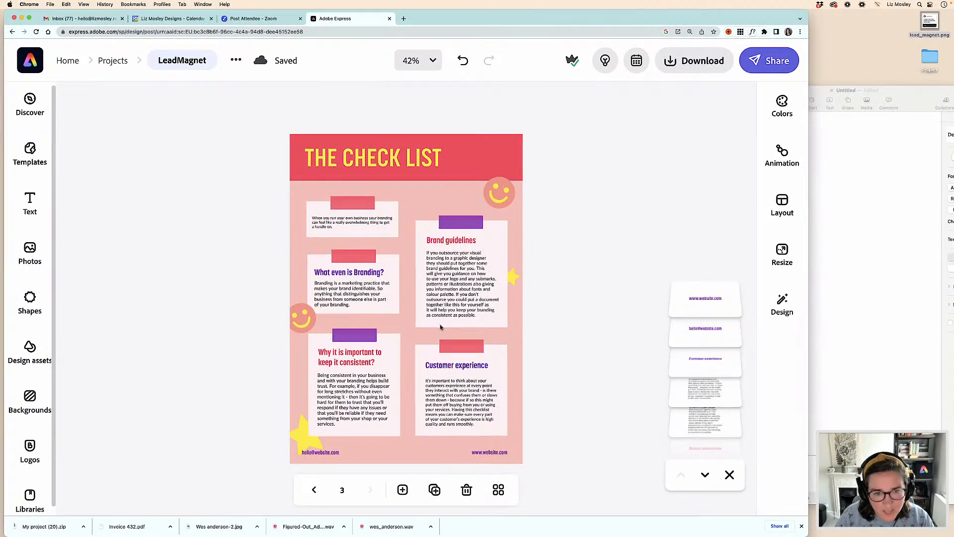
{"action": "left_click", "coordinate": [470, 175]}
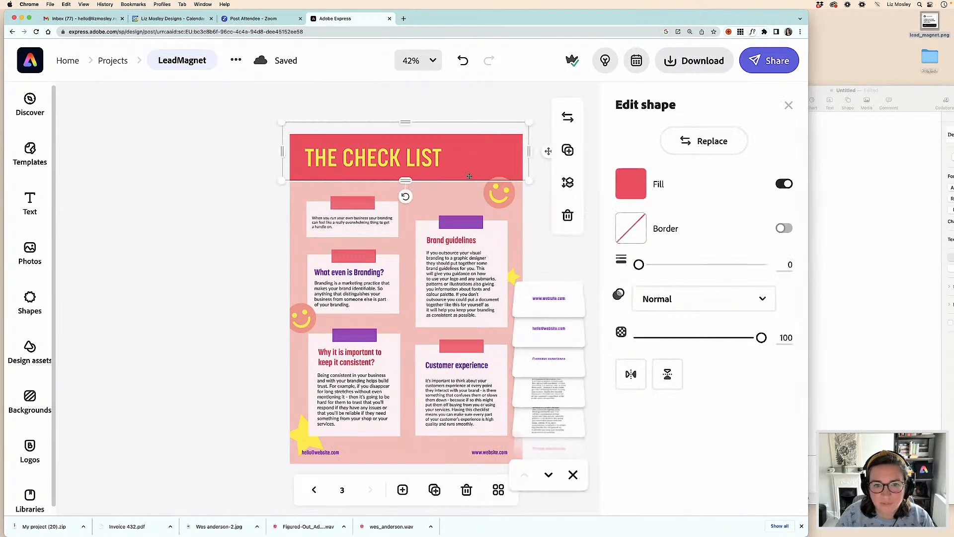
{"action": "left_click", "coordinate": [644, 184]}
{"action": "left_click", "coordinate": [497, 163]}
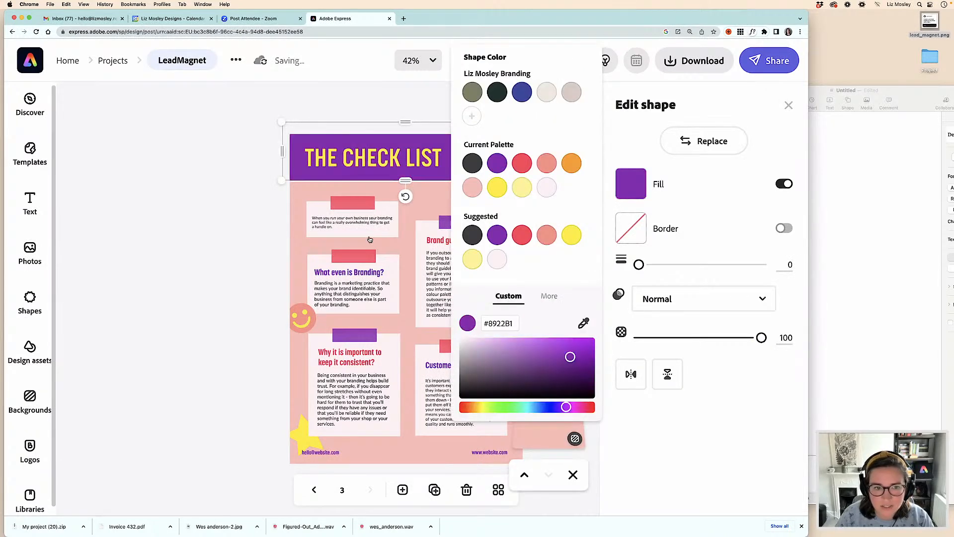
{"action": "left_click", "coordinate": [172, 266]}
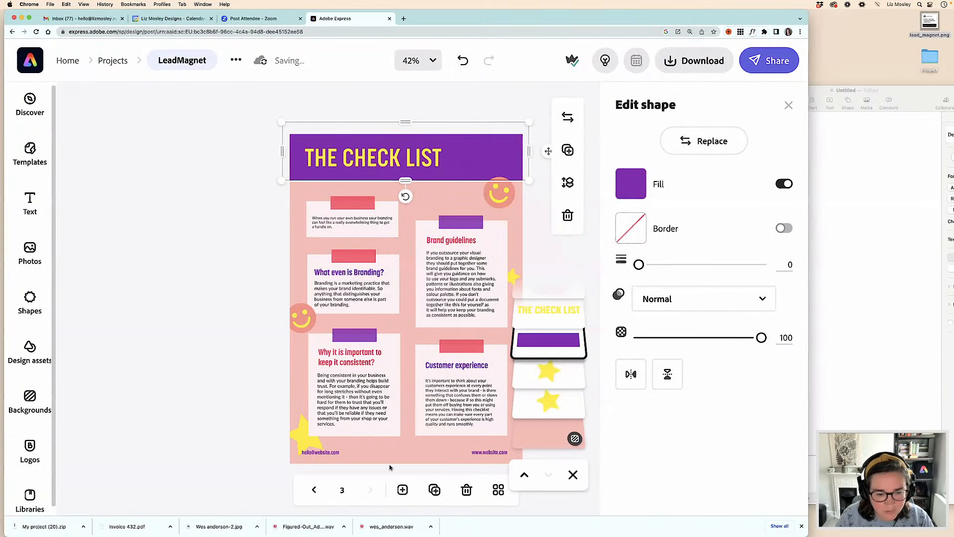
{"action": "left_click", "coordinate": [498, 490]}
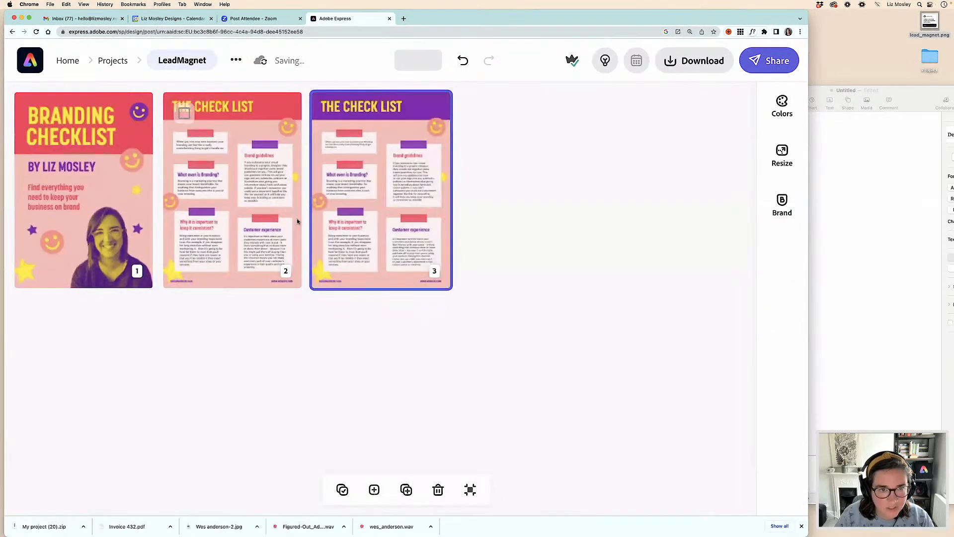
Open page 3 from the overview and select its background for editing.
{"action": "double_click", "coordinate": [377, 284]}
{"action": "left_click", "coordinate": [404, 317]}
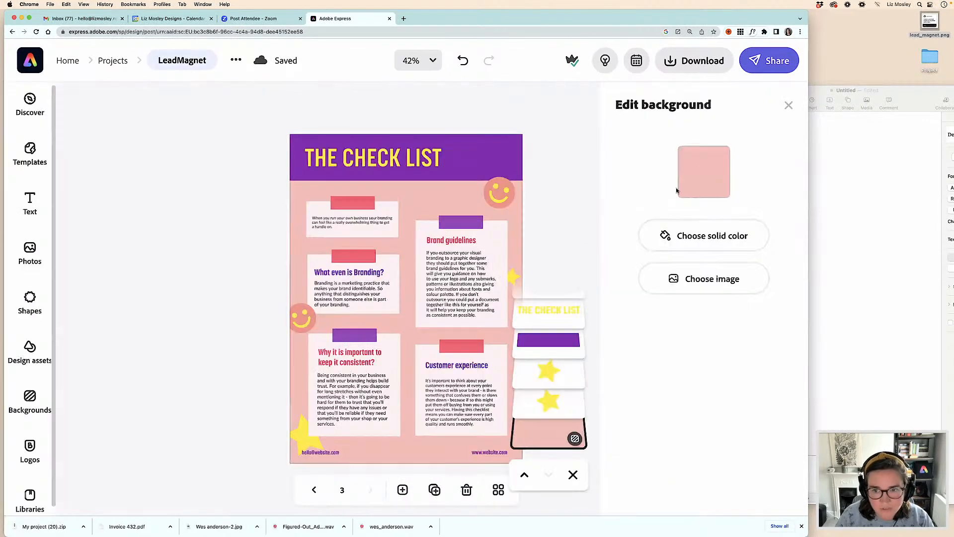
Try the pale yellow #FDF58E as page 3's background and restore the pink from the current palette.
{"action": "left_click", "coordinate": [703, 172]}
{"action": "left_click", "coordinate": [585, 187]}
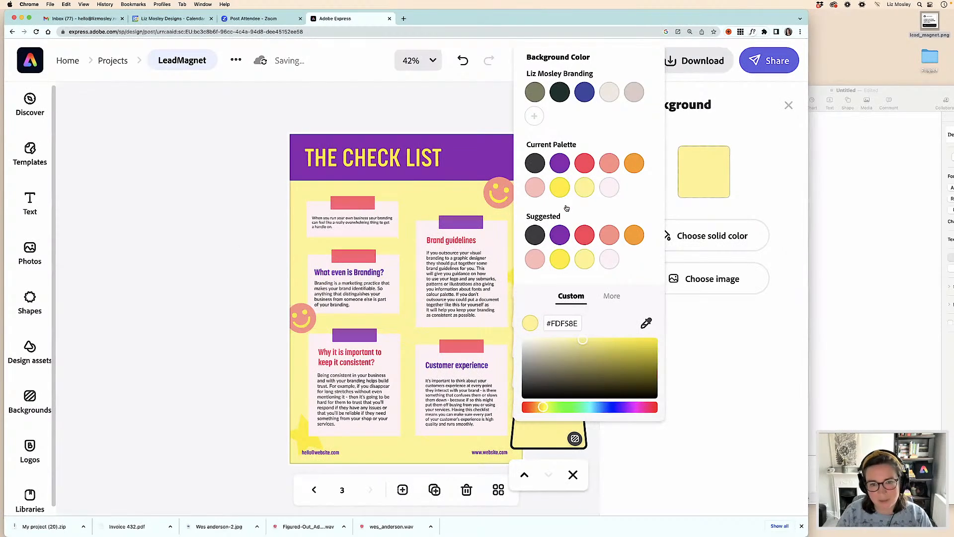
{"action": "left_click", "coordinate": [540, 192]}
{"action": "left_click", "coordinate": [177, 285]}
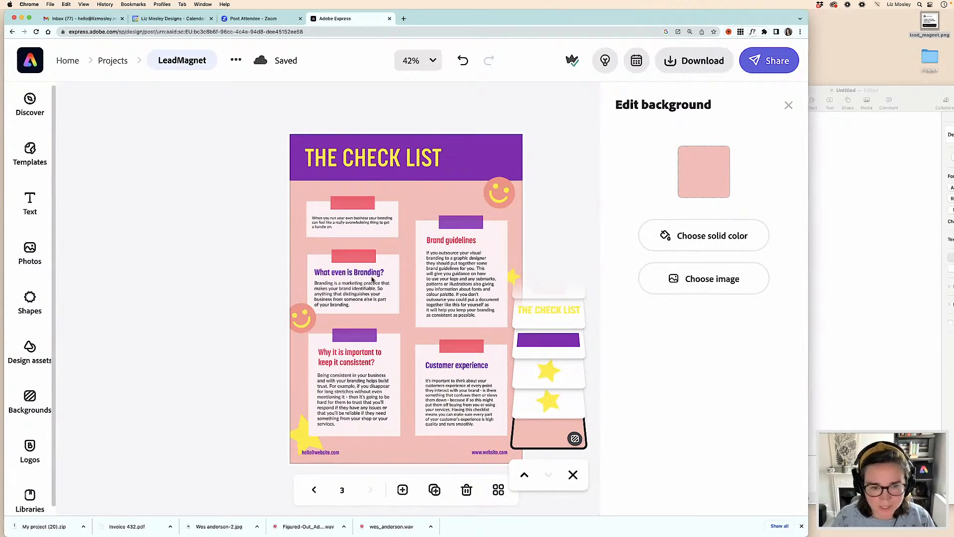
{"action": "left_click", "coordinate": [356, 283]}
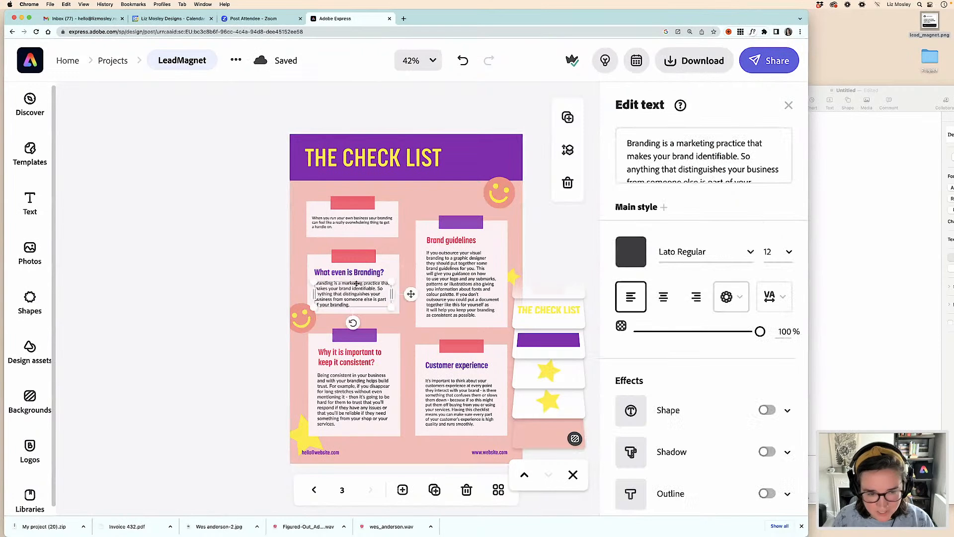
{"action": "key", "text": "Escape"}
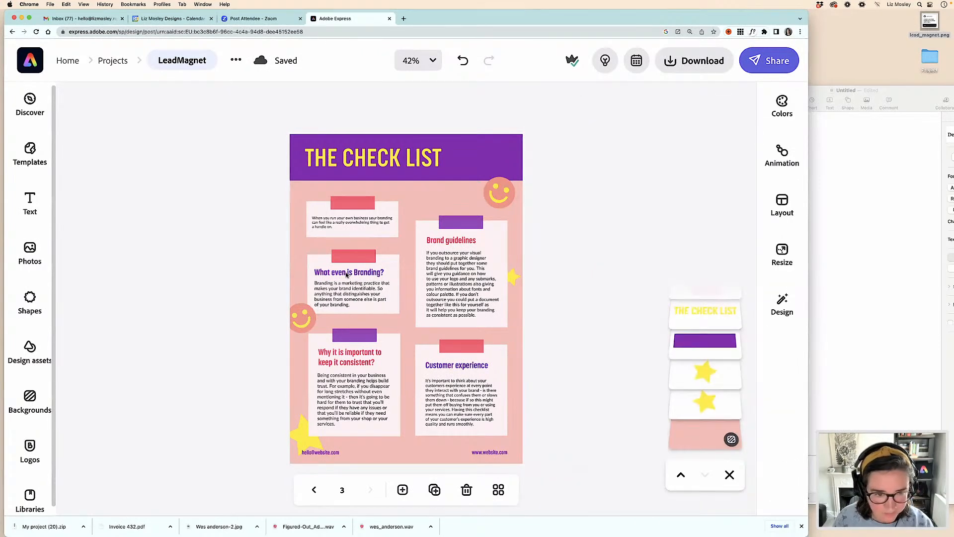
{"action": "left_click", "coordinate": [340, 301]}
{"action": "key", "text": "Delete"}
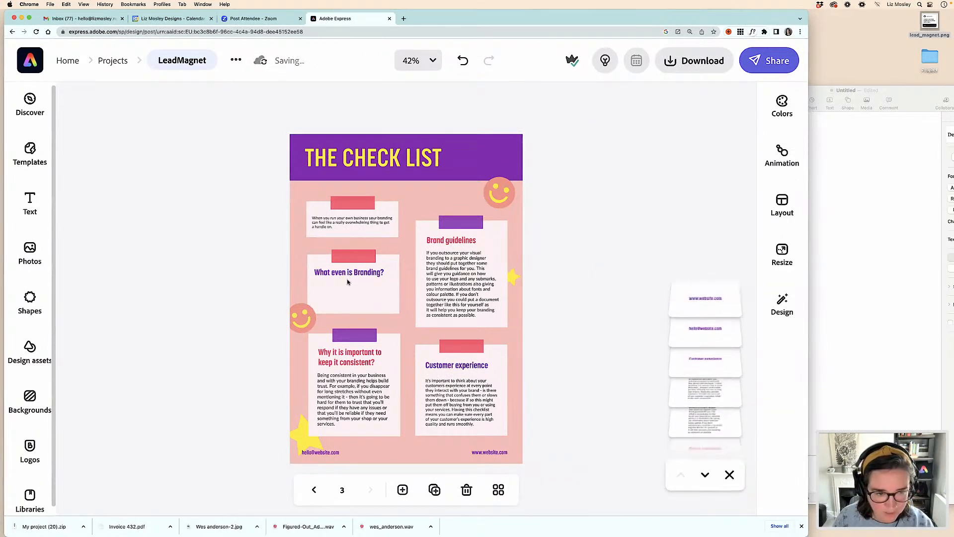
{"action": "left_click", "coordinate": [341, 414]}
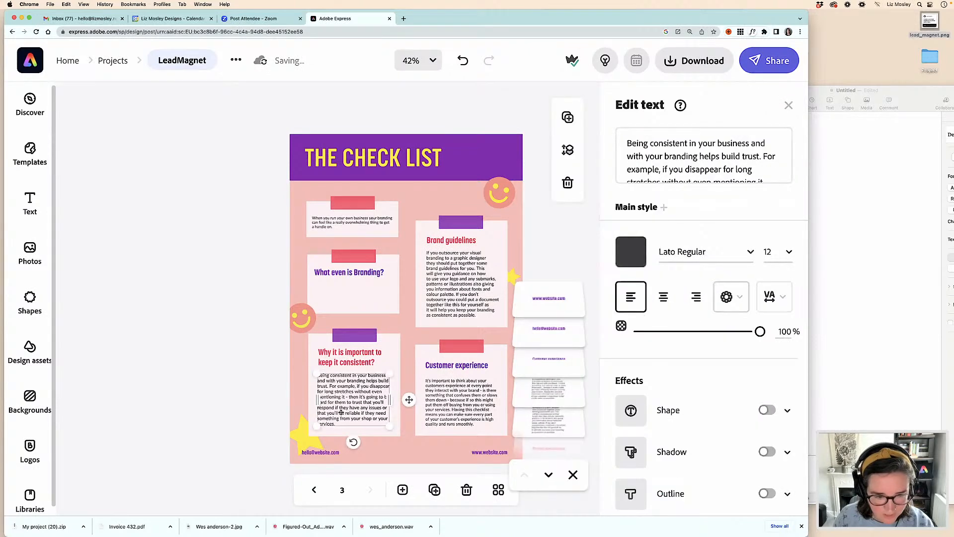
{"action": "left_click", "coordinate": [424, 329]}
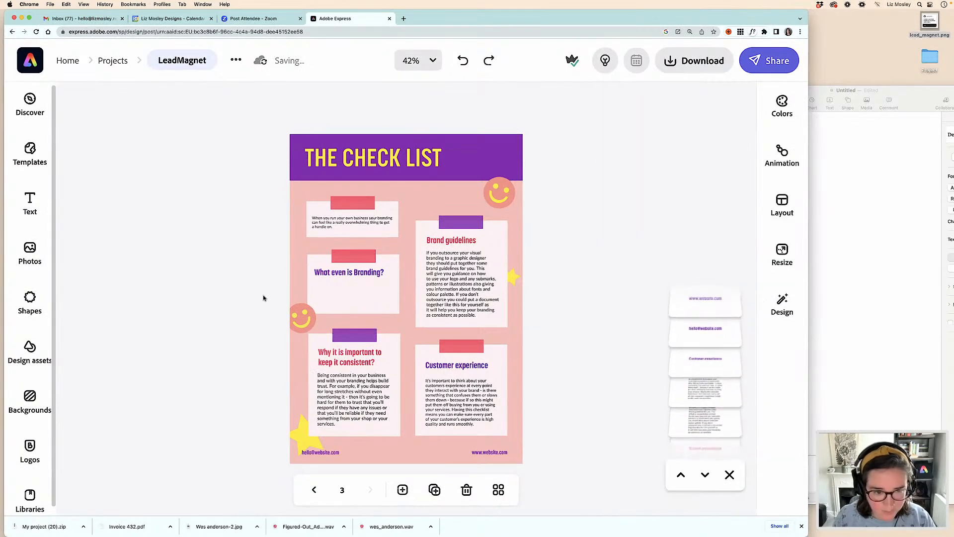
{"action": "left_click", "coordinate": [327, 324]}
Delete the short intro card above "What even is Branding?", including its text, red tape strip and pale panel.
{"action": "left_click", "coordinate": [338, 225]}
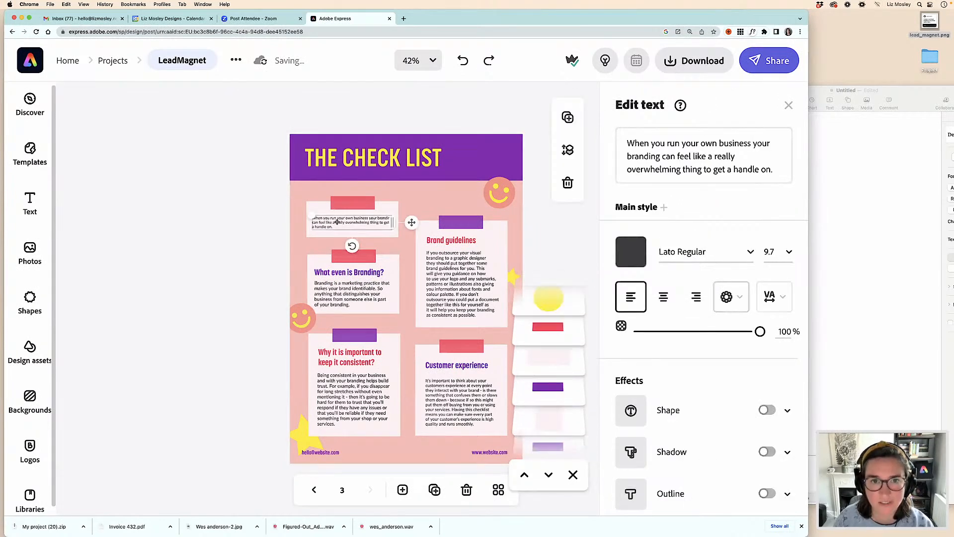
{"action": "key", "text": "Delete"}
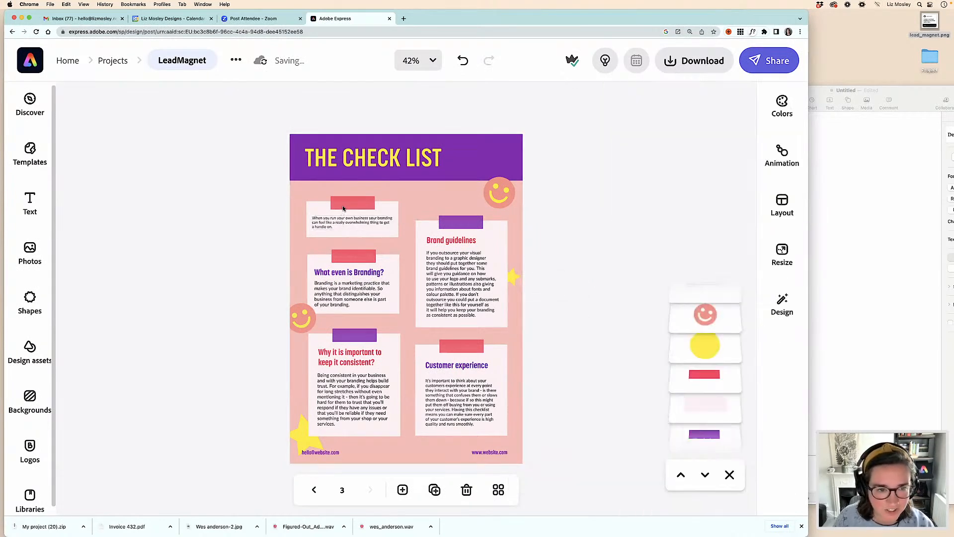
{"action": "left_click", "coordinate": [348, 207]}
{"action": "left_click", "coordinate": [322, 227]}
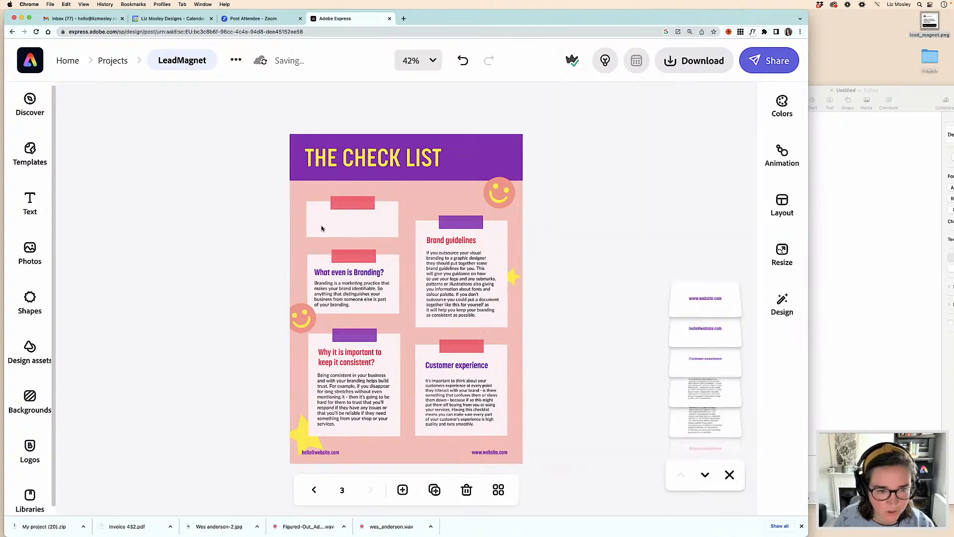
{"action": "left_click", "coordinate": [322, 227]}
{"action": "key", "text": "Delete"}
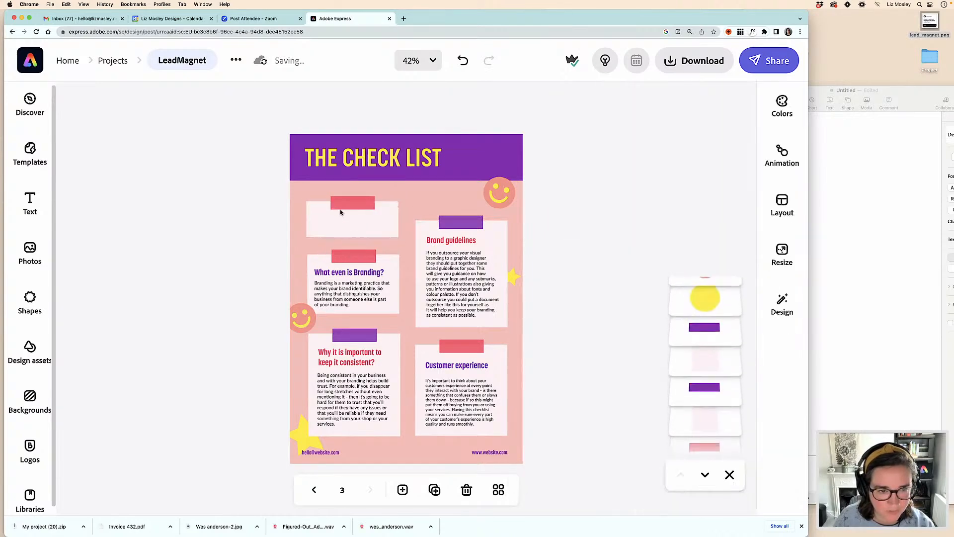
{"action": "left_click", "coordinate": [346, 222]}
Select all parts of the "What even is Branding?" card and move it up into the space below the header band.
{"action": "left_click", "coordinate": [355, 259]}
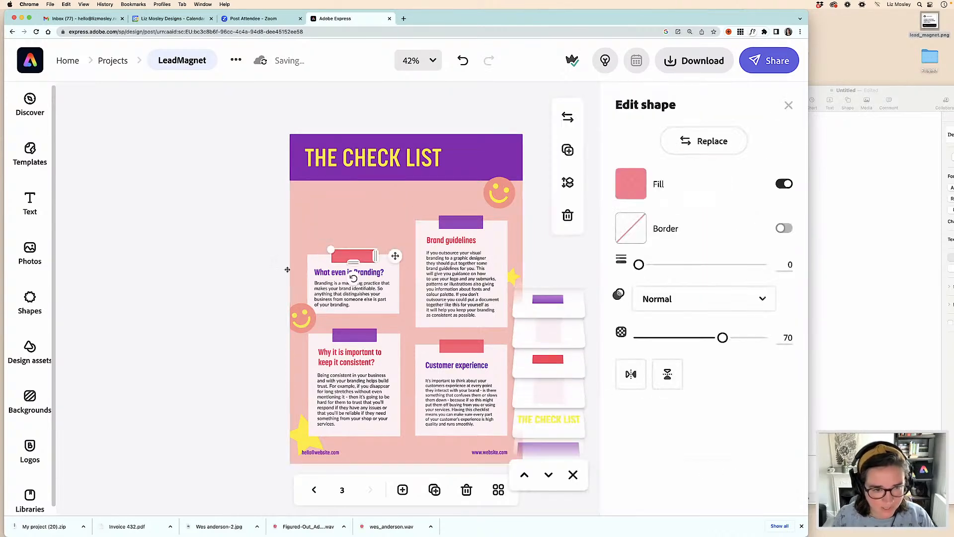
{"action": "left_click", "coordinate": [276, 258]}
{"action": "left_click_drag", "start_coordinate": [276, 258], "coordinate": [351, 242]}
Copy "Visual Branding" from the checklist in the Pages document and replace the "What even is Branding?" heading with it in Adobe Express.
{"action": "left_click", "coordinate": [836, 272]}
{"action": "scroll", "coordinate": [793, 255], "scroll_direction": "up", "scroll_amount": 3}
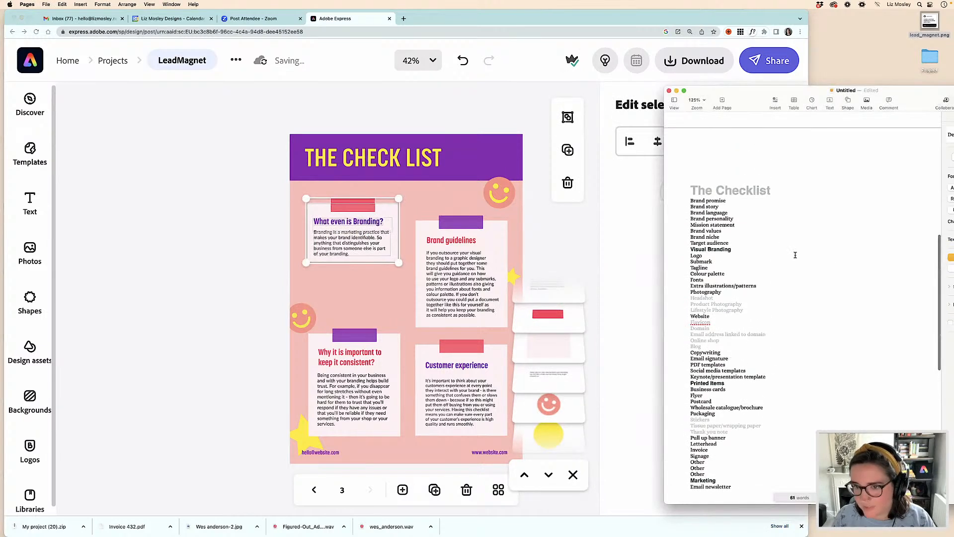
{"action": "left_click_drag", "start_coordinate": [732, 250], "coordinate": [690, 250]}
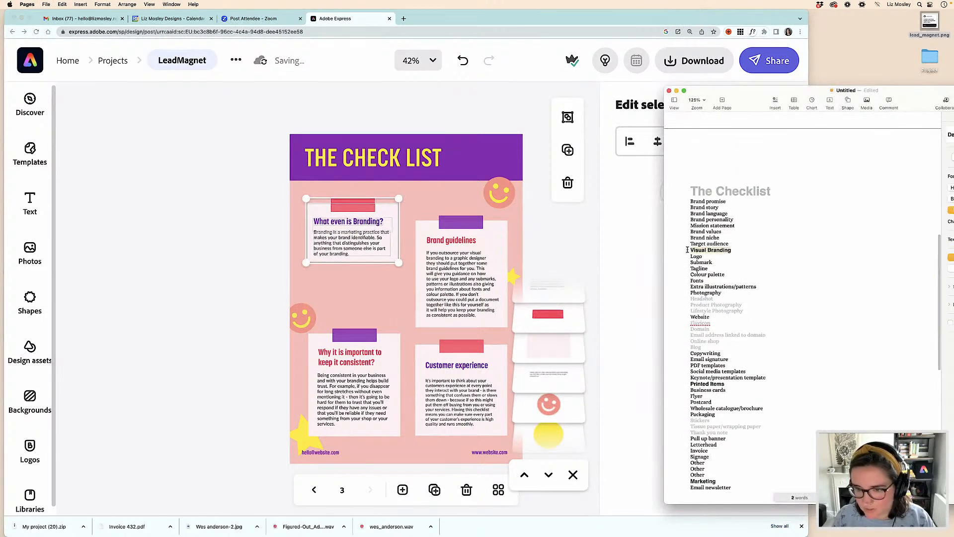
{"action": "key", "text": "super+c"}
{"action": "left_click", "coordinate": [283, 241]}
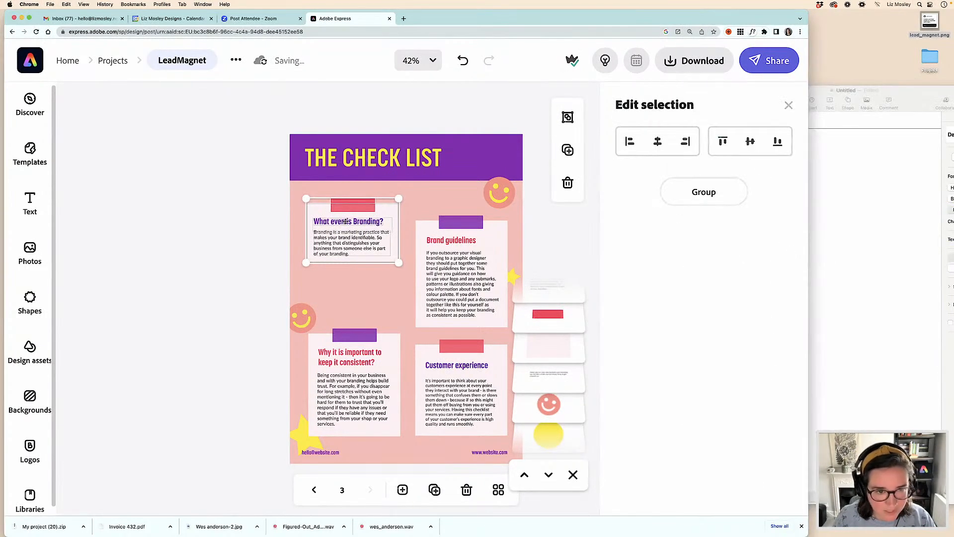
{"action": "left_click", "coordinate": [231, 229]}
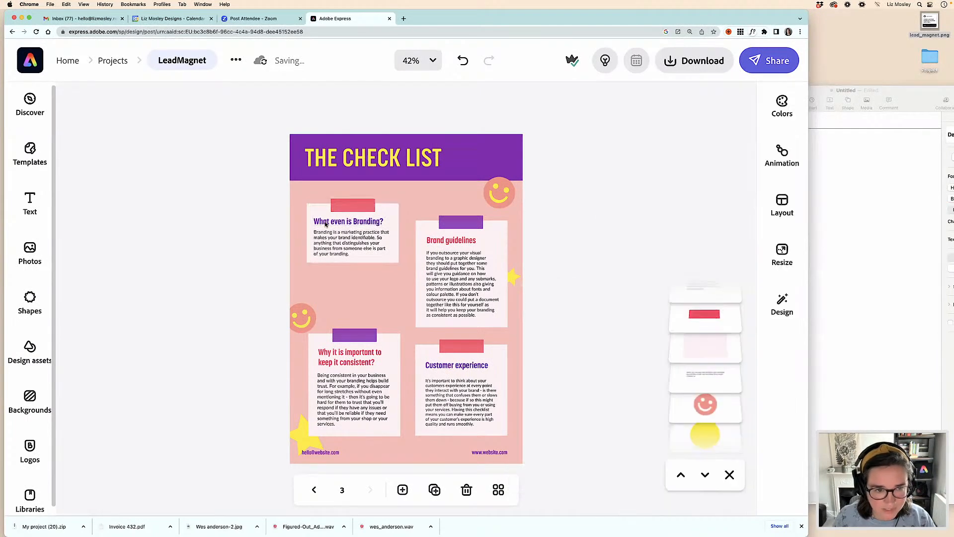
{"action": "left_click", "coordinate": [650, 144]}
{"action": "triple_click", "coordinate": [650, 143]}
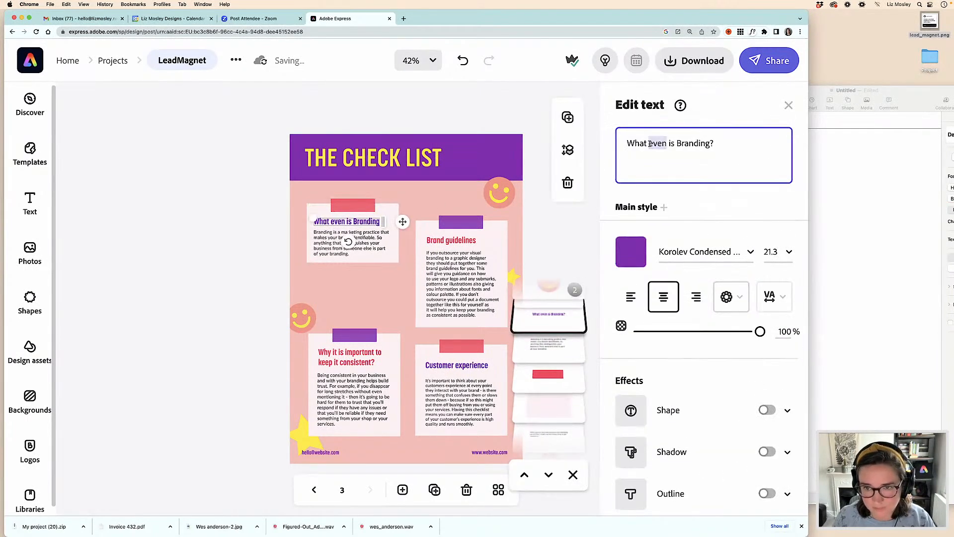
{"action": "type", "text": "Visual Branding"}
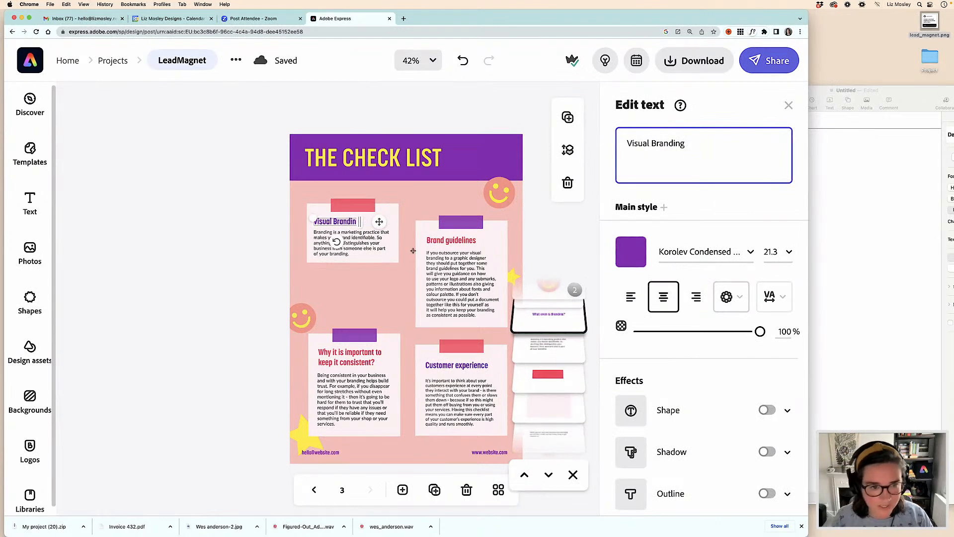
Copy the Pages checklist items from Logo to Keynote/presentation template and replace the Visual Branding card's body text with them in Adobe Express.
{"action": "left_click", "coordinate": [838, 246]}
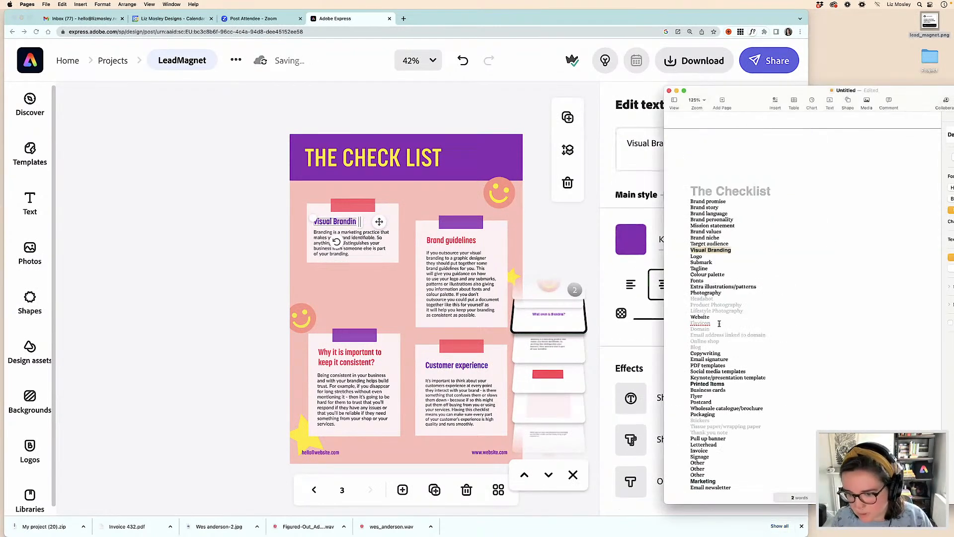
{"action": "left_click_drag", "start_coordinate": [769, 378], "coordinate": [680, 258]}
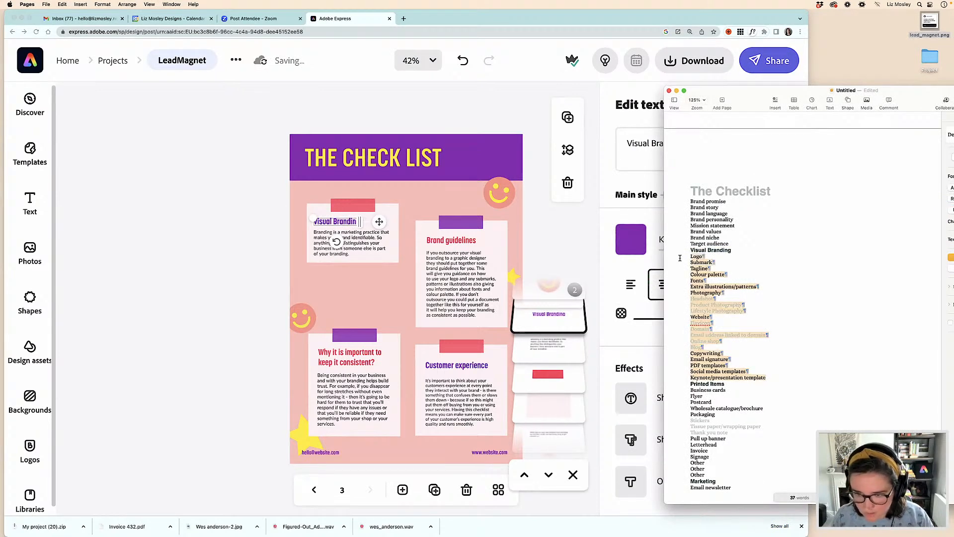
{"action": "left_click", "coordinate": [253, 301]}
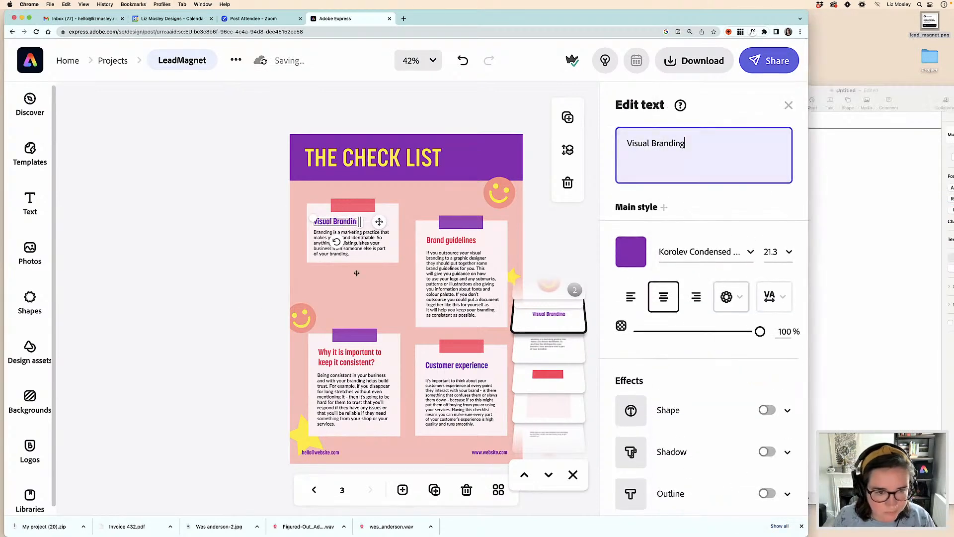
{"action": "left_click", "coordinate": [365, 245]}
{"action": "left_click", "coordinate": [681, 171]}
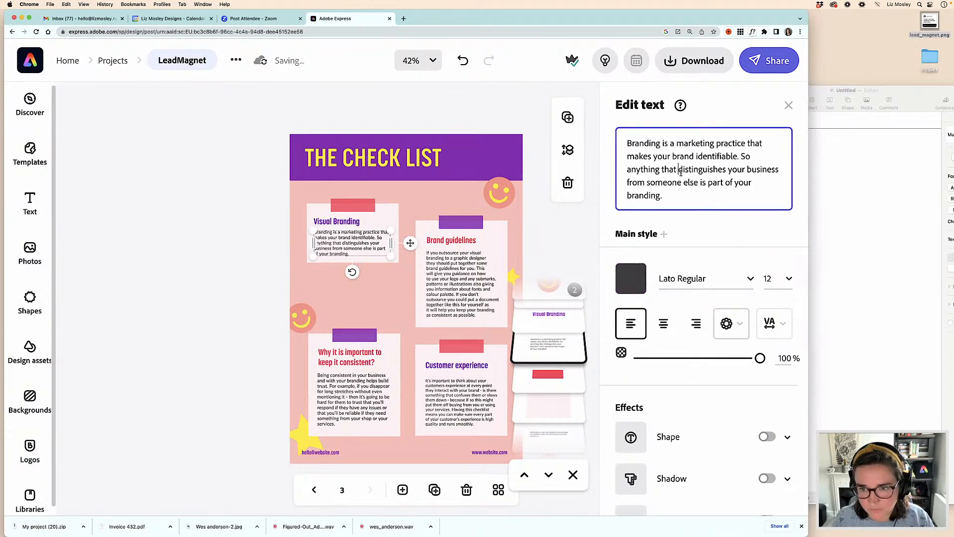
{"action": "key", "text": "ctrl+a"}
{"action": "key", "text": "ctrl+v"}
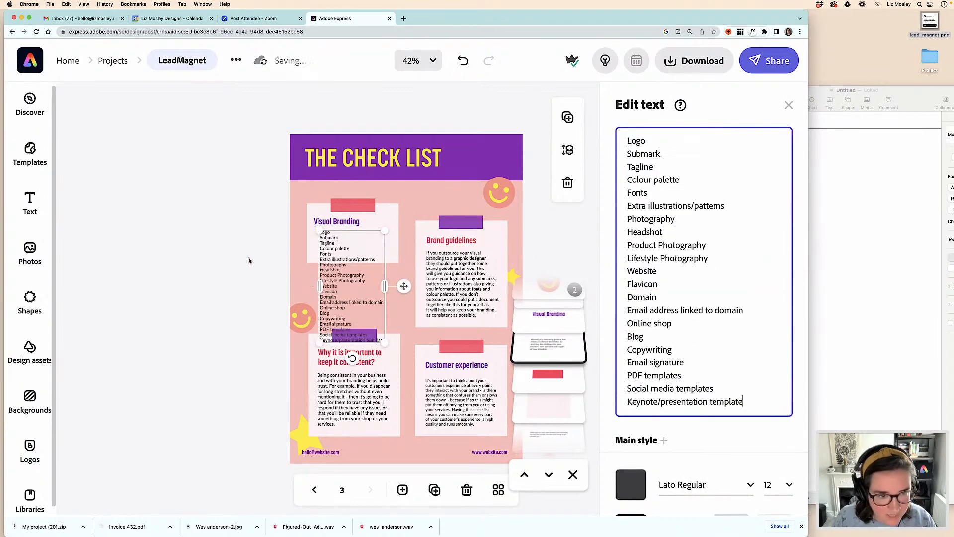
Try different positions for the pasted item list within the Visual Branding card.
{"action": "left_click", "coordinate": [323, 259]}
{"action": "left_click_drag", "start_coordinate": [323, 259], "coordinate": [333, 259]}
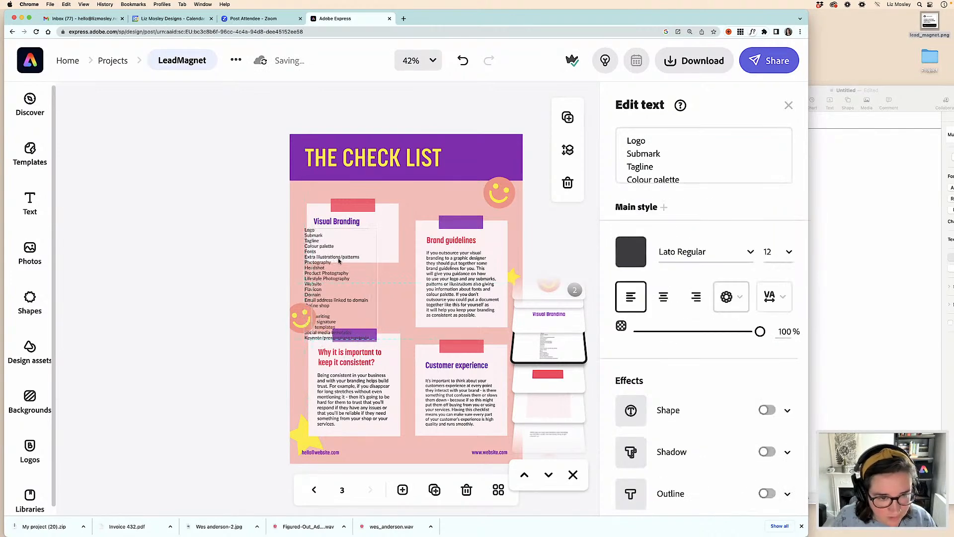
{"action": "key", "text": "Right"}
{"action": "key", "text": "Right"}
{"action": "key", "text": "Right"}
{"action": "key", "text": "Right"}
{"action": "key", "text": "Right"}
{"action": "key", "text": "Right"}
{"action": "key", "text": "Down"}
{"action": "key", "text": "Down"}
{"action": "key", "text": "Down"}
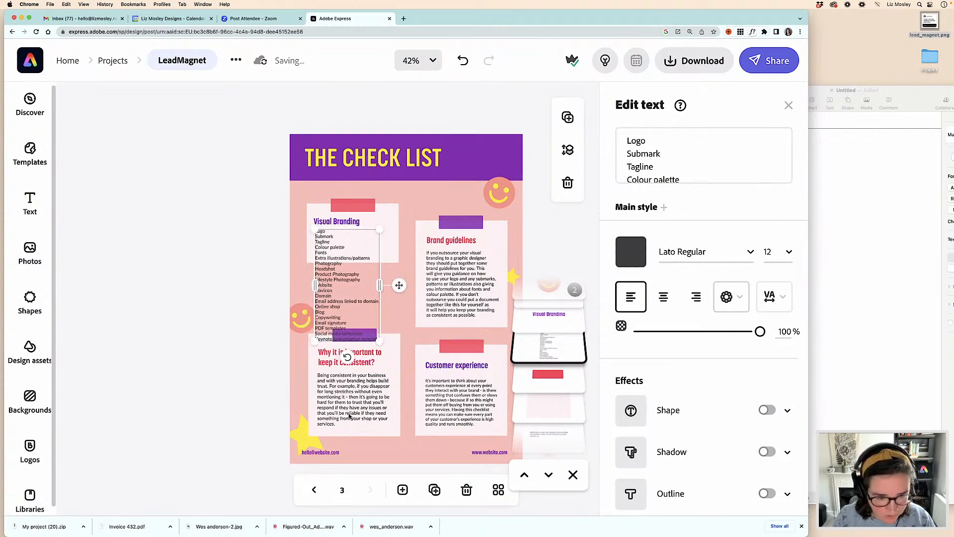
{"action": "left_click", "coordinate": [389, 255]}
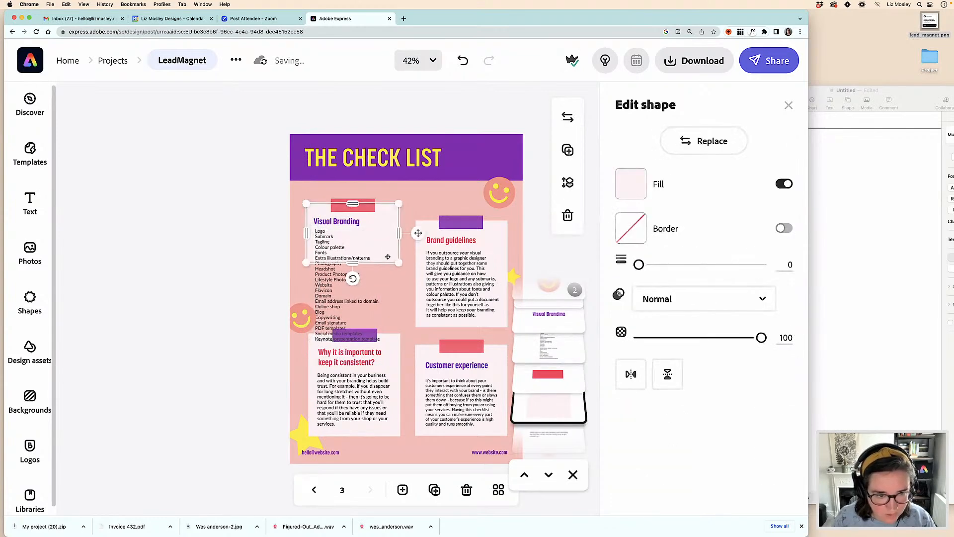
{"action": "left_click", "coordinate": [372, 329]}
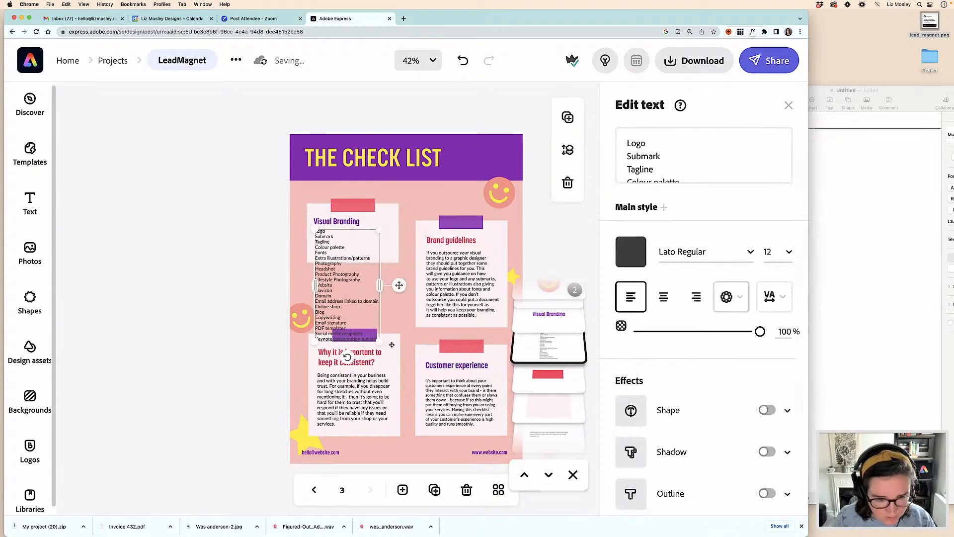
{"action": "left_click_drag", "start_coordinate": [338, 276], "coordinate": [343, 252]}
Delete the "Why it is important to keep it consistent?" card, including its purple tape strip, panel, heading and body text.
{"action": "left_click", "coordinate": [337, 333]}
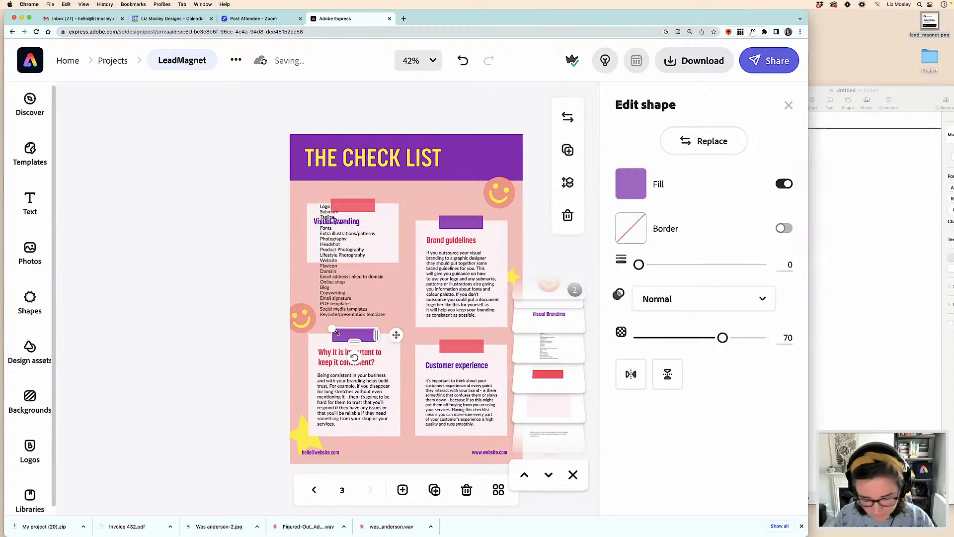
{"action": "key", "text": "Escape"}
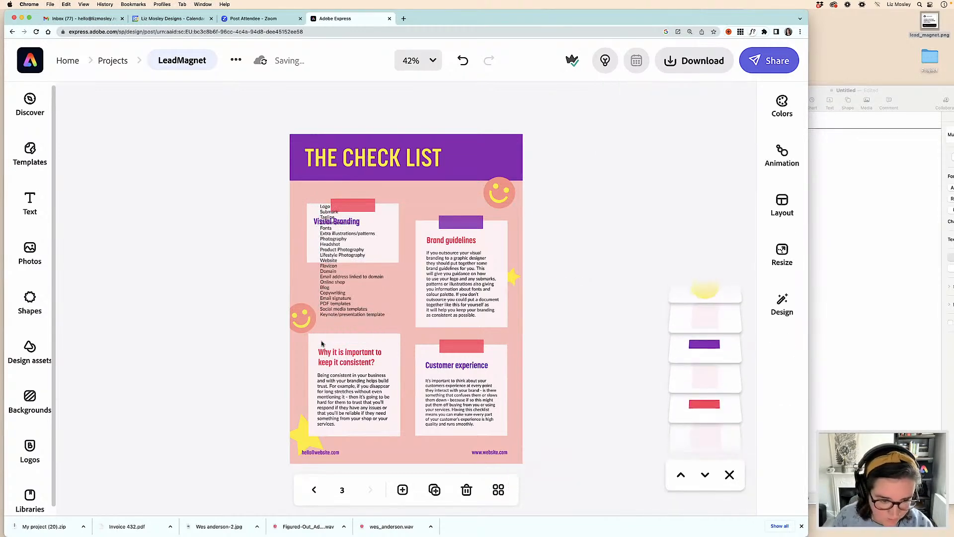
{"action": "left_click", "coordinate": [322, 344]}
{"action": "key", "text": "Escape"}
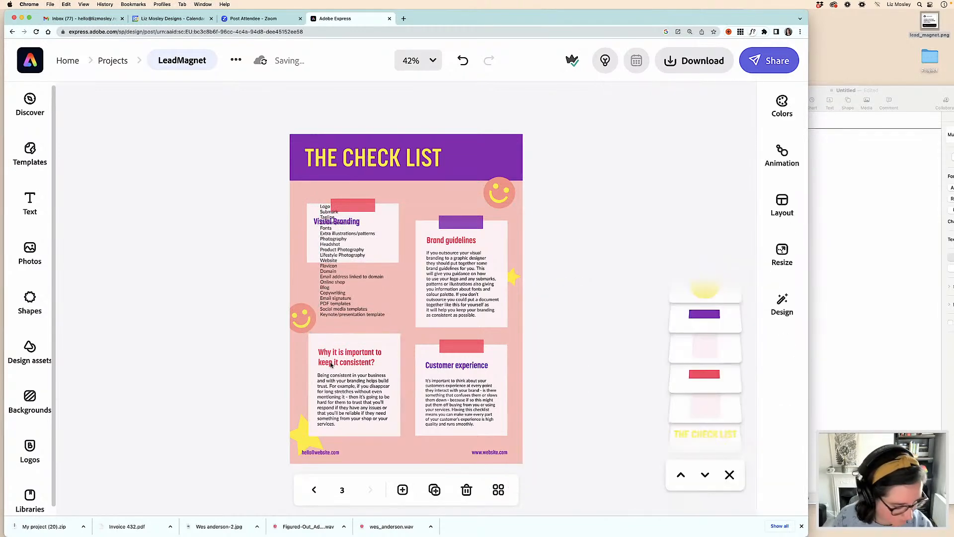
{"action": "left_click", "coordinate": [331, 365]}
{"action": "key", "text": "Escape"}
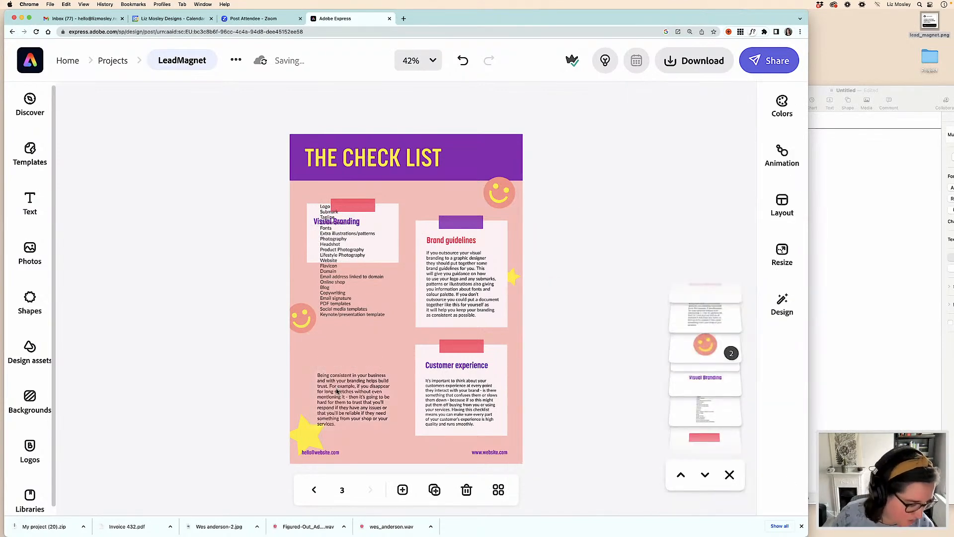
{"action": "left_click", "coordinate": [340, 407]}
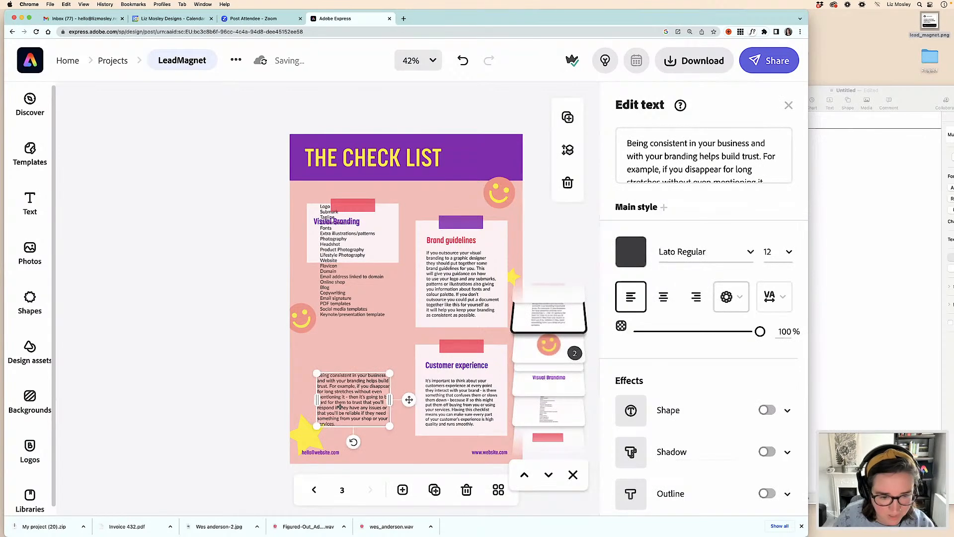
{"action": "key", "text": "BackSpace"}
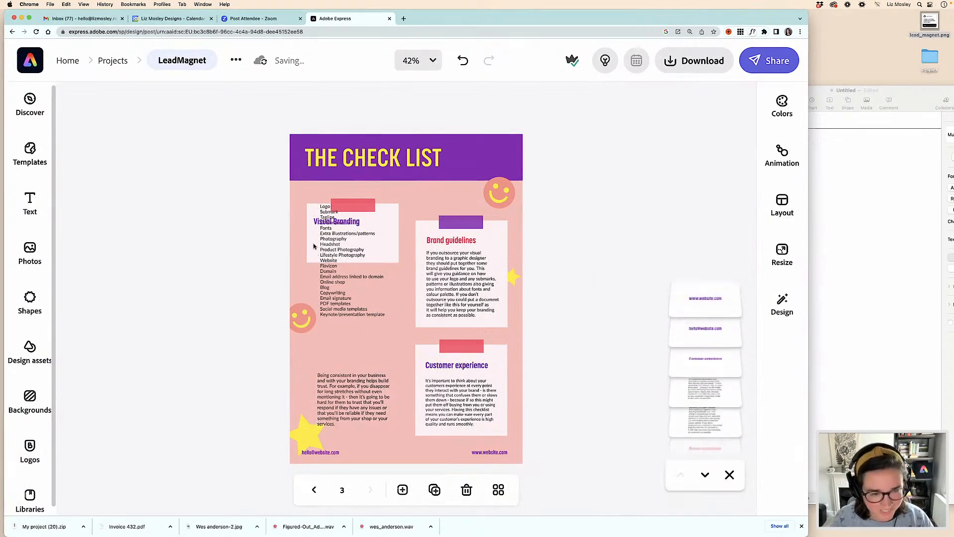
Move the item list directly beneath the Visual Branding heading, aligned with the heading's left edge.
{"action": "mouse_move", "coordinate": [330, 255]}
{"action": "left_mouse_down"}
{"action": "mouse_move", "coordinate": [330, 269]}
{"action": "mouse_move", "coordinate": [336, 257]}
{"action": "left_mouse_up"}
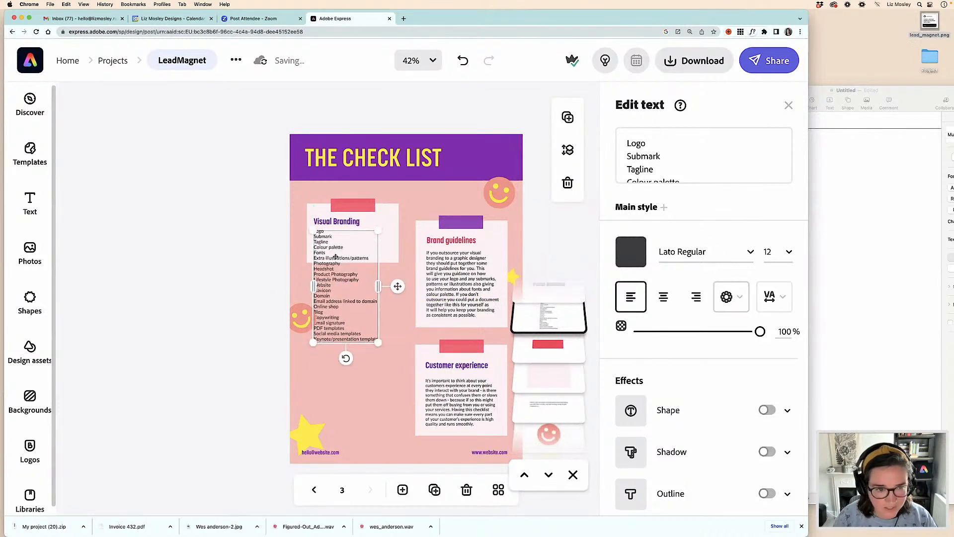
Extend the Visual Branding card's panel to enclose the whole item list and move the overlapping smiley up beside the card's upper-left corner.
{"action": "key", "text": "Down"}
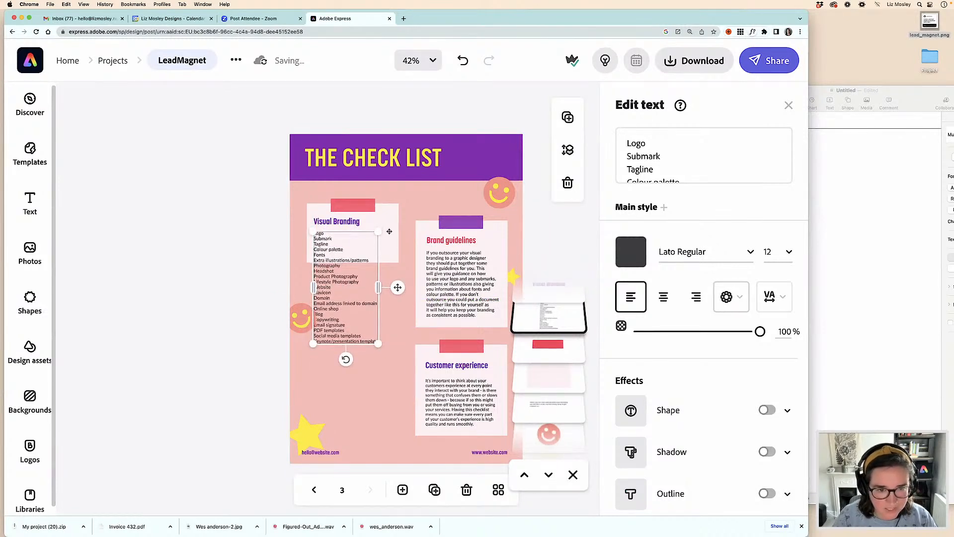
{"action": "left_click", "coordinate": [389, 231]}
{"action": "left_click_drag", "start_coordinate": [349, 350], "coordinate": [349, 354]}
{"action": "left_click", "coordinate": [298, 317]}
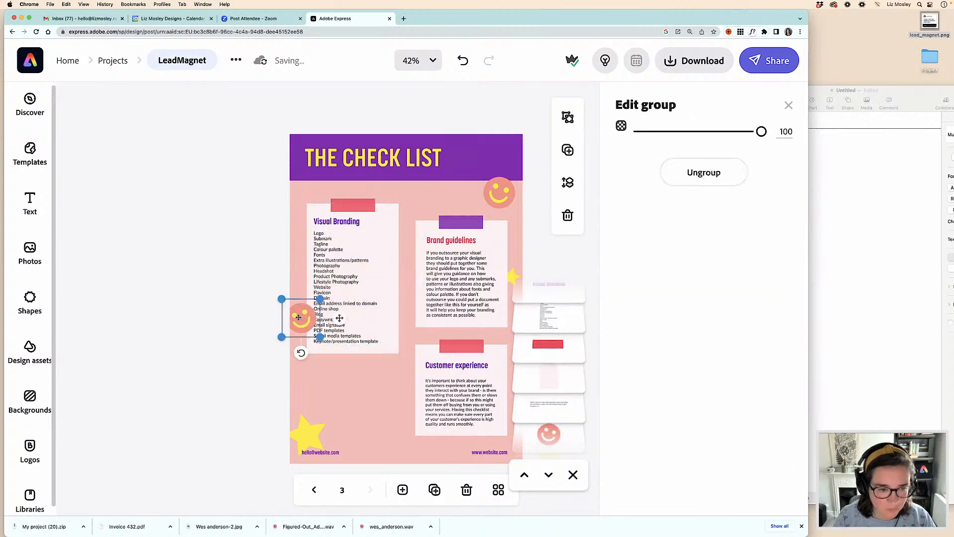
{"action": "left_click_drag", "start_coordinate": [301, 323], "coordinate": [298, 213]}
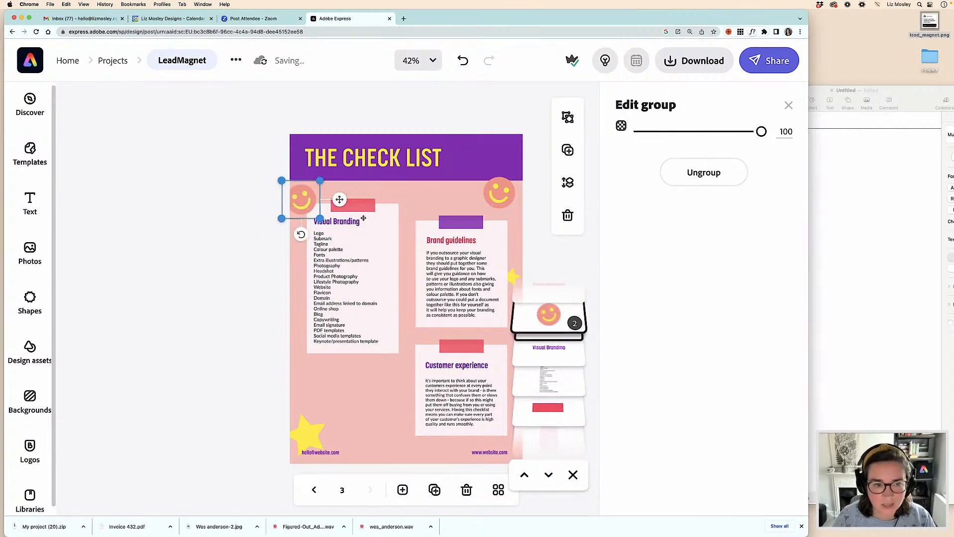
Look up the next section in the Pages checklist and replace the Brand guidelines heading in Adobe Express with "Printed Items".
{"action": "left_click", "coordinate": [864, 277]}
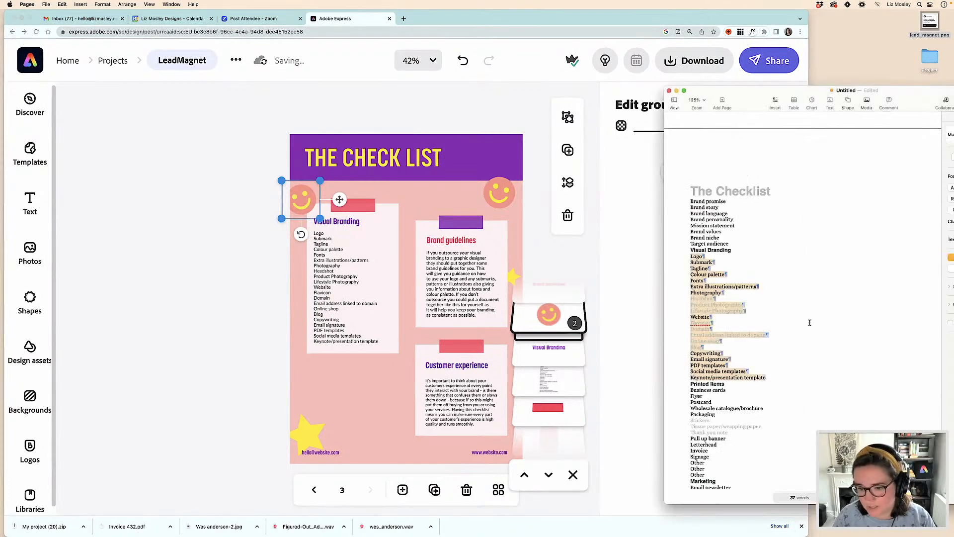
{"action": "scroll", "coordinate": [809, 323], "scroll_direction": "down", "scroll_amount": 5}
{"action": "scroll", "coordinate": [810, 322], "scroll_direction": "down", "scroll_amount": 4}
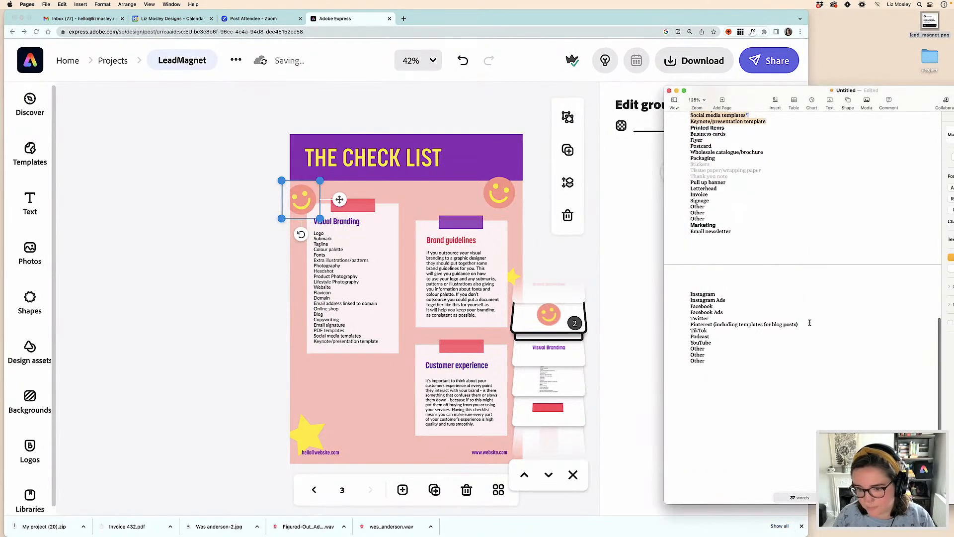
{"action": "scroll", "coordinate": [789, 311], "scroll_direction": "up", "scroll_amount": 4}
{"action": "left_click", "coordinate": [727, 243]}
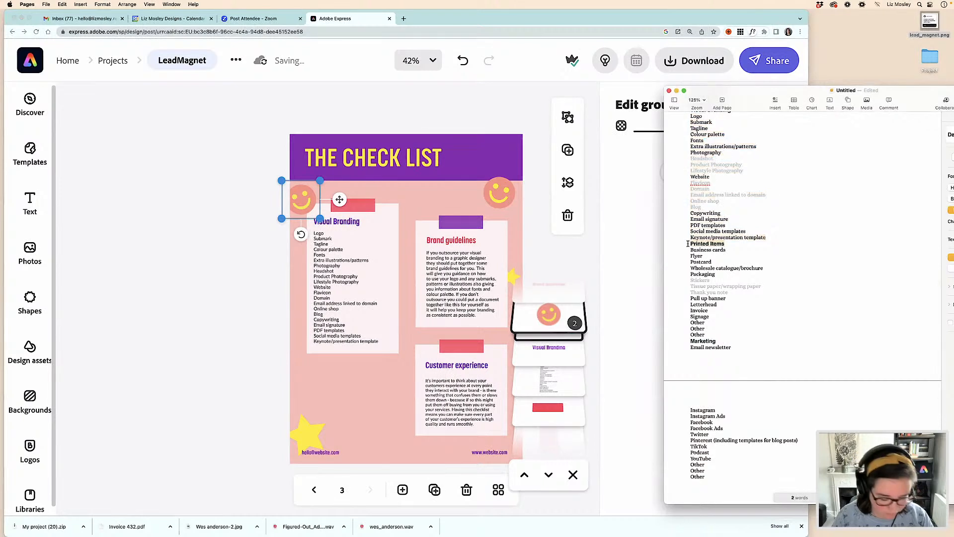
{"action": "left_click", "coordinate": [267, 281]}
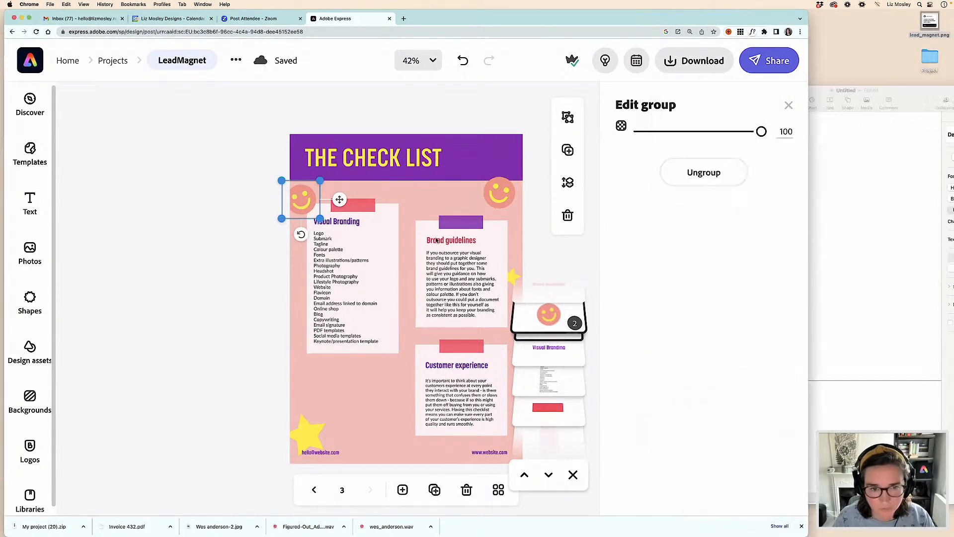
{"action": "left_click", "coordinate": [437, 240]}
{"action": "double_click", "coordinate": [436, 240]}
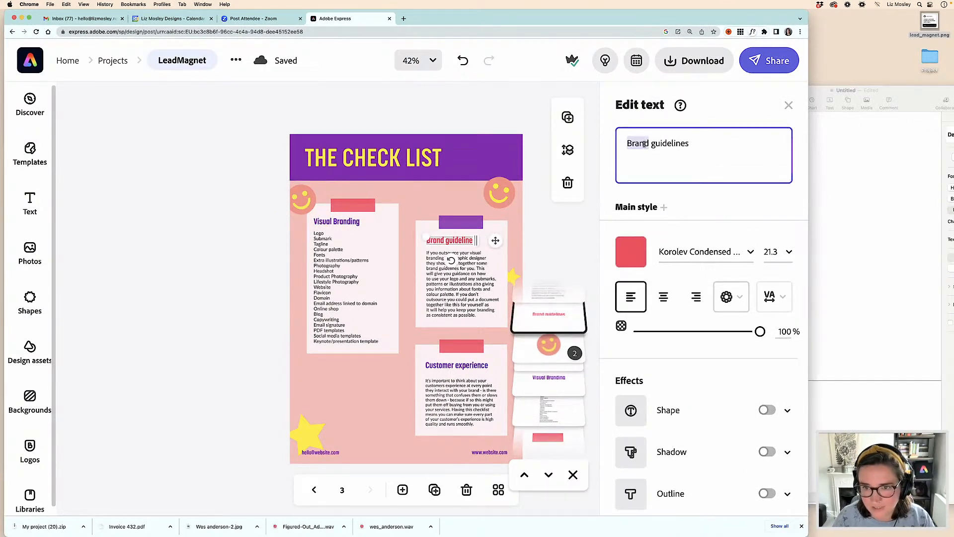
{"action": "type", "text": "Printed Items"}
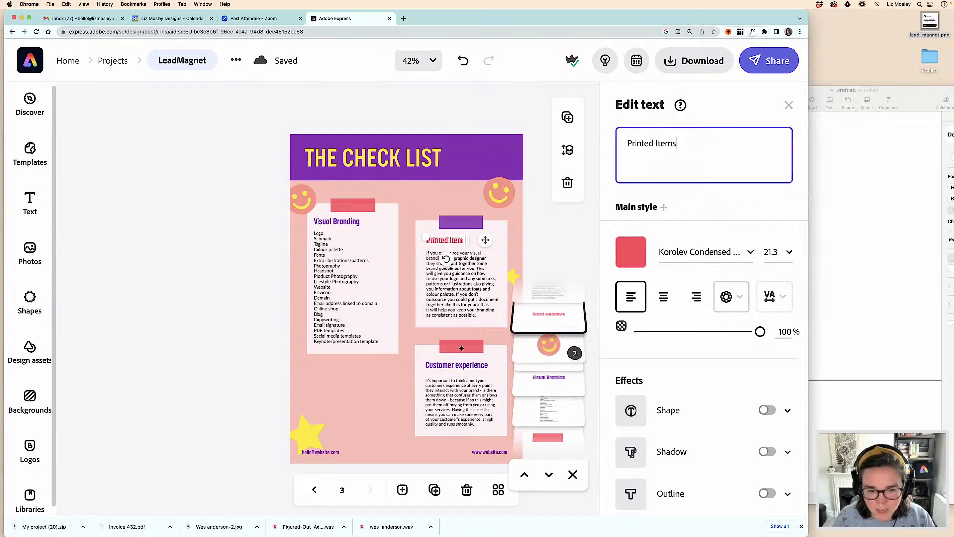
Delete the Customer experience card, including its red tape strip, body text, heading and panel.
{"action": "left_click", "coordinate": [461, 349]}
{"action": "left_click", "coordinate": [464, 371]}
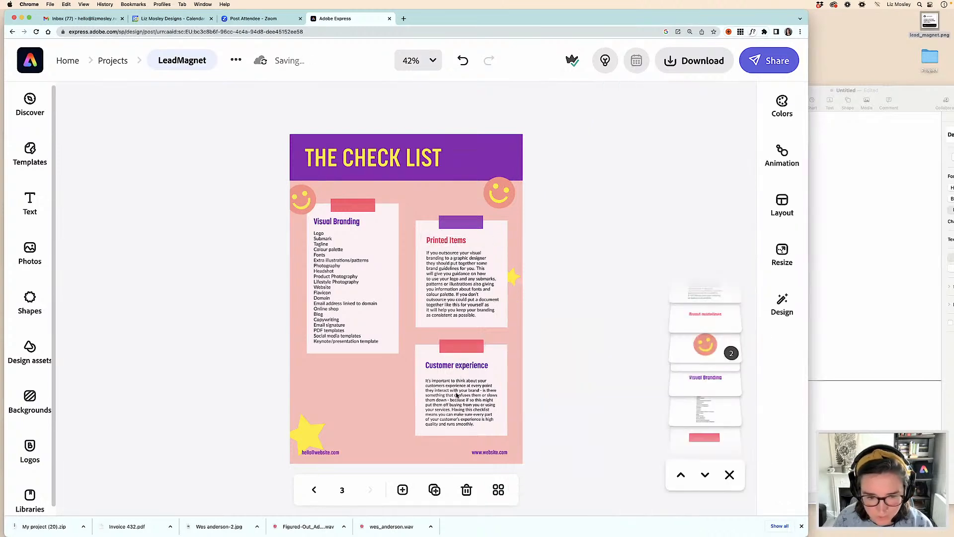
{"action": "left_click", "coordinate": [456, 395]}
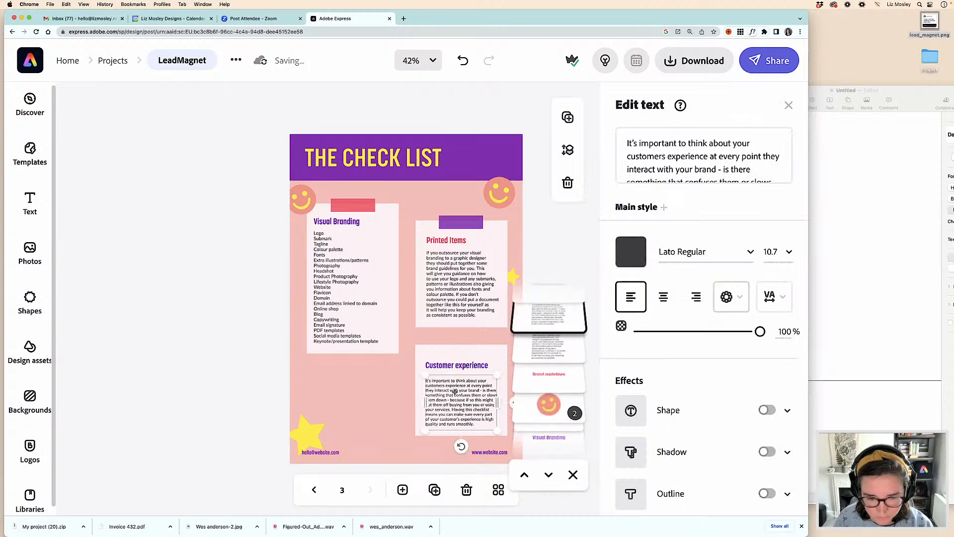
{"action": "key", "text": "Escape"}
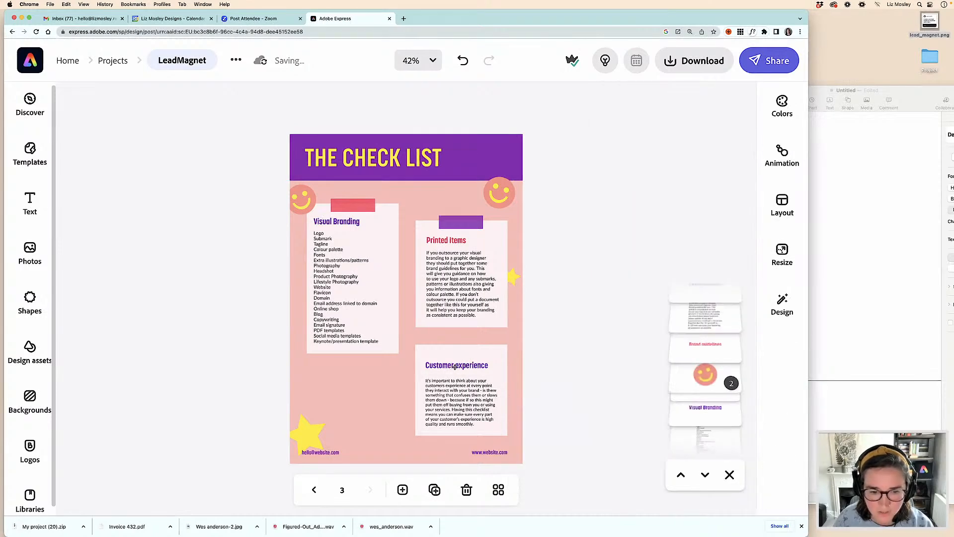
{"action": "left_click", "coordinate": [456, 366]}
{"action": "key", "text": "Escape"}
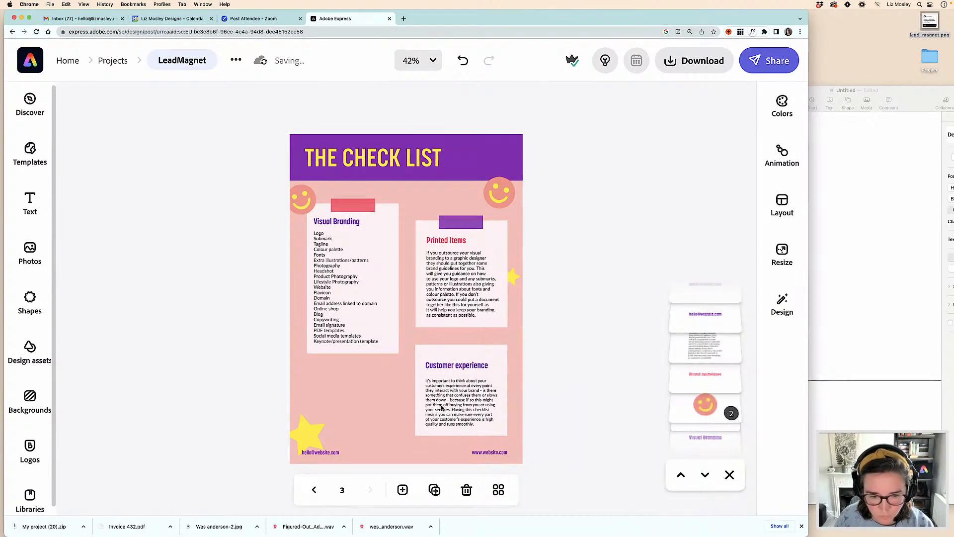
{"action": "left_click", "coordinate": [441, 408]}
{"action": "key", "text": "Delete"}
{"action": "left_click", "coordinate": [454, 367]}
{"action": "key", "text": "Delete"}
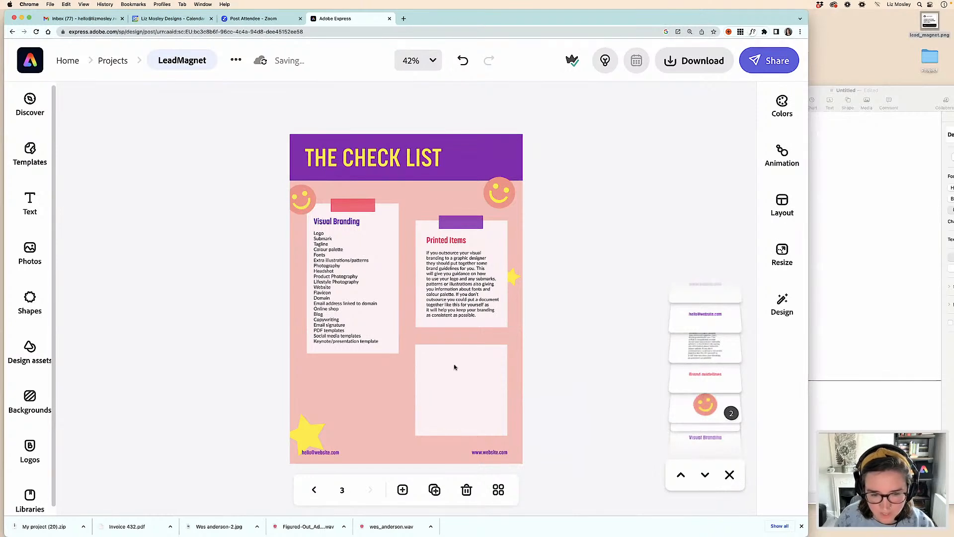
{"action": "left_click", "coordinate": [450, 375]}
{"action": "key", "text": "Delete"}
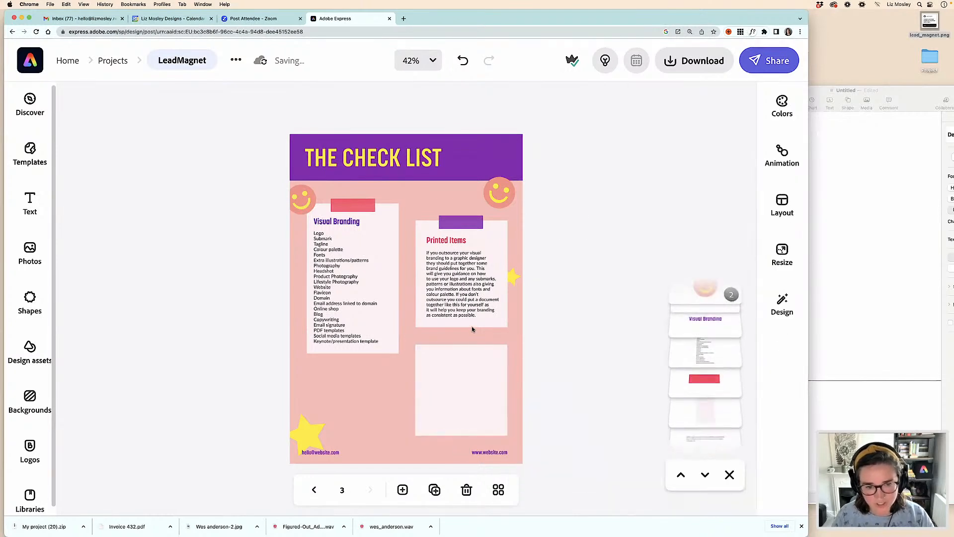
Extend the Printed Items card's panel down to just above the website address in the page footer.
{"action": "left_click", "coordinate": [457, 330]}
{"action": "left_click_drag", "start_coordinate": [462, 328], "coordinate": [462, 428]}
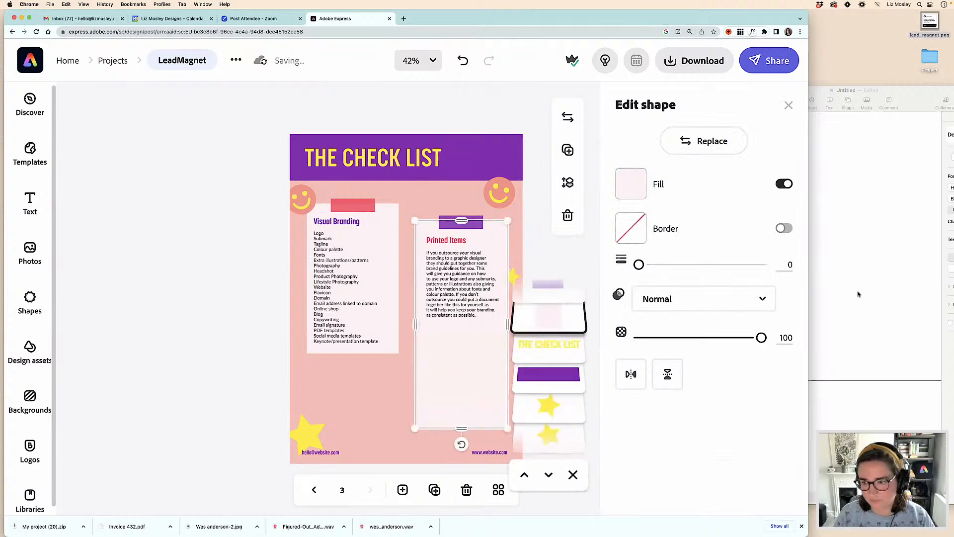
Copy the Pages checklist items from Business cards to YouTube and replace the Printed Items card's body text with them in Adobe Express.
{"action": "left_click", "coordinate": [856, 293]}
{"action": "mouse_move", "coordinate": [691, 250]}
{"action": "left_mouse_down"}
{"action": "mouse_move", "coordinate": [727, 484]}
{"action": "mouse_move", "coordinate": [706, 432]}
{"action": "mouse_move", "coordinate": [681, 249]}
{"action": "left_mouse_up"}
{"action": "key", "text": "super+c"}
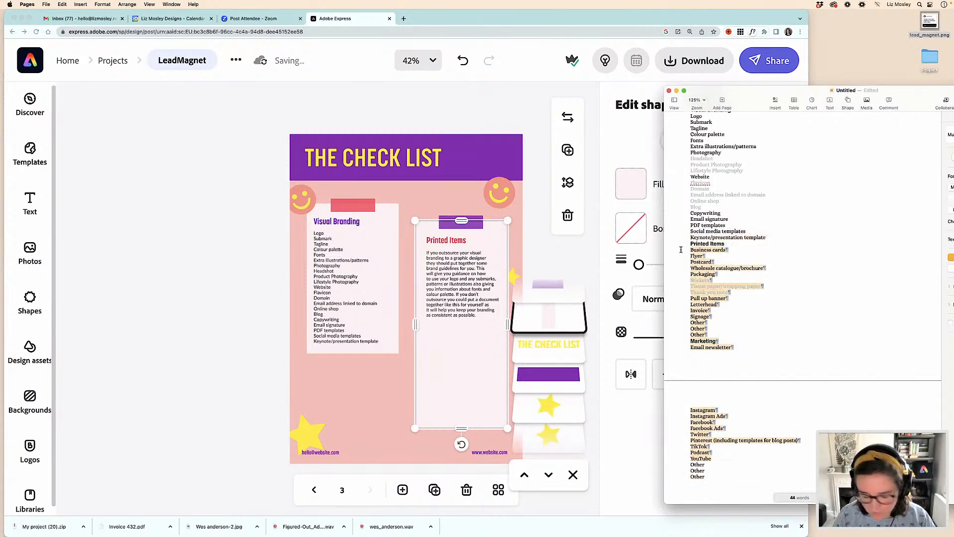
{"action": "left_click", "coordinate": [433, 305]}
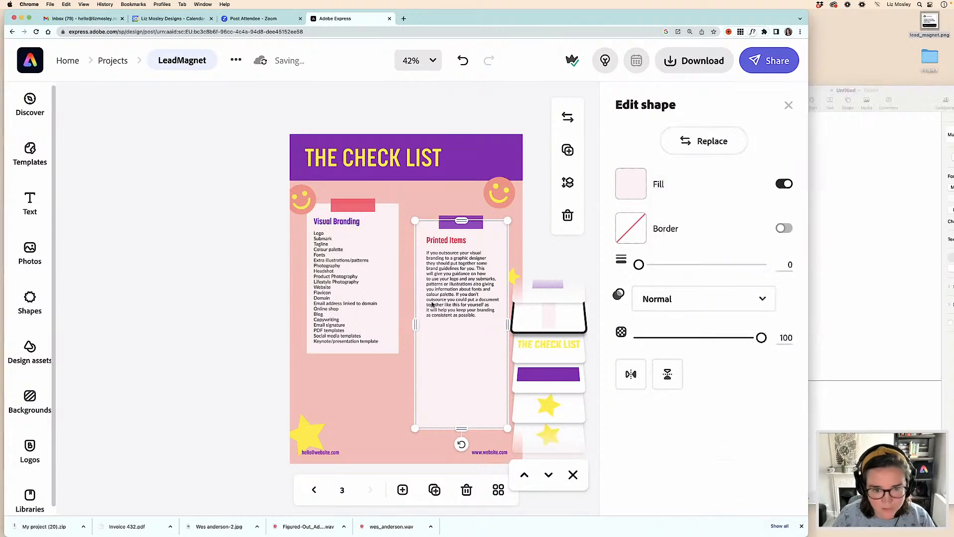
{"action": "left_click", "coordinate": [456, 295]}
{"action": "left_click", "coordinate": [643, 172]}
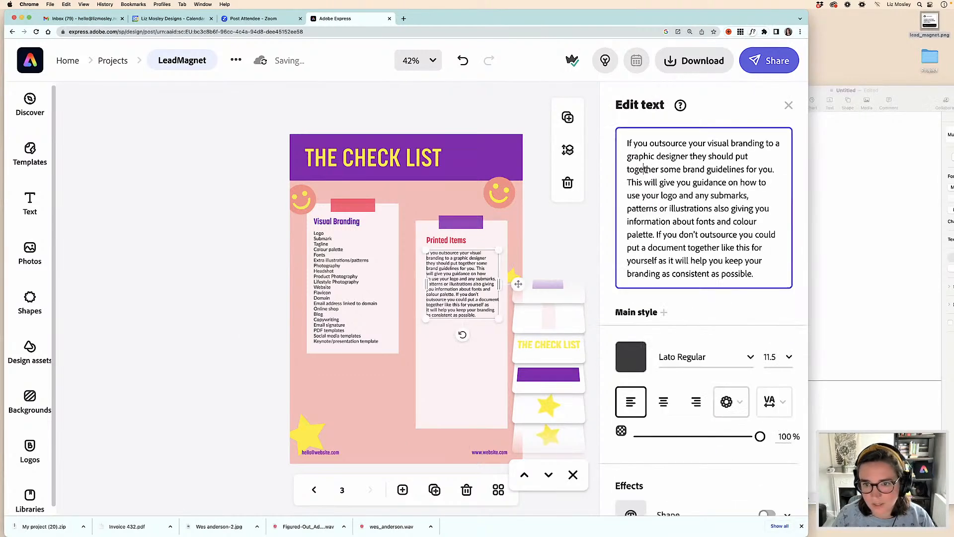
{"action": "key", "text": "super+a"}
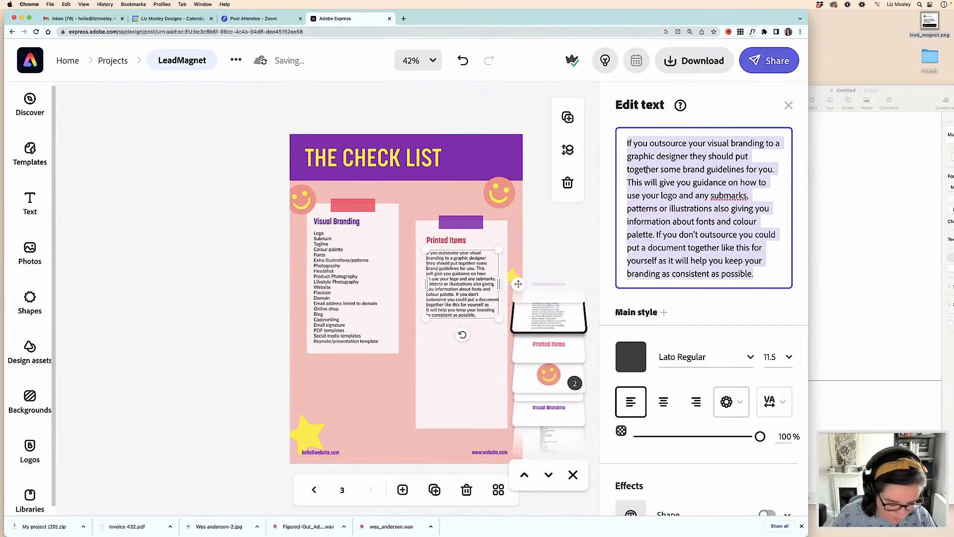
{"action": "key", "text": "super+v"}
{"action": "left_click", "coordinate": [444, 283]}
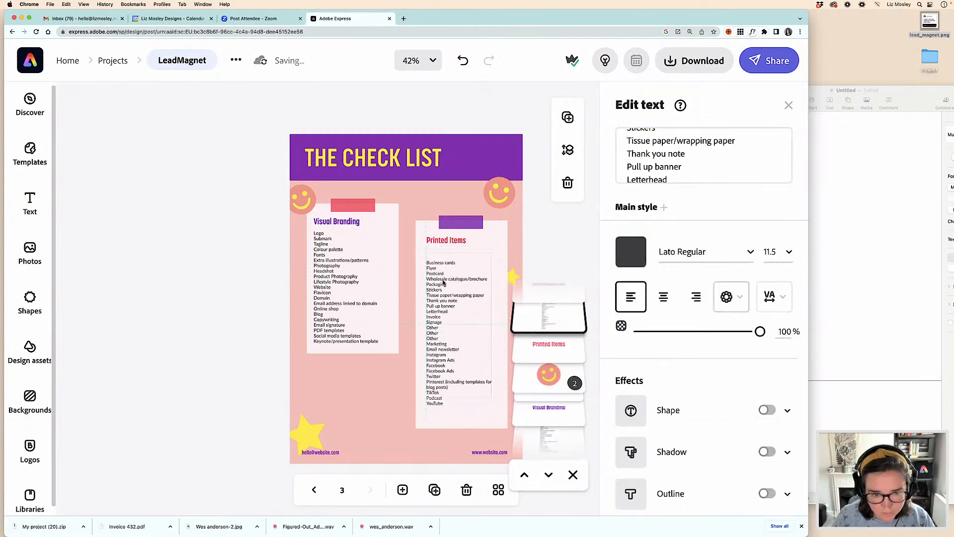
{"action": "left_click", "coordinate": [442, 281]}
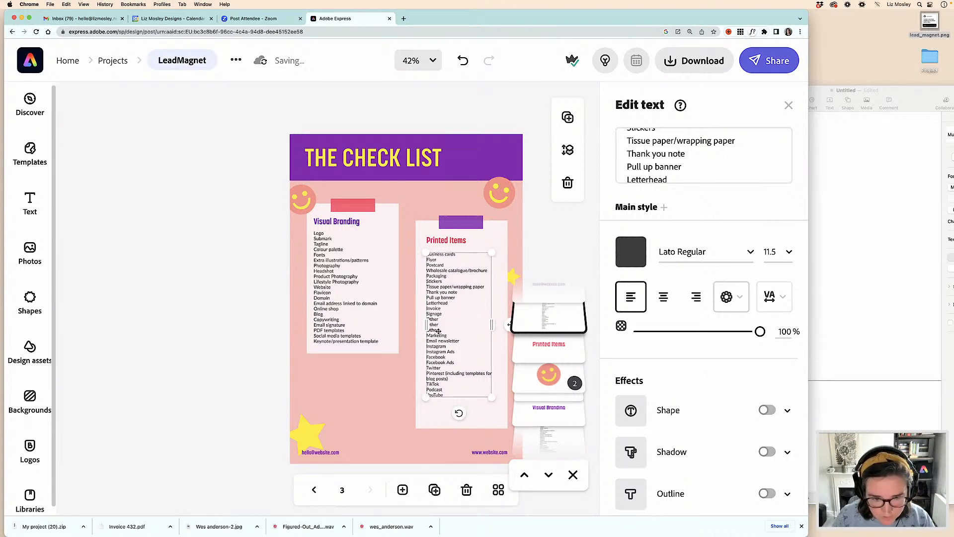
Remove the three Other lines and everything from Marketing to YouTube from the Printed Items list.
{"action": "left_click", "coordinate": [677, 164]}
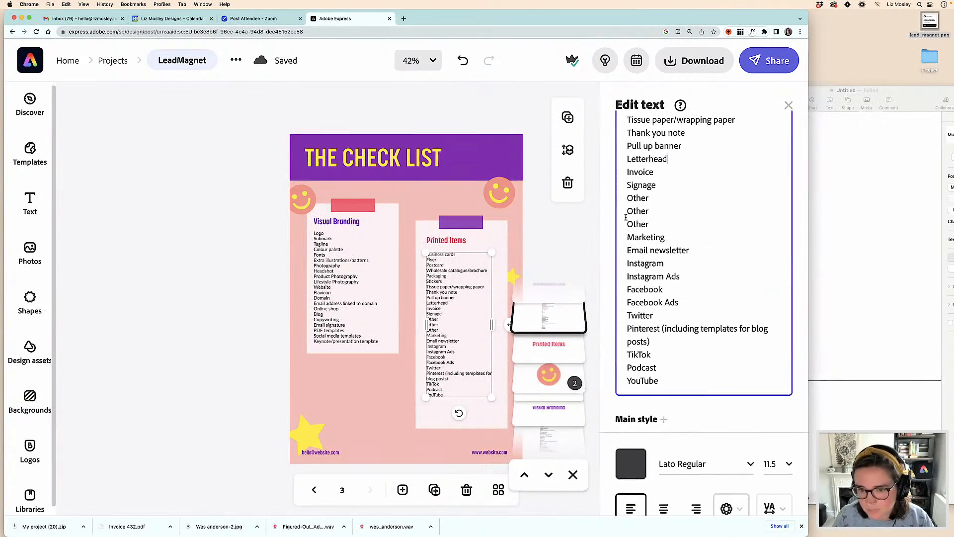
{"action": "left_click_drag", "start_coordinate": [626, 199], "coordinate": [657, 411]}
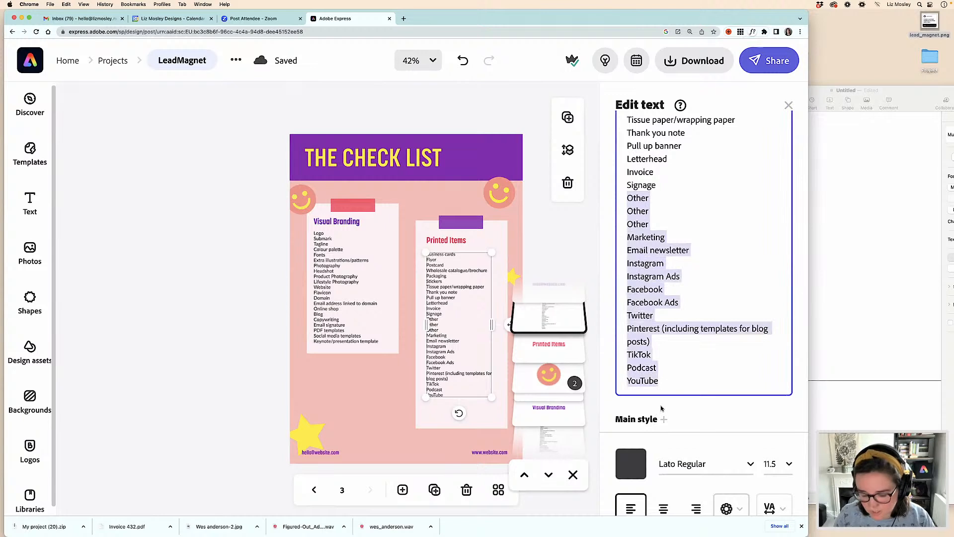
{"action": "key", "text": "BackSpace"}
Place the shortened list directly beneath the Printed Items heading and shorten the card's panel to end just below Signage.
{"action": "left_click_drag", "start_coordinate": [445, 337], "coordinate": [444, 291]}
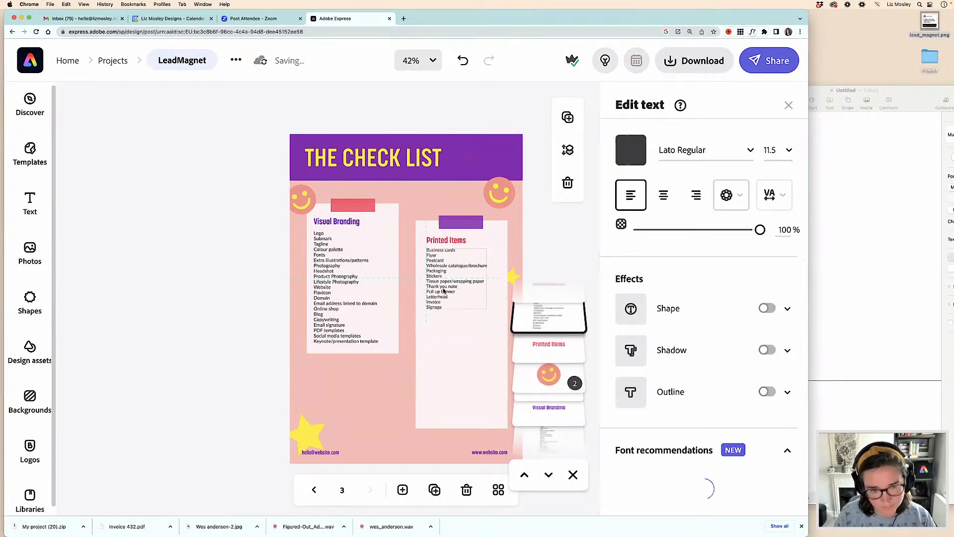
{"action": "left_click", "coordinate": [447, 353]}
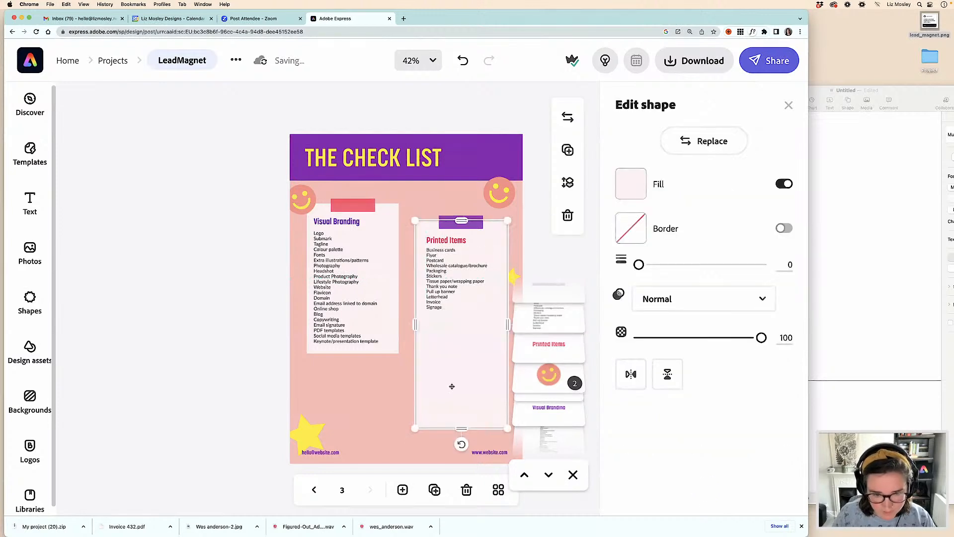
{"action": "left_click_drag", "start_coordinate": [461, 428], "coordinate": [465, 318]}
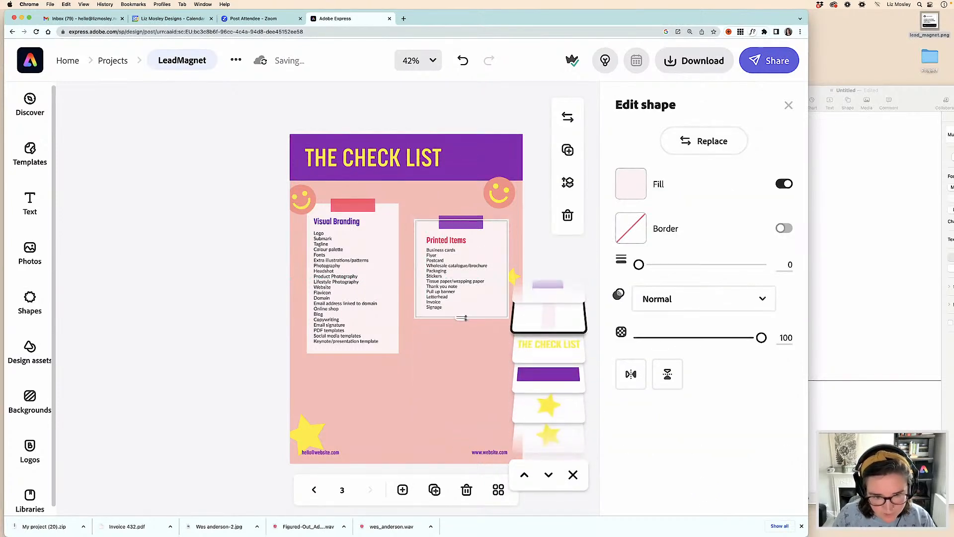
Duplicate the Printed Items card with its panel, tape strip, heading and list, and place the copy beneath the original.
{"action": "left_click", "coordinate": [434, 269]}
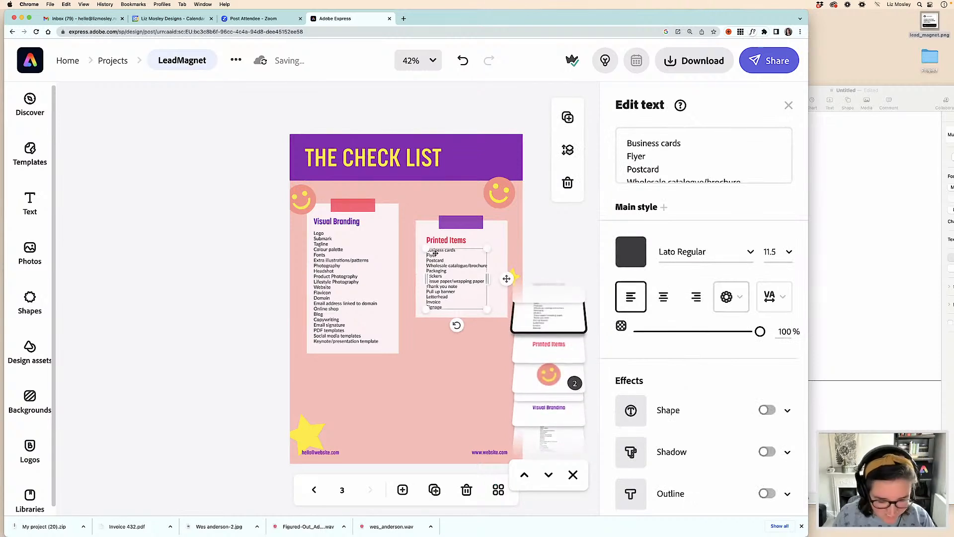
{"action": "left_click", "coordinate": [436, 240], "text": "shift"}
{"action": "left_click", "coordinate": [427, 228], "text": "shift"}
{"action": "left_click", "coordinate": [422, 228], "text": "shift"}
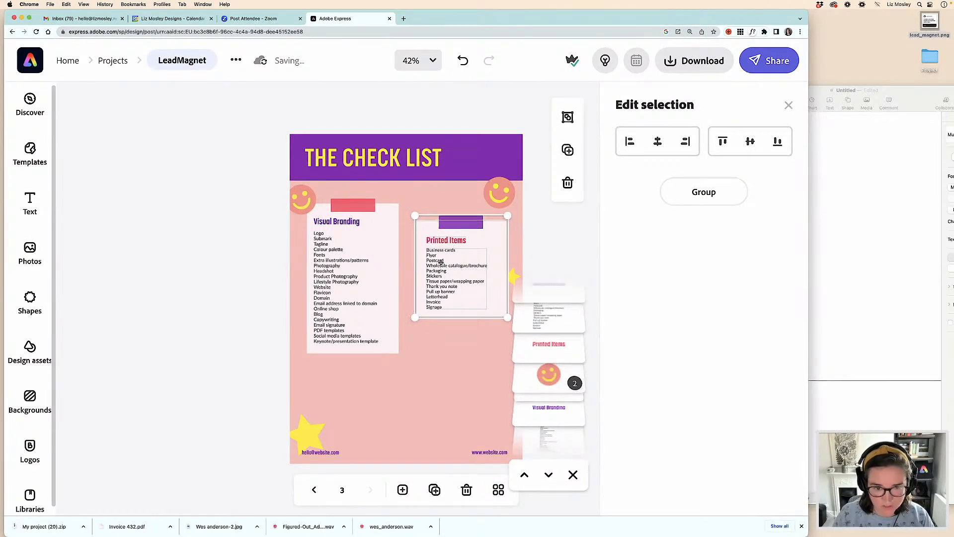
{"action": "left_click_drag", "start_coordinate": [441, 262], "coordinate": [453, 264]}
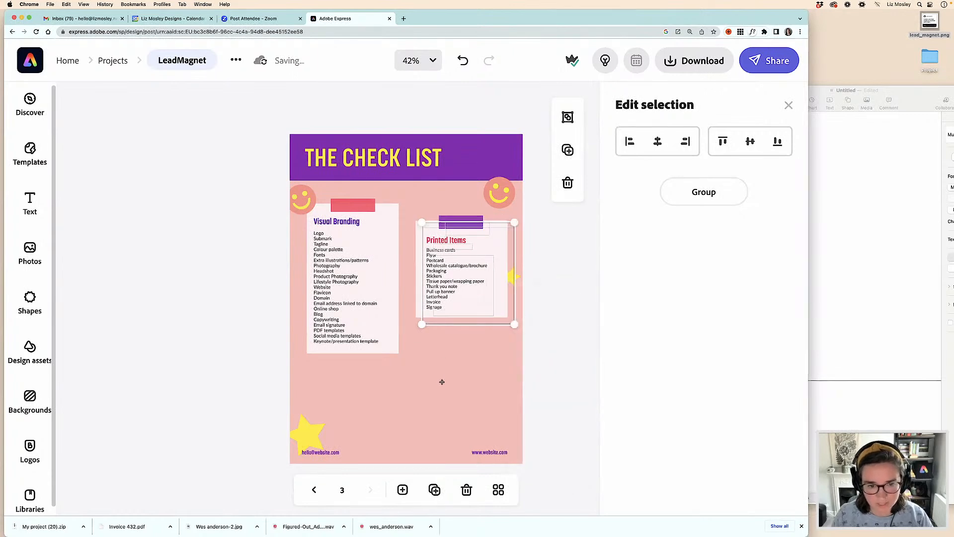
{"action": "left_click_drag", "start_coordinate": [441, 398], "coordinate": [449, 380]}
{"action": "left_click", "coordinate": [190, 353]}
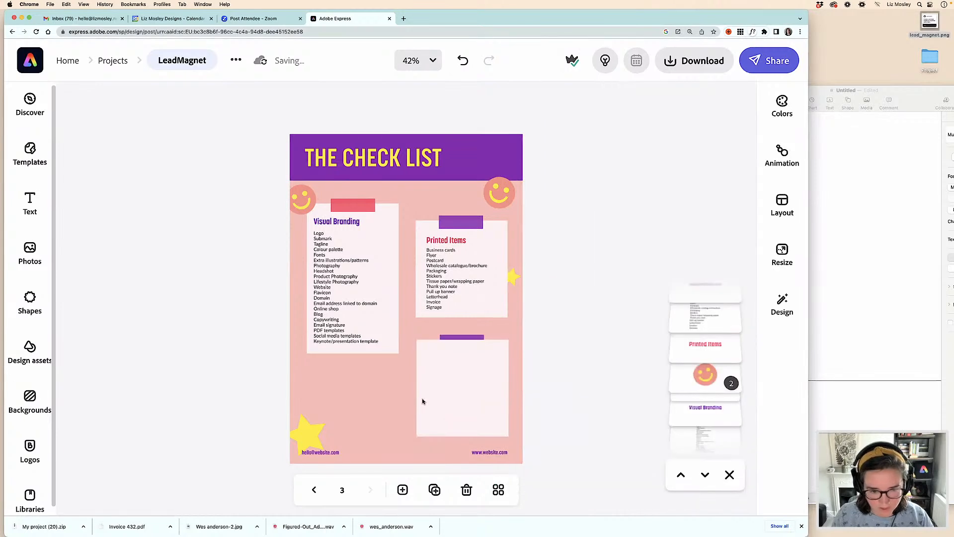
Send the duplicated card's panel behind its tape strip, heading and item list in the layer order.
{"action": "left_click", "coordinate": [428, 401]}
{"action": "scroll", "coordinate": [542, 400], "scroll_direction": "up", "scroll_amount": 5}
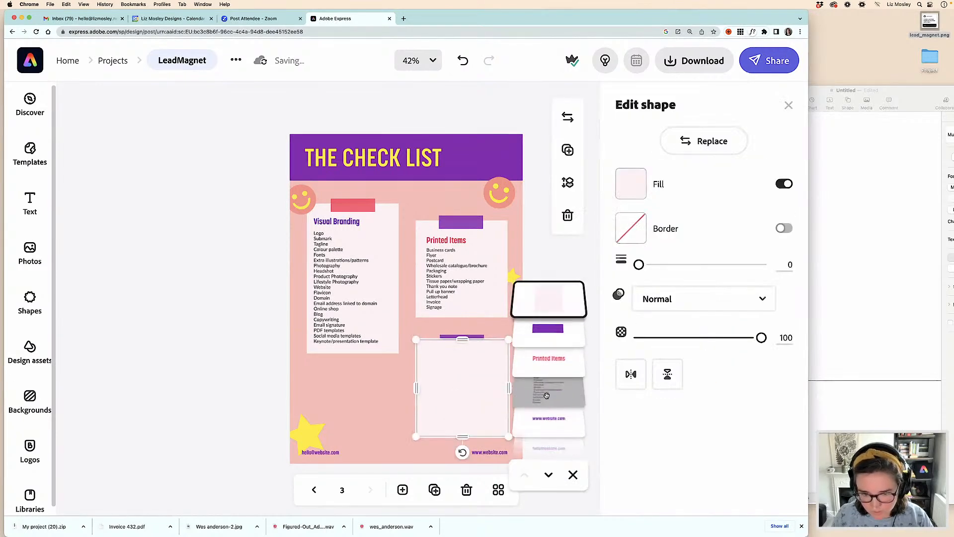
{"action": "left_click_drag", "start_coordinate": [568, 303], "coordinate": [566, 392]}
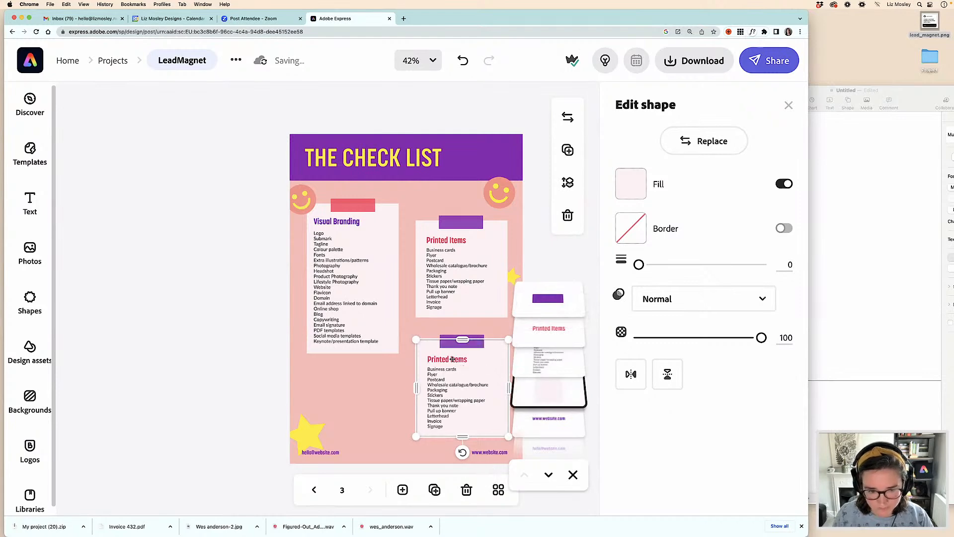
Replace the duplicated card's heading with "Marketing".
{"action": "left_click", "coordinate": [452, 359]}
{"action": "left_click", "coordinate": [656, 143]}
{"action": "key", "text": "super+a"}
{"action": "type", "text": "Marketing"}
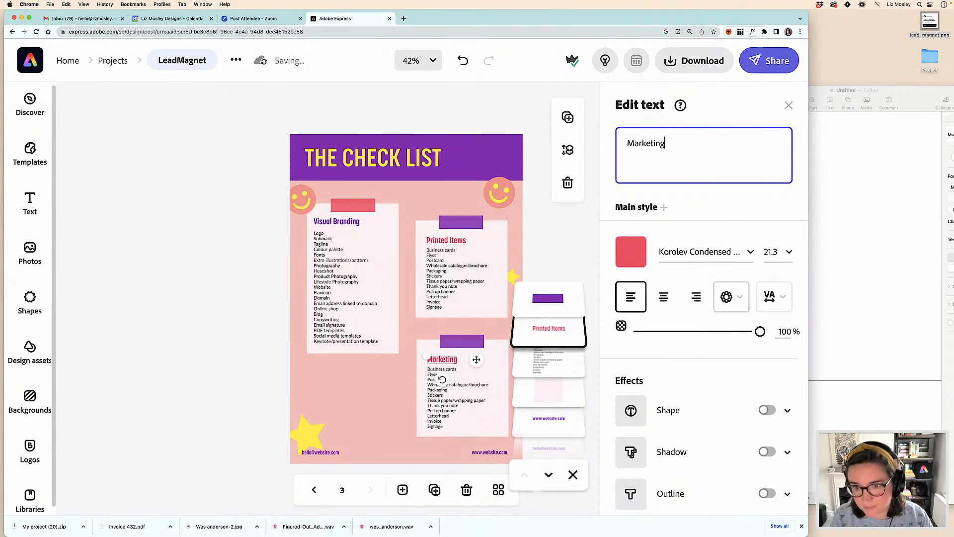
Switch to the Pages document, copy the Marketing items from Email newsletter through YouTube, and return to Adobe Express.
{"action": "left_click", "coordinate": [934, 213]}
{"action": "scroll", "coordinate": [795, 348], "scroll_direction": "down", "scroll_amount": 5}
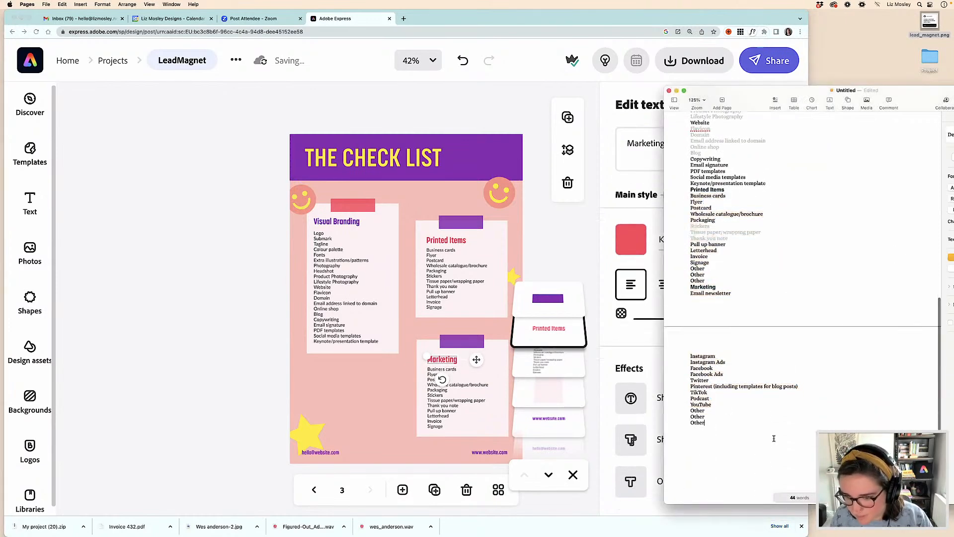
{"action": "left_click_drag", "start_coordinate": [714, 402], "coordinate": [684, 295]}
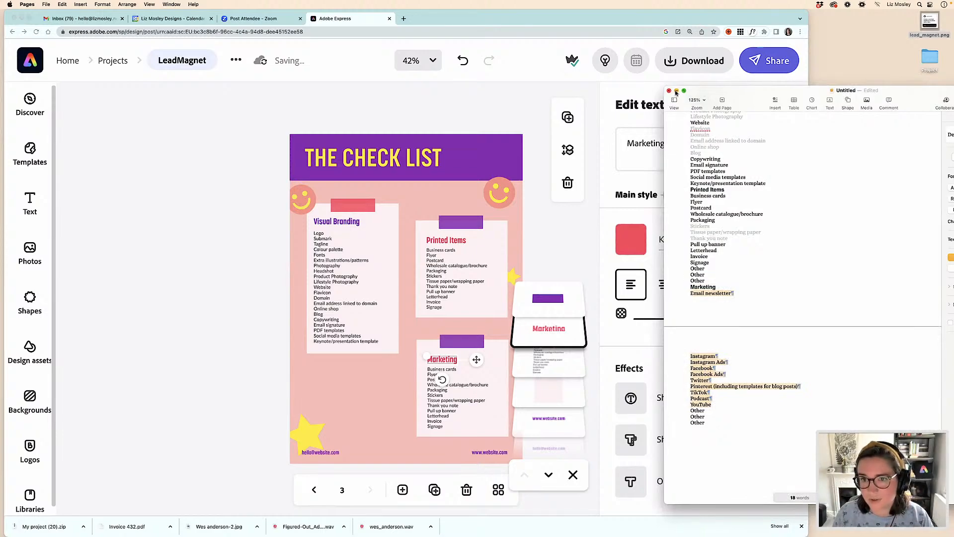
{"action": "left_click", "coordinate": [676, 91]}
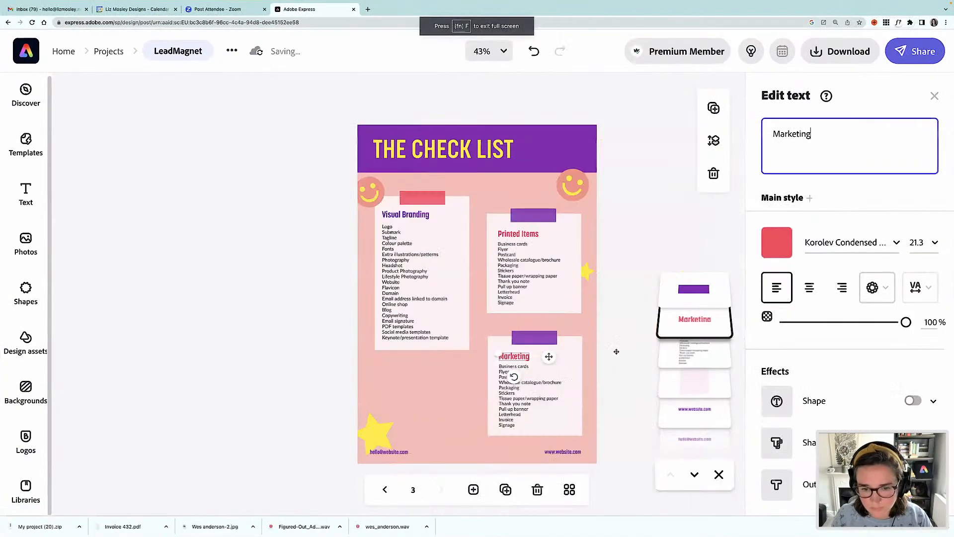
Replace the Marketing card's printed-items list with the copied marketing items, from Email newsletter through YouTube.
{"action": "left_click", "coordinate": [414, 390]}
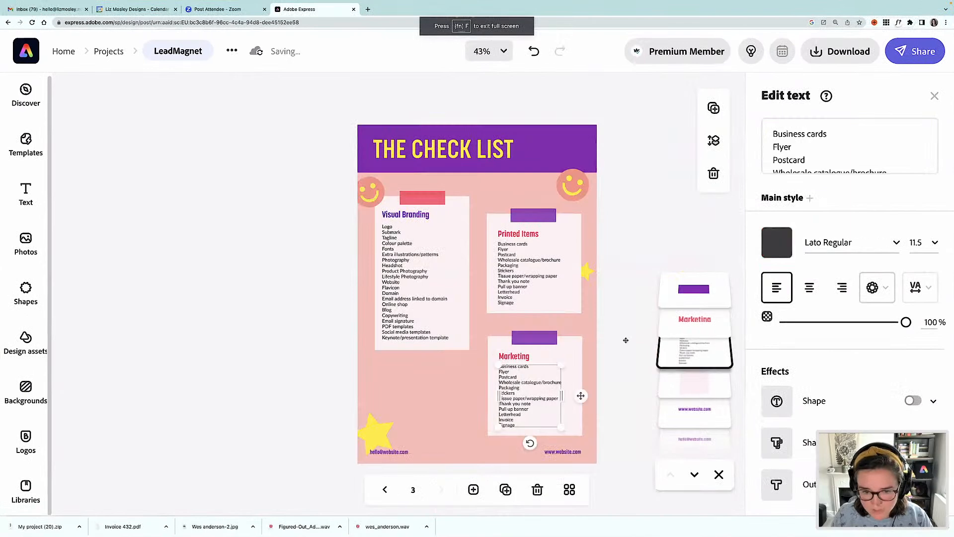
{"action": "left_click", "coordinate": [795, 147]}
{"action": "key", "text": "super+a"}
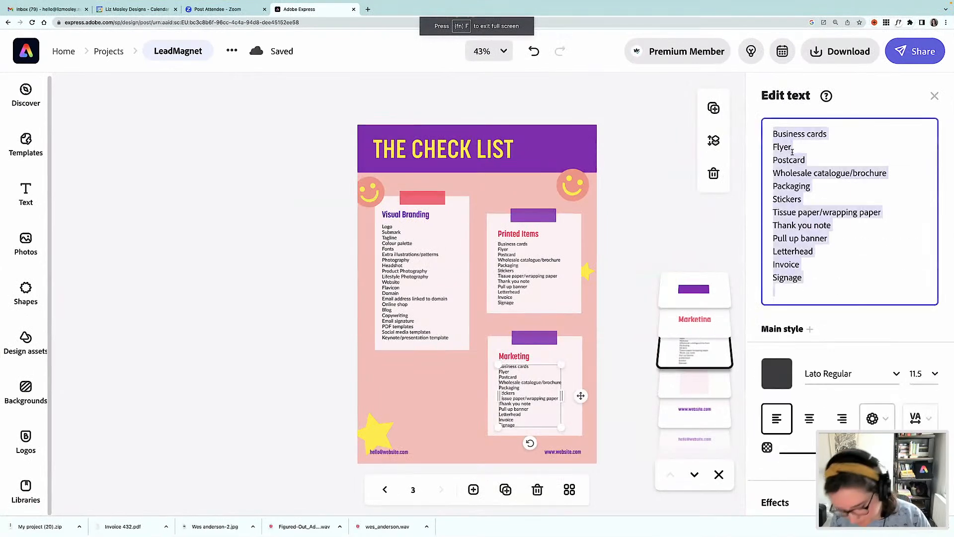
{"action": "key", "text": "super+v"}
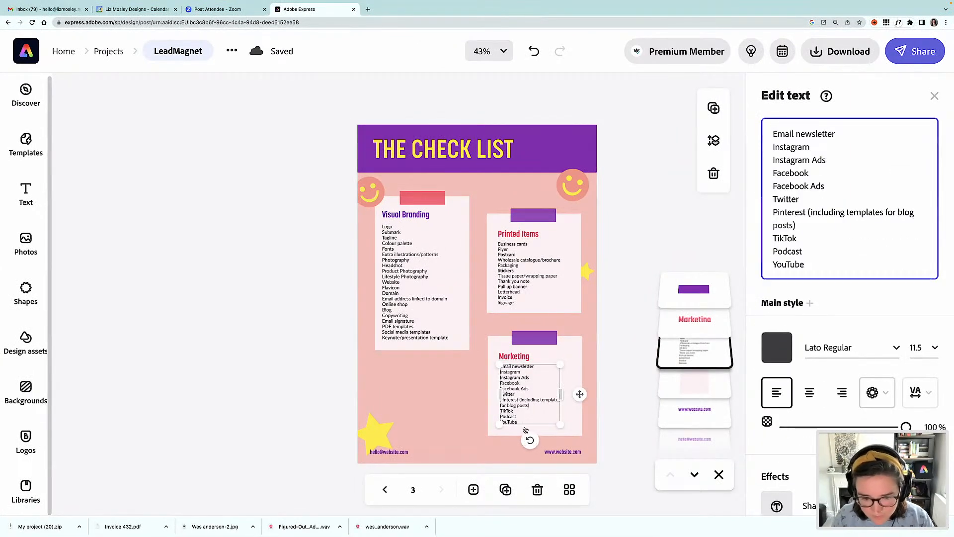
{"action": "left_click", "coordinate": [289, 371]}
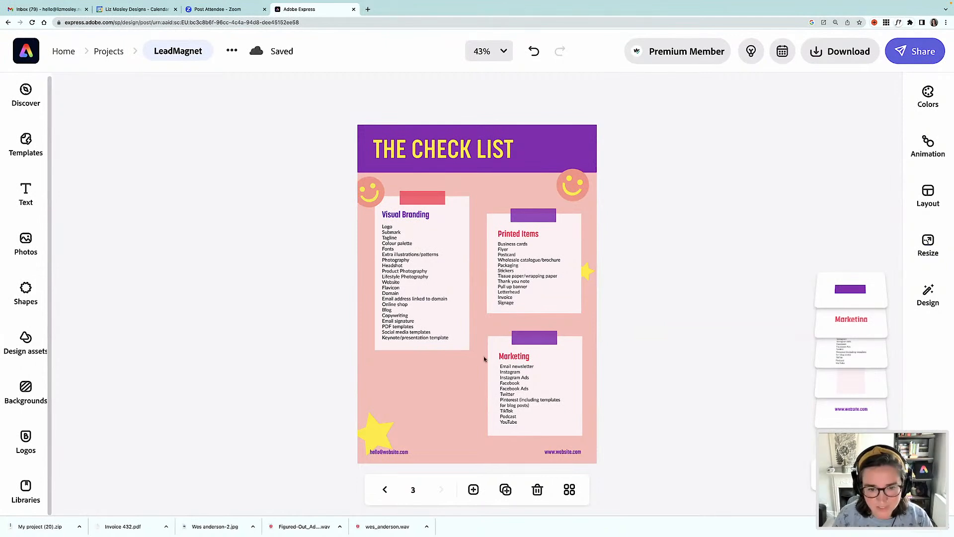
{"action": "left_click", "coordinate": [517, 393]}
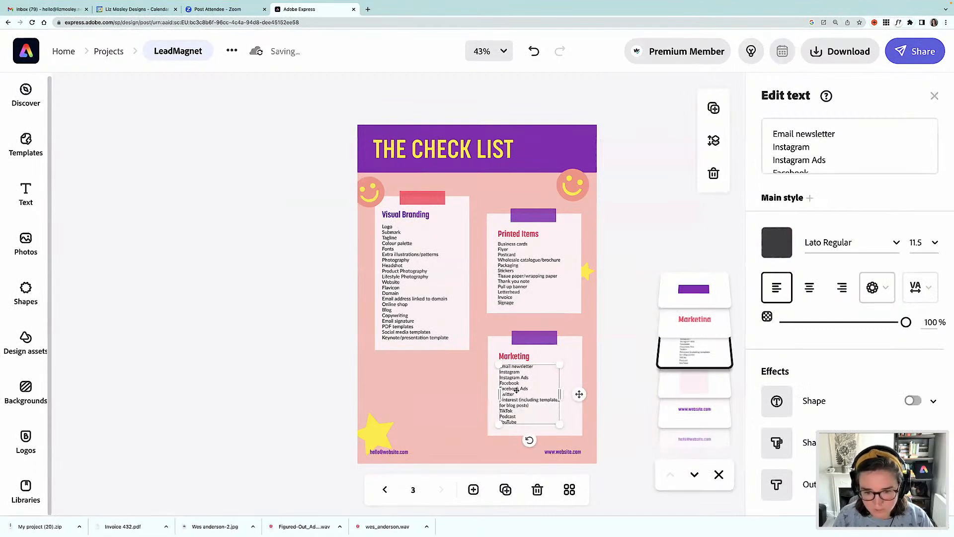
Show the overview of all pages and download all pages of the project as a PDF.
{"action": "left_click", "coordinate": [575, 508]}
{"action": "left_click", "coordinate": [570, 490]}
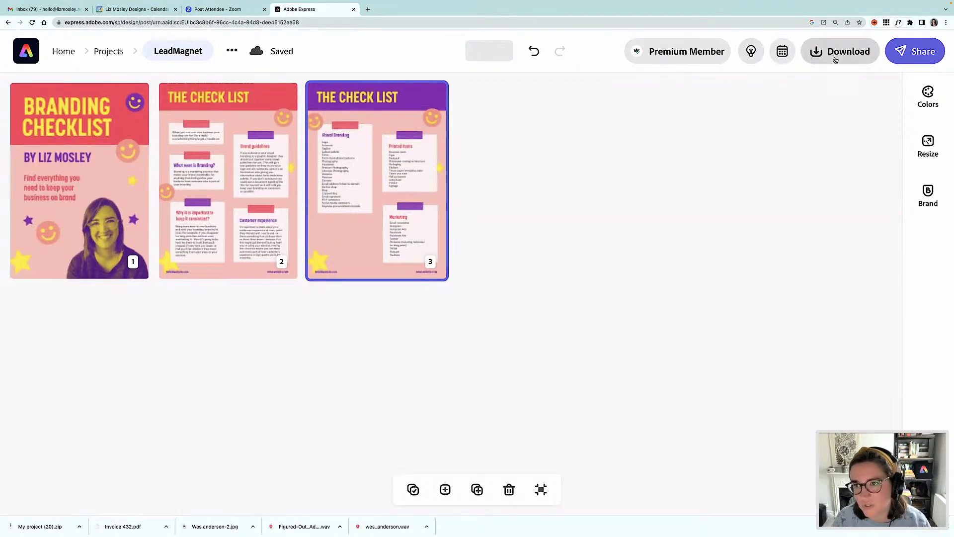
{"action": "left_click", "coordinate": [836, 58]}
{"action": "left_click", "coordinate": [687, 246]}
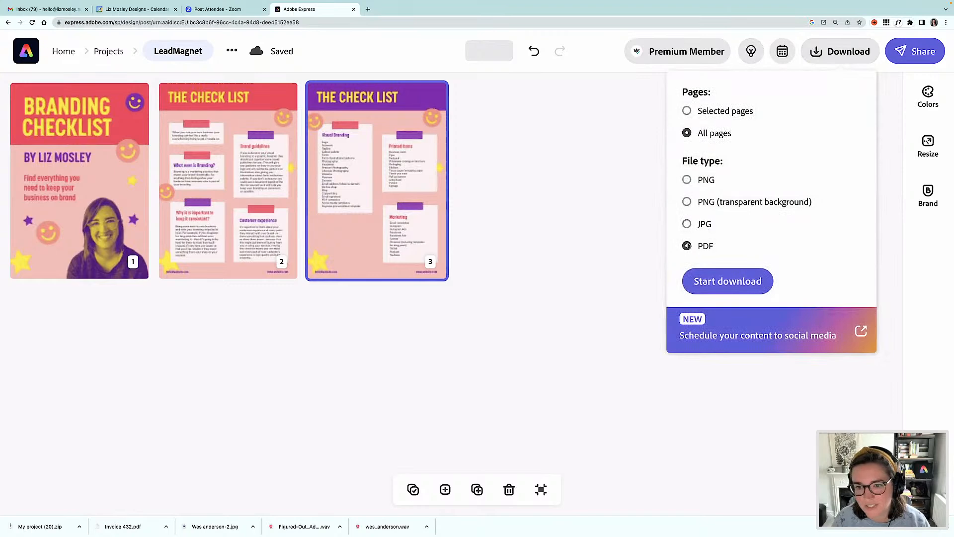
{"action": "left_click", "coordinate": [731, 281]}
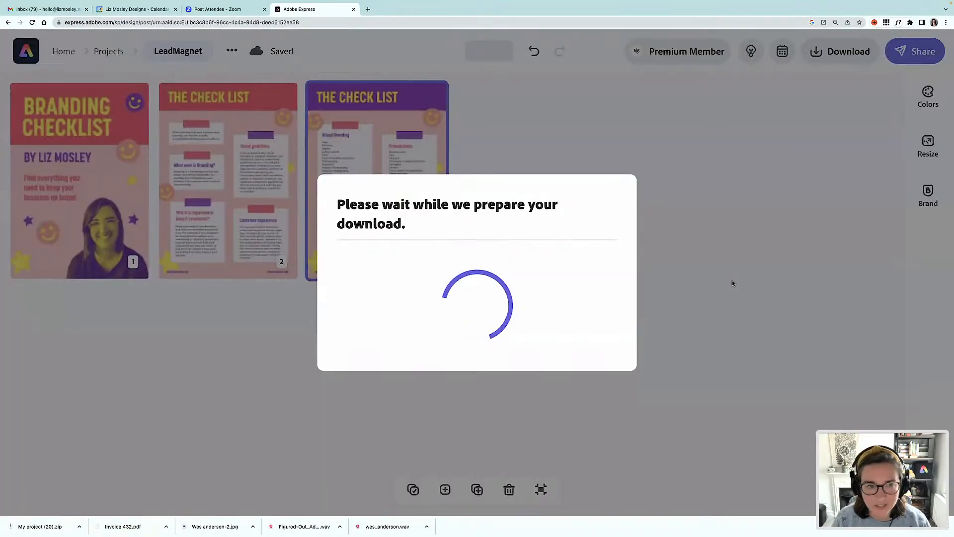